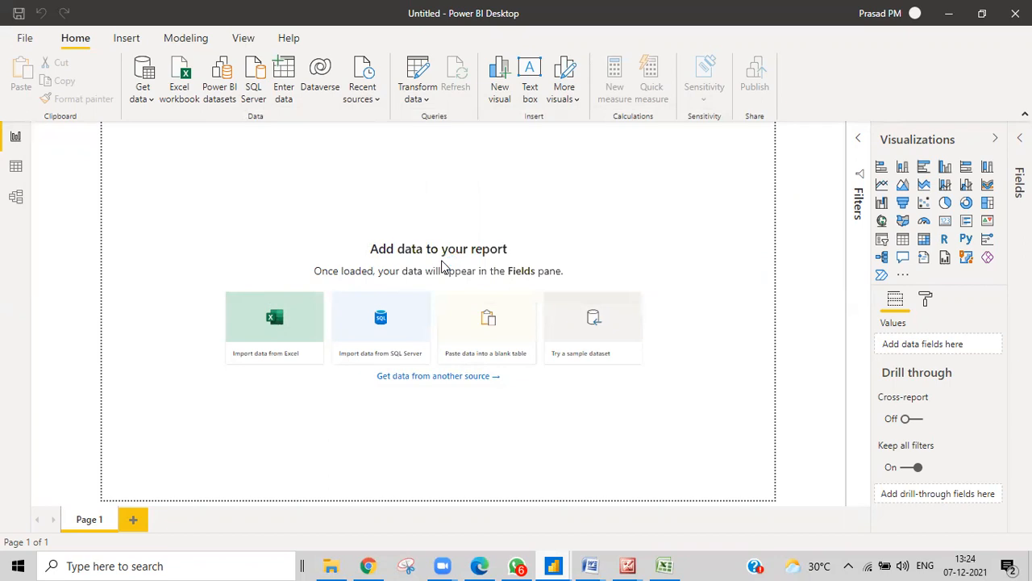
Bring the Dax Text Functions workbook forward and scroll through the function descriptions and syntax
click(663, 564)
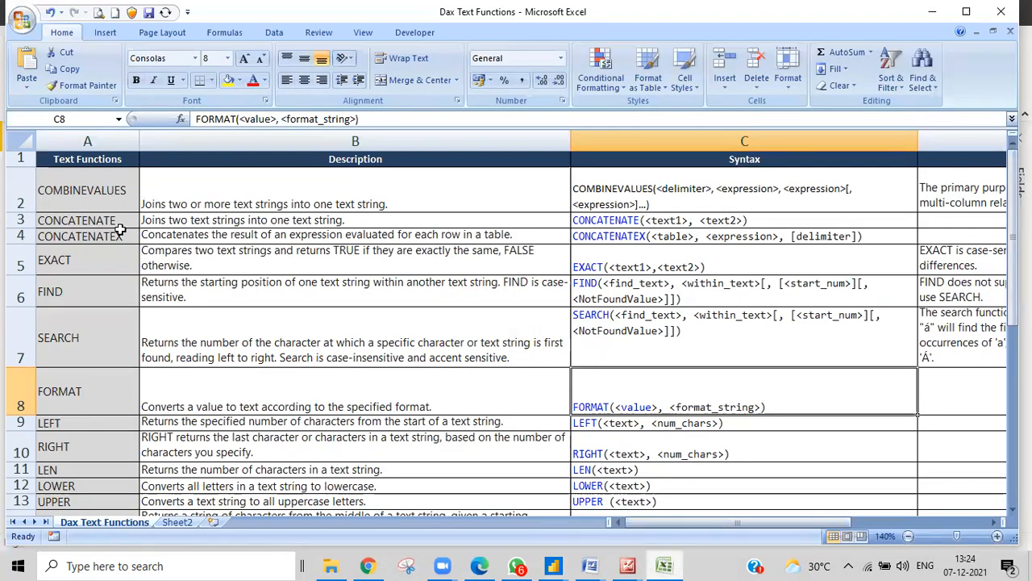
scroll(125, 270, down, 2)
scroll(127, 273, up, 2)
scroll(100, 330, down, 2)
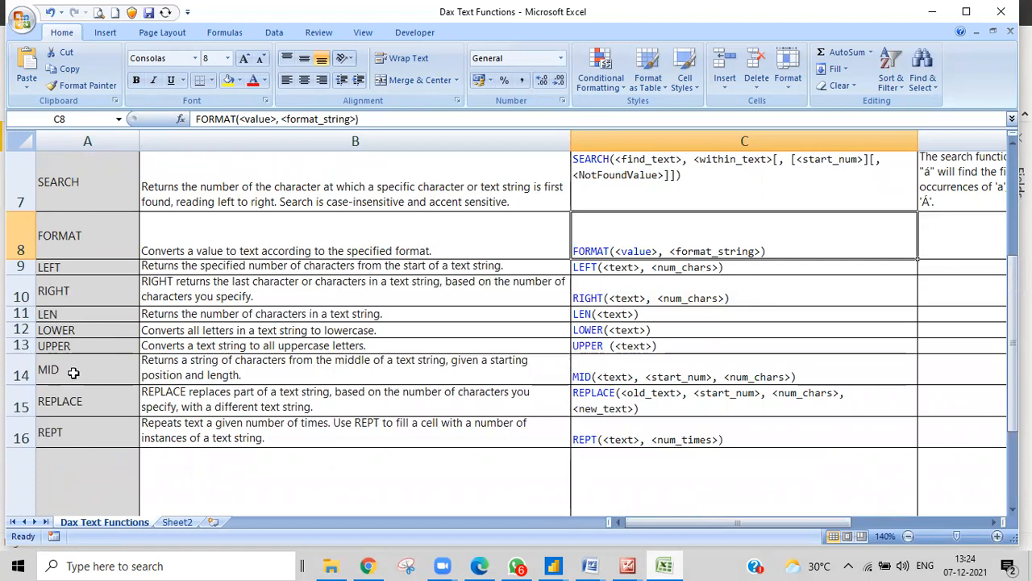
scroll(79, 427, down, 1)
scroll(77, 432, up, 1)
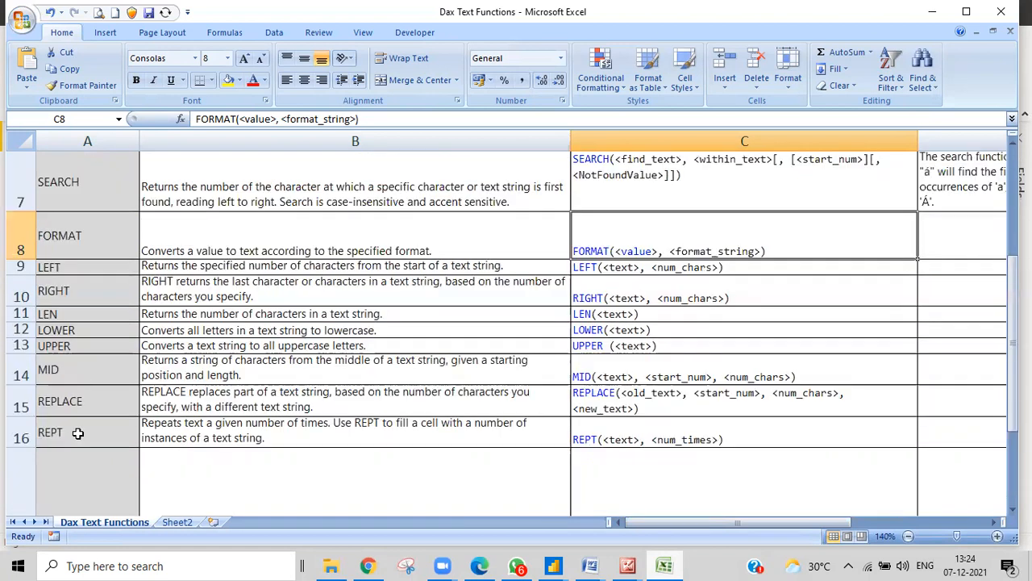
scroll(77, 433, down, 2)
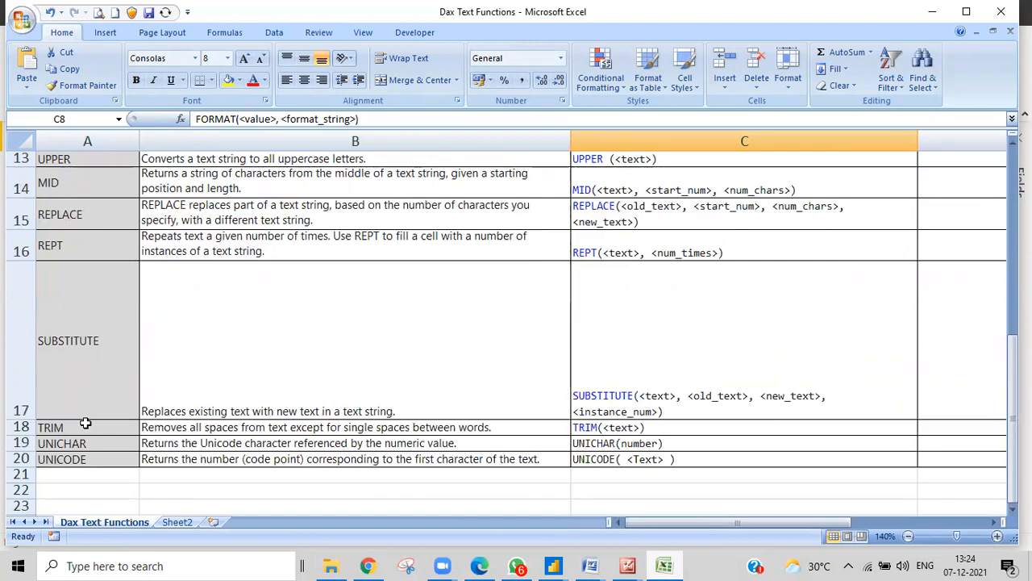
scroll(355, 413, up, 4)
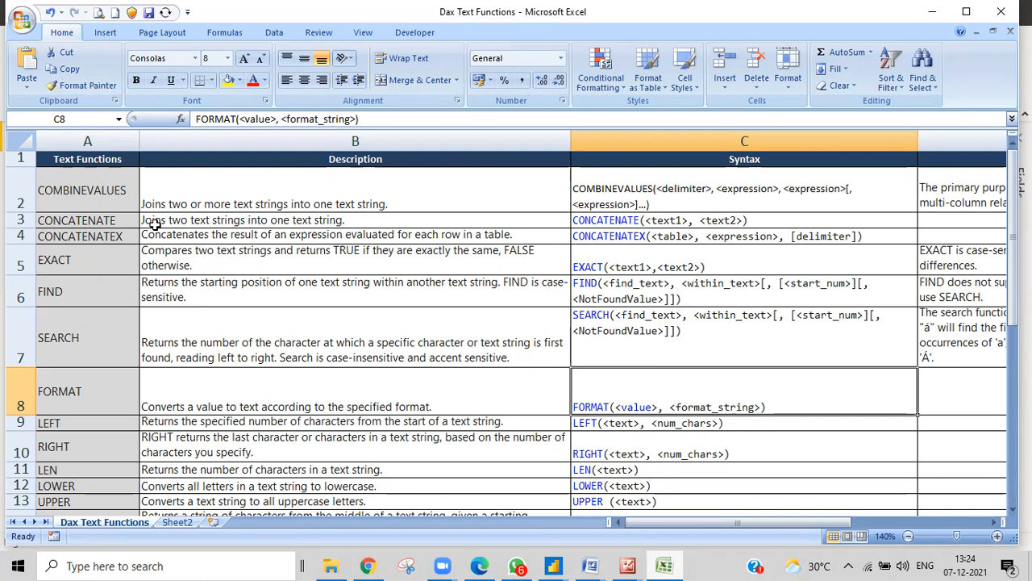
scroll(249, 342, down, 2)
scroll(248, 342, up, 2)
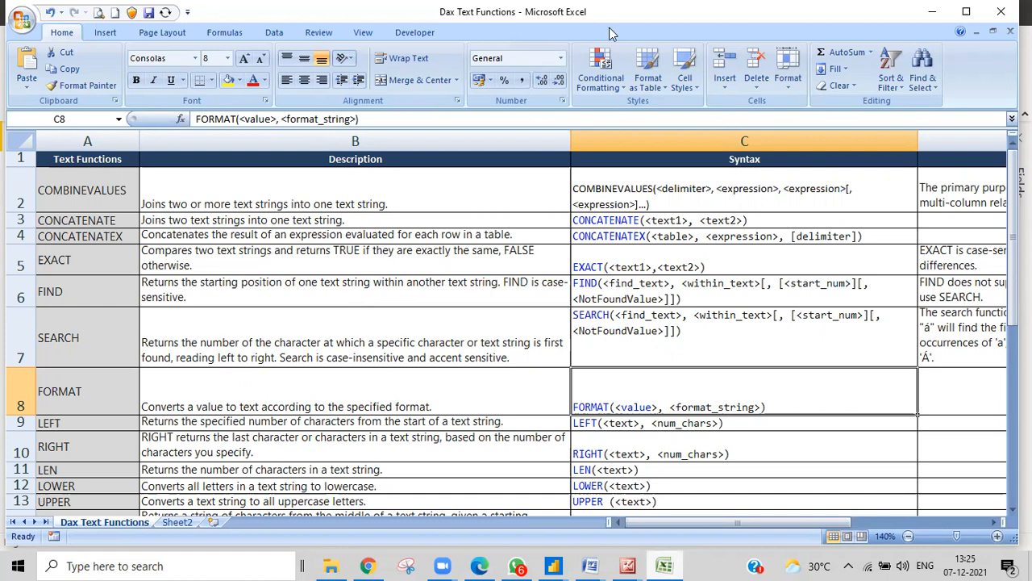
In the untitled Power BI report, select the Orders sheet in the Navigator and load it
click(553, 565)
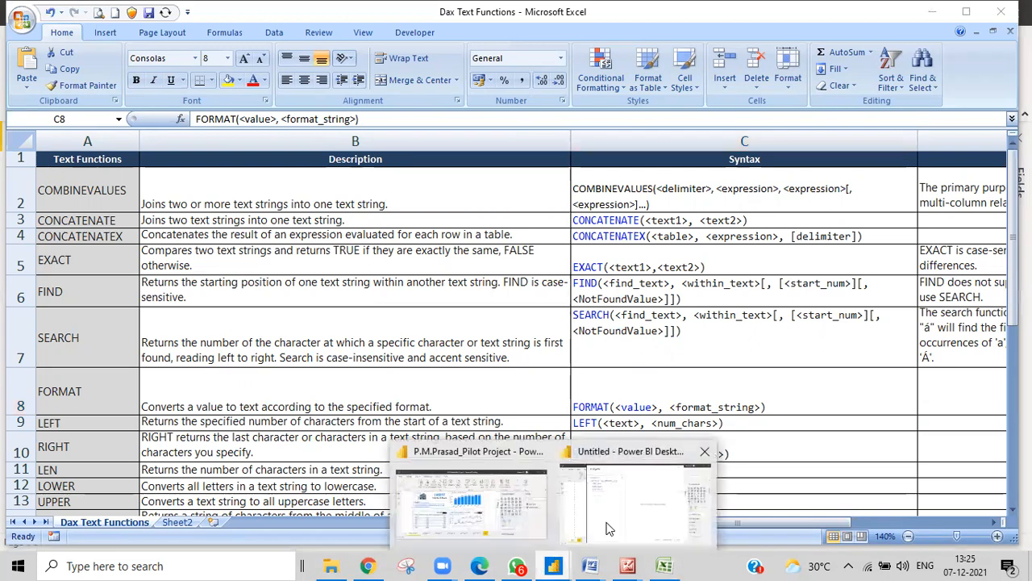
click(609, 528)
click(255, 137)
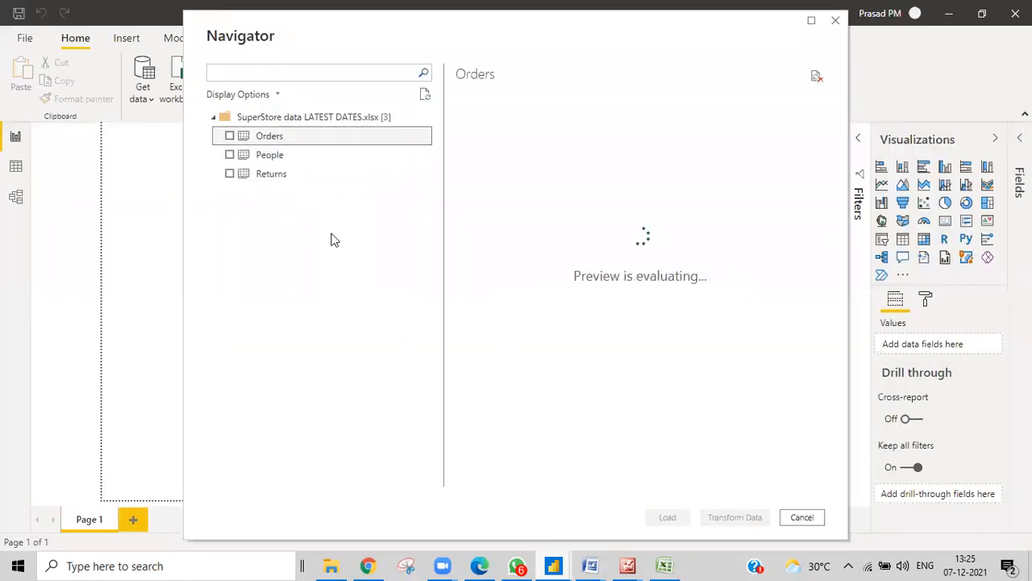
click(230, 135)
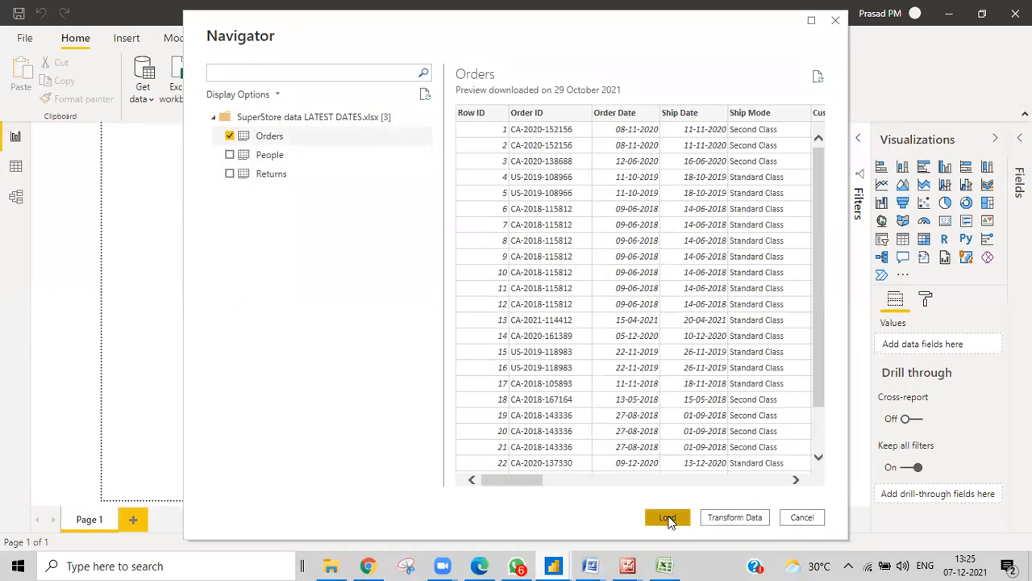
click(667, 517)
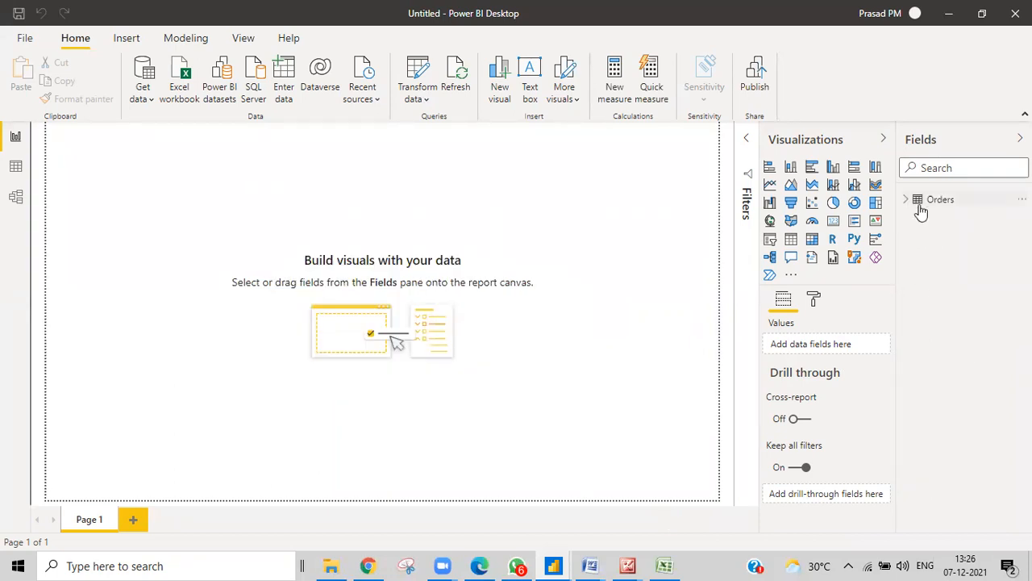
click(15, 170)
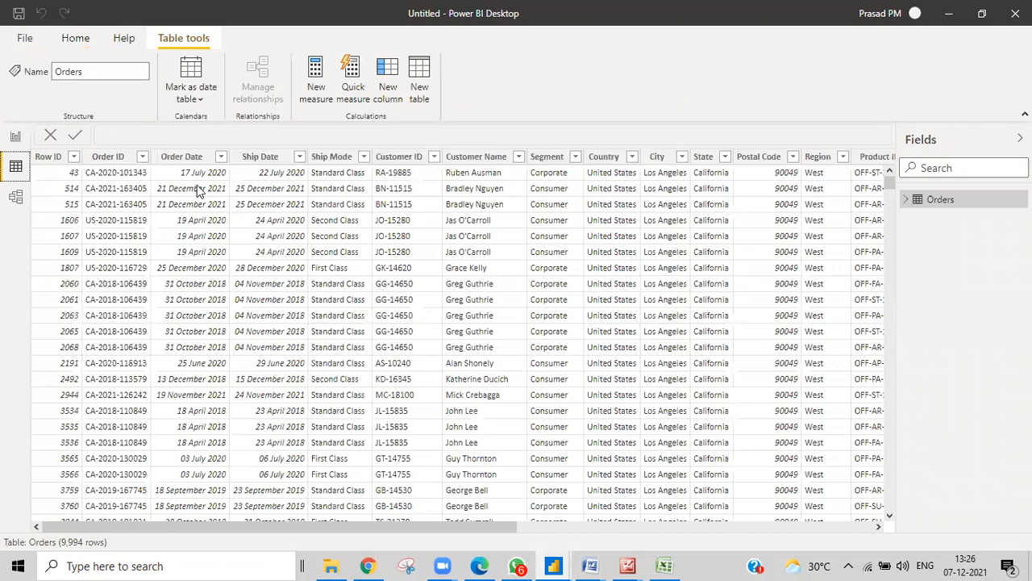
mouse_move(181, 527)
mouse_down()
mouse_move(215, 530)
mouse_move(173, 526)
mouse_up()
click(100, 161)
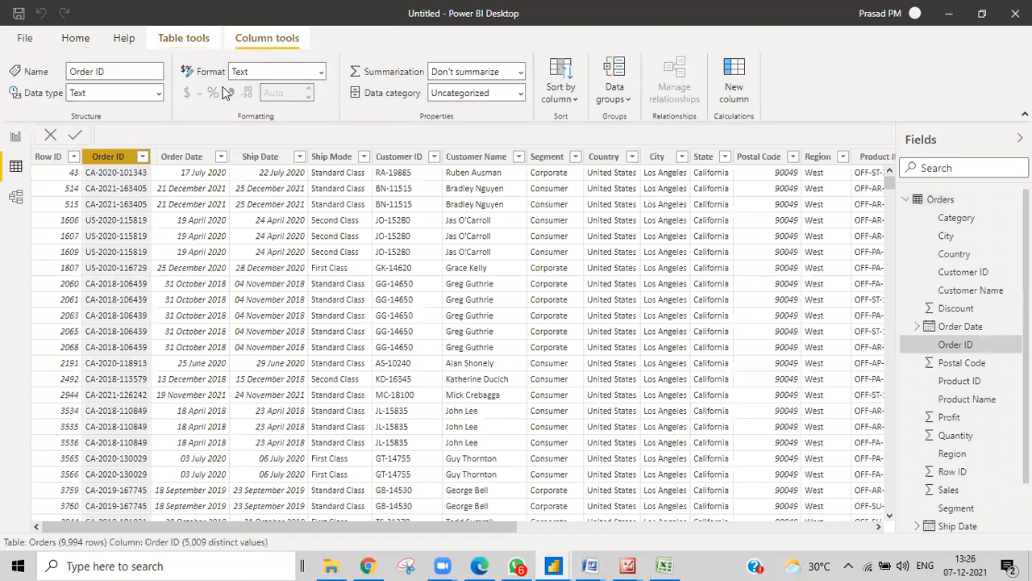
click(196, 161)
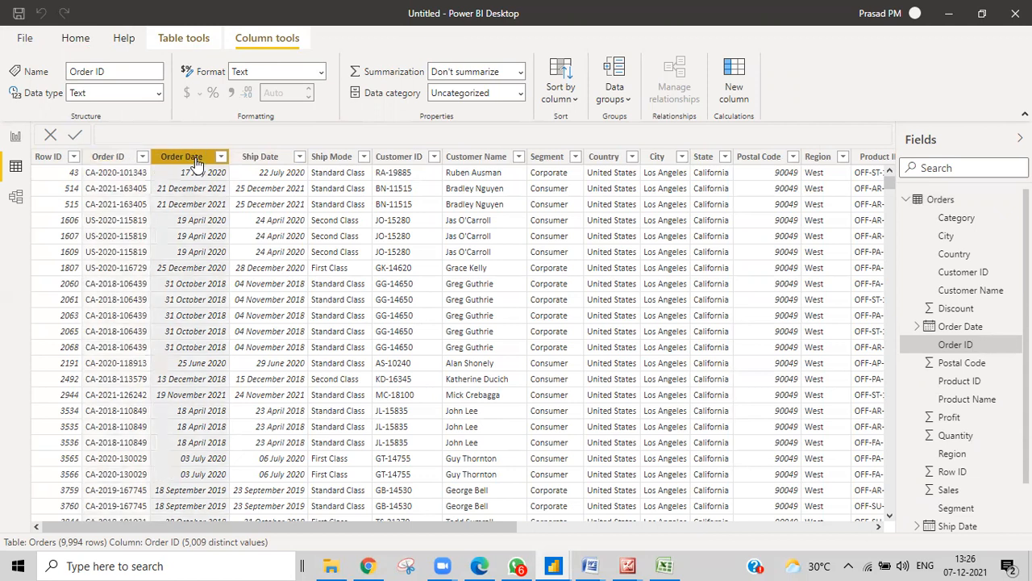
click(399, 159)
click(490, 160)
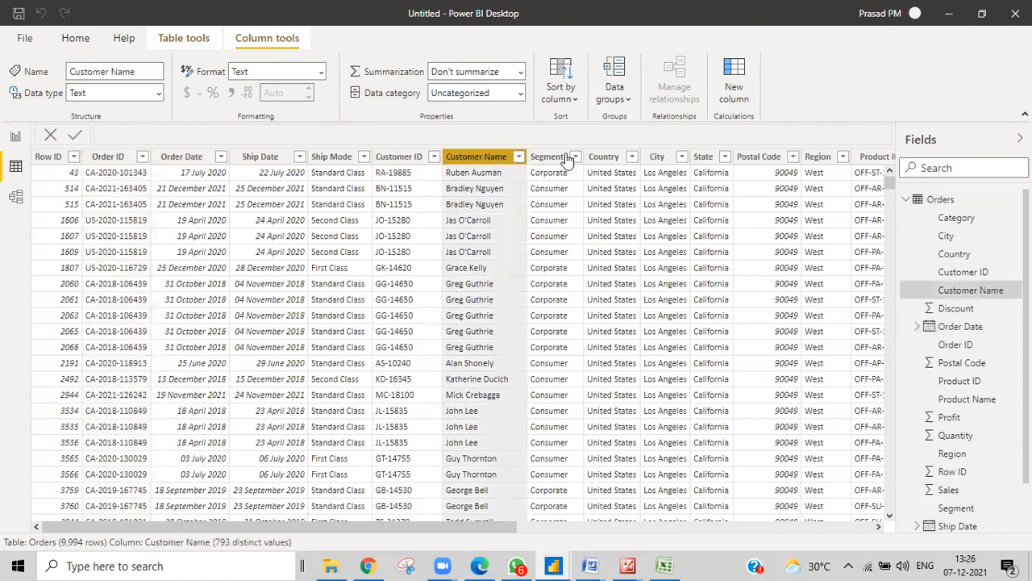
click(538, 531)
mouse_move(572, 530)
mouse_down()
mouse_move(829, 529)
mouse_move(565, 520)
mouse_up()
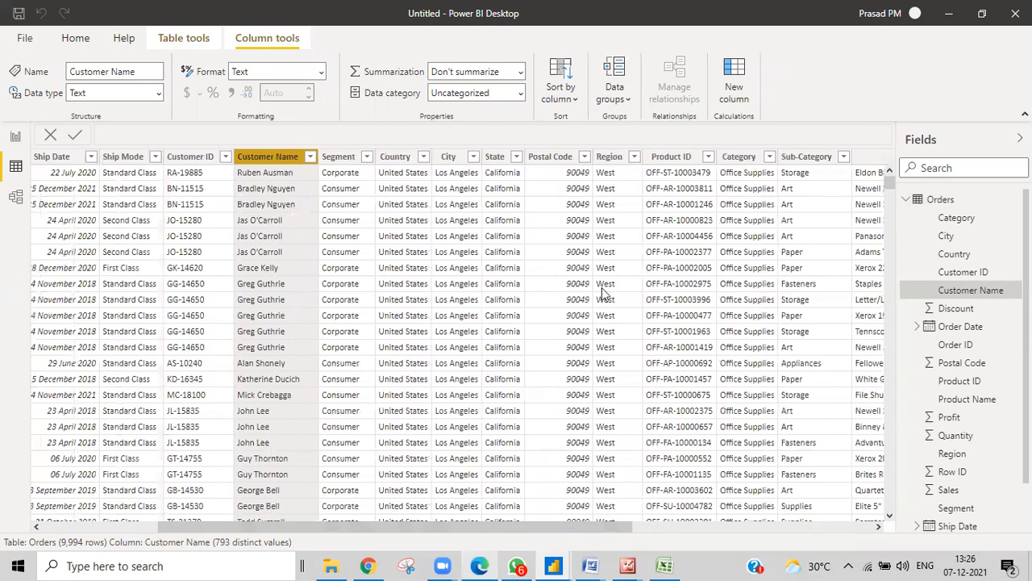
click(395, 159)
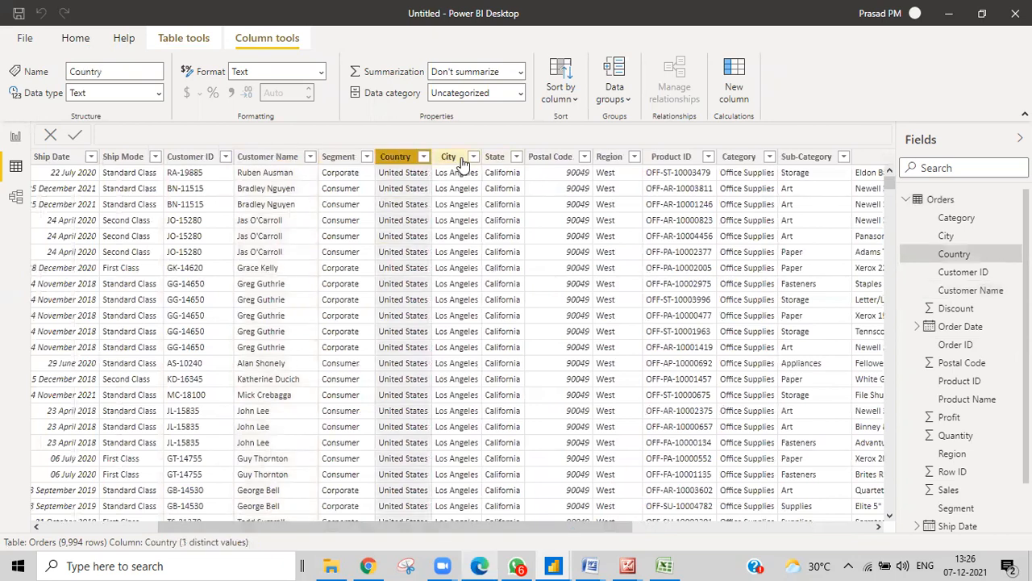
click(454, 158)
click(499, 160)
click(548, 160)
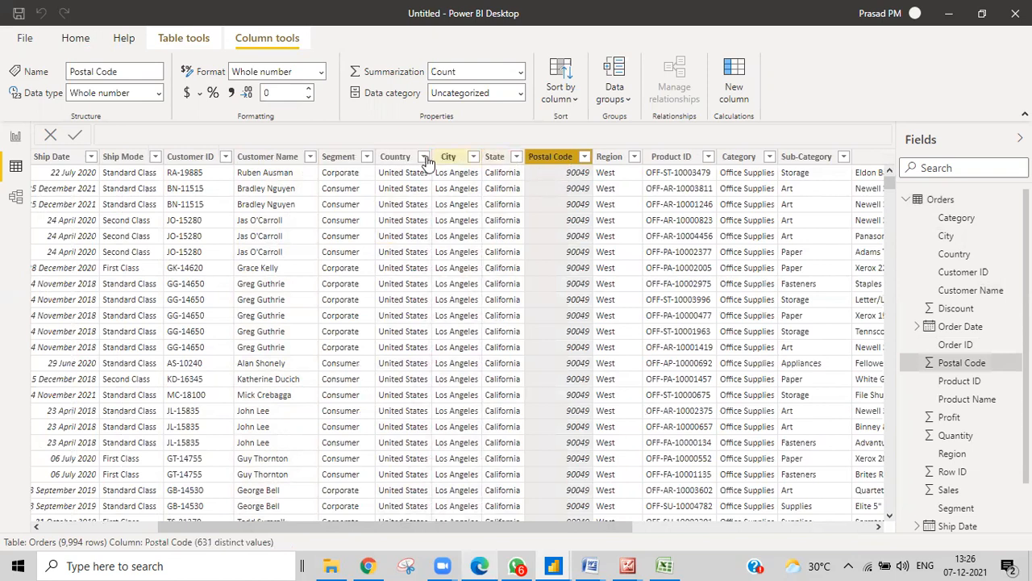
click(621, 162)
click(669, 161)
click(749, 161)
click(17, 137)
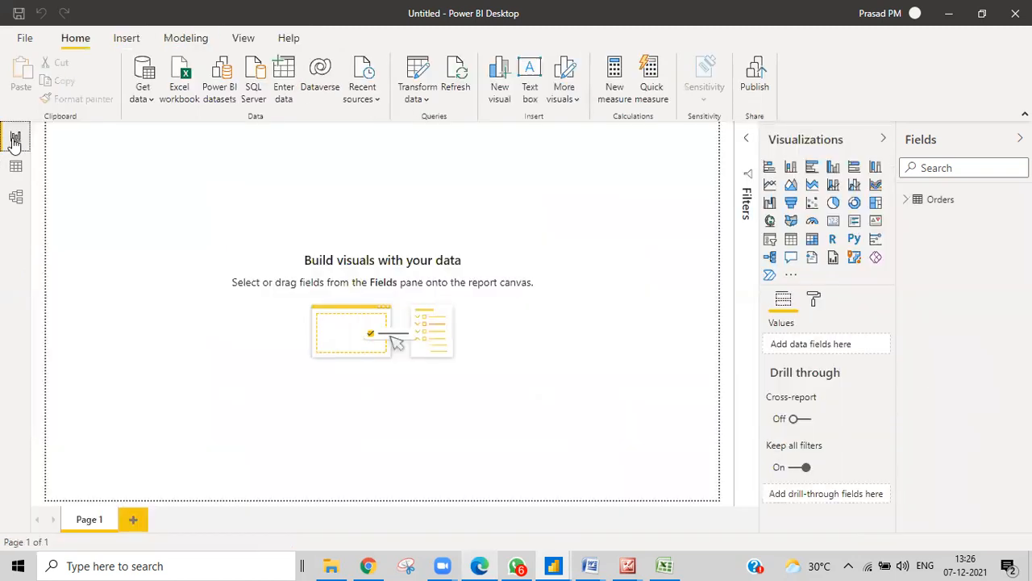
mouse_move(556, 563)
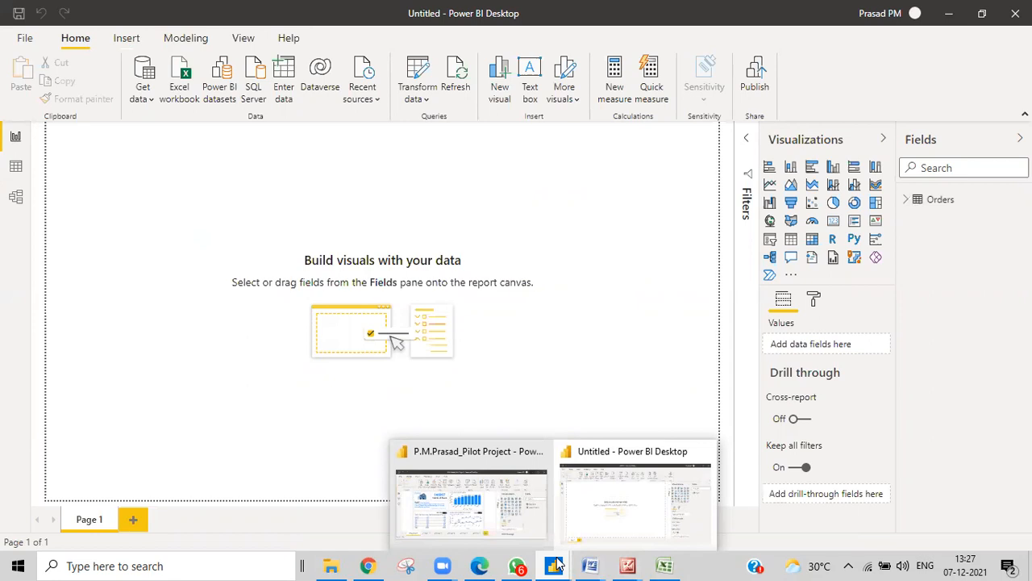
click(16, 168)
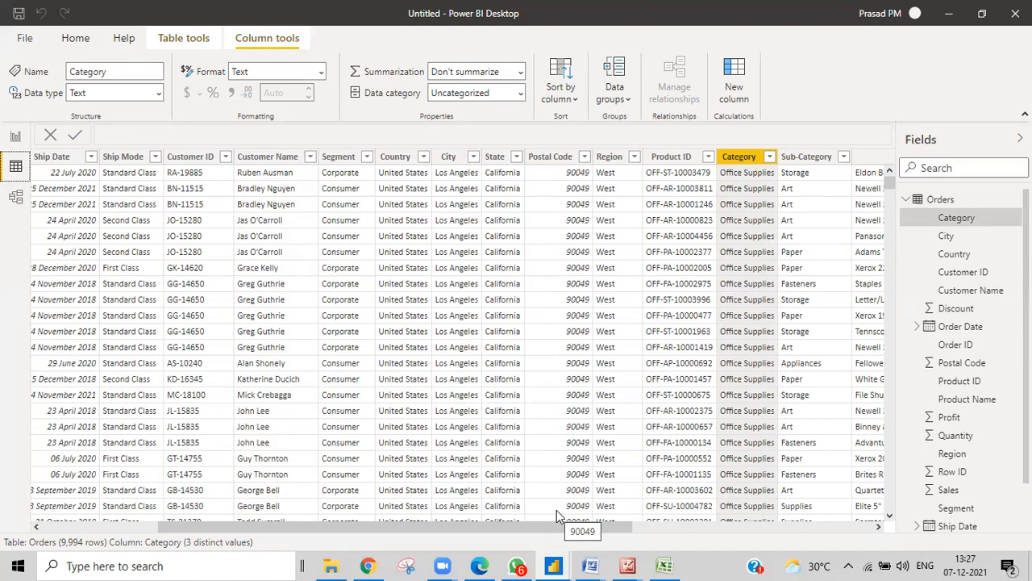
click(16, 137)
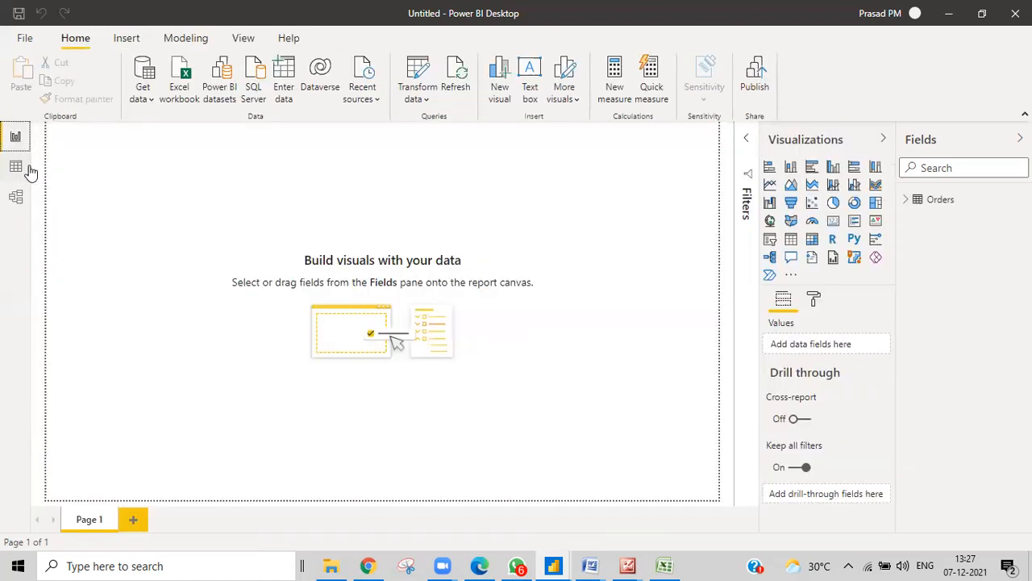
Add a new measure to the Orders table, then return to the Dax Text Functions workbook
right_click(931, 202)
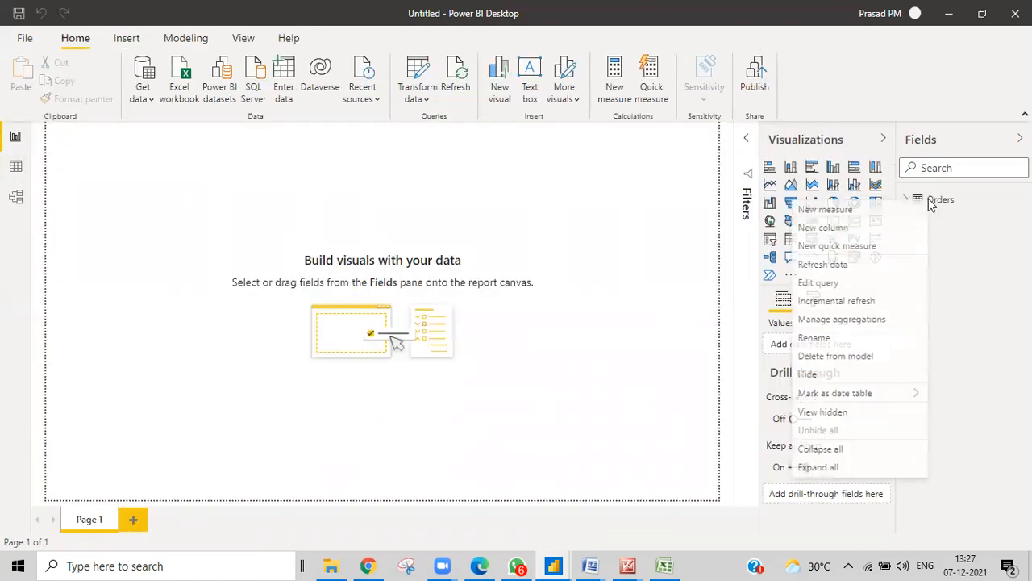
click(818, 209)
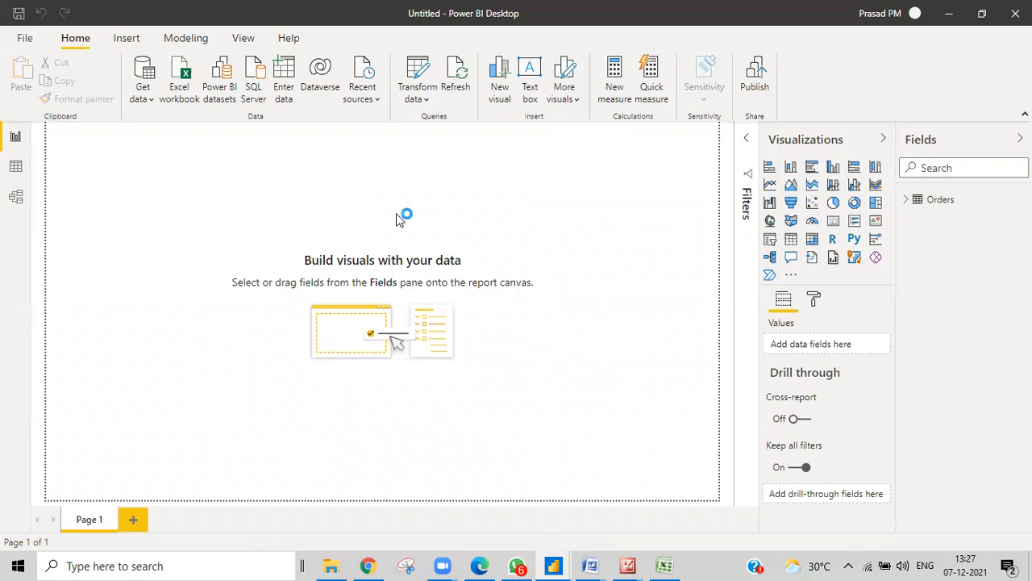
click(663, 564)
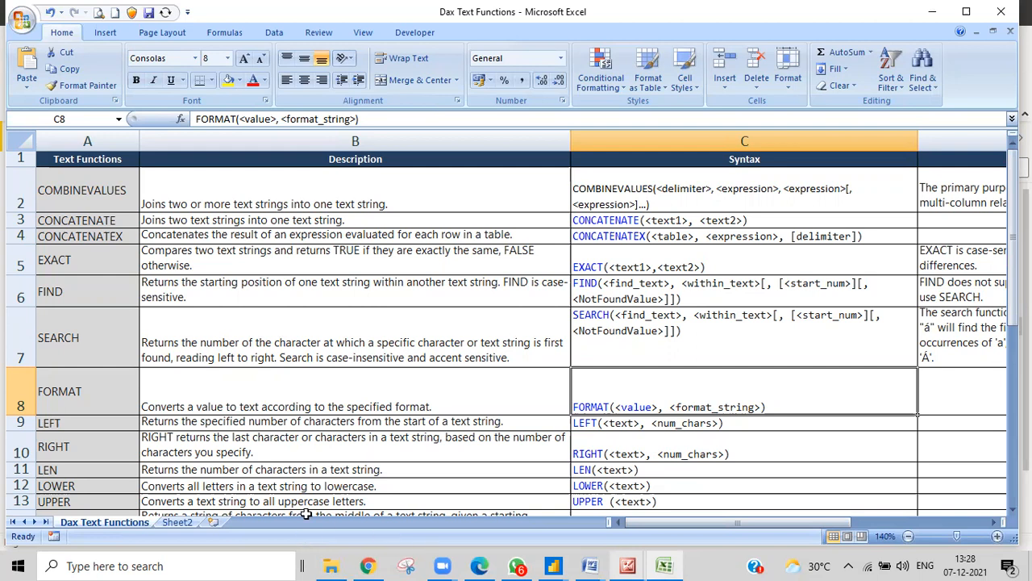
Back in Power BI, replace the default measure text with combinevalues=COMBINEVALUES( from IntelliSense
click(553, 566)
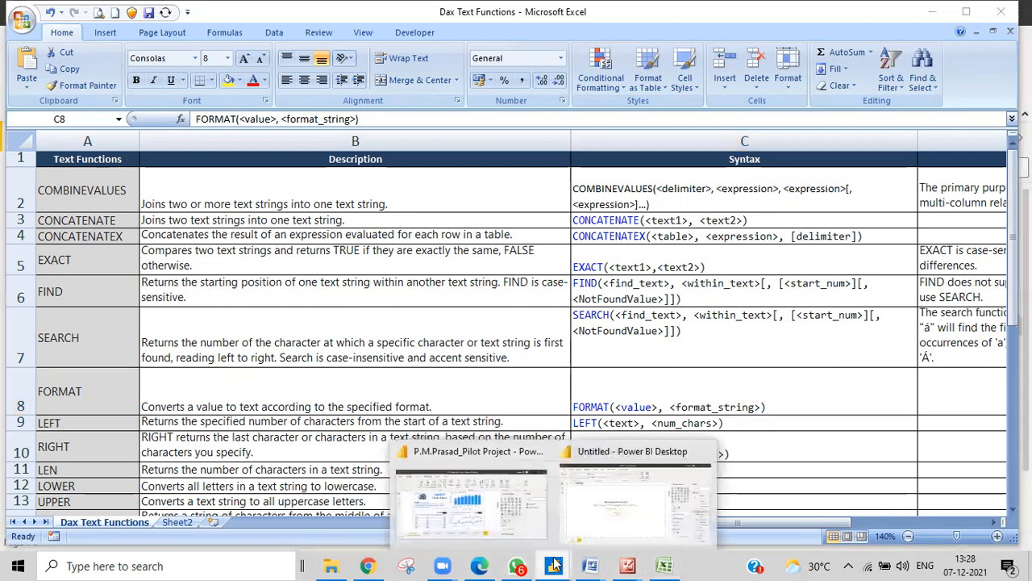
click(581, 510)
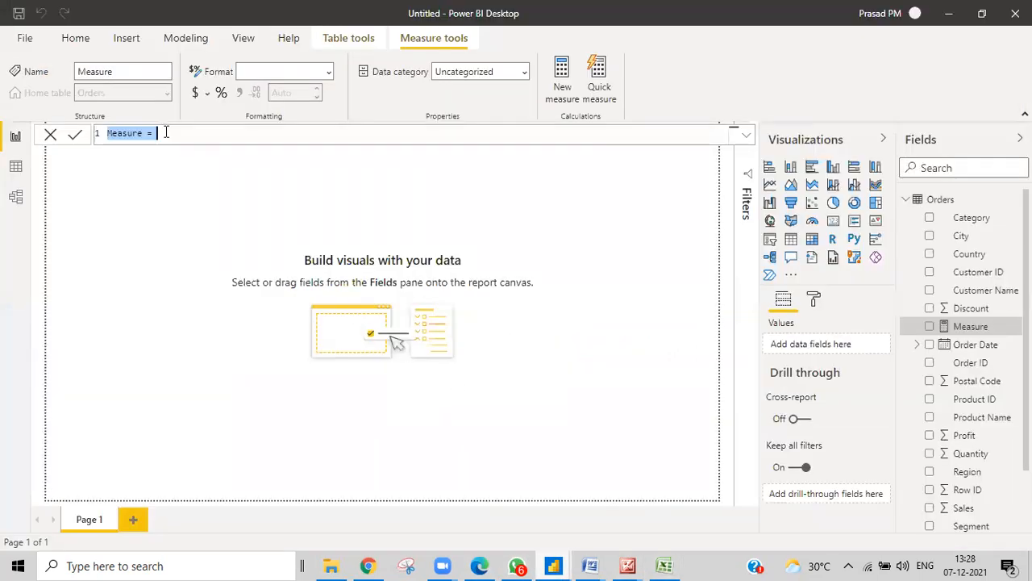
key(BackSpace)
text(combi)
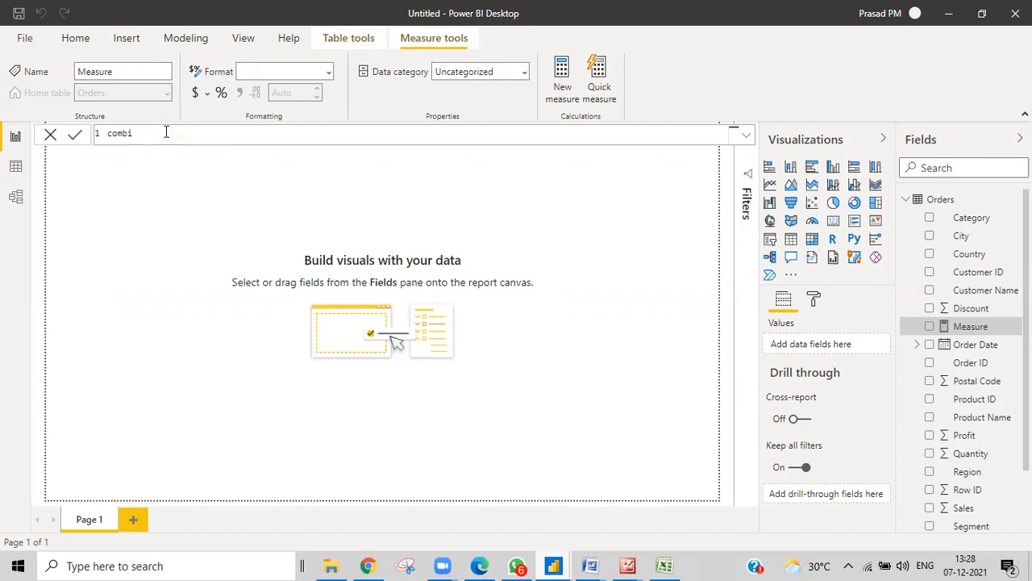
text(nevalues=co)
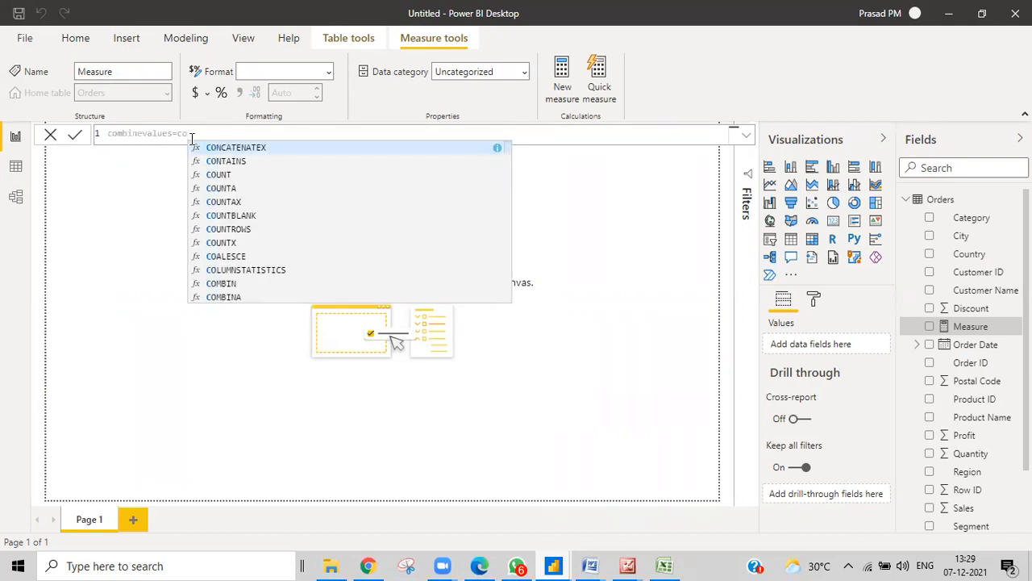
text(m)
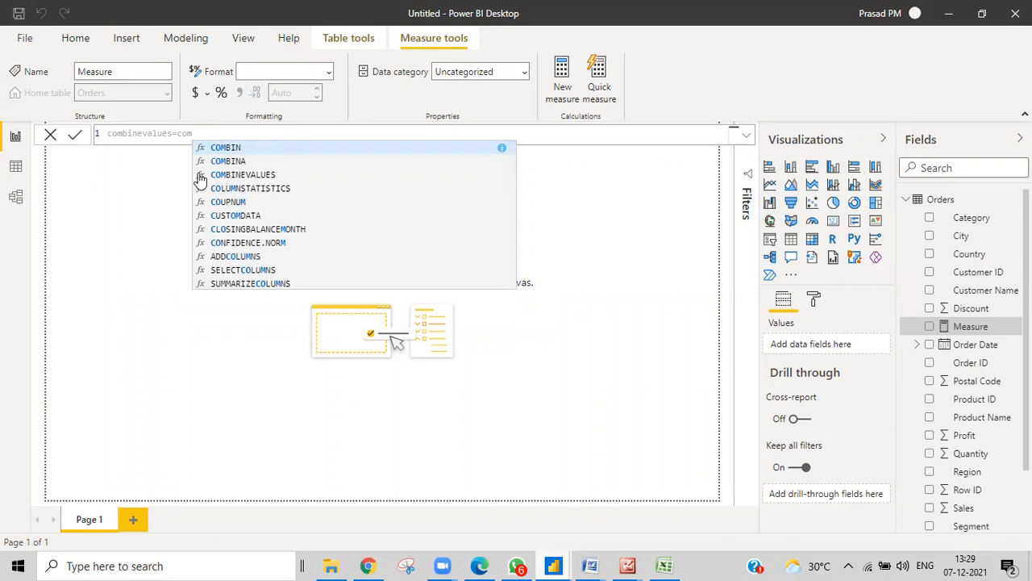
click(202, 175)
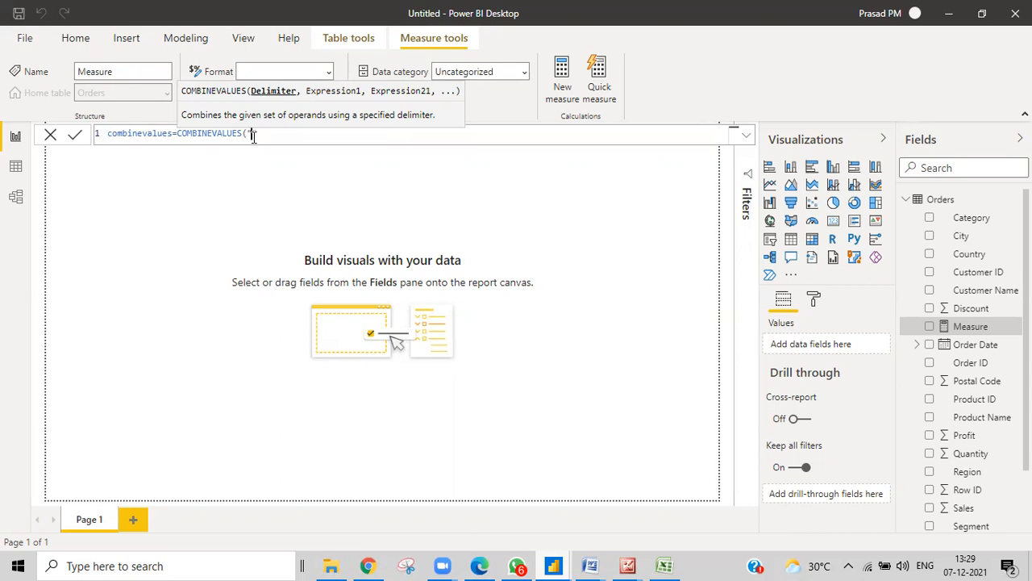
Complete COMBINEVALUES with delimiter "-", texts "power bi with" and a person's name, then drop "with"
text("-")
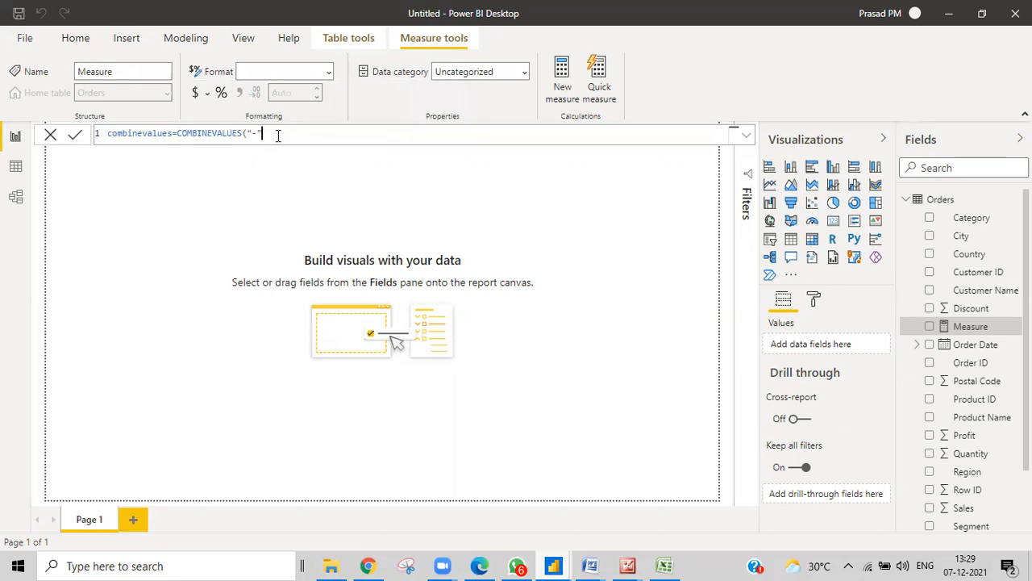
text(,"P)
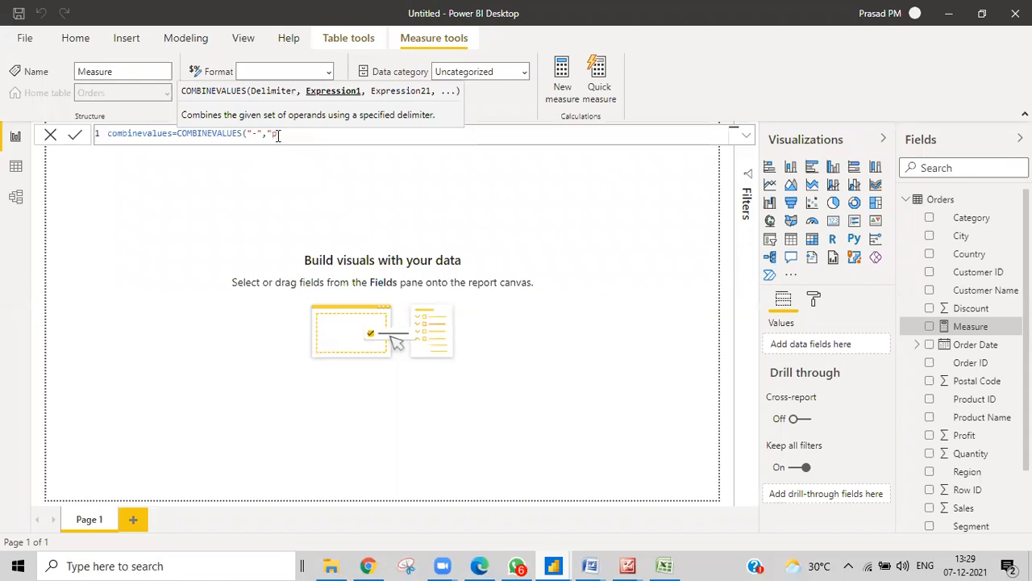
text(m.pras)
key(BackSpace)
key(BackSpace)
key(BackSpace)
key(BackSpace)
key(BackSpace)
key(BackSpace)
key(BackSpace)
text(ower bi with)
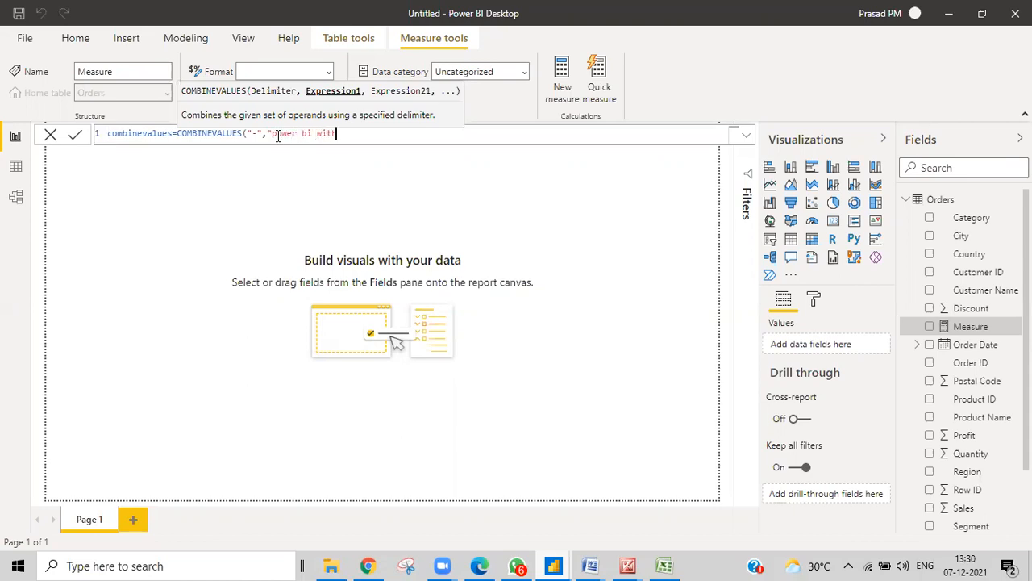
text(","p.m.prasad")
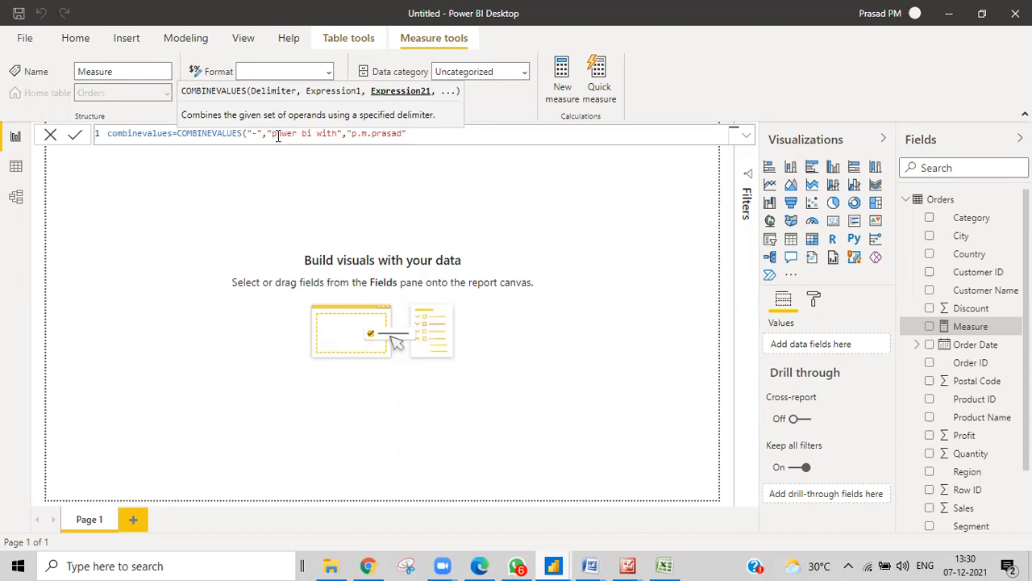
text())
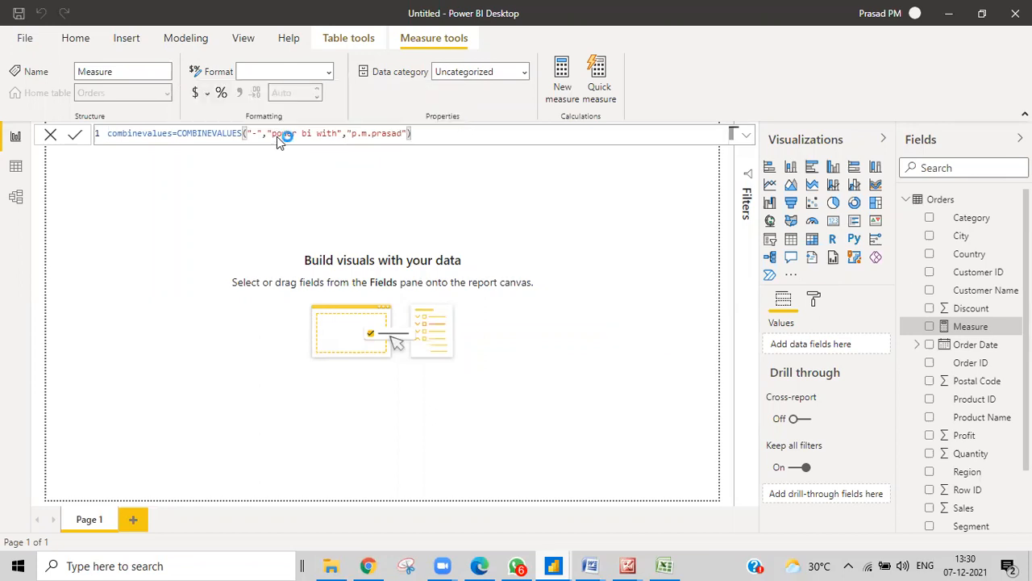
key(Return)
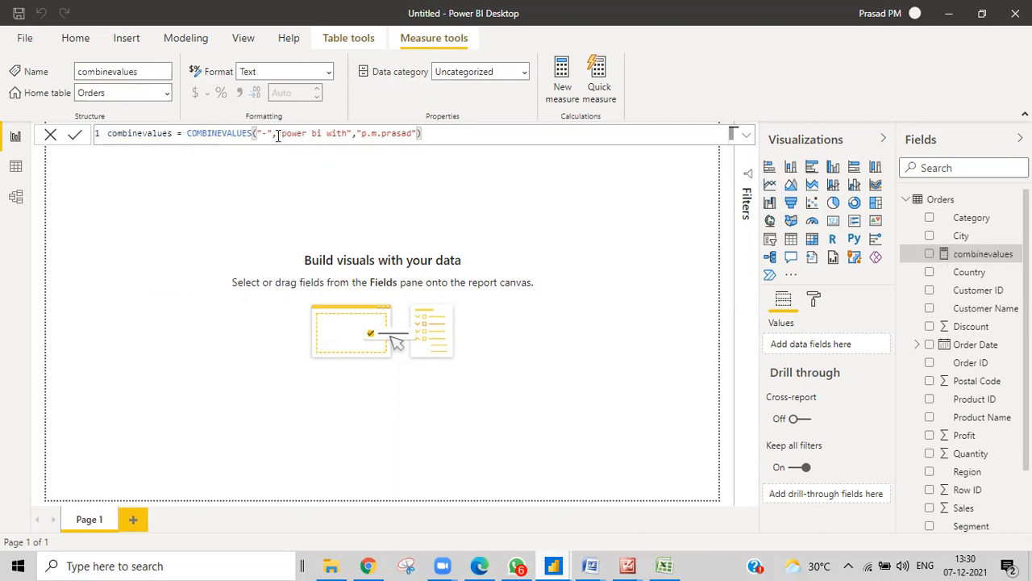
key(BackSpace)
key(BackSpace)
key(BackSpace)
key(BackSpace)
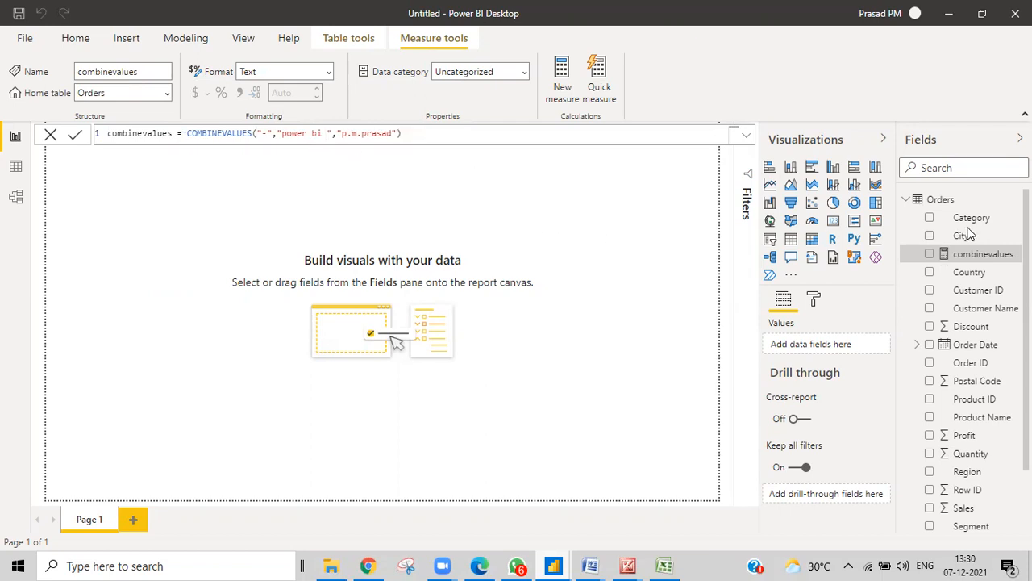
click(833, 221)
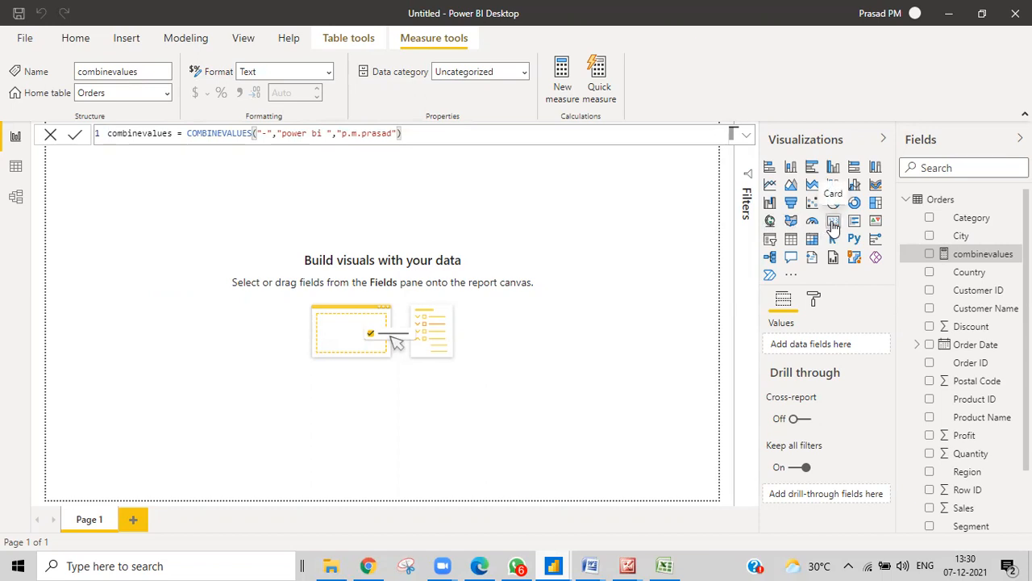
Place a widened card visual at the page top showing the combinevalues measure
click(633, 221)
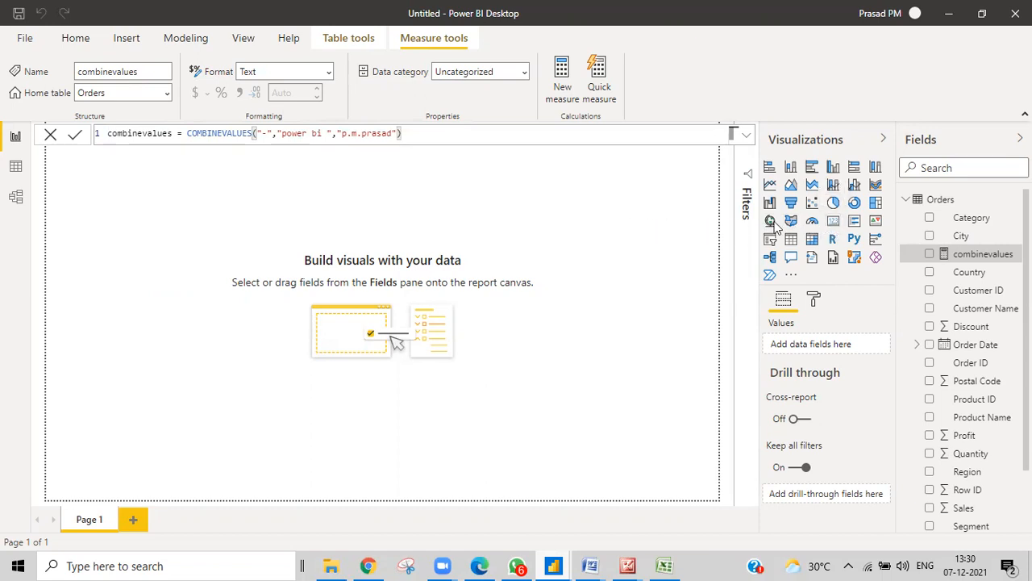
click(834, 224)
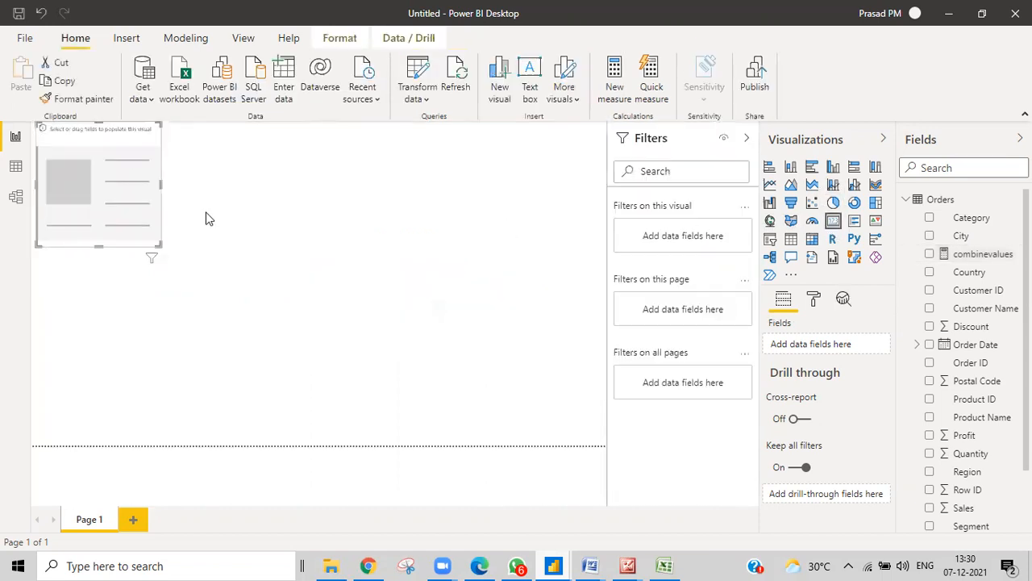
drag(455, 214, 318, 221)
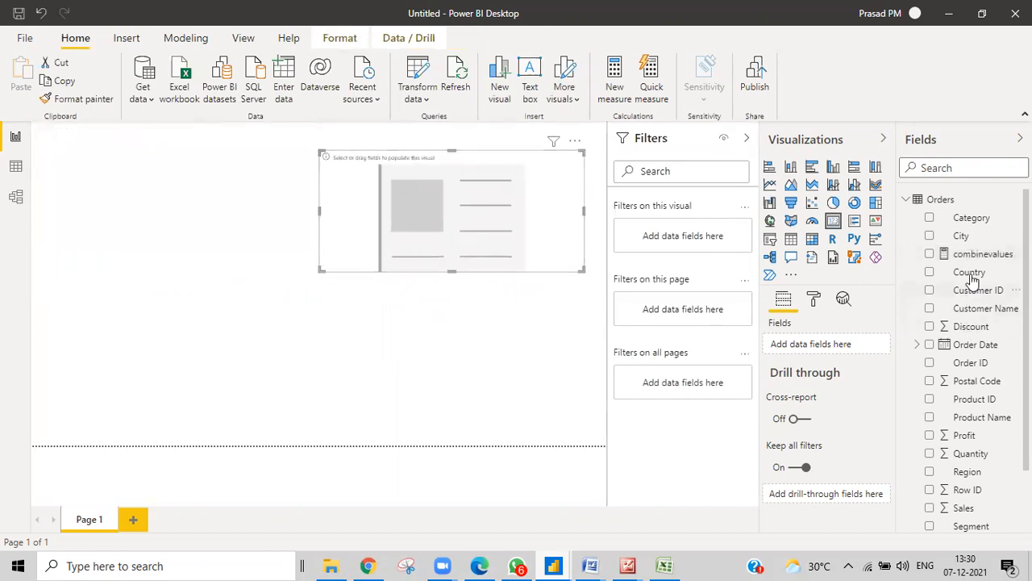
drag(973, 256, 494, 232)
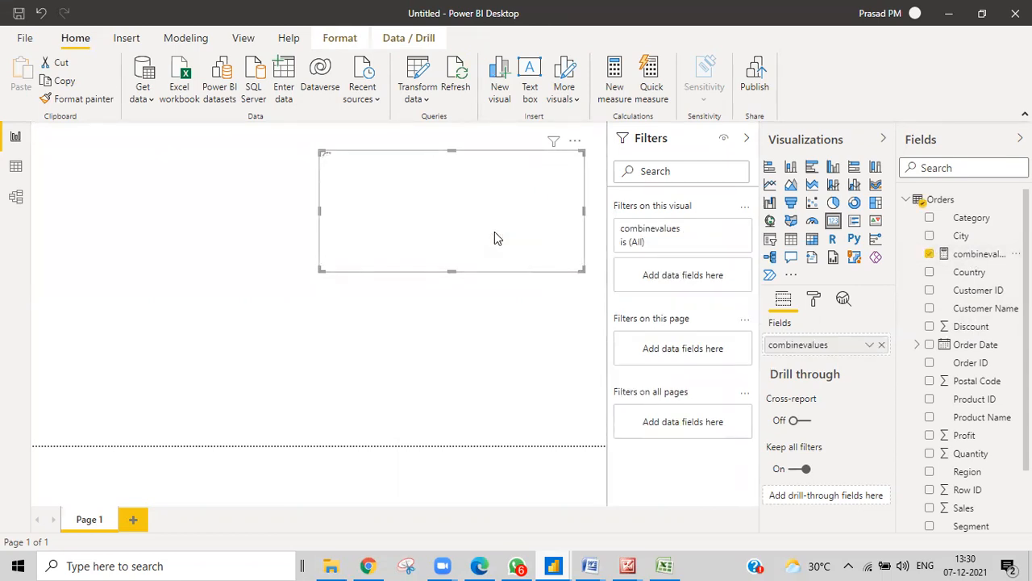
click(978, 260)
Widen the card and edit the formula to remove the name's dots and the space in "power bi"
drag(322, 211, 164, 219)
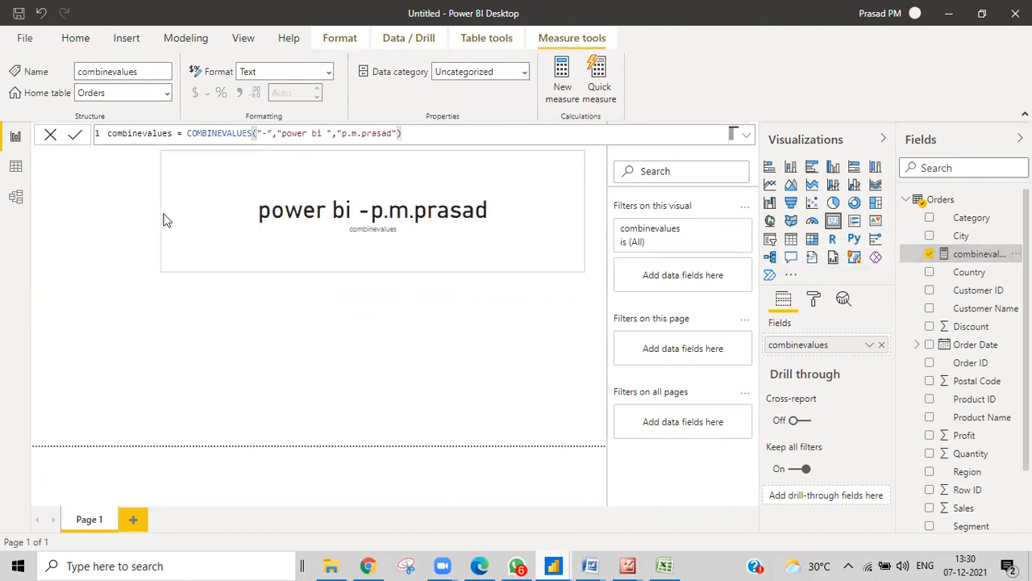
click(272, 236)
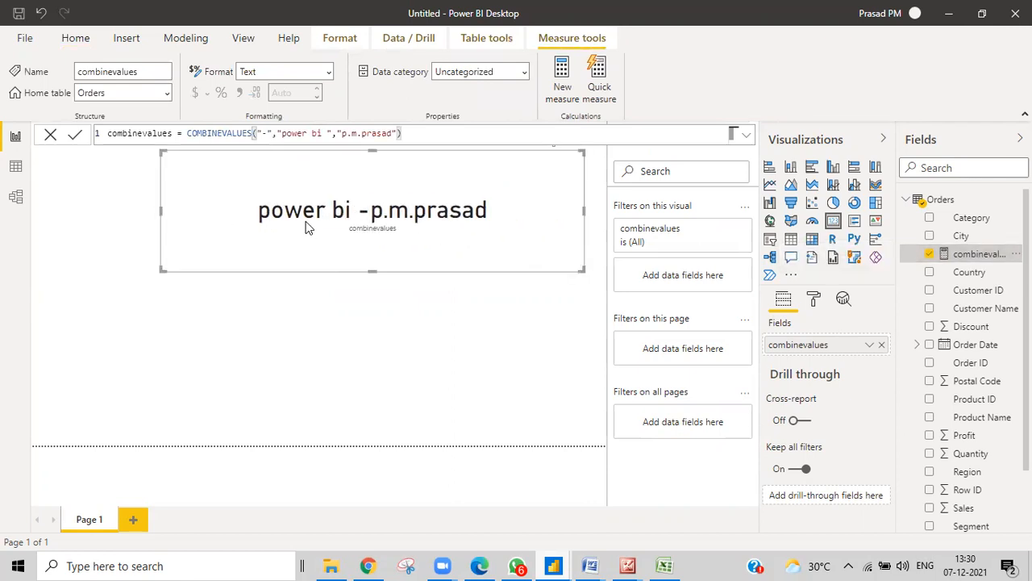
click(317, 134)
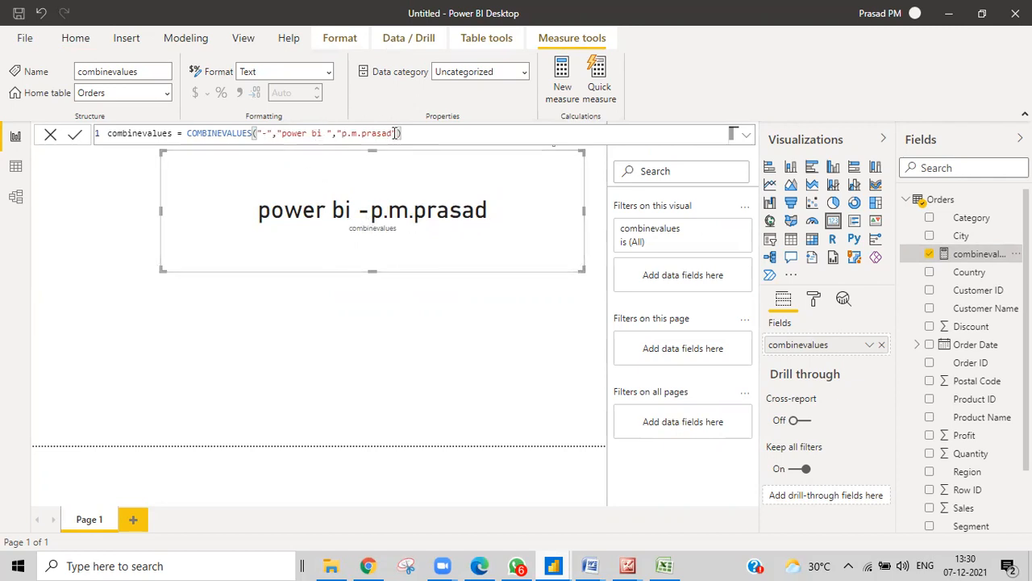
click(354, 133)
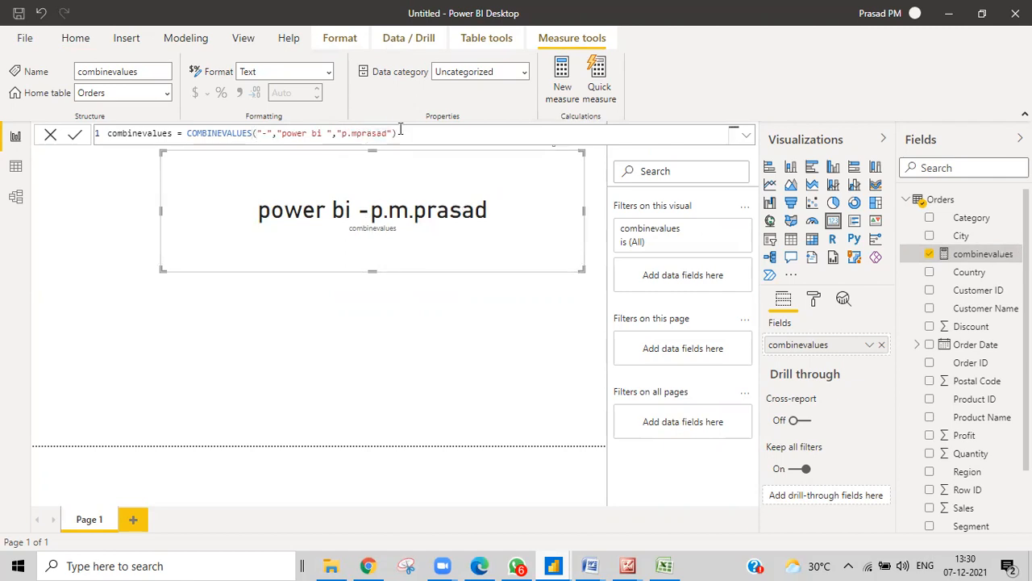
key(Left)
key(BackSpace)
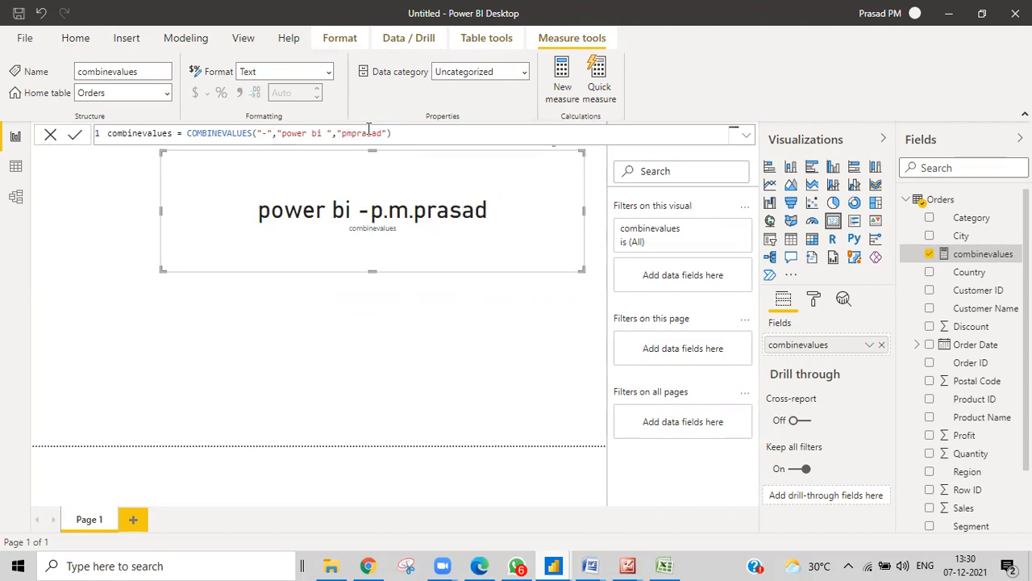
click(314, 134)
key(BackSpace)
click(74, 137)
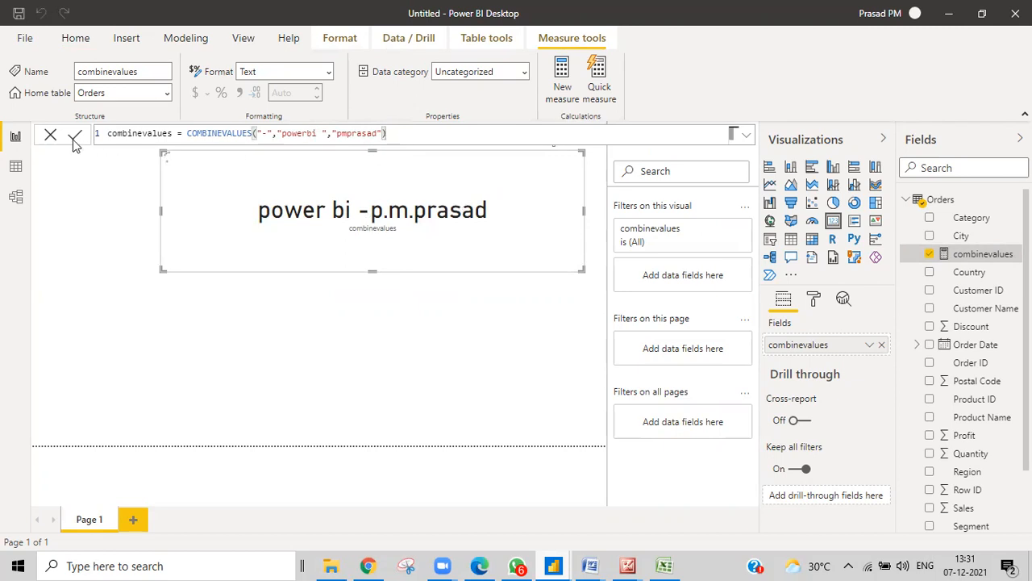
click(74, 137)
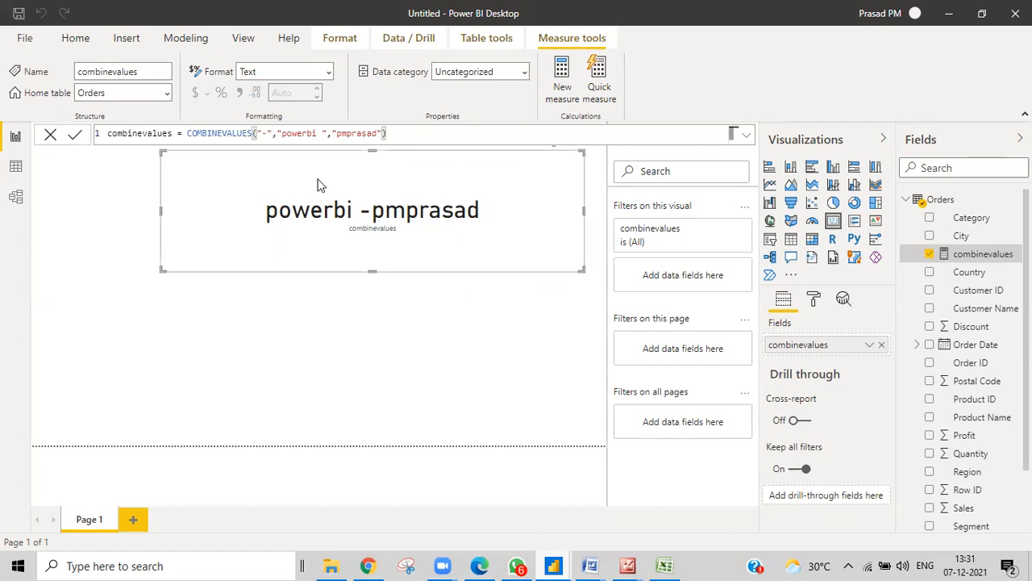
Insert "with" as a new text argument after "powerbi" in the COMBINEVALUES formula
click(321, 133)
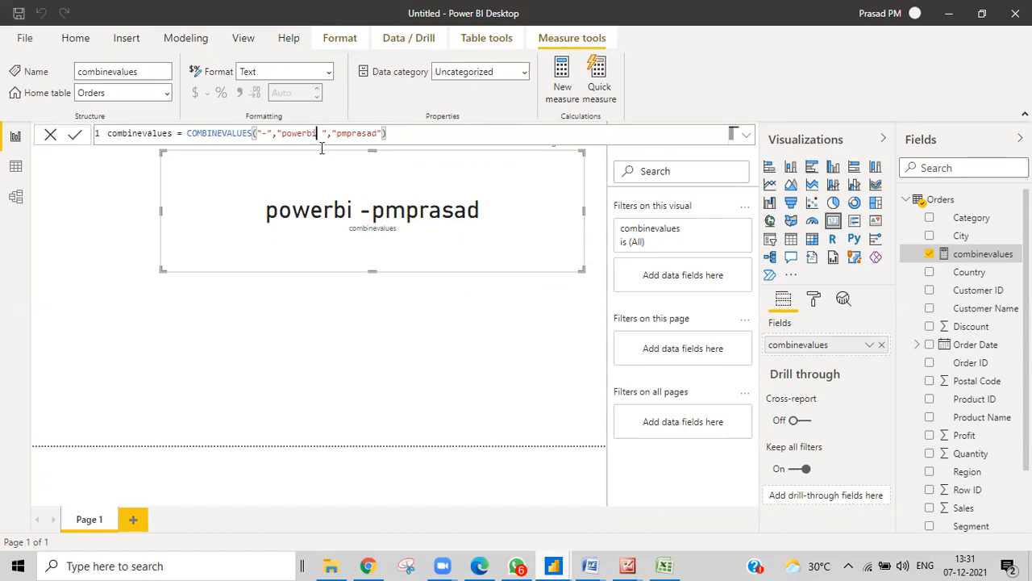
text(")
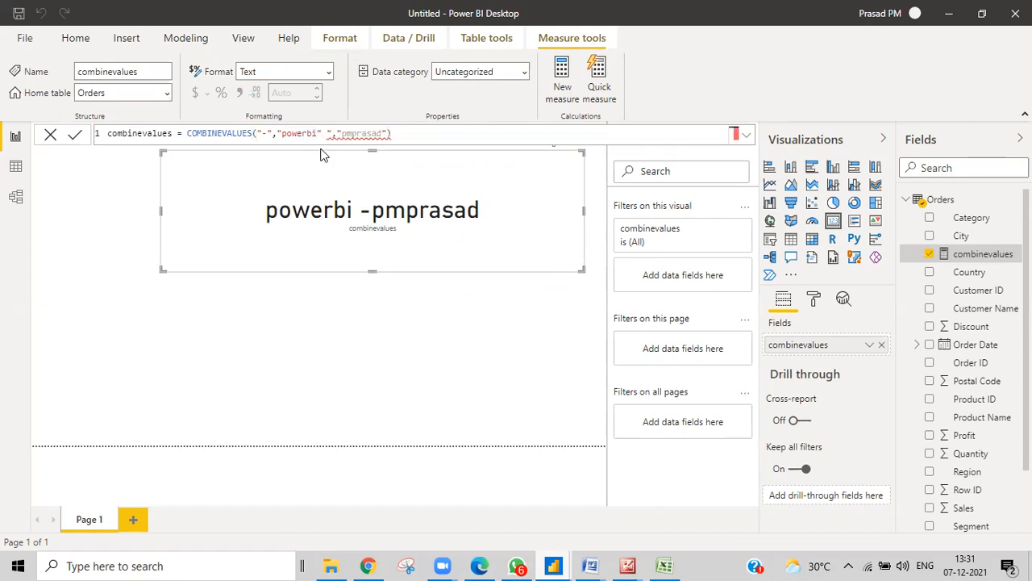
text(,"with)
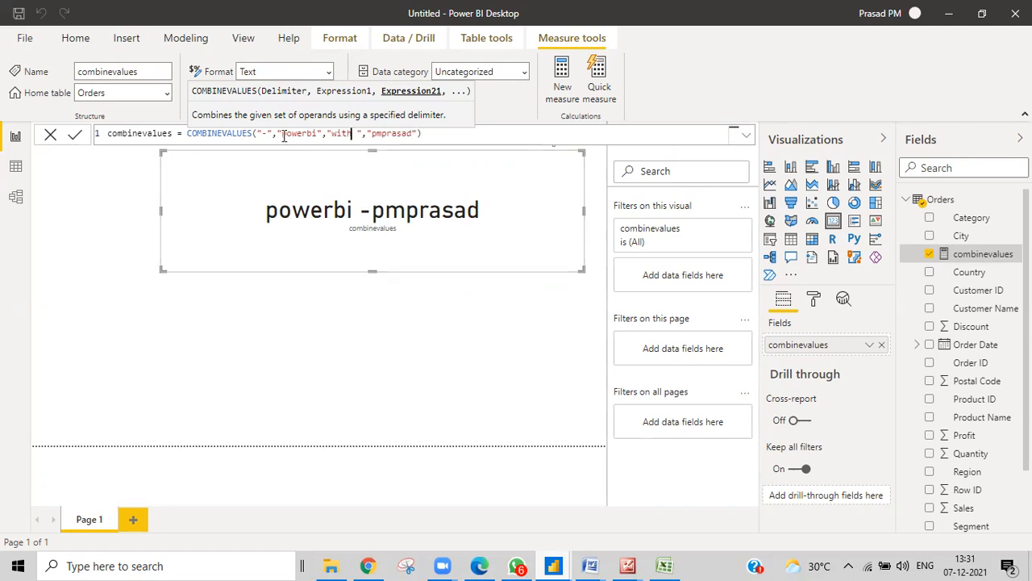
click(428, 136)
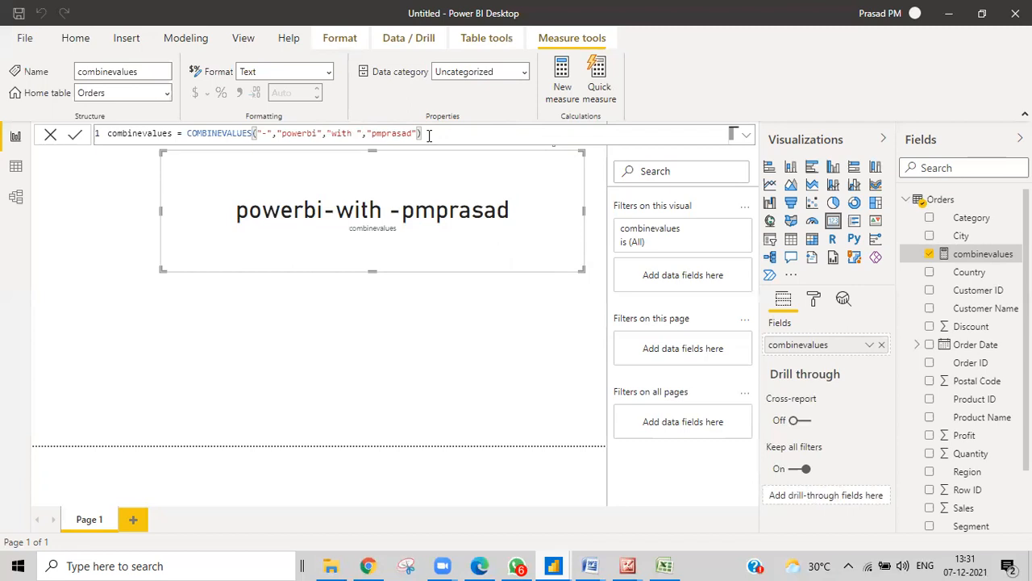
Replace the hyphen delimiter with a space and commit the formula
click(267, 133)
key(BackSpace)
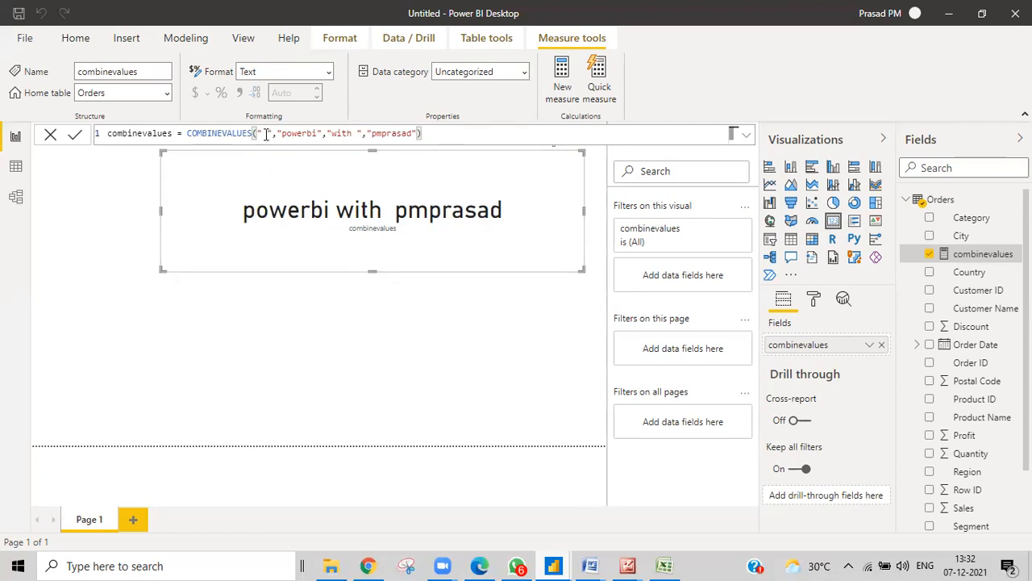
click(270, 133)
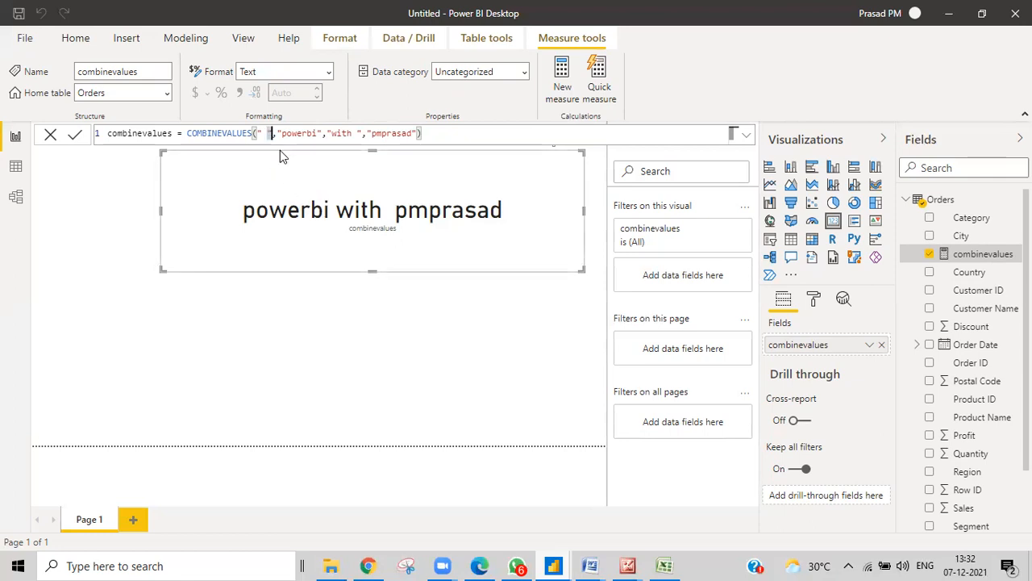
key(BackSpace)
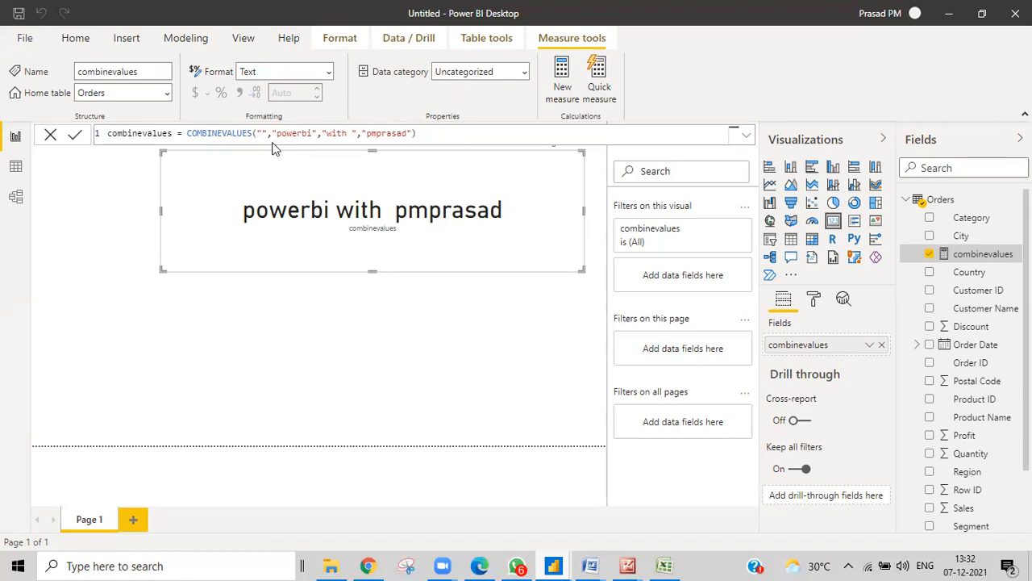
key(Return)
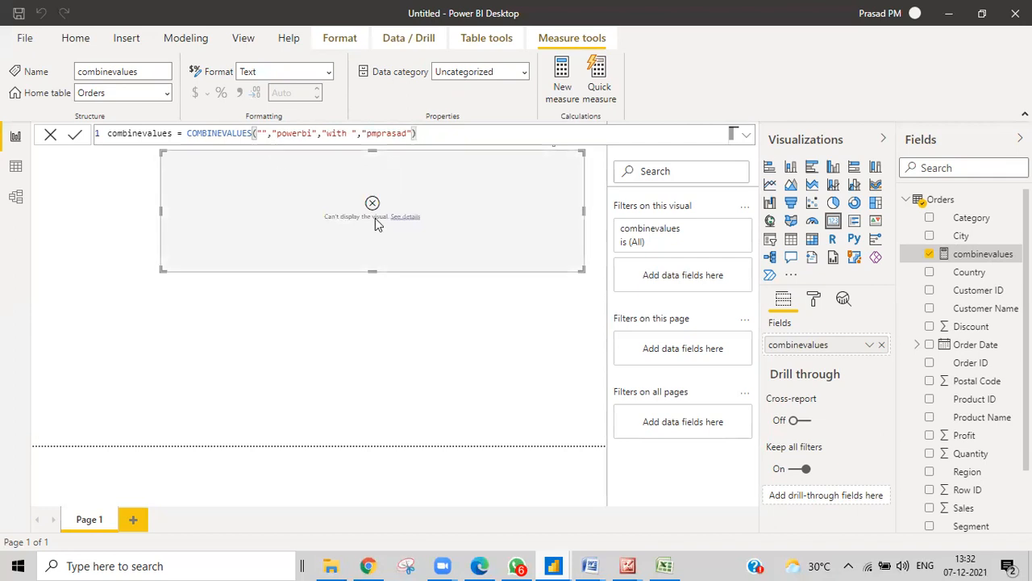
click(264, 137)
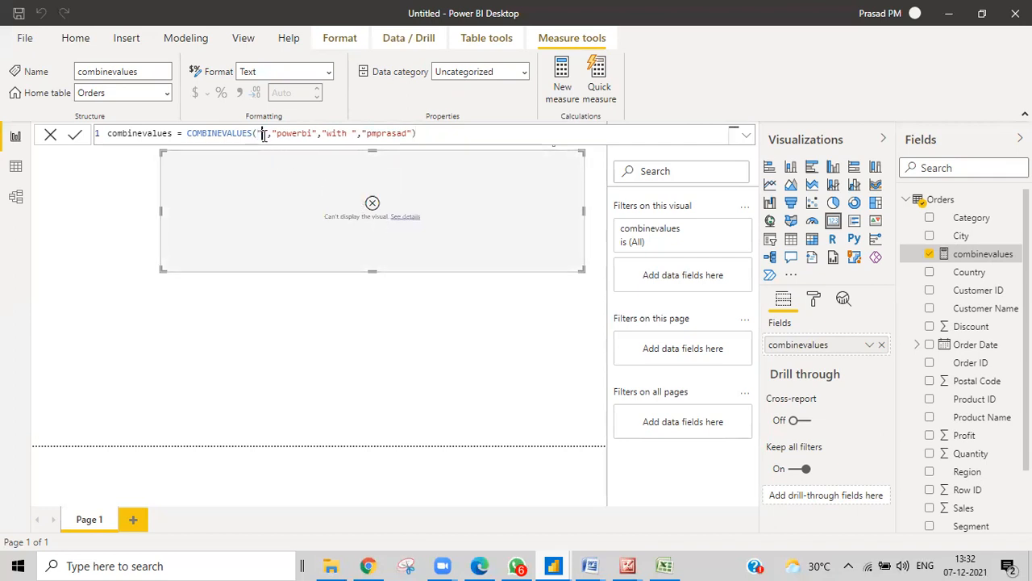
click(444, 133)
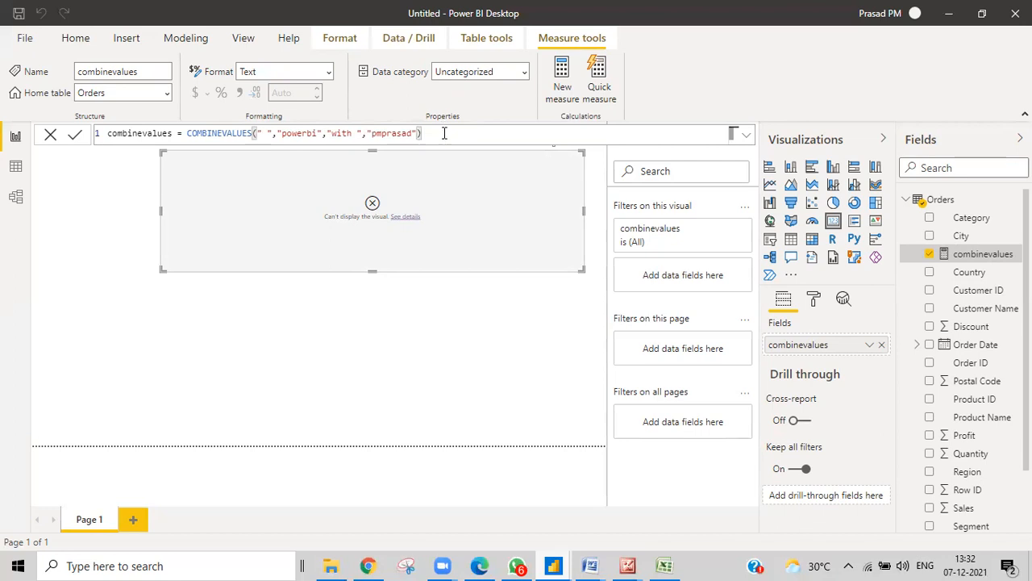
key(Return)
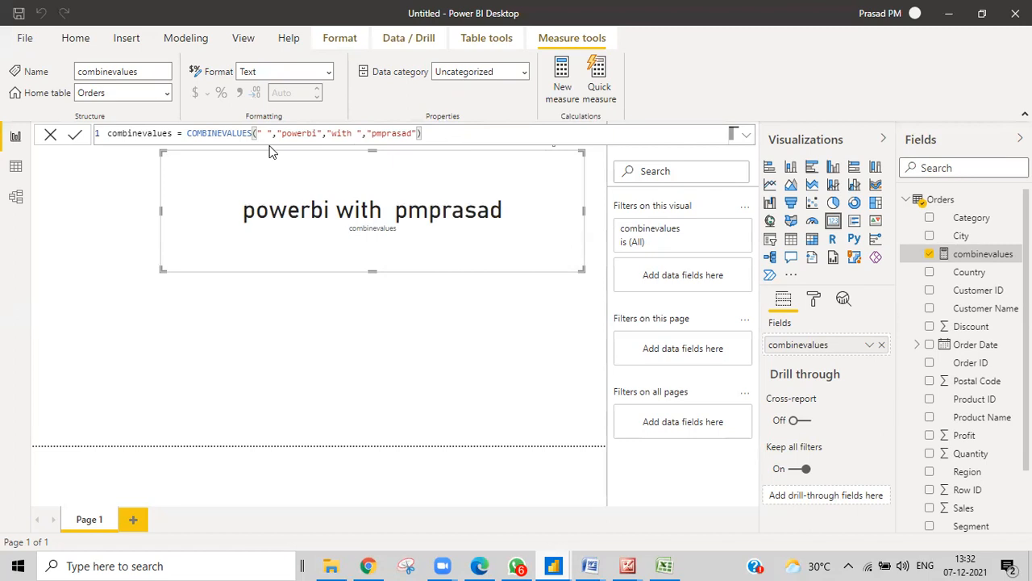
Change the delimiter to "*" and commit, then start retyping it as "-"
click(269, 134)
key(BackSpace)
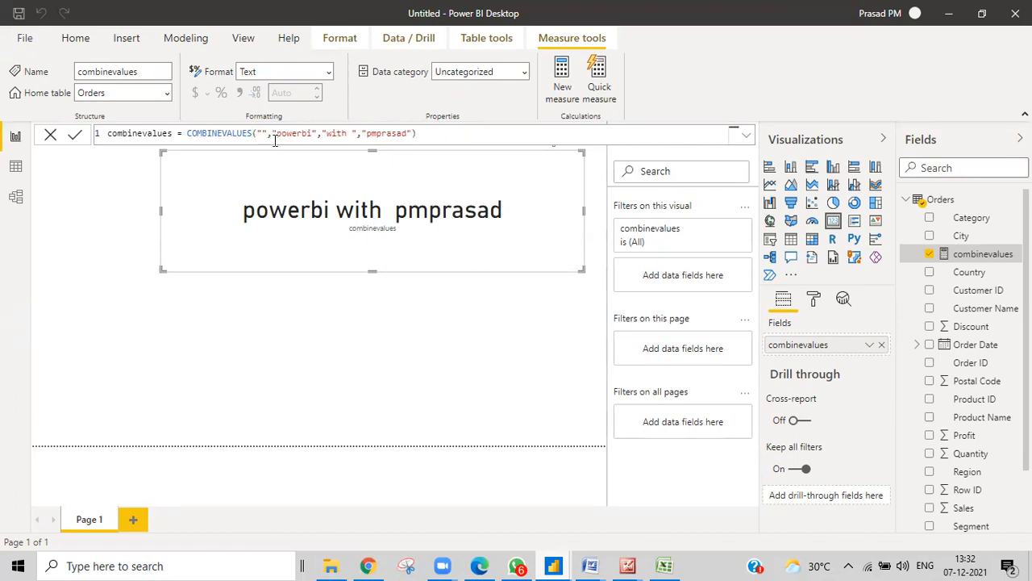
text(*)
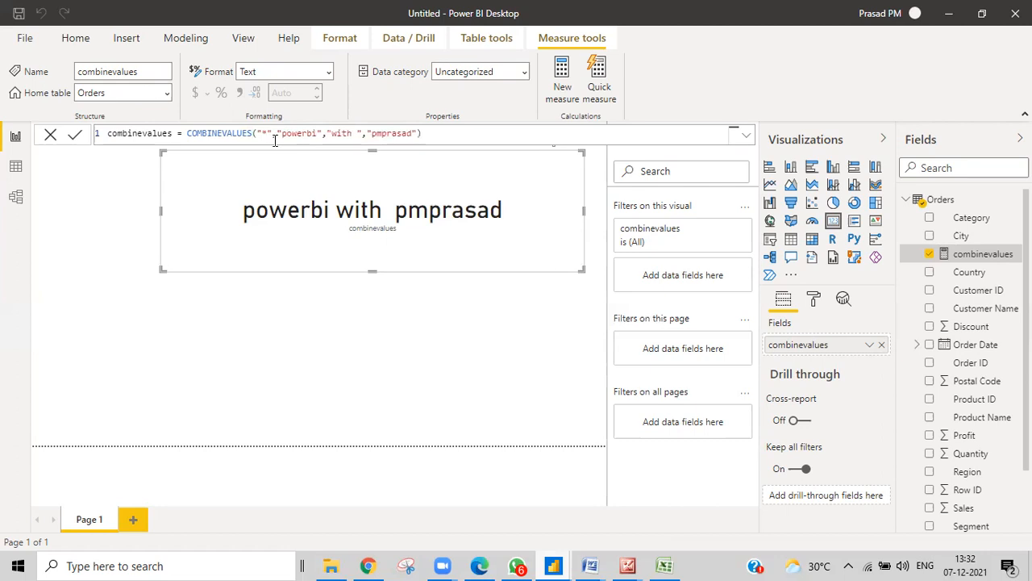
key(Return)
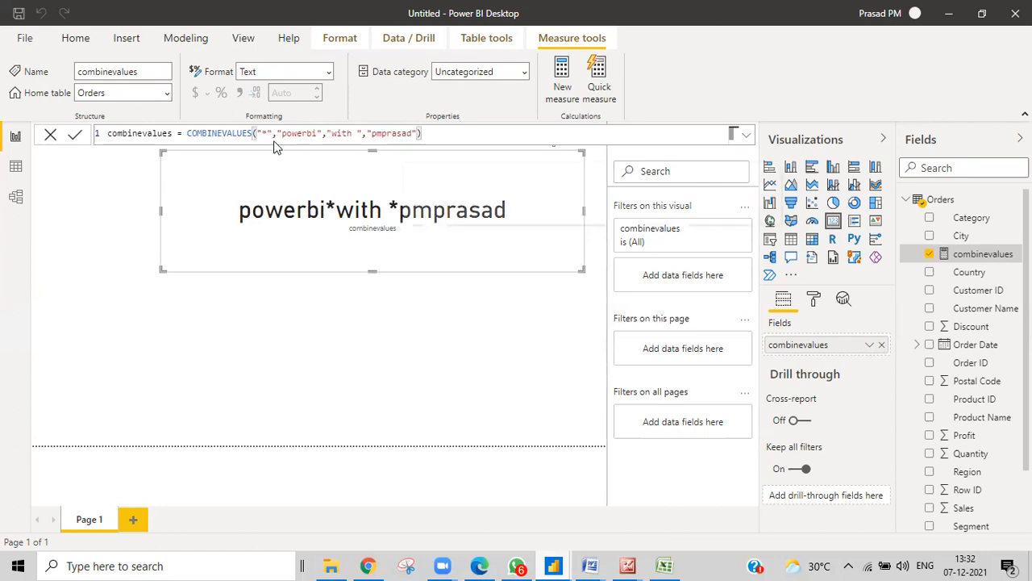
click(264, 134)
key(BackSpace)
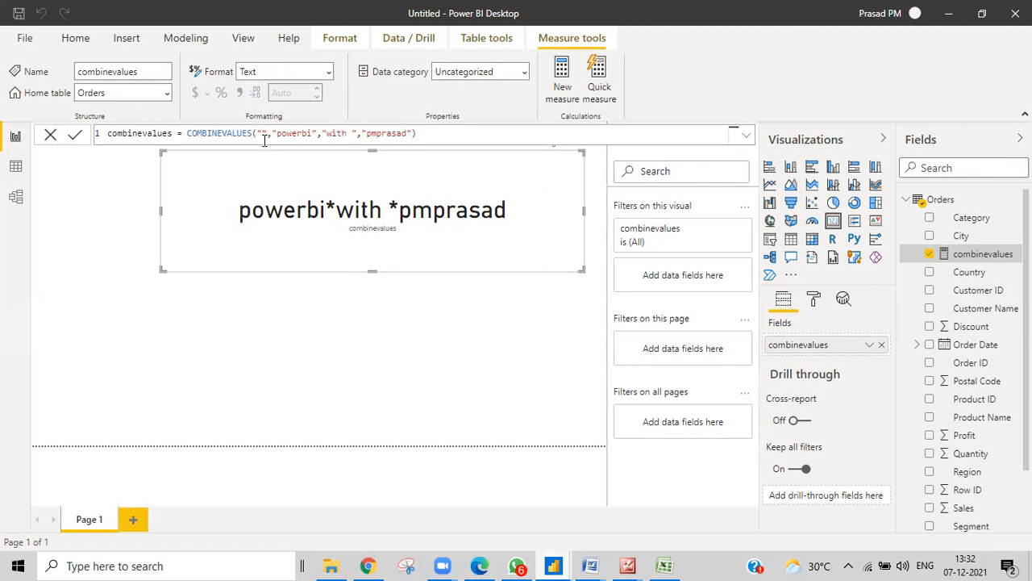
text(-)
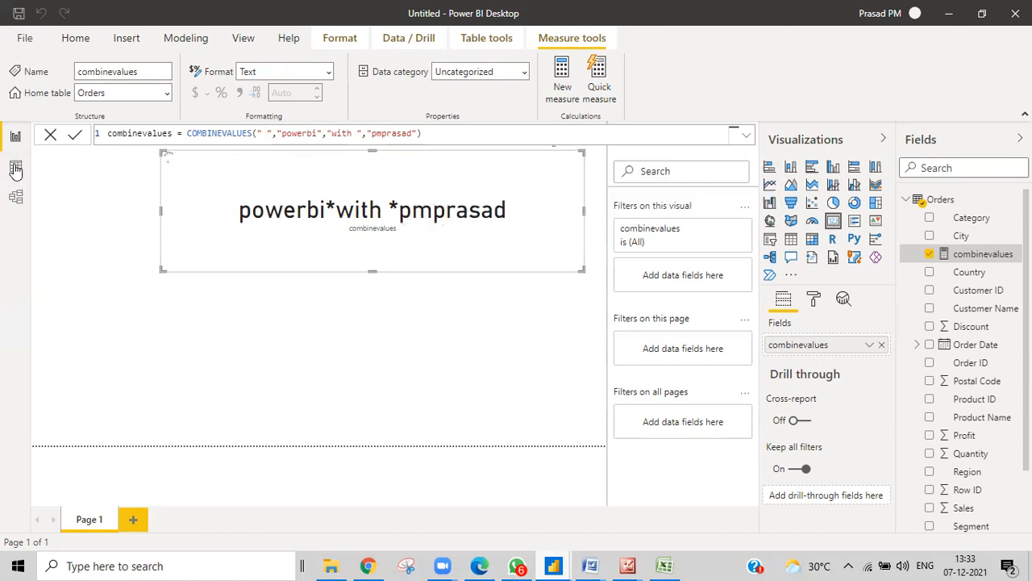
Switch to Data view and scroll the Orders table right to the Ship Mode through Sub-Category columns
click(15, 168)
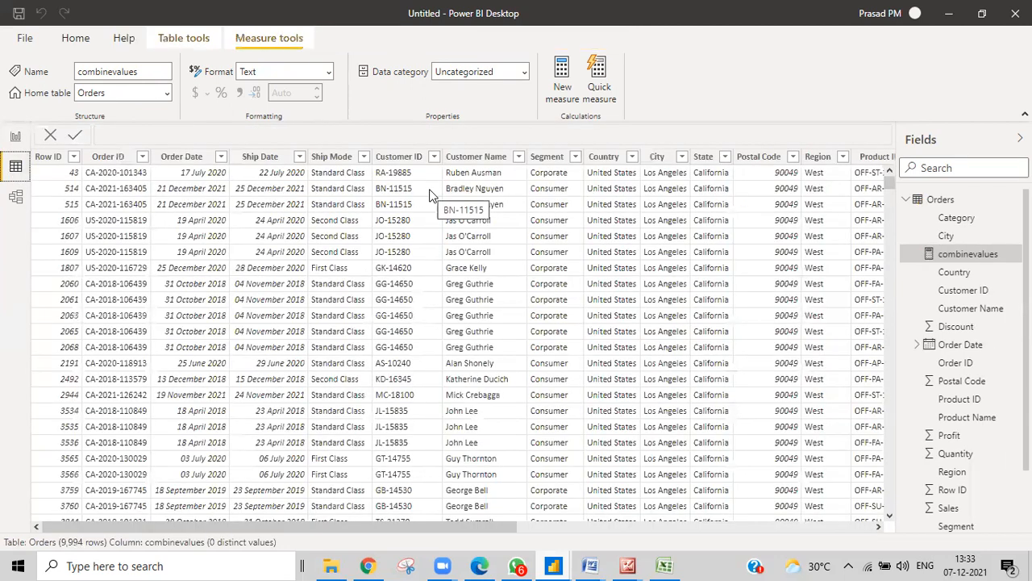
drag(468, 525, 625, 534)
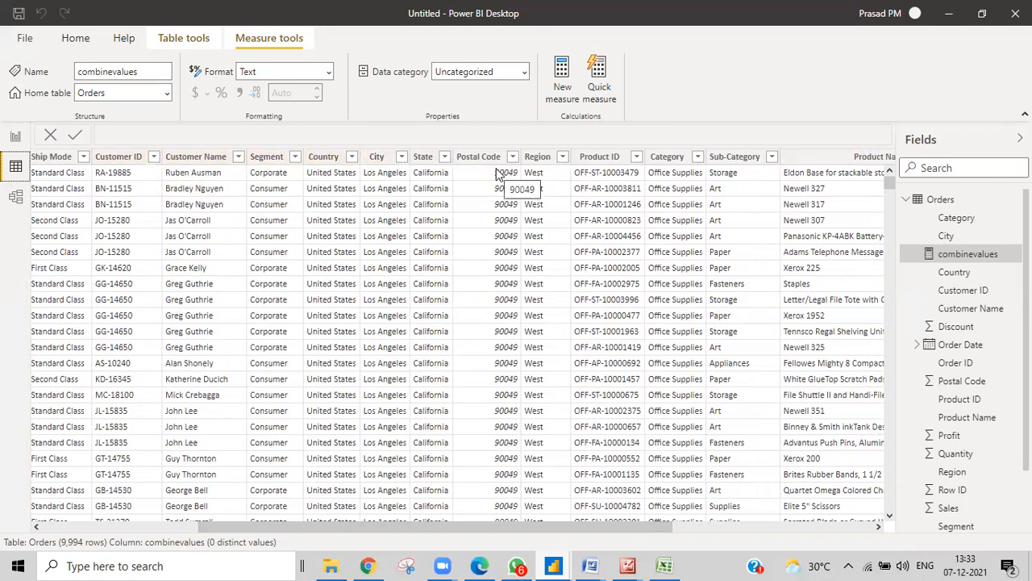
Create a new calculated column from the State column header and select its 'Column =' placeholder
right_click(428, 161)
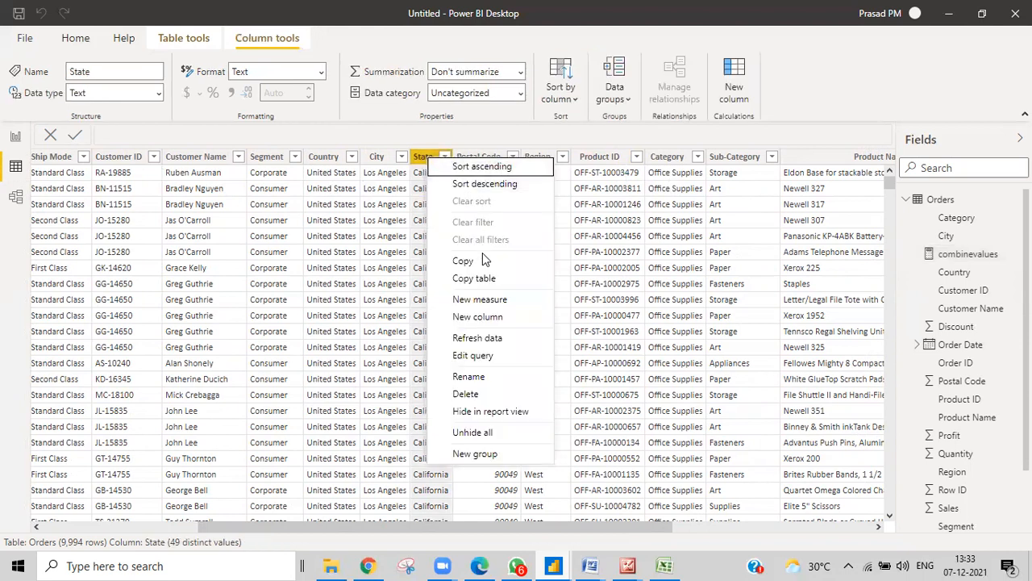
key(Escape)
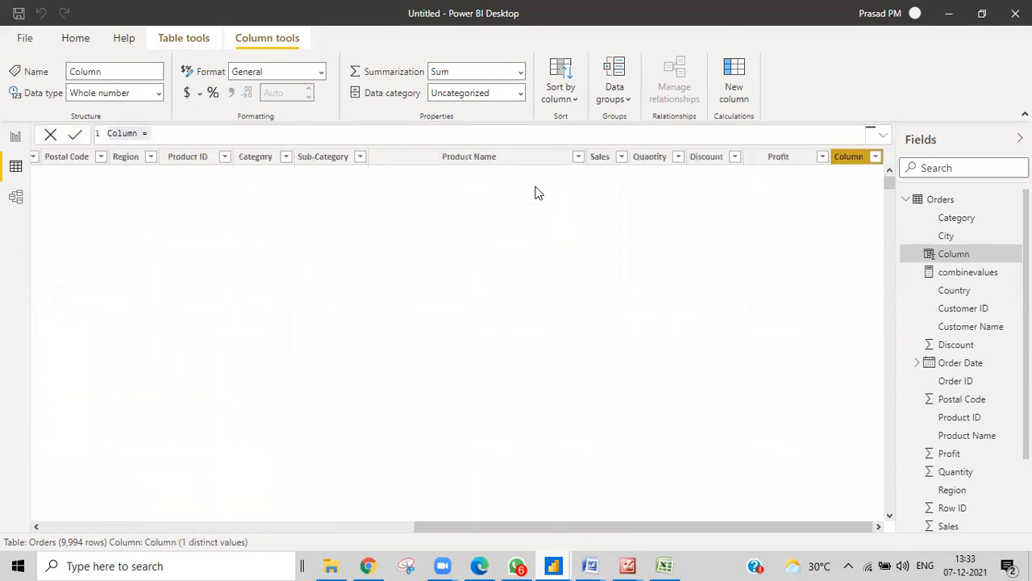
key(ctrl+a)
Start combinevales1 = COMBINEVALUES with a "," delimiter and Orders[Customer Name] as the first value
key(BackSpace)
text(combinevales)
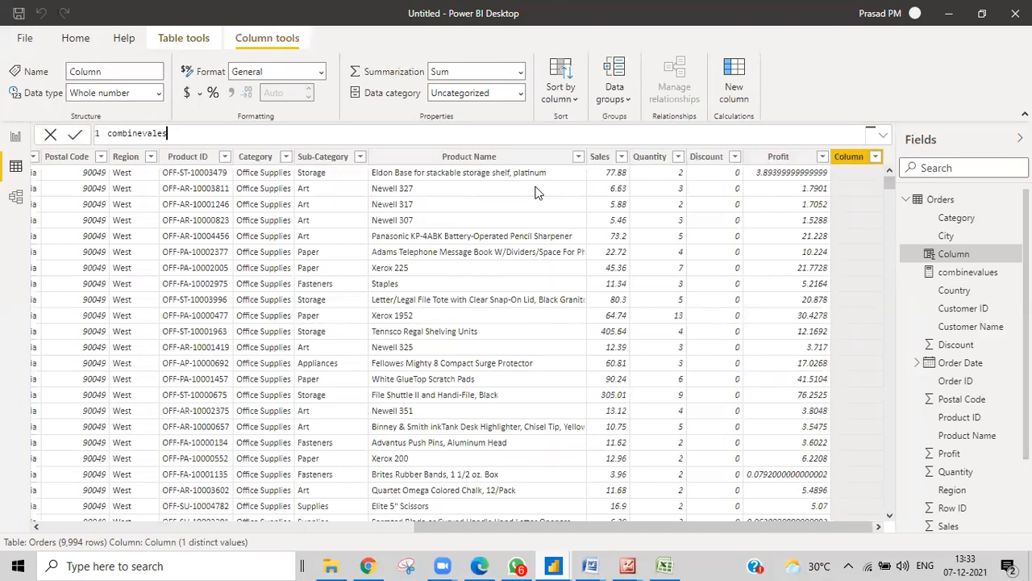
text(1)
text(=c)
text(omb)
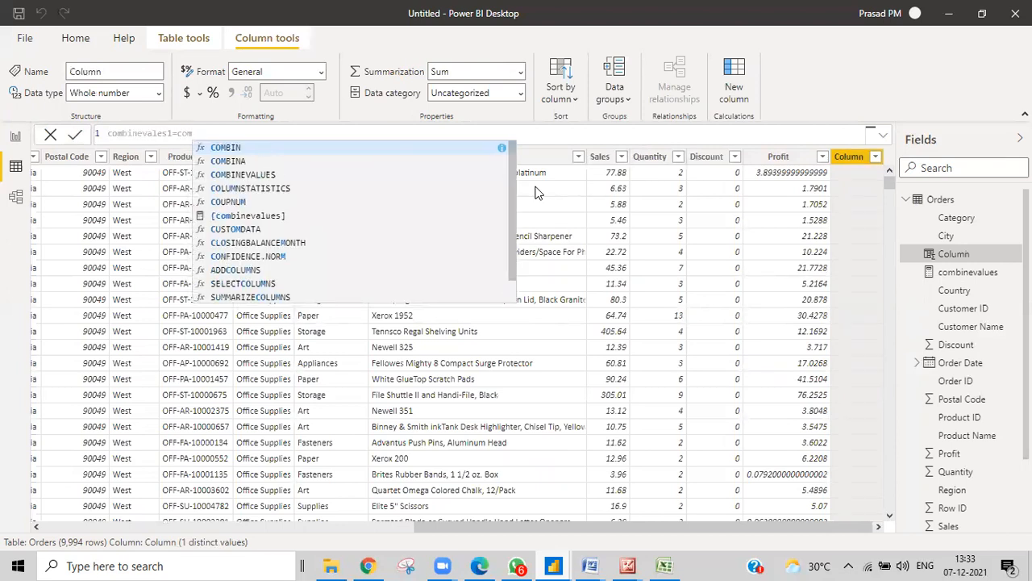
text(i)
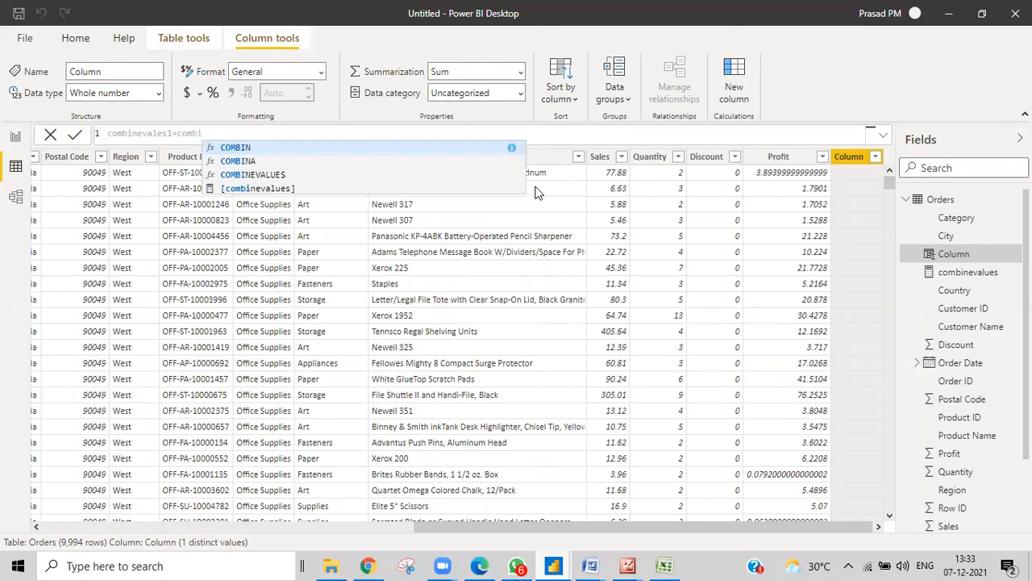
key(Down)
key(Down)
key(Tab)
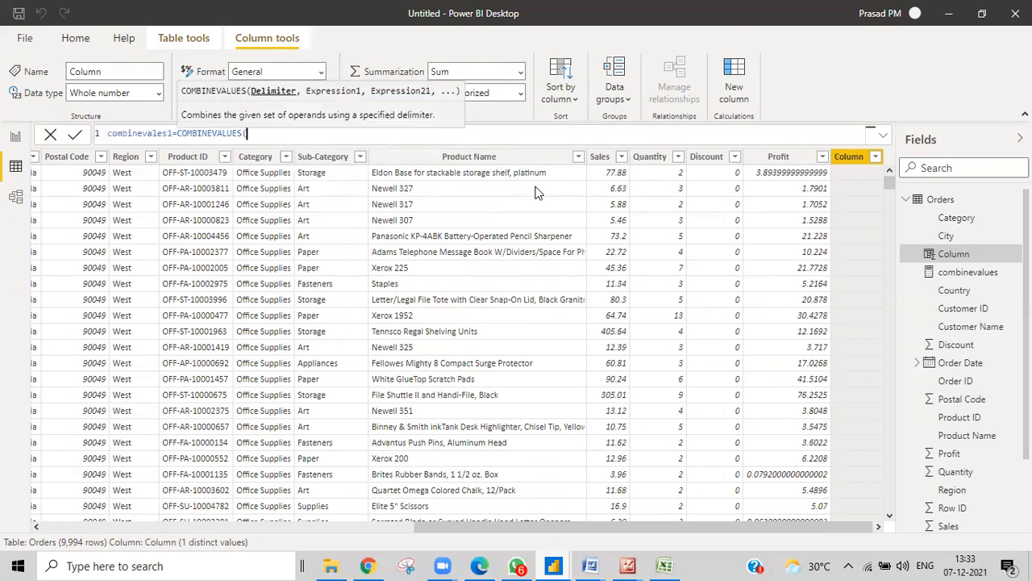
text(","name)
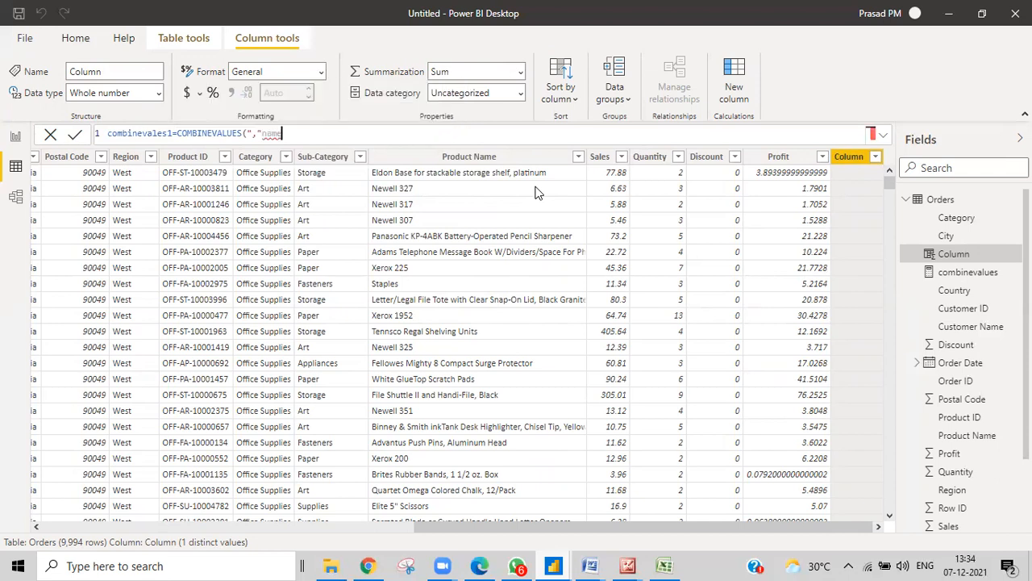
key(BackSpace)
key(BackSpace)
key(BackSpace)
key(BackSpace)
text(,name)
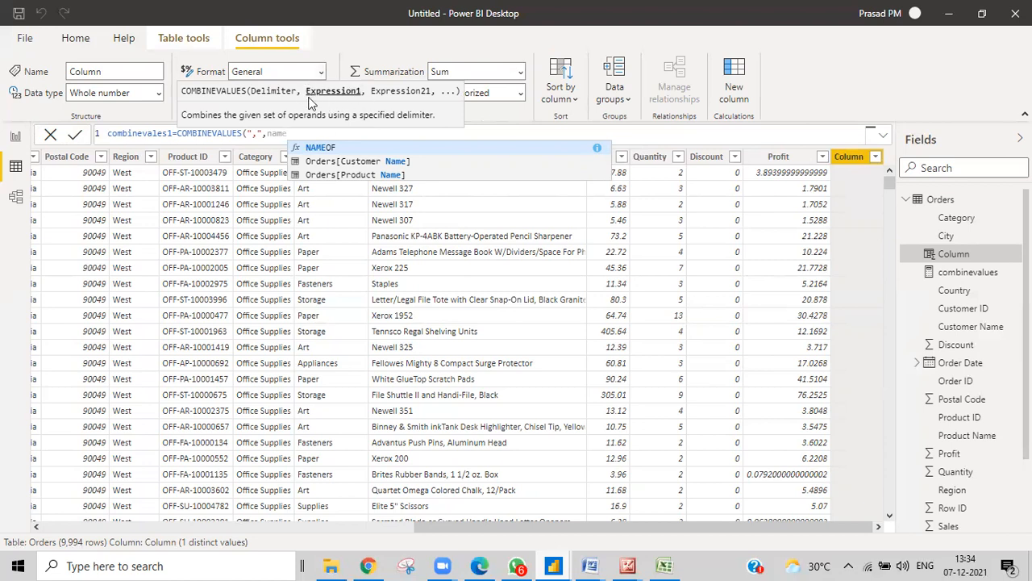
click(342, 162)
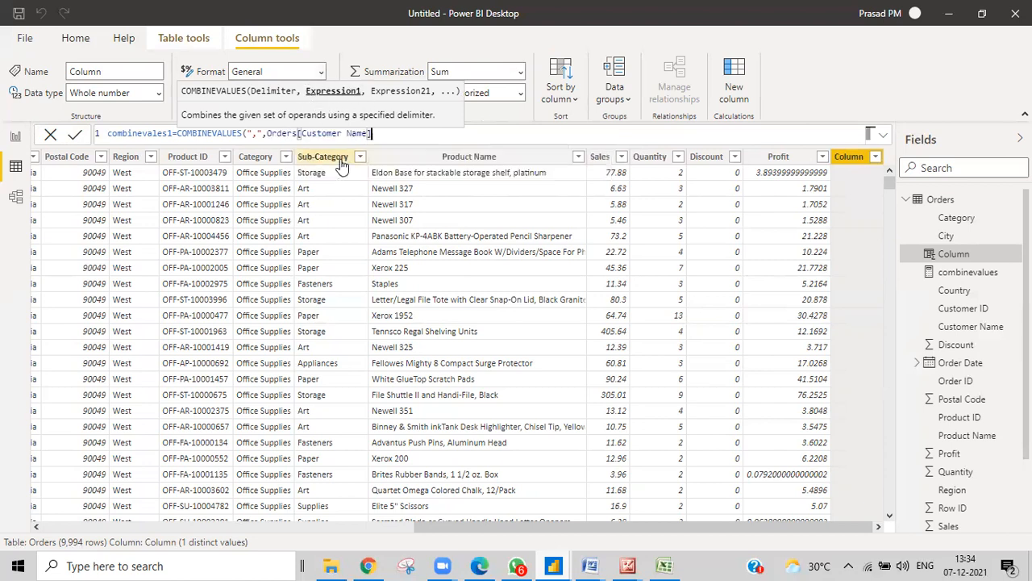
Add Orders[City], Orders[State] and Orders[Country], close the parenthesis and commit the column
text(,)
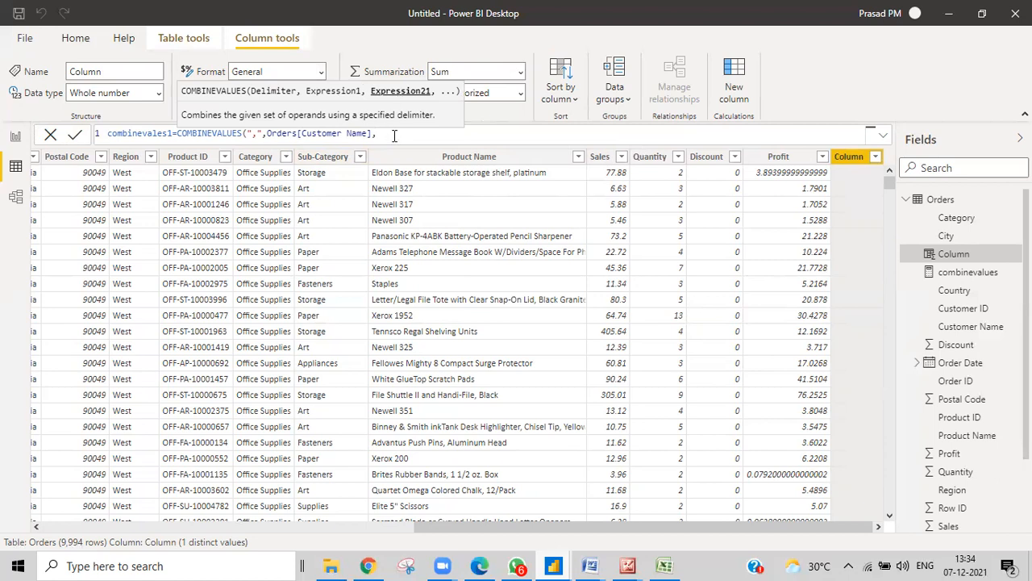
text(cit)
text(,state)
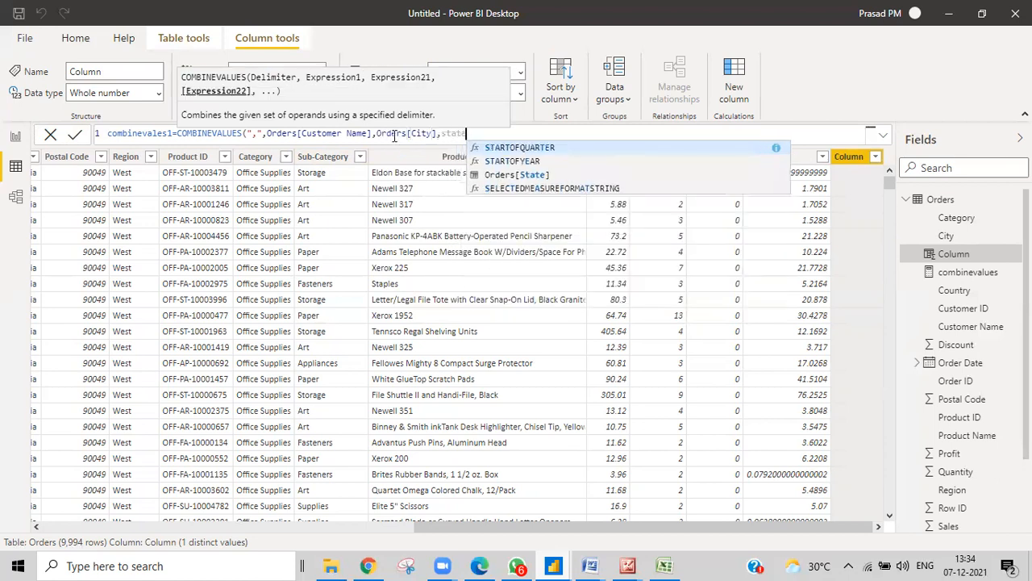
key(Down)
key(Down)
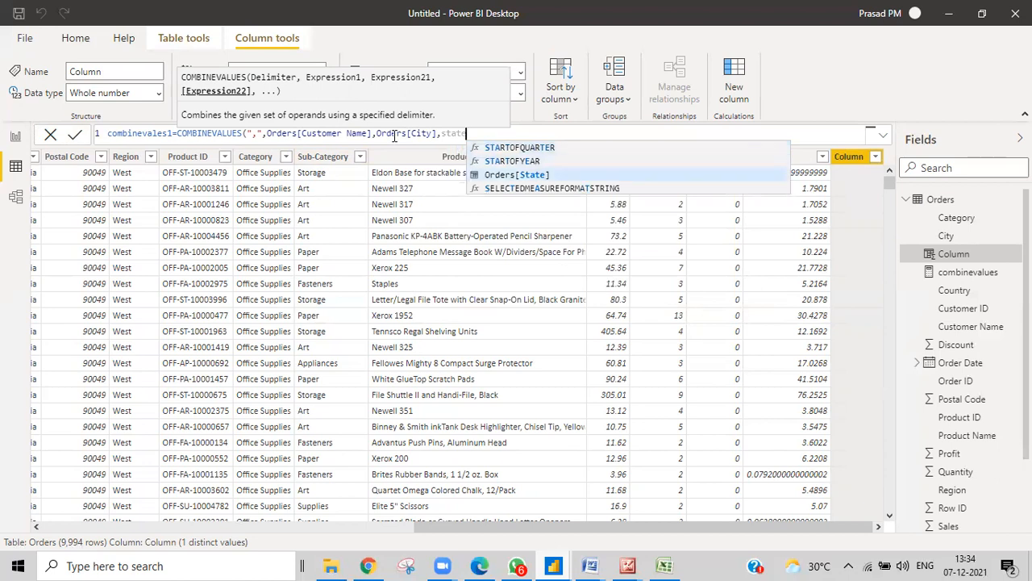
key(Tab)
text(,country)
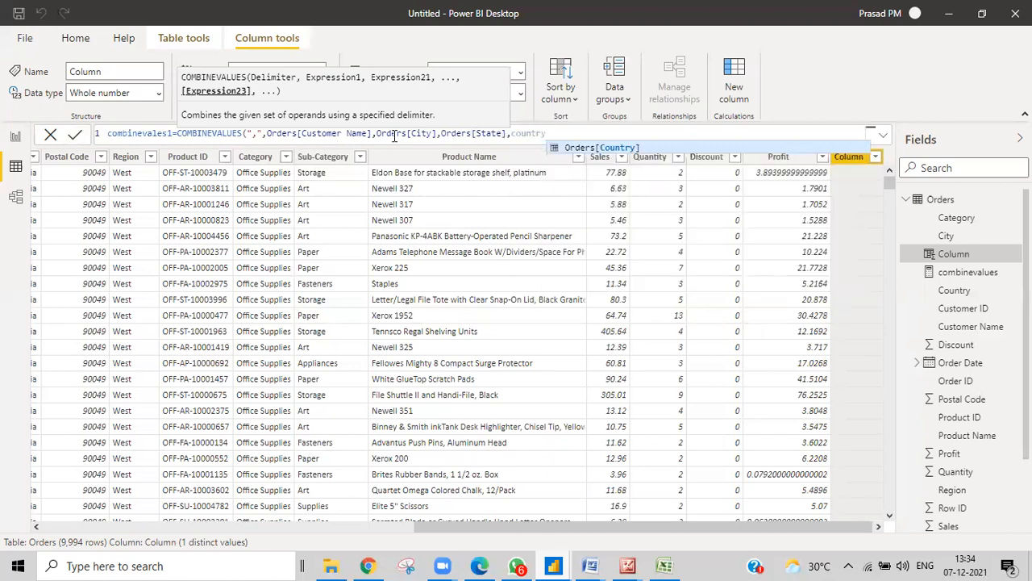
key(Tab)
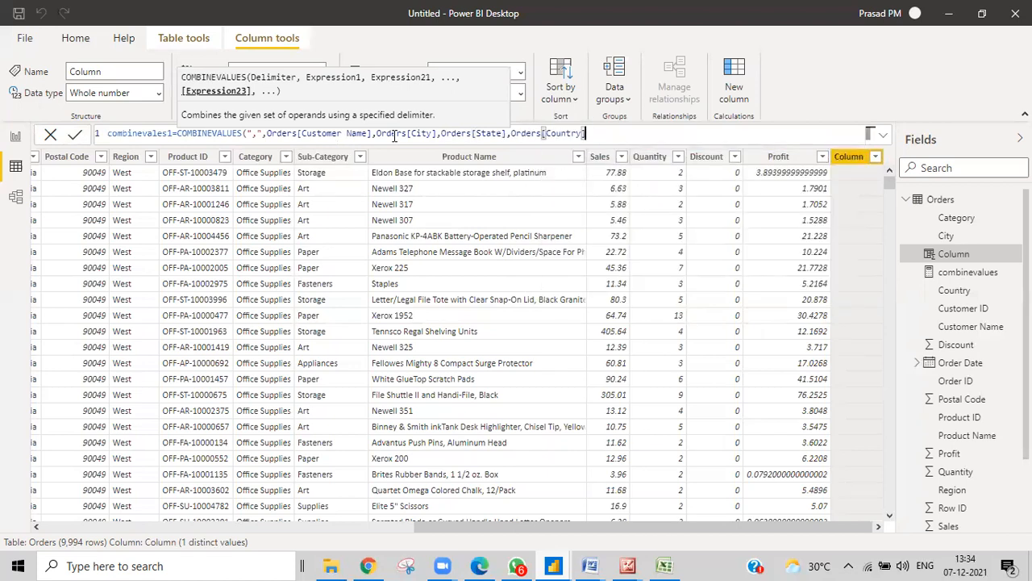
text())
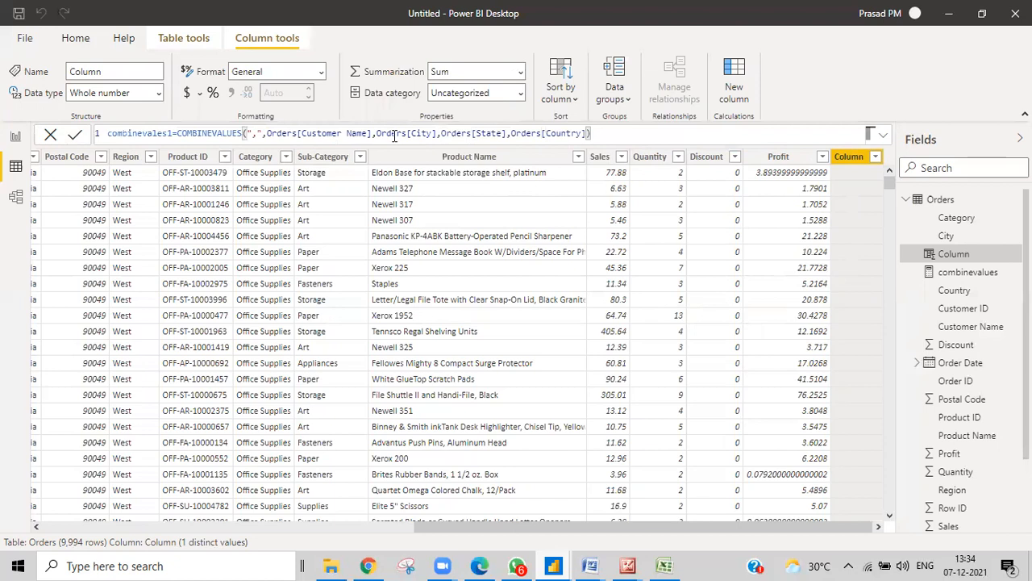
key(Return)
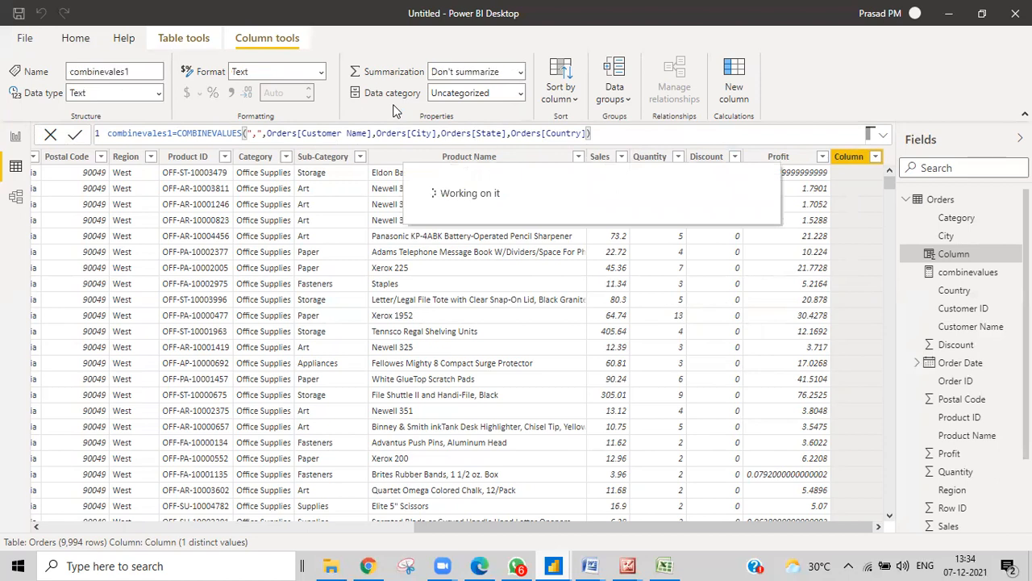
click(74, 136)
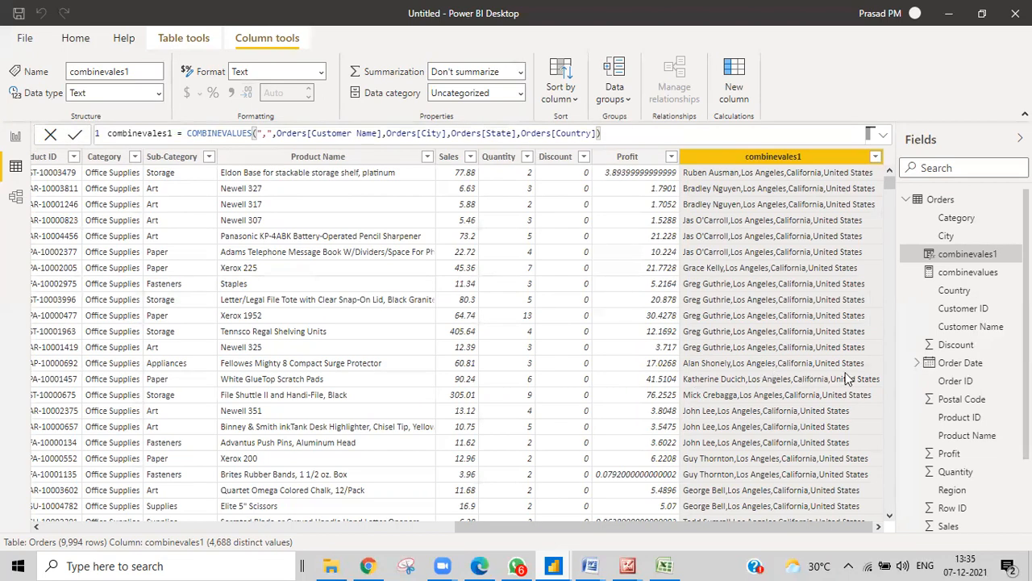
scroll(771, 266, down, 15)
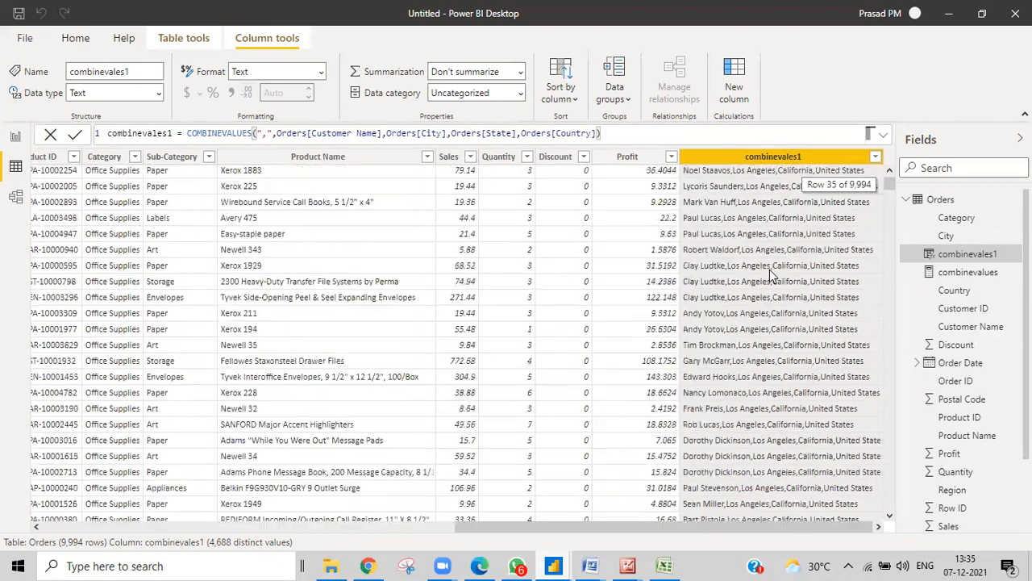
scroll(771, 254, down, 10)
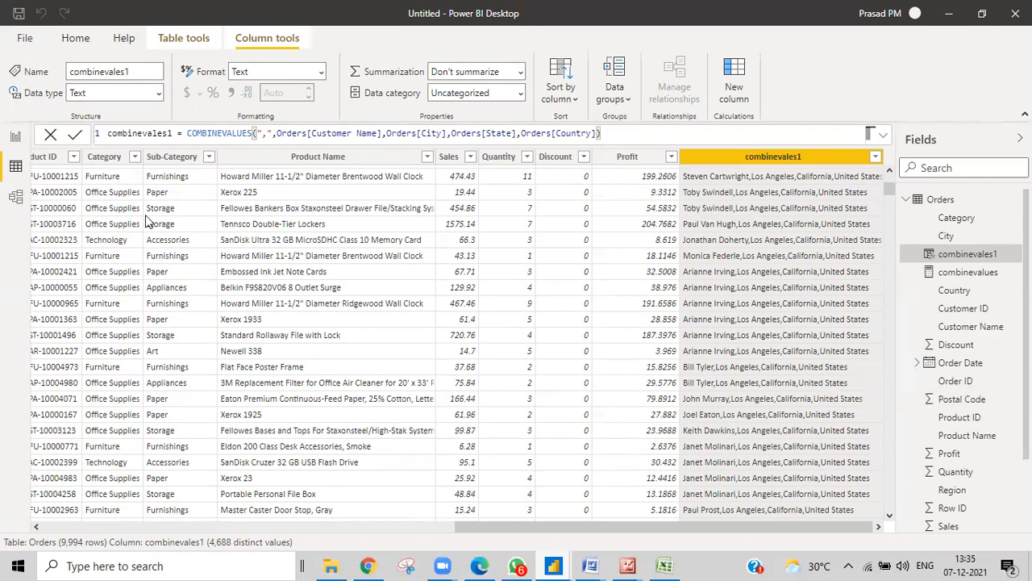
drag(513, 528, 269, 528)
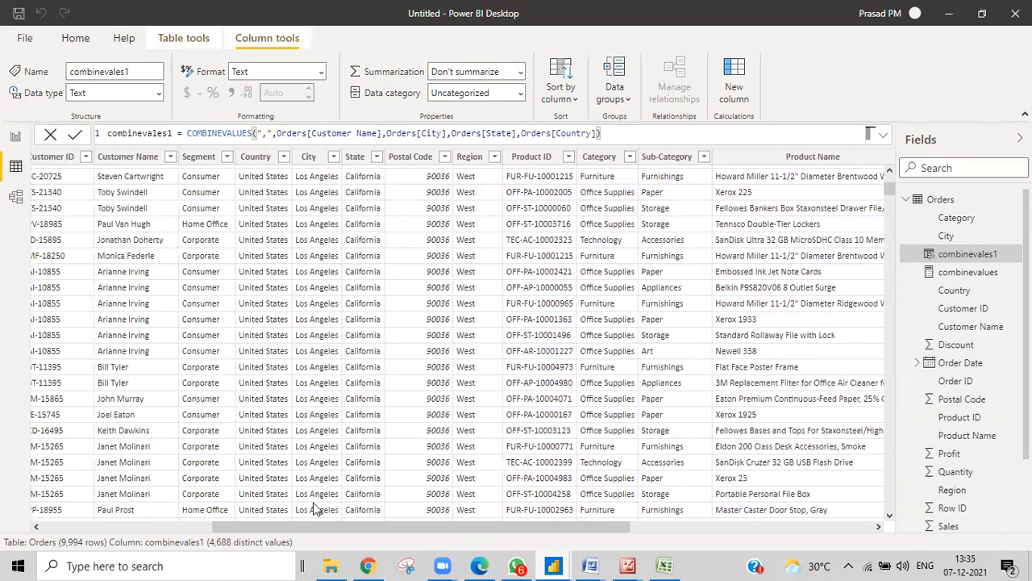
drag(284, 529, 604, 533)
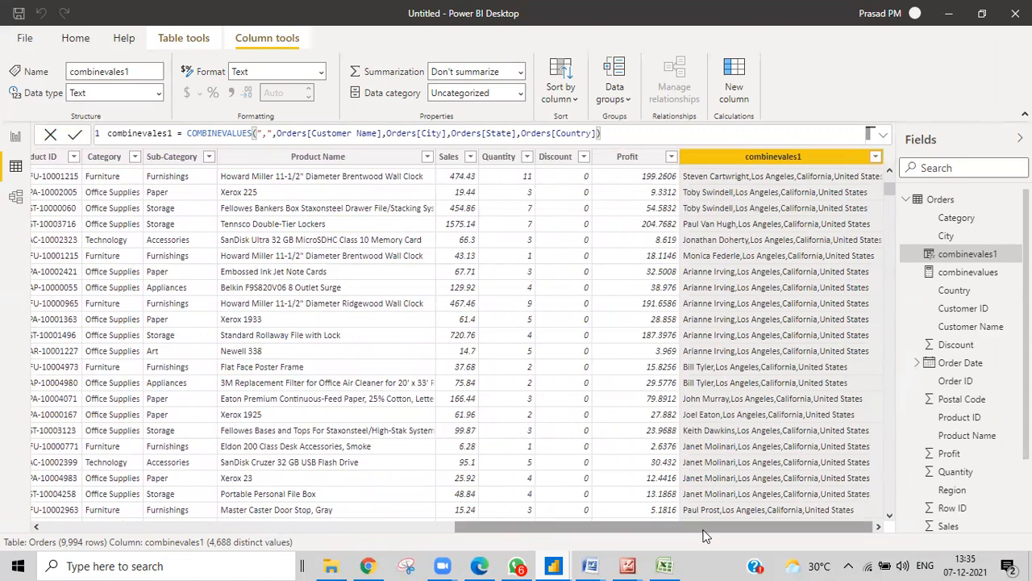
drag(707, 522, 246, 531)
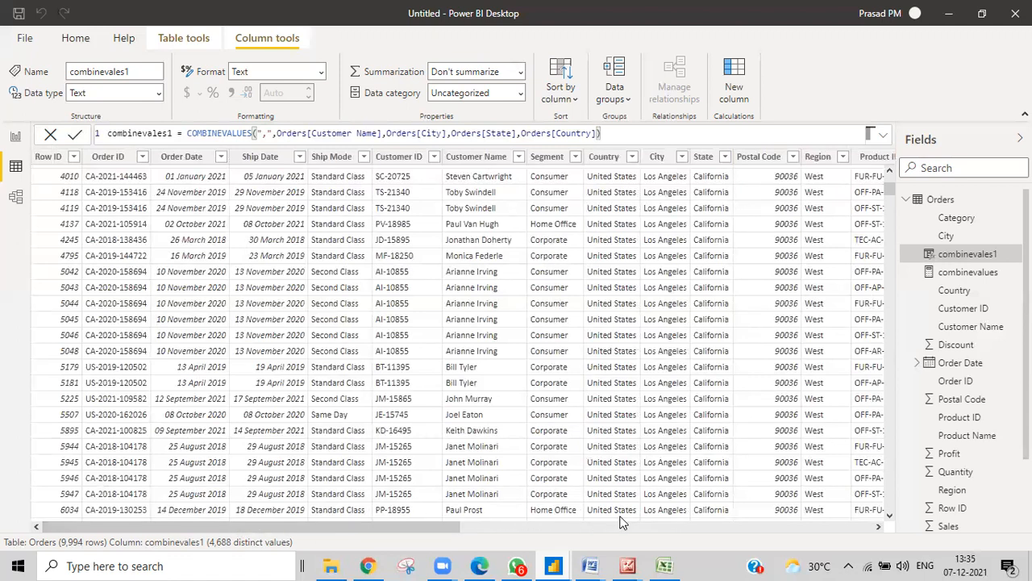
drag(465, 531, 862, 529)
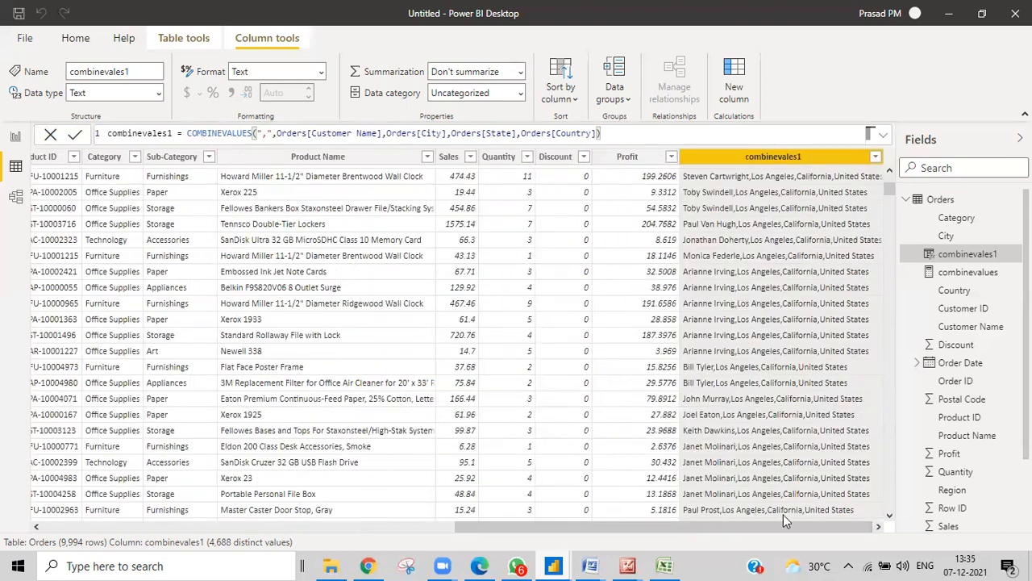
scroll(767, 282, down, 15)
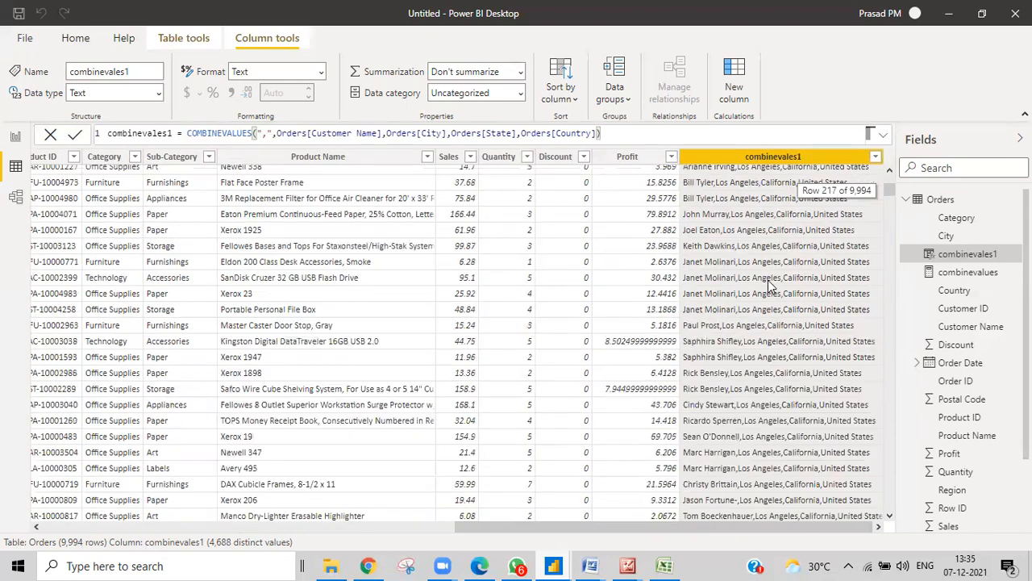
scroll(762, 315, down, 20)
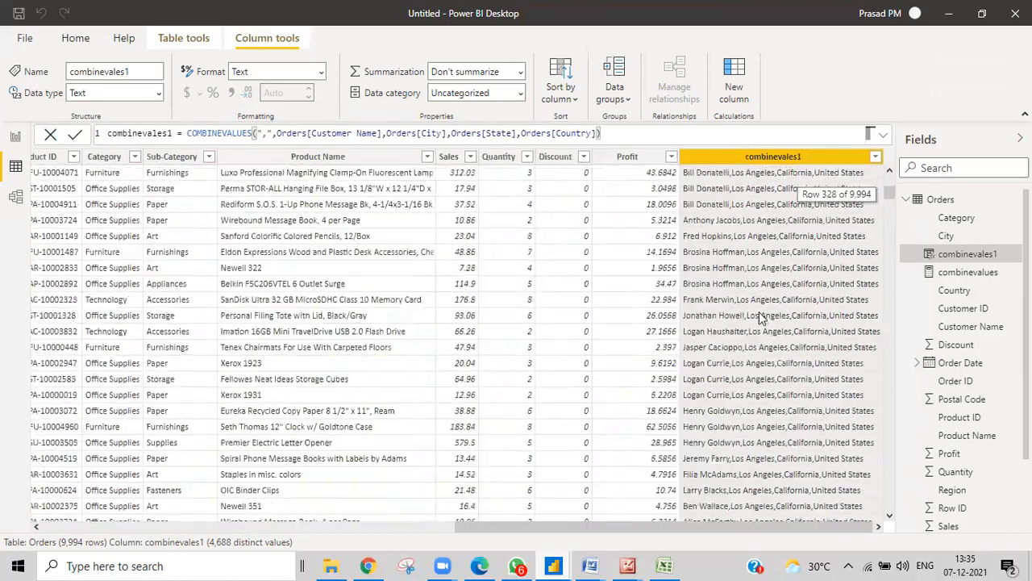
scroll(768, 372, down, 20)
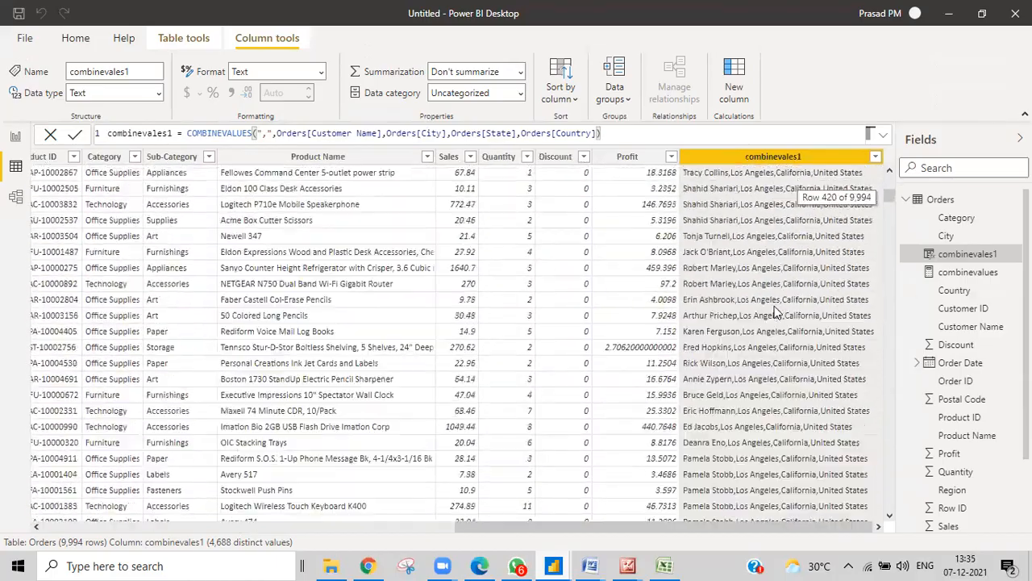
scroll(768, 296, down, 10)
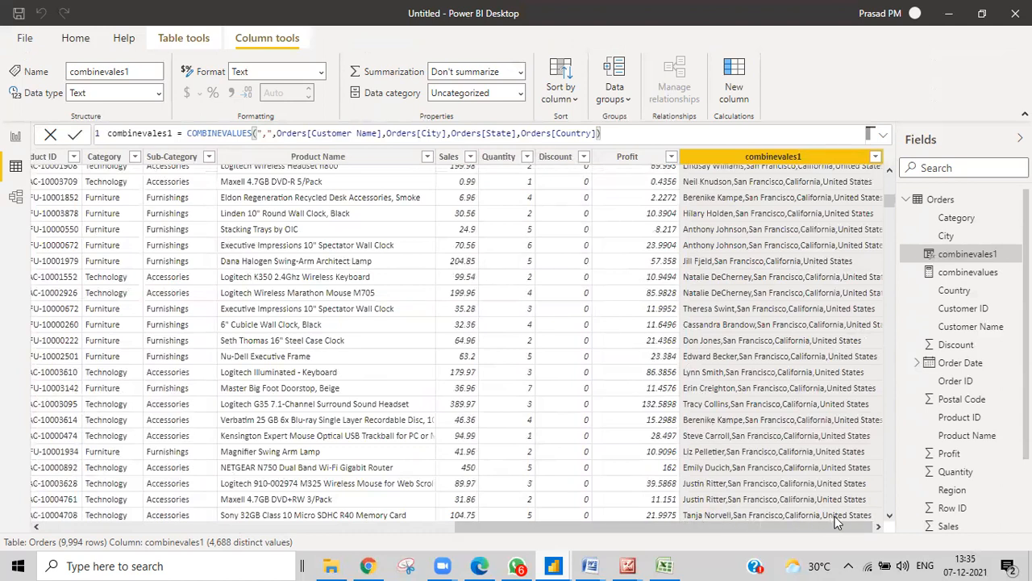
drag(669, 528, 234, 533)
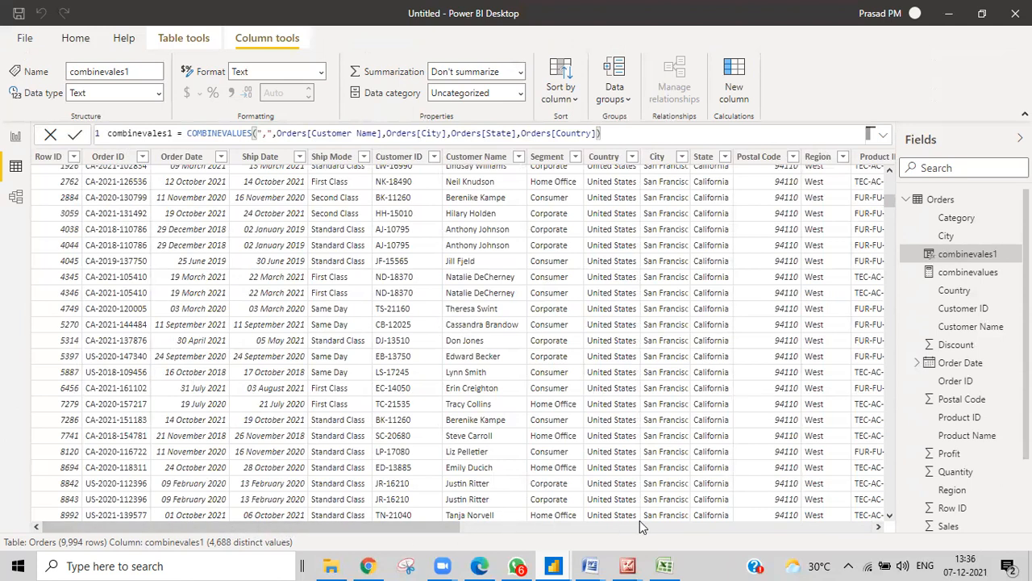
drag(433, 527, 879, 526)
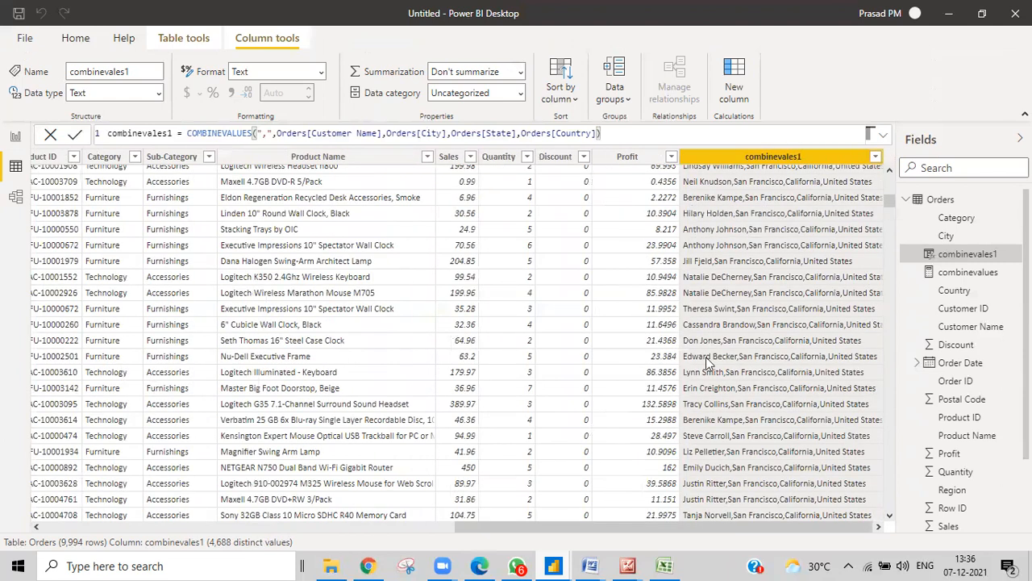
drag(608, 528, 479, 531)
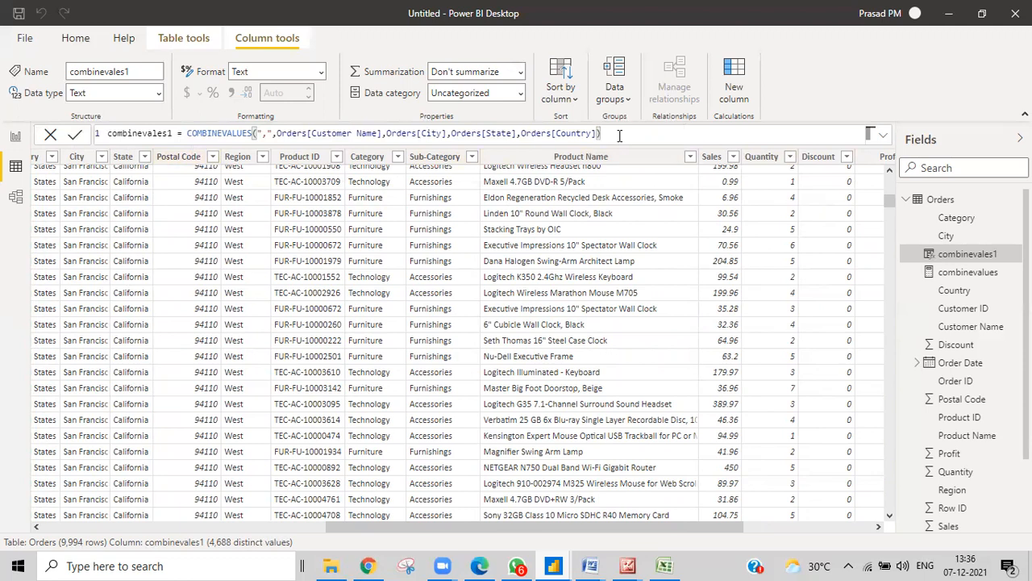
Append Orders[Postal Code] as a fifth joined value in the combinevales1 formula
click(169, 157)
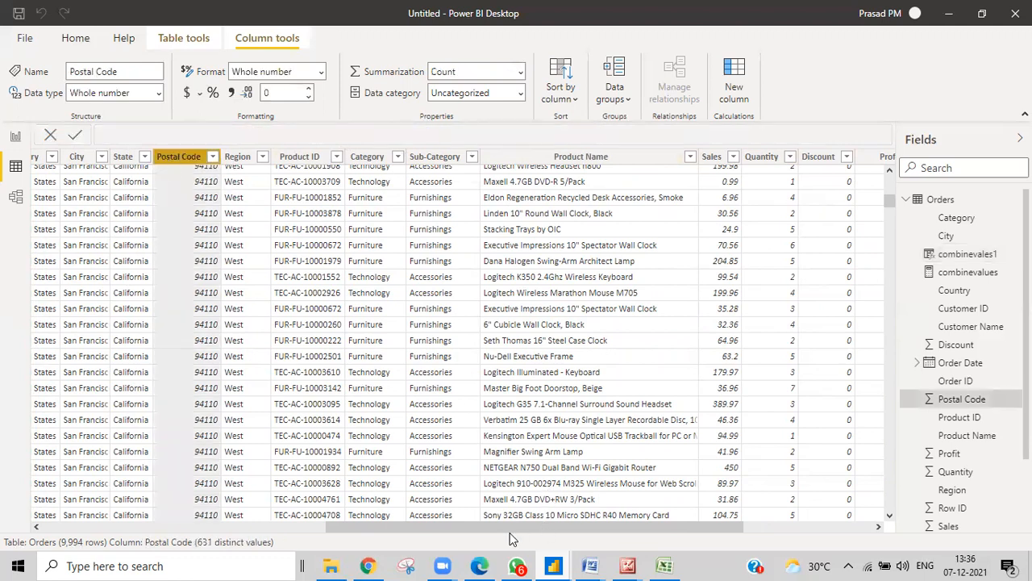
click(771, 525)
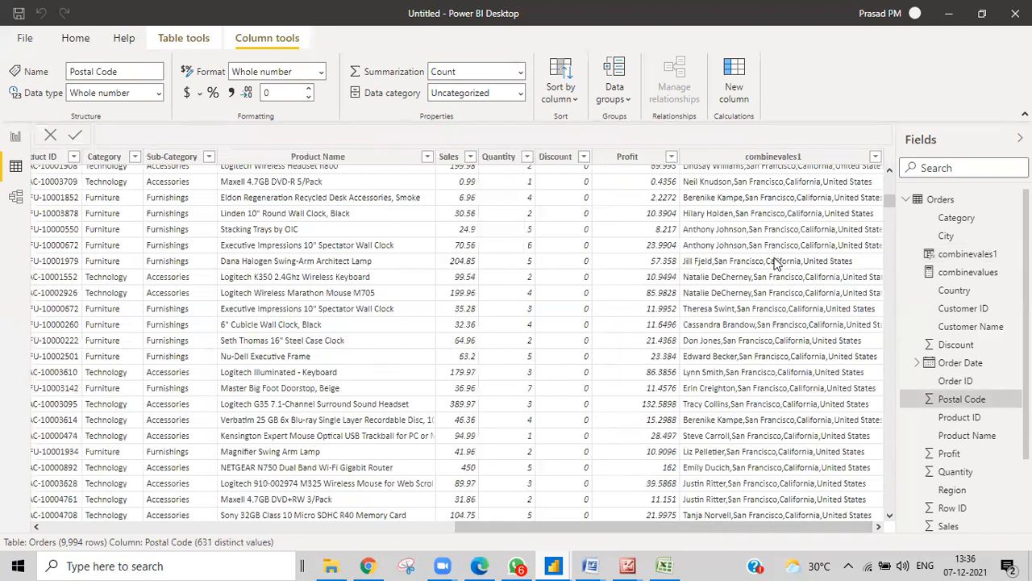
click(731, 160)
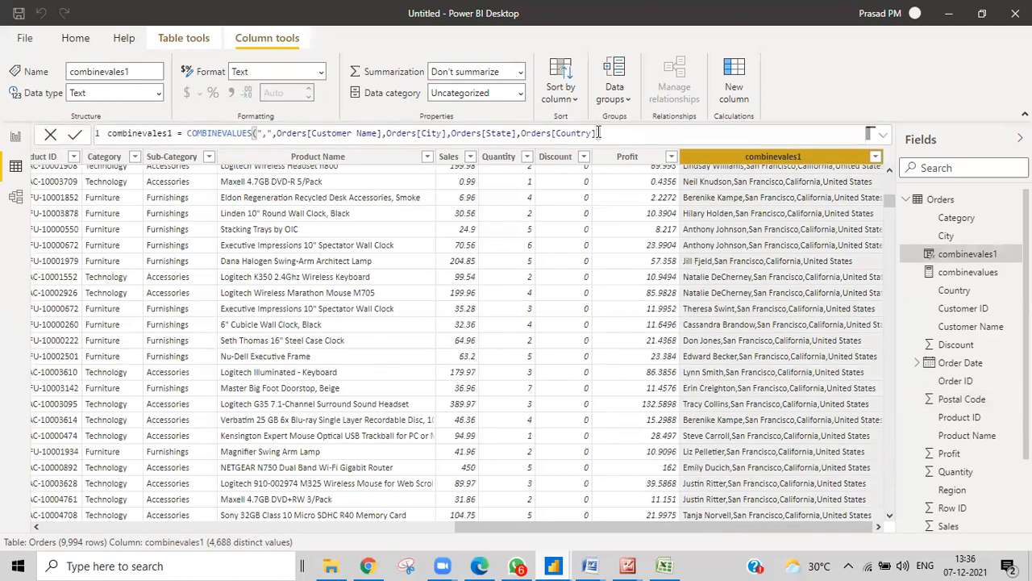
text(,post)
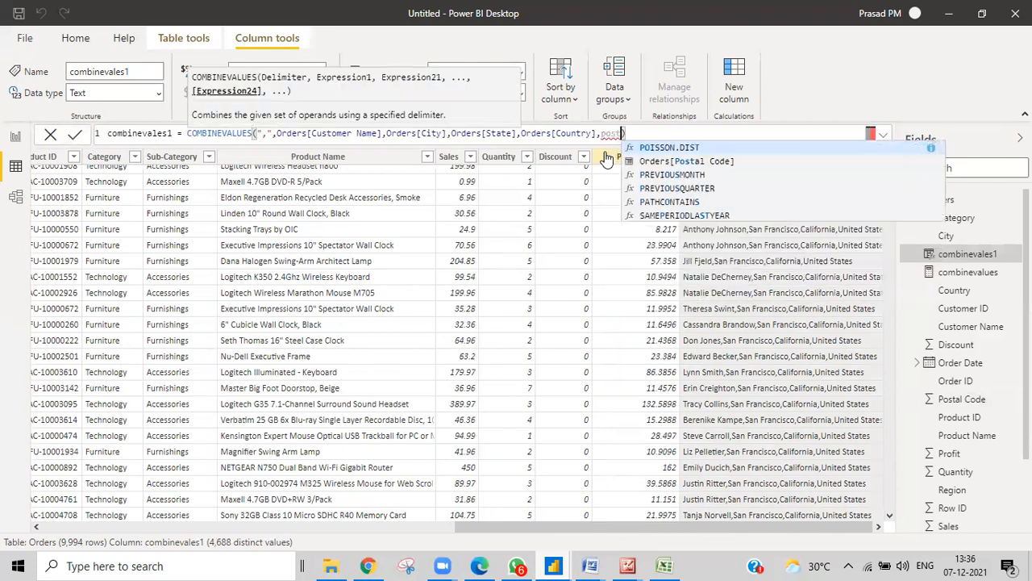
click(629, 162)
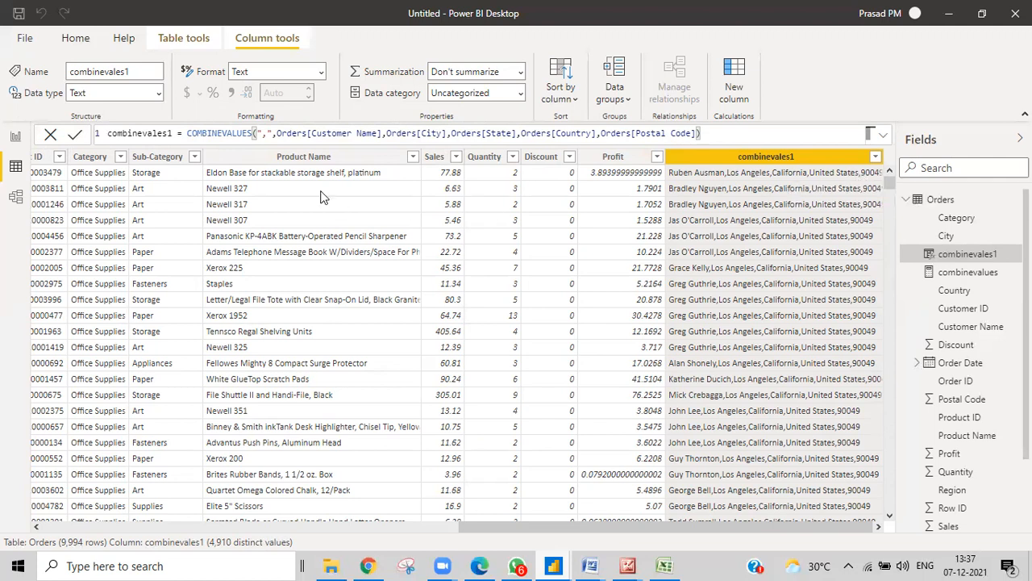
Delete ,Orders[Postal Code] from the combinevales1 formula, restore the closing parenthesis and commit
click(266, 133)
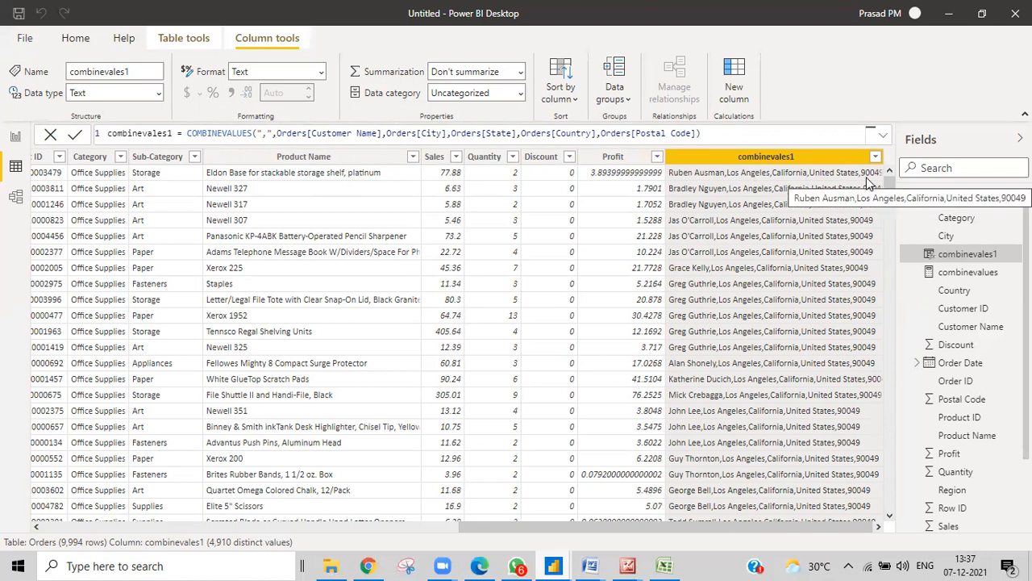
drag(703, 134, 598, 133)
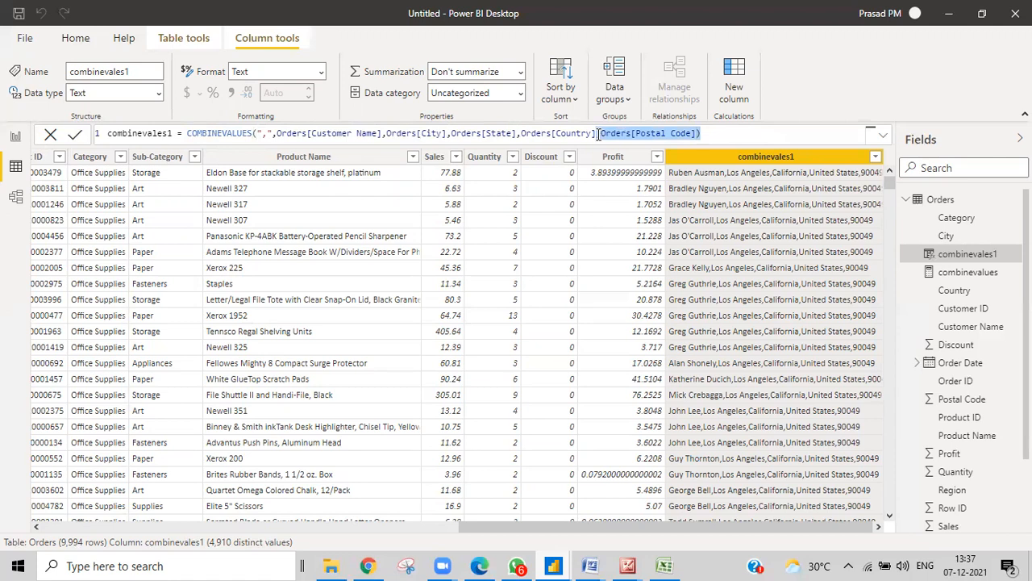
key(BackSpace)
key(BackSpace)
text())
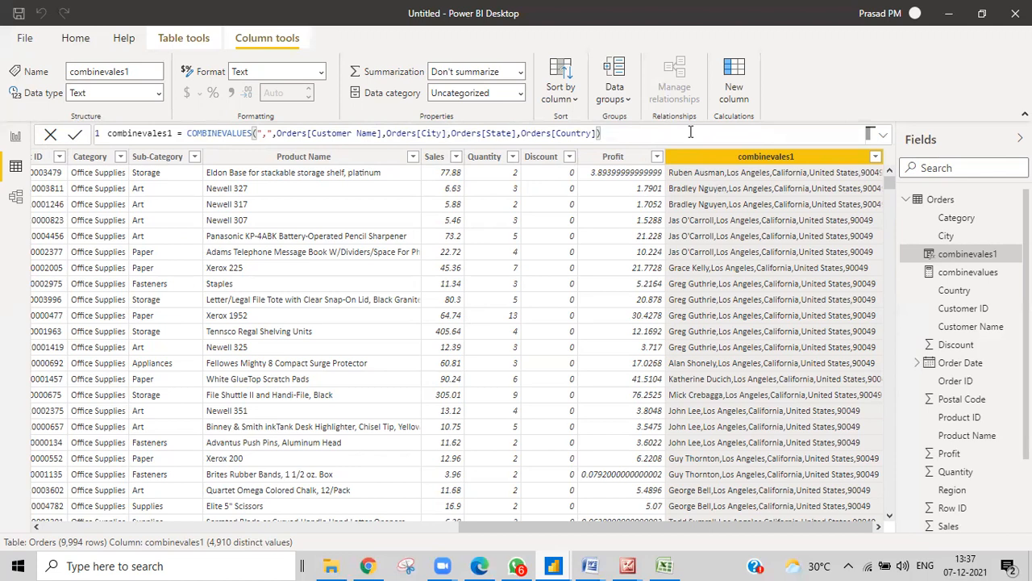
click(74, 135)
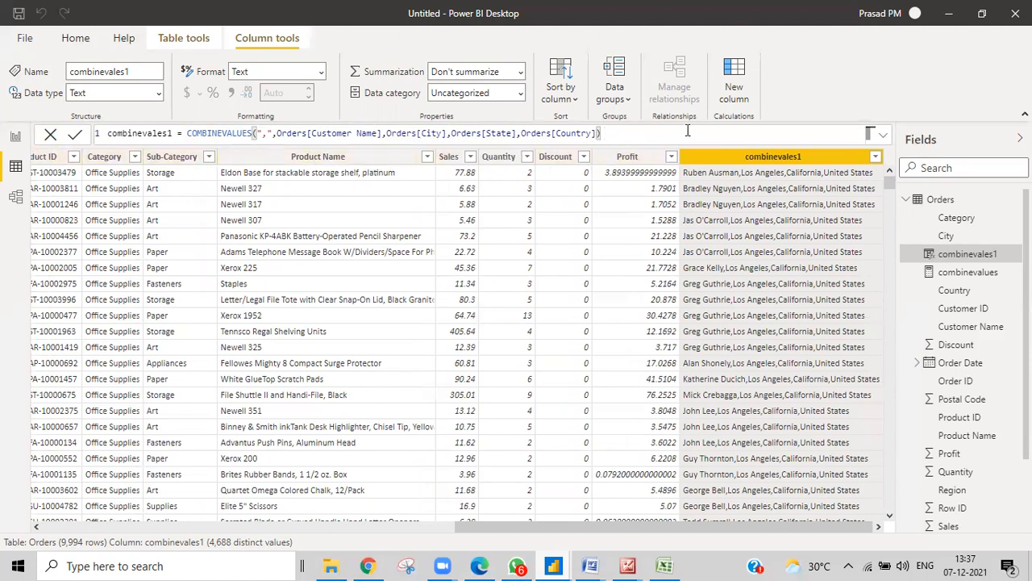
drag(364, 135, 599, 135)
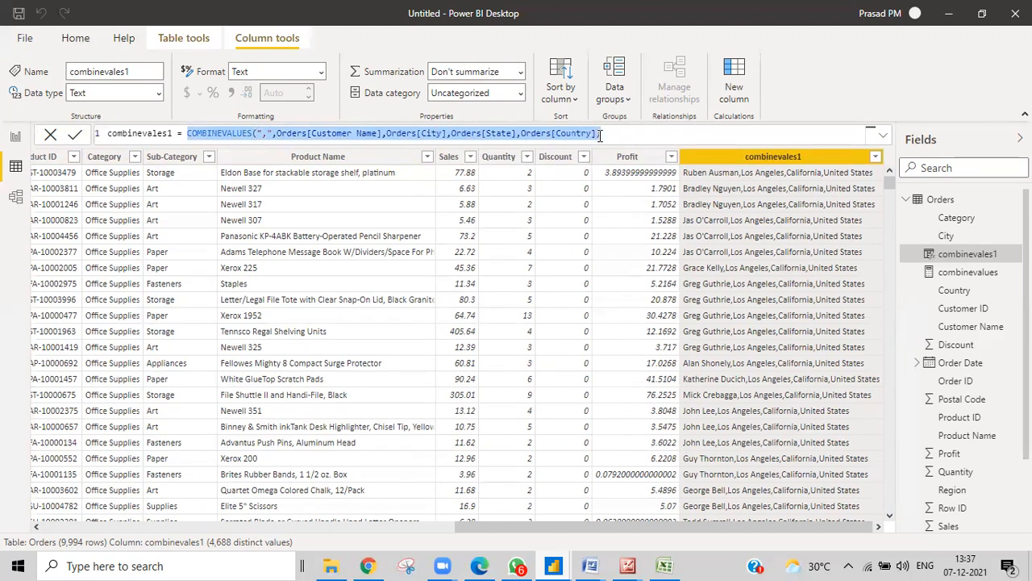
Wrap the existing COMBINEVALUES expression in an outer combinevalues with a "-" delimiter
click(190, 133)
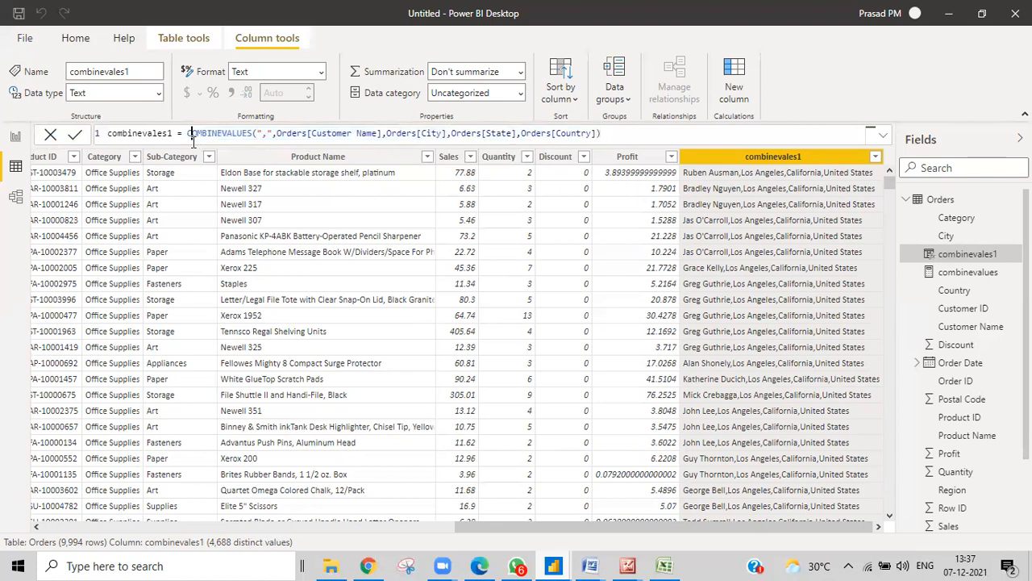
text(combinevalues()
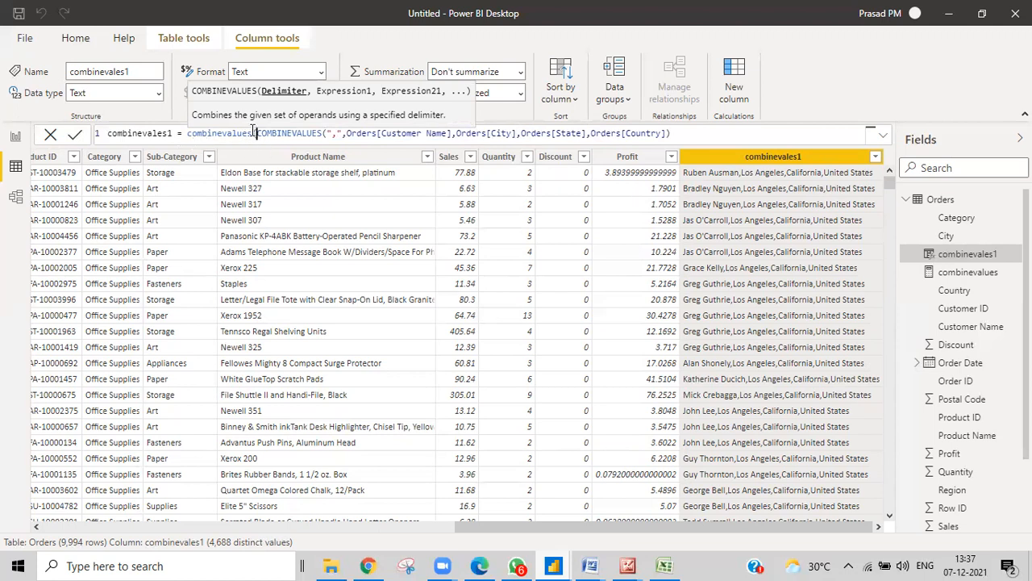
click(687, 133)
click(267, 134)
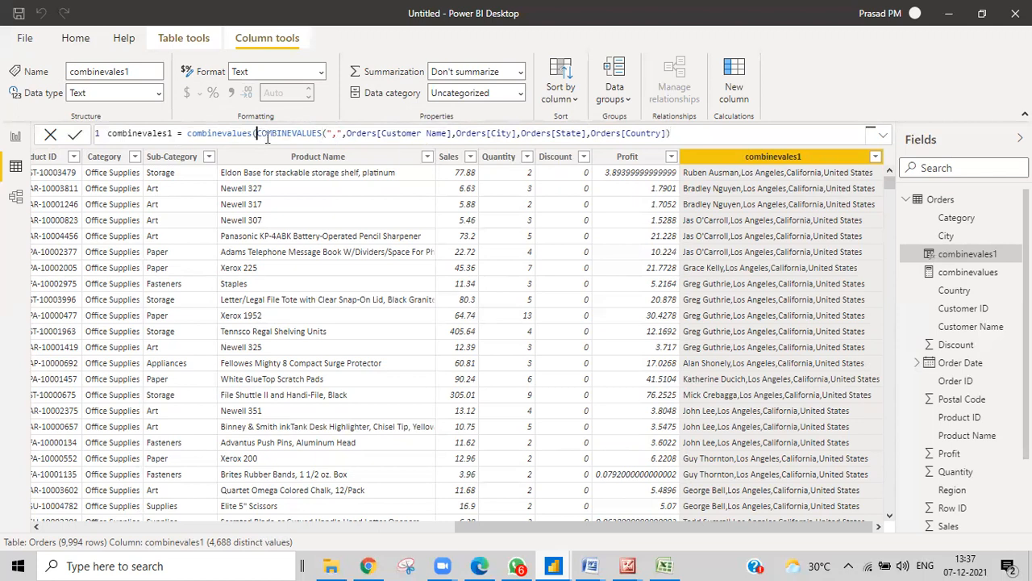
text(")
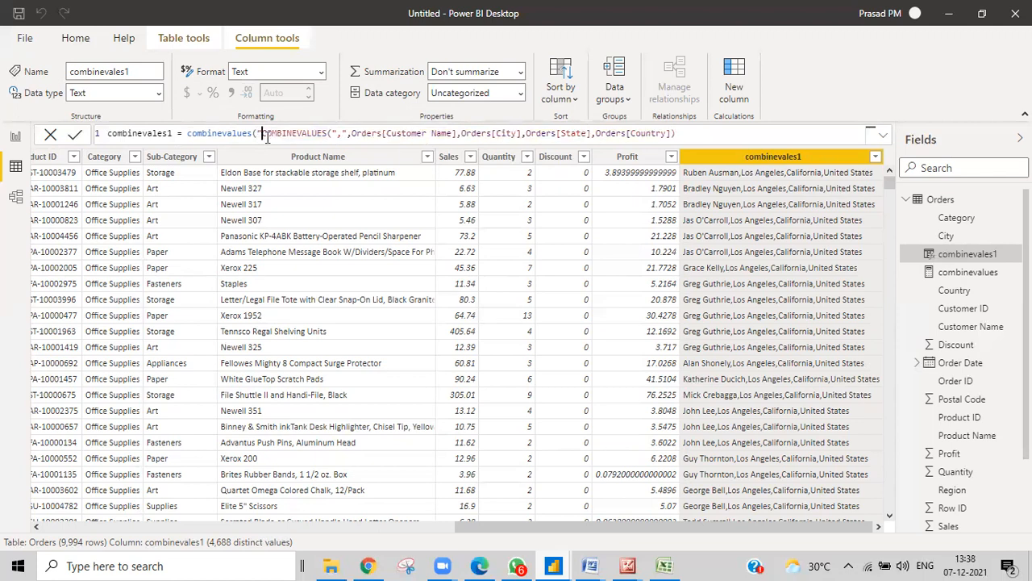
text(")
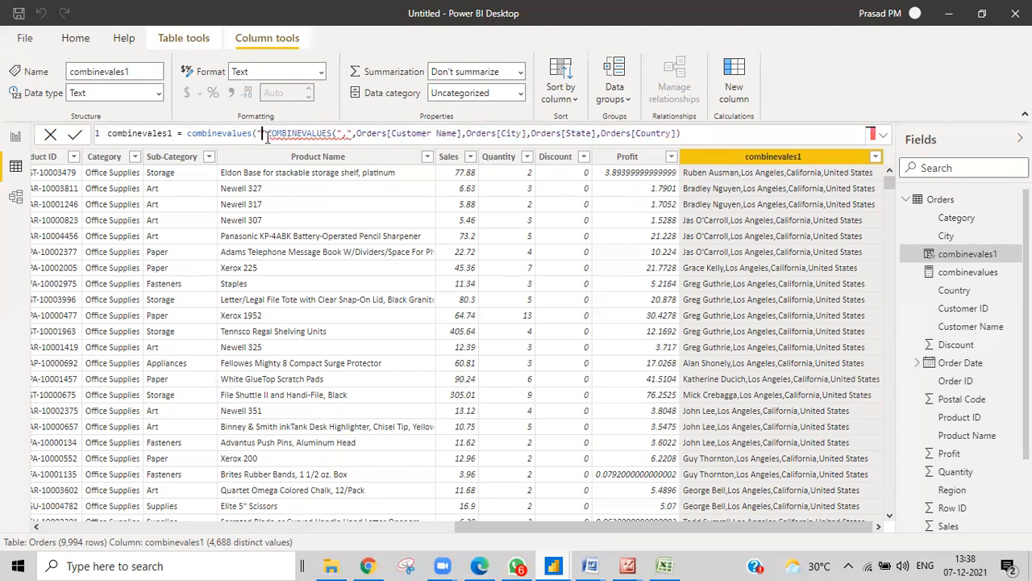
text(-)
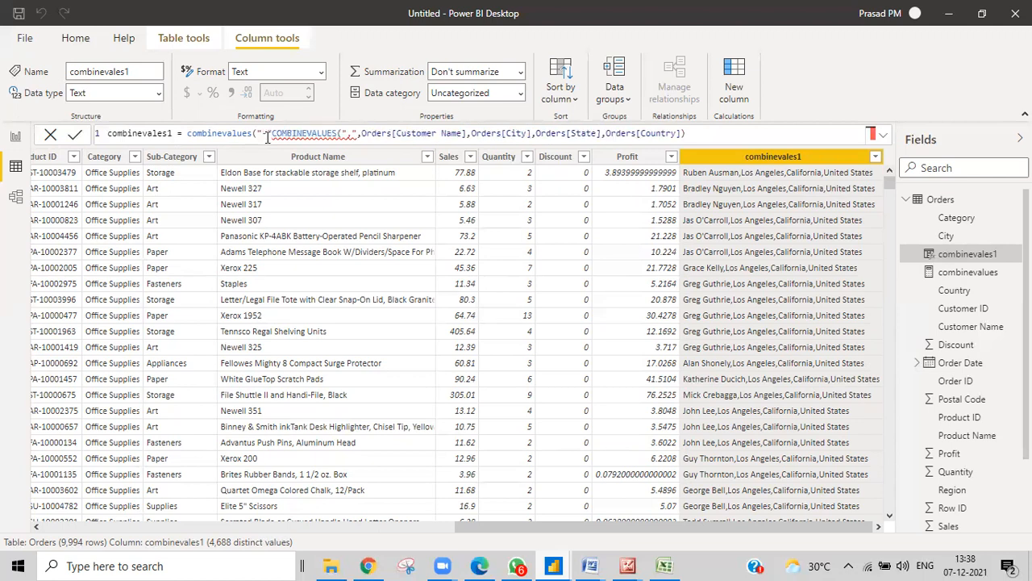
text(,)
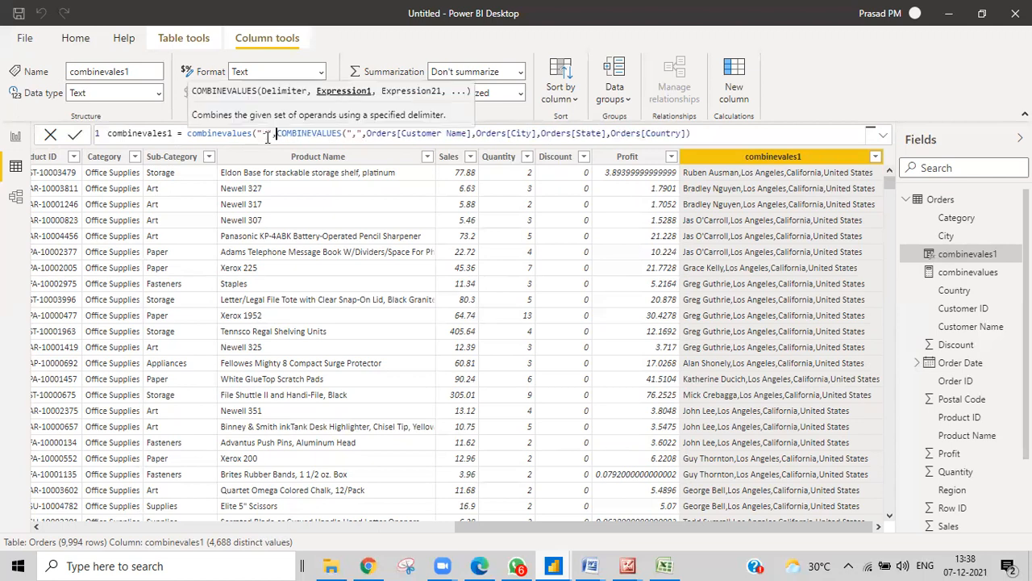
Add Orders[Postal Code] as the outer combinevalues' second value and close the parenthesis
drag(278, 132, 691, 134)
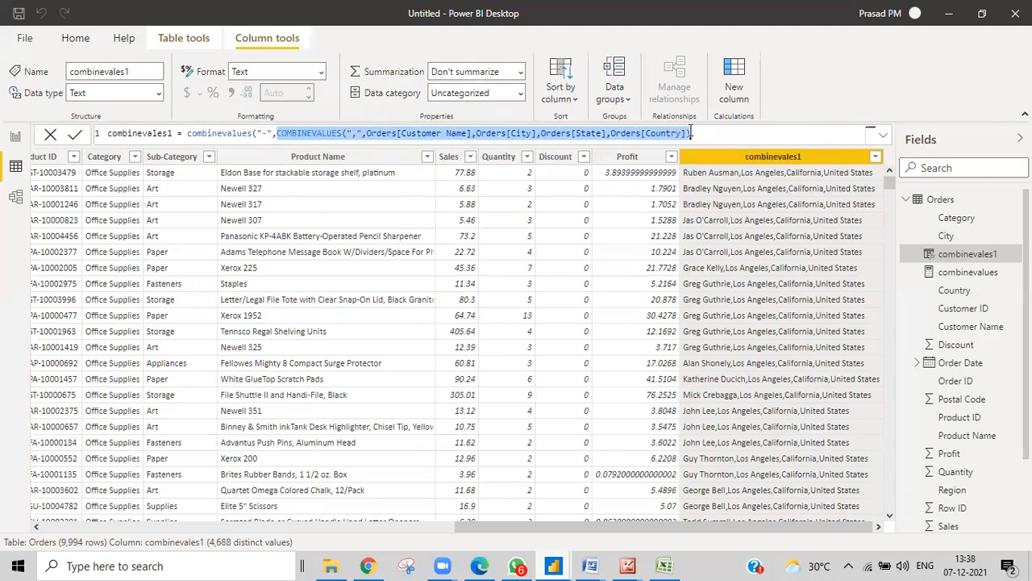
click(691, 134)
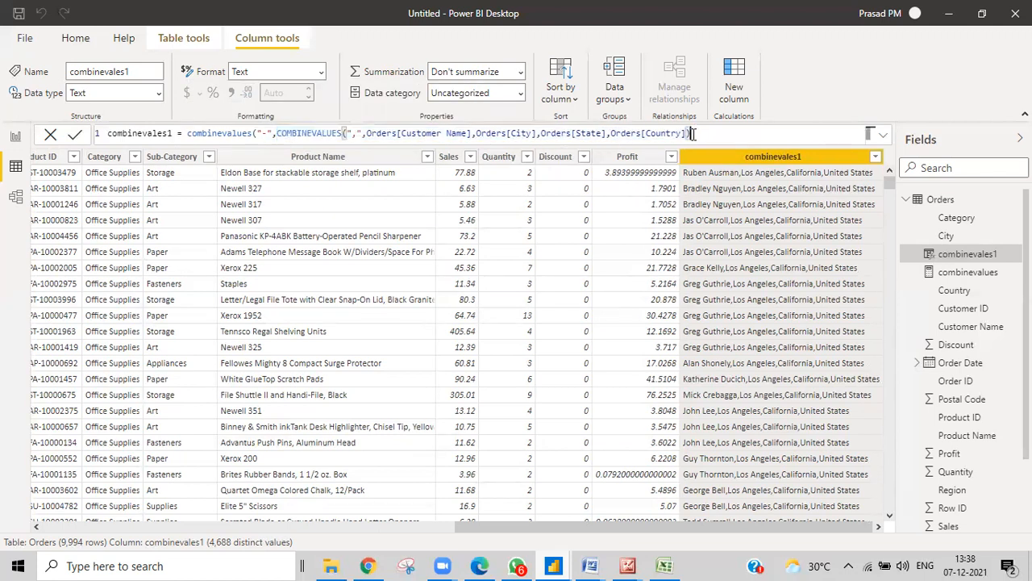
text(pos)
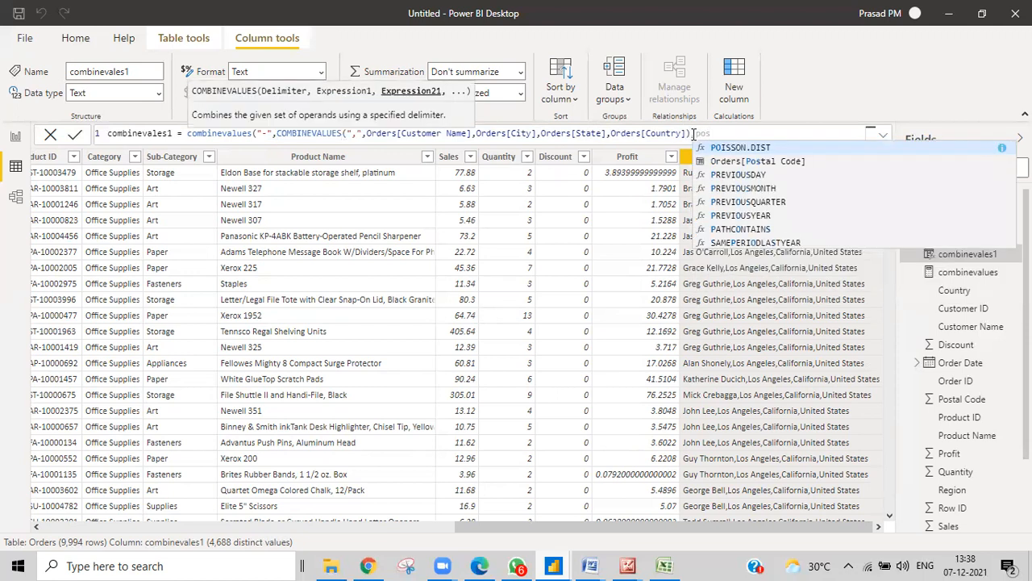
click(718, 161)
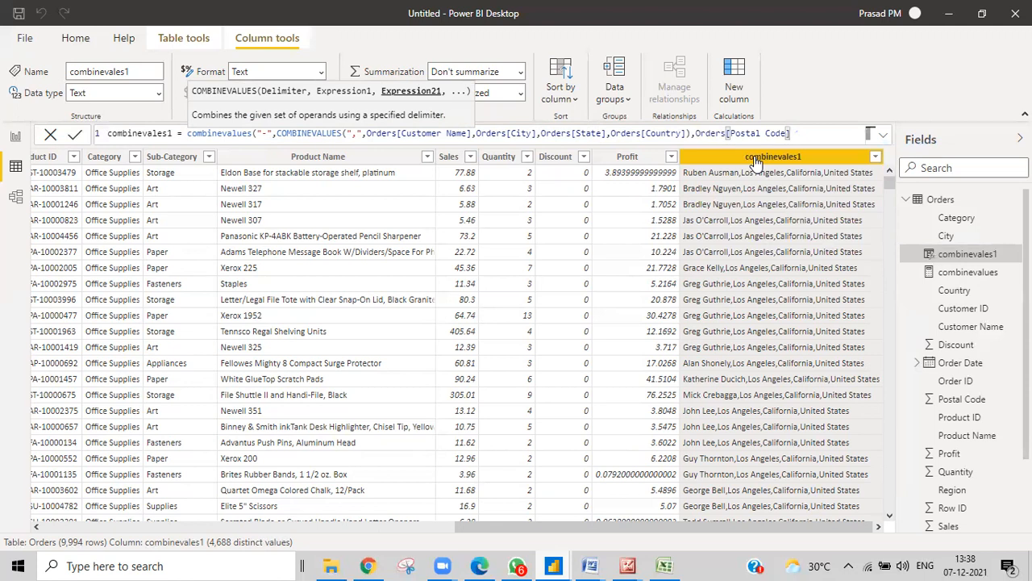
text())
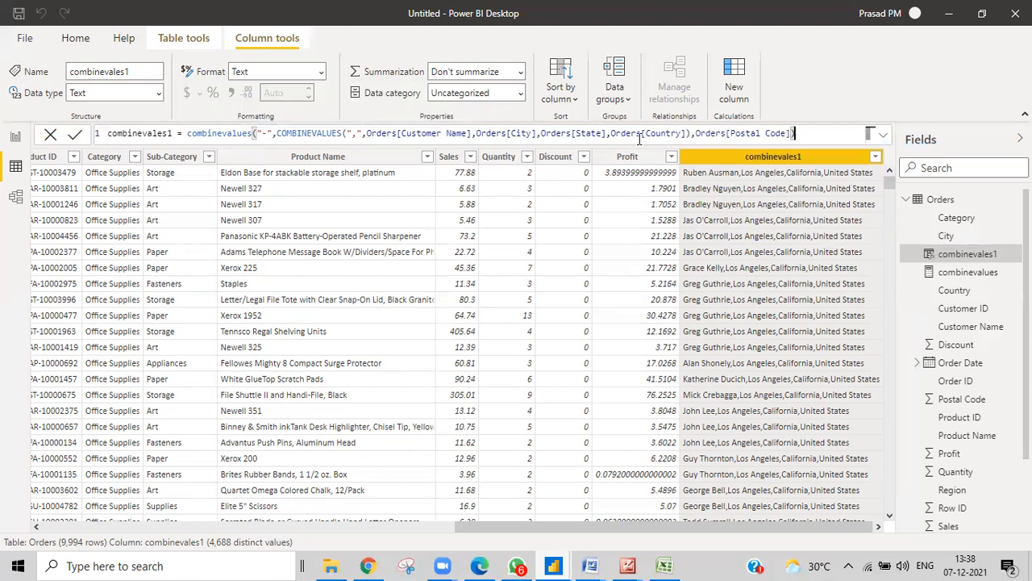
drag(276, 133, 691, 133)
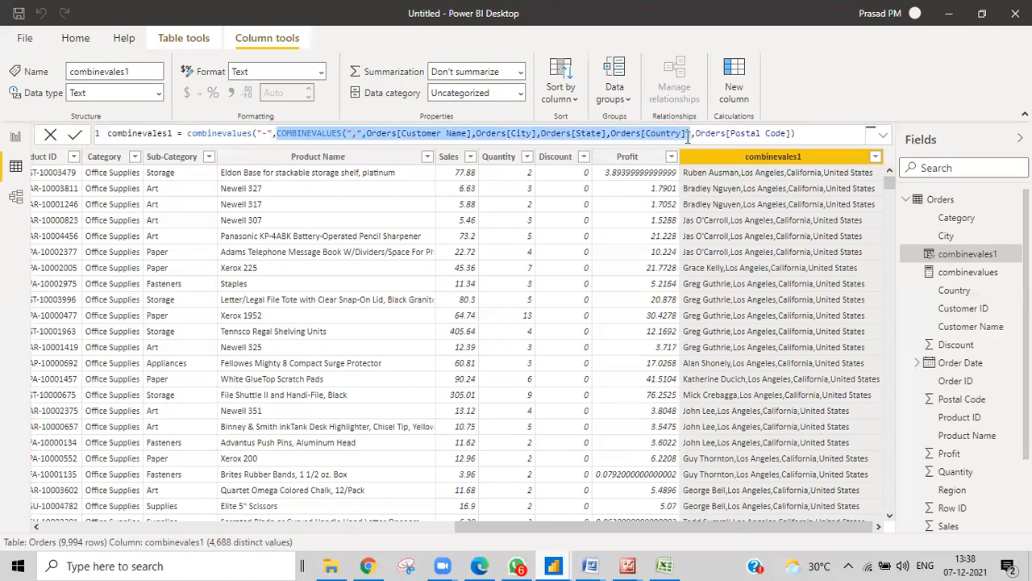
Commit the nested formula, then highlight the inner expression, Orders[Postal Code] and the hyphen delimiter
click(809, 134)
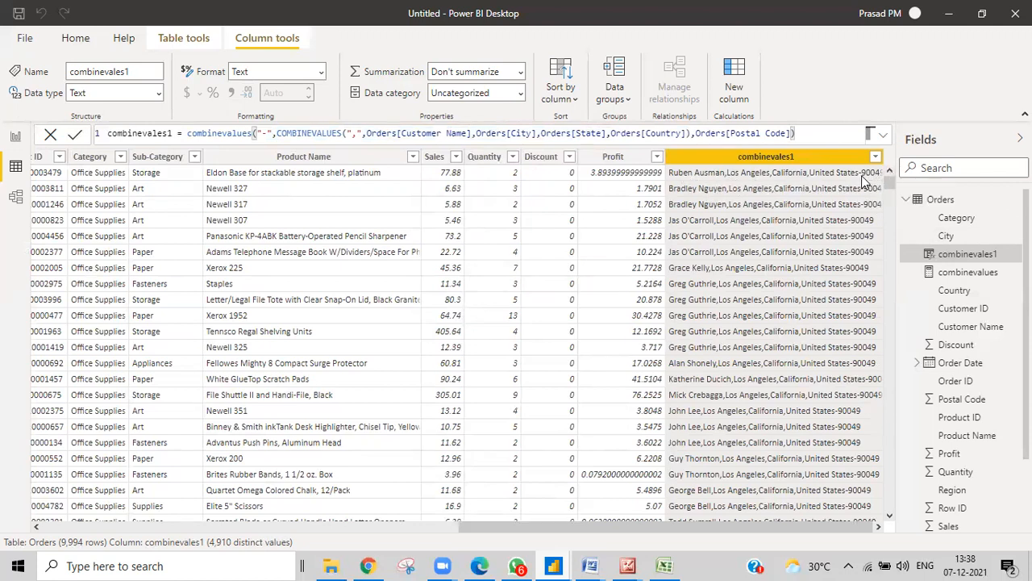
drag(692, 133, 277, 134)
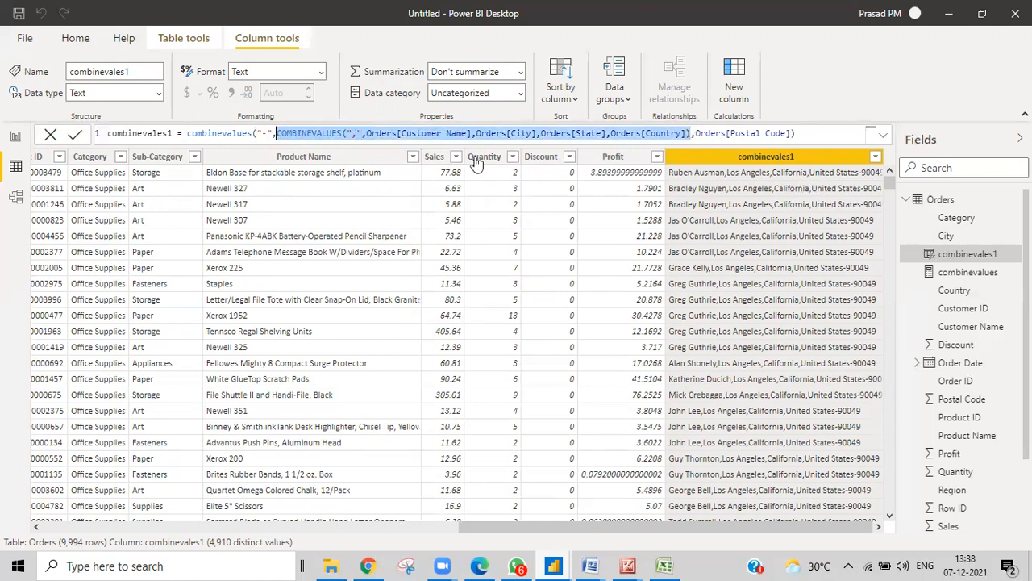
double_click(700, 133)
drag(734, 135, 793, 134)
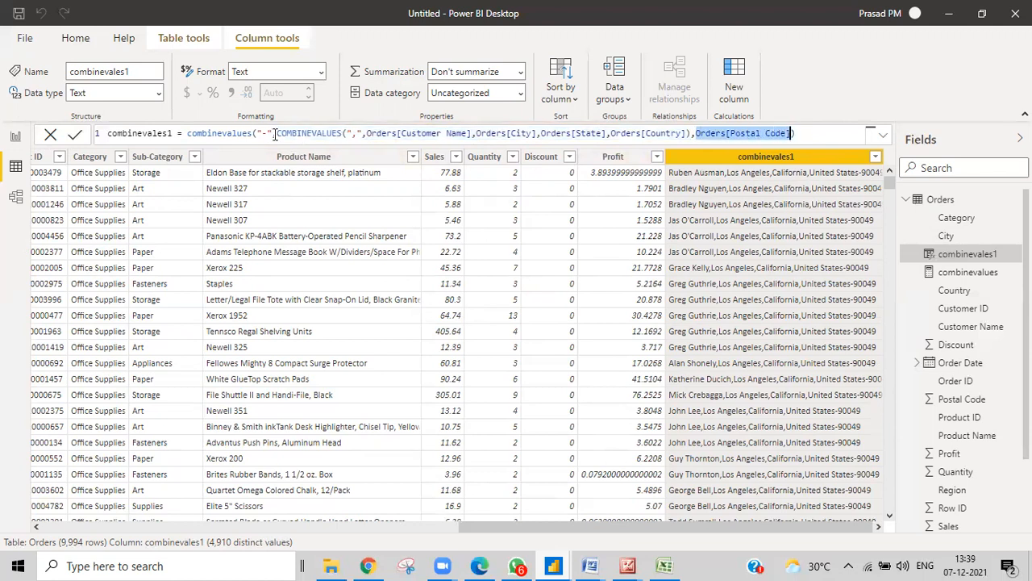
drag(272, 134, 536, 133)
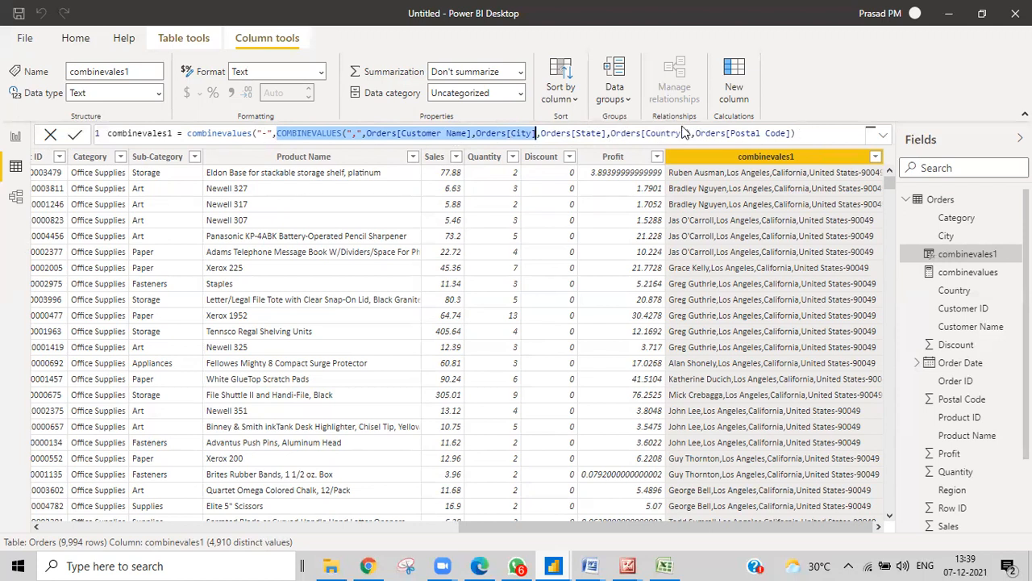
drag(690, 134, 276, 133)
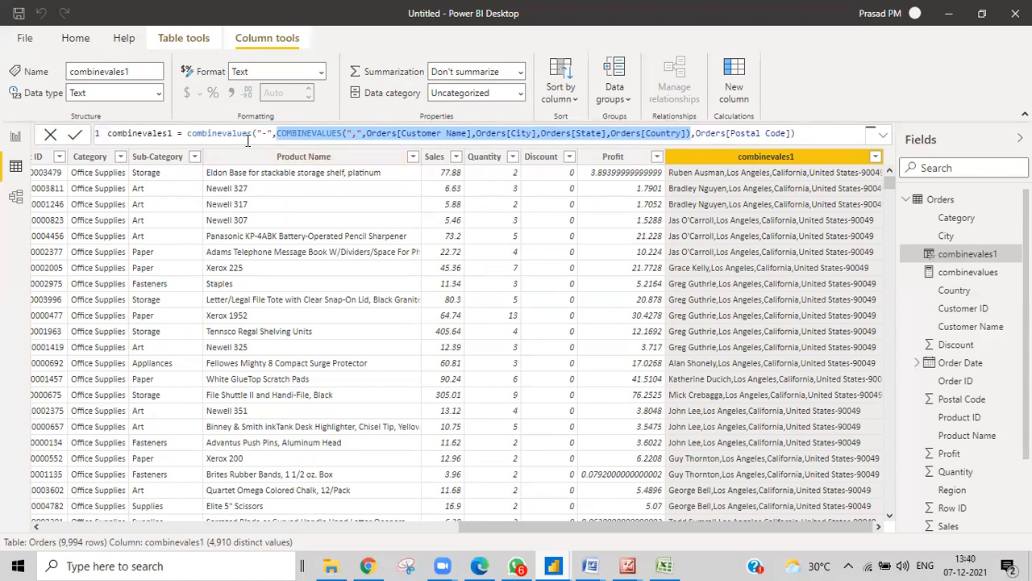
click(257, 135)
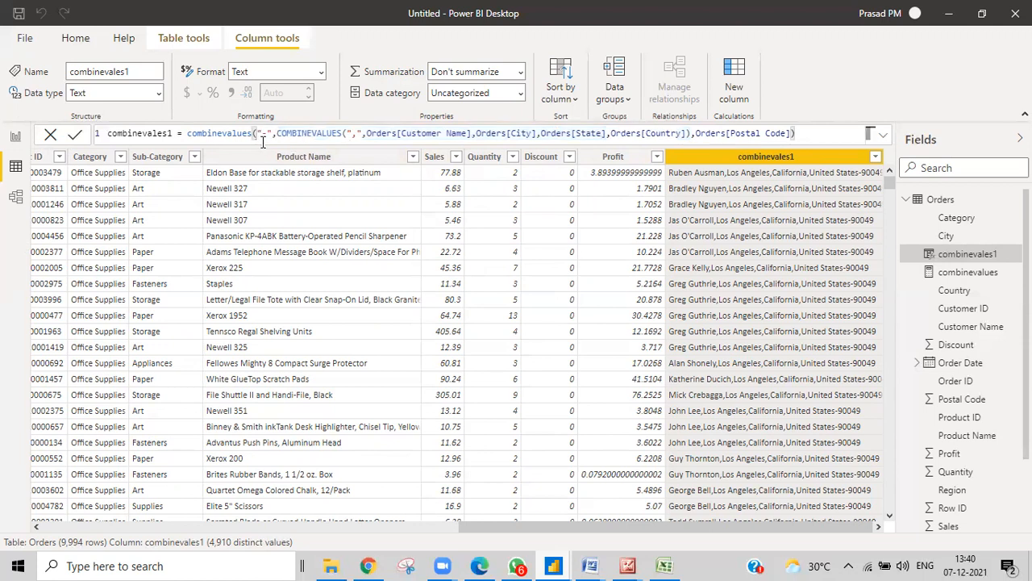
text(,)
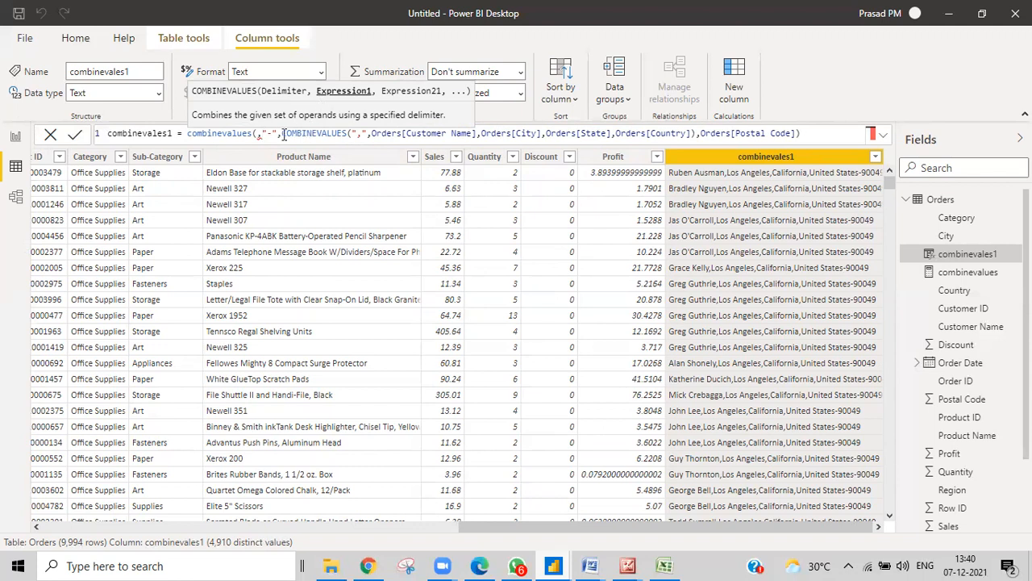
key(BackSpace)
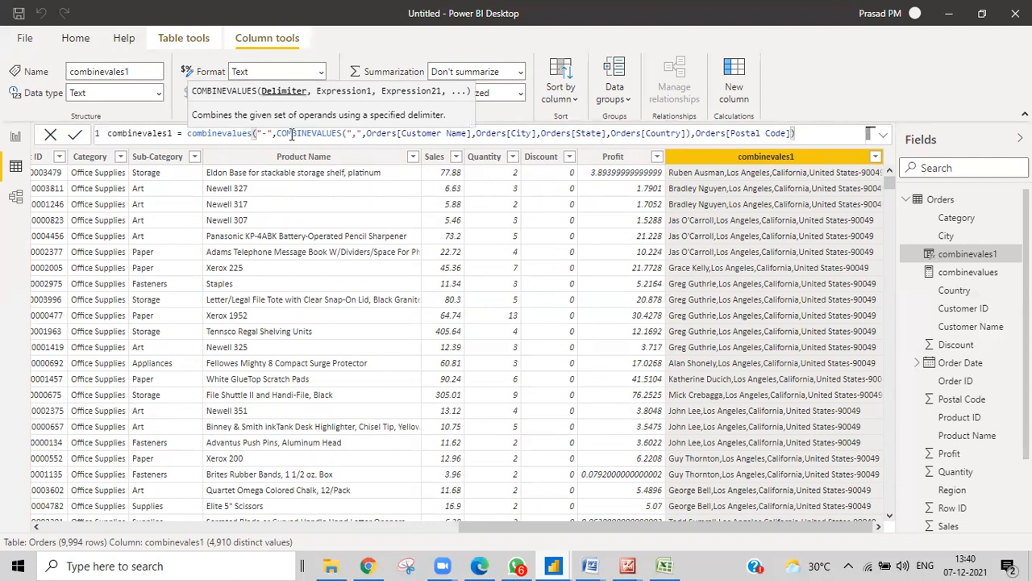
text(,)
drag(276, 134, 690, 134)
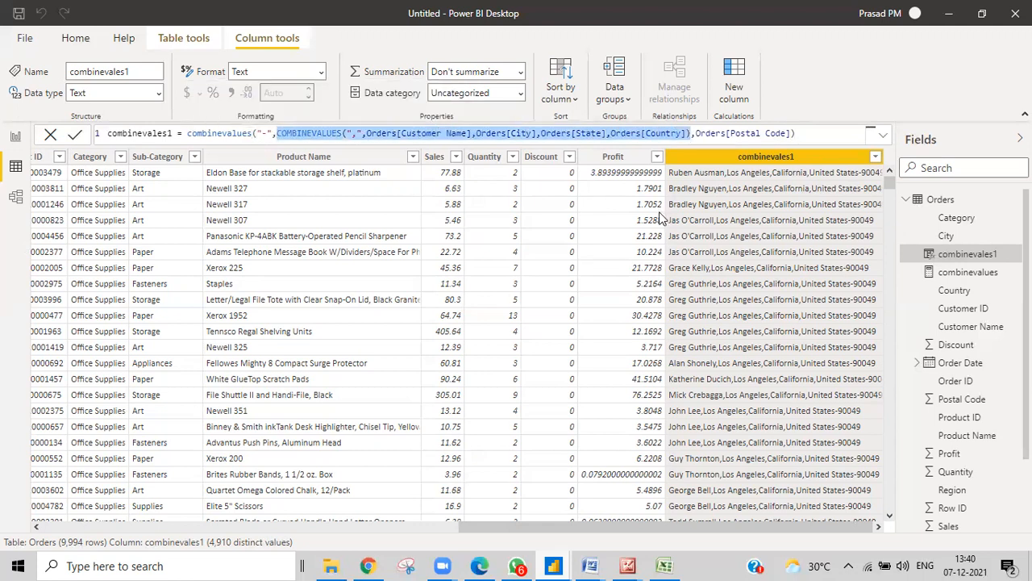
click(808, 130)
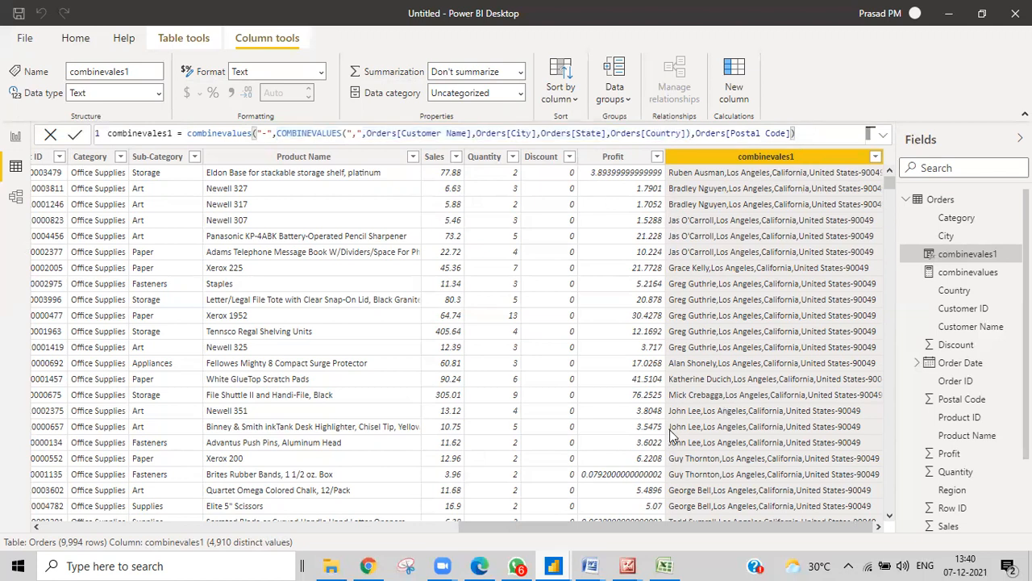
click(665, 565)
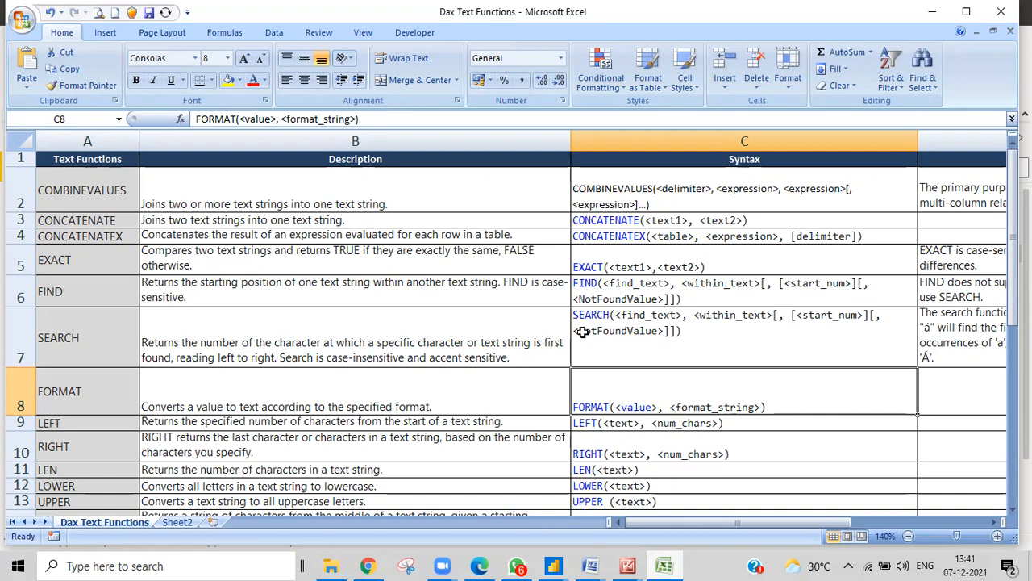
click(553, 565)
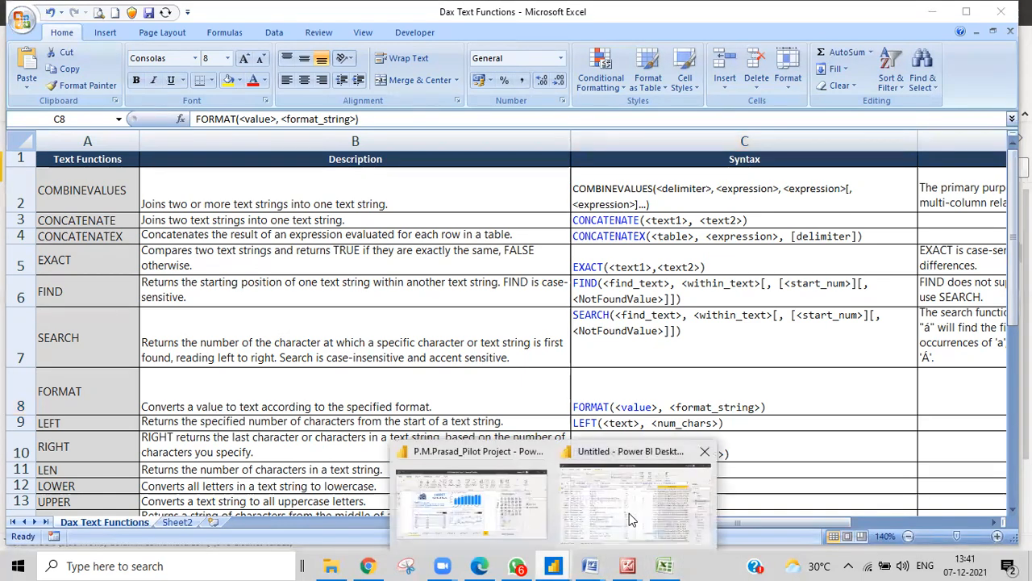
click(632, 516)
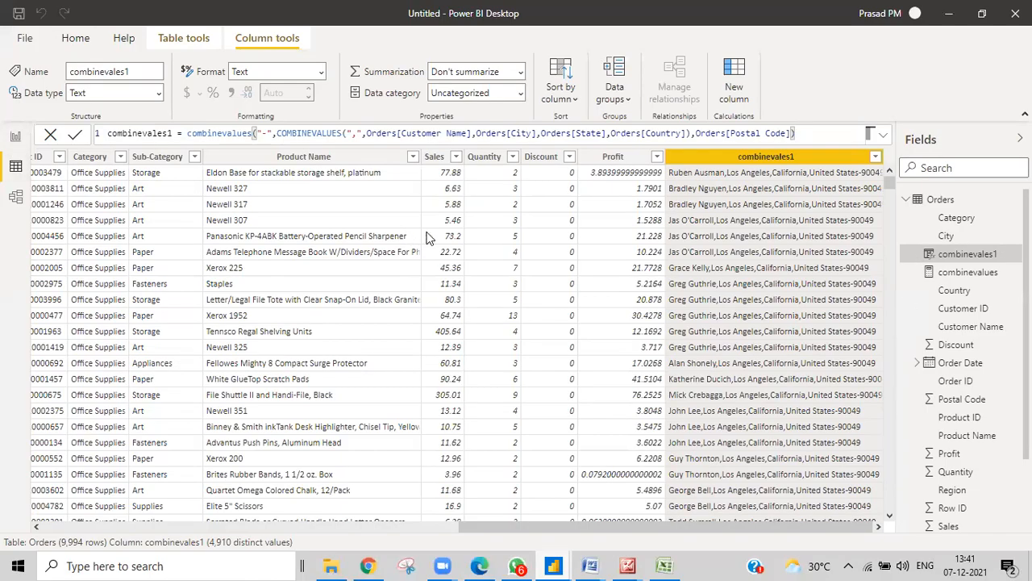
Insert a new calculated column from the Sub-Category column header's menu
drag(487, 527, 325, 529)
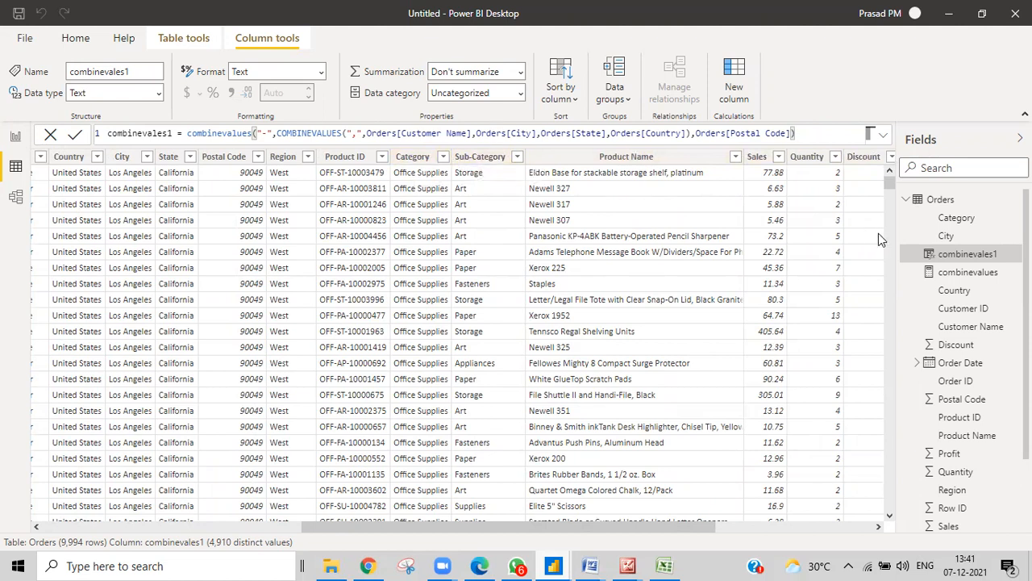
click(475, 160)
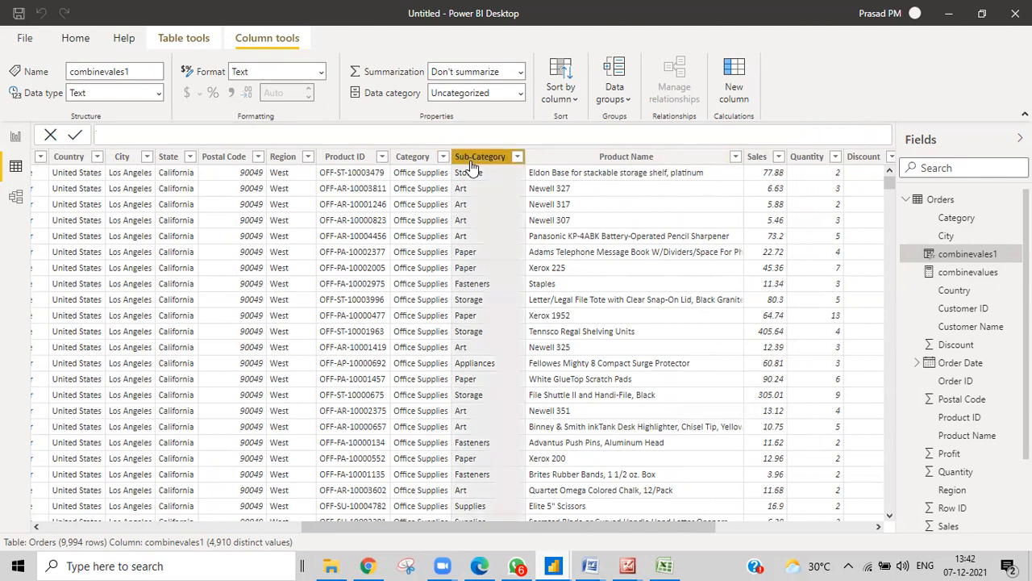
right_click(474, 161)
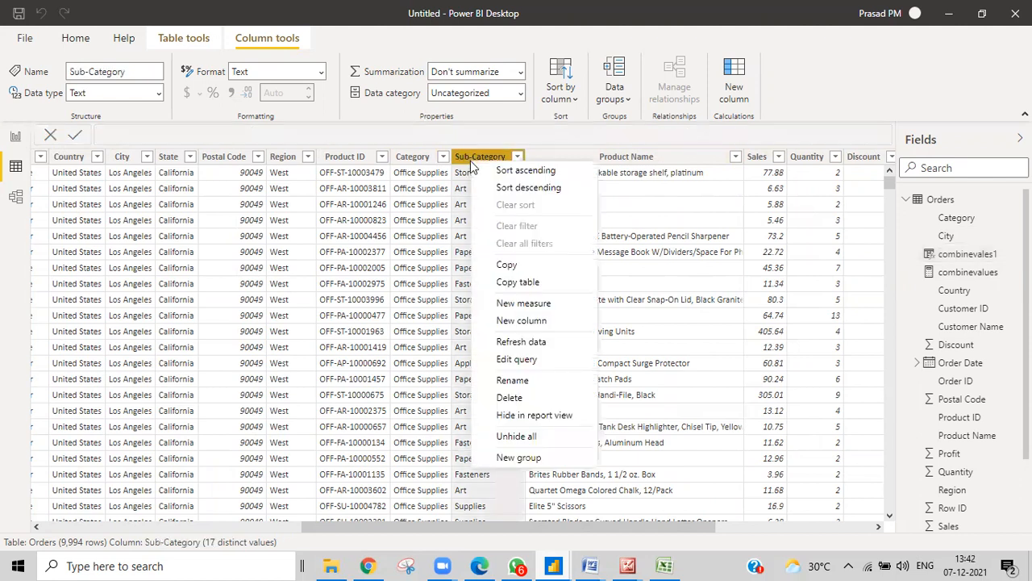
click(526, 323)
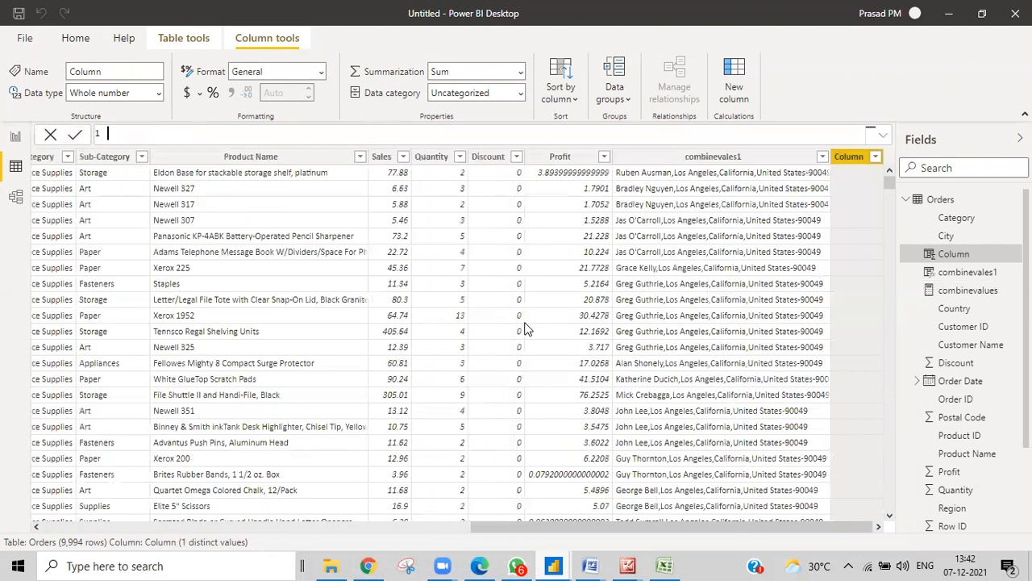
Enter concatenate = CONCATENATE(Orders[Category],Orders[Sub-Category]) using autocomplete for both columns
text(enate=concatenate)
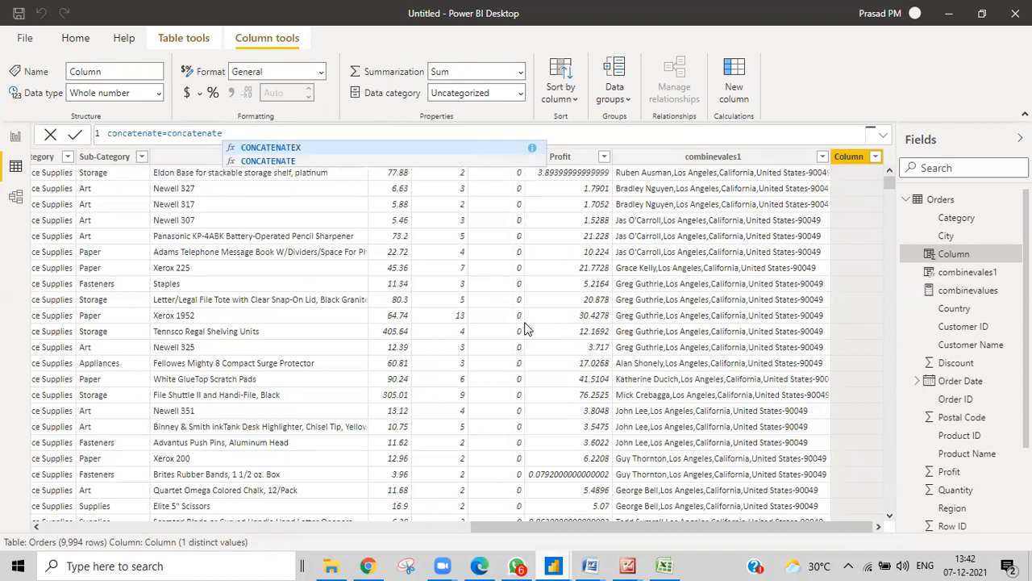
click(236, 162)
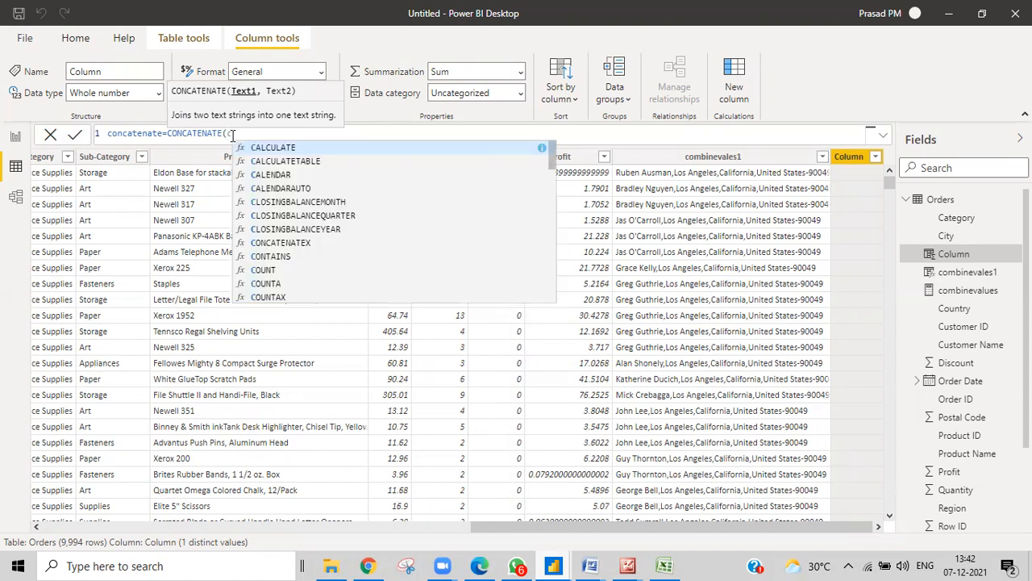
text(at)
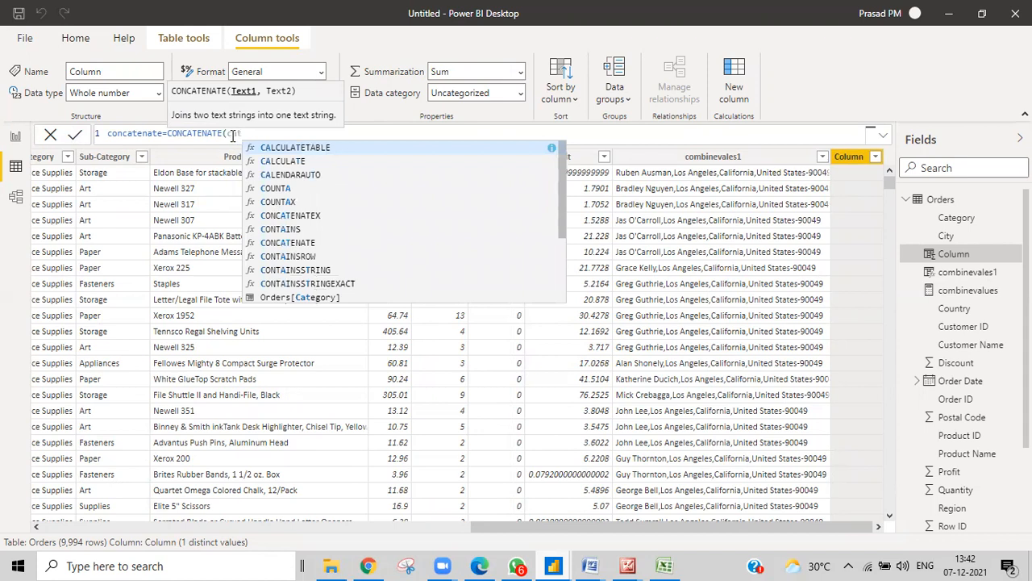
click(250, 299)
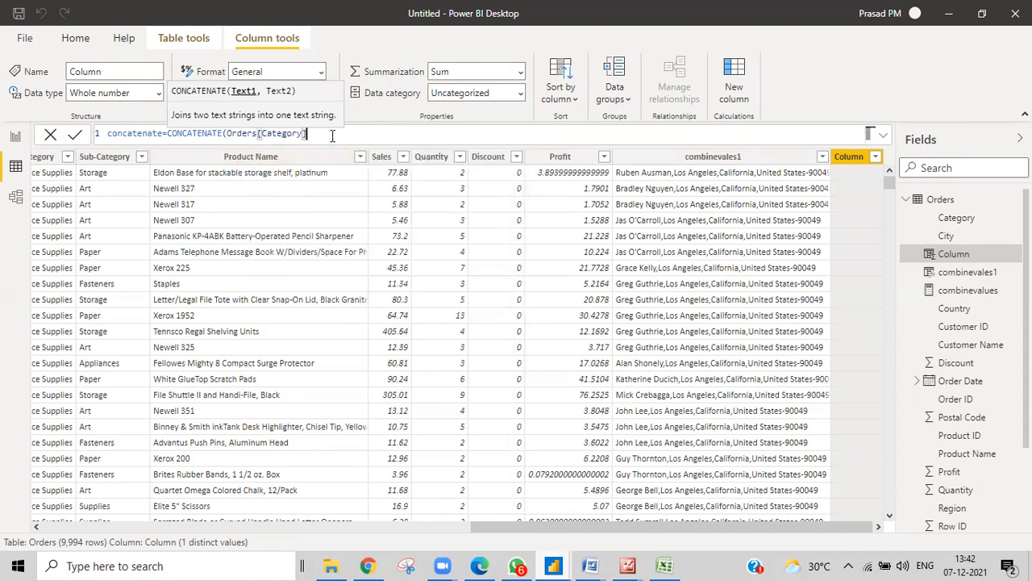
text(,)
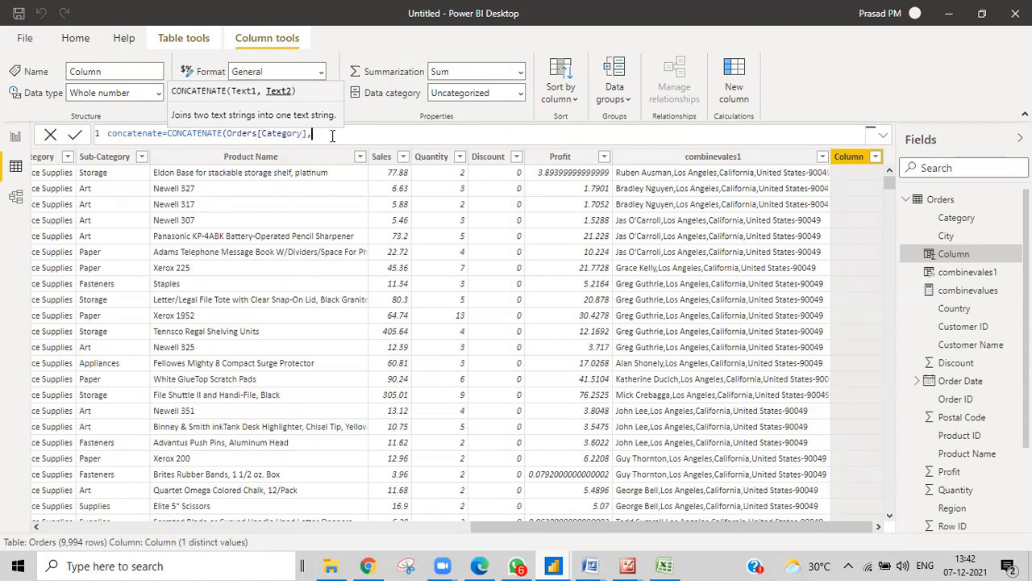
text(sub)
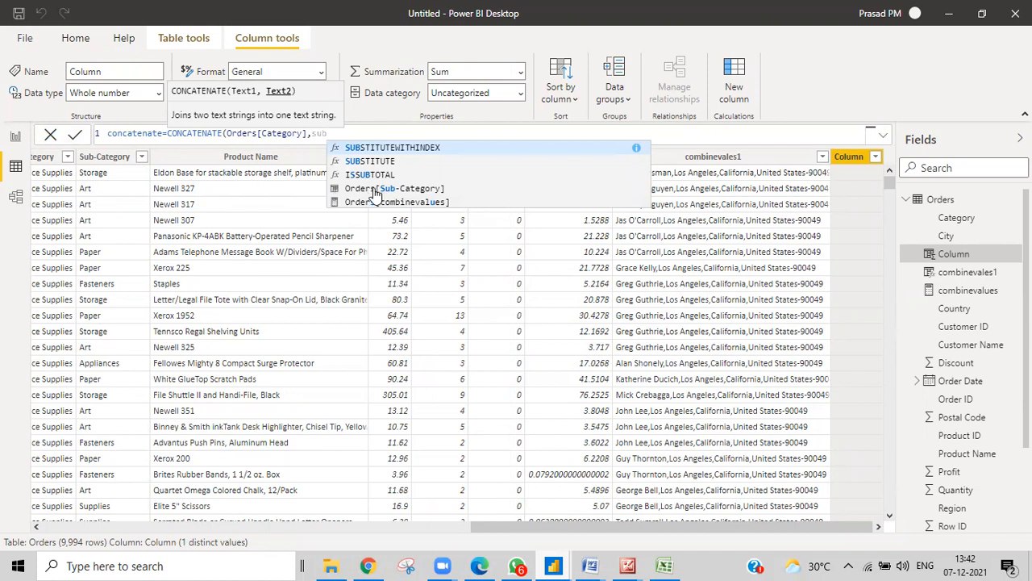
click(370, 190)
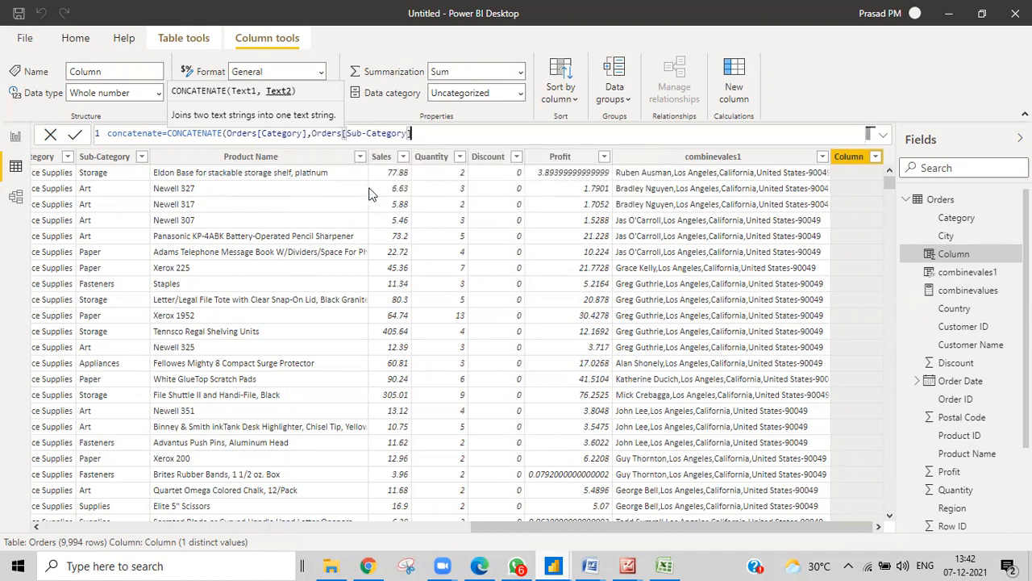
text())
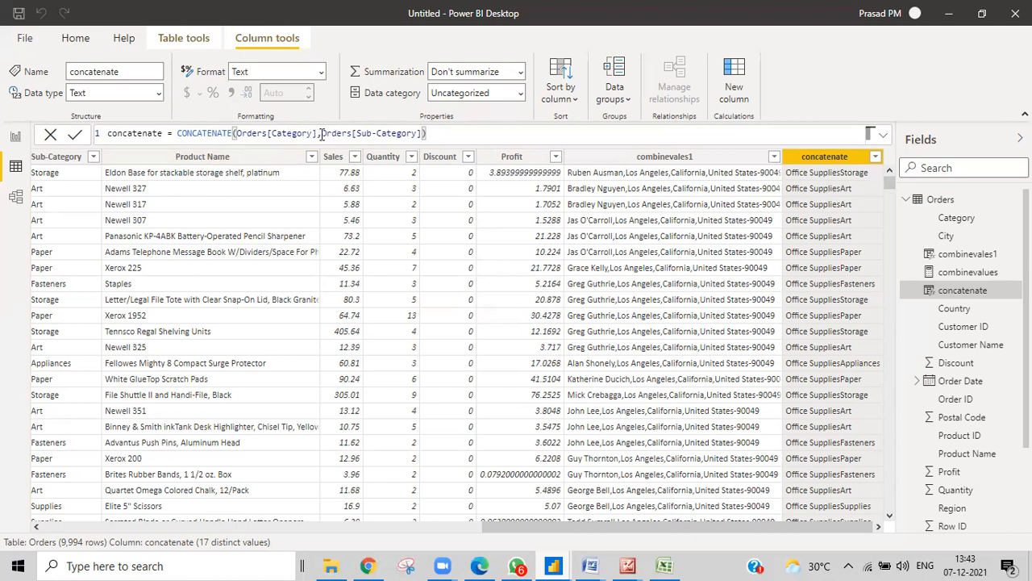
Nest CONCATENATE(" ",Orders[Sub-Category]) to add a space, then switch to the Dax Text Functions workbook
text(concat)
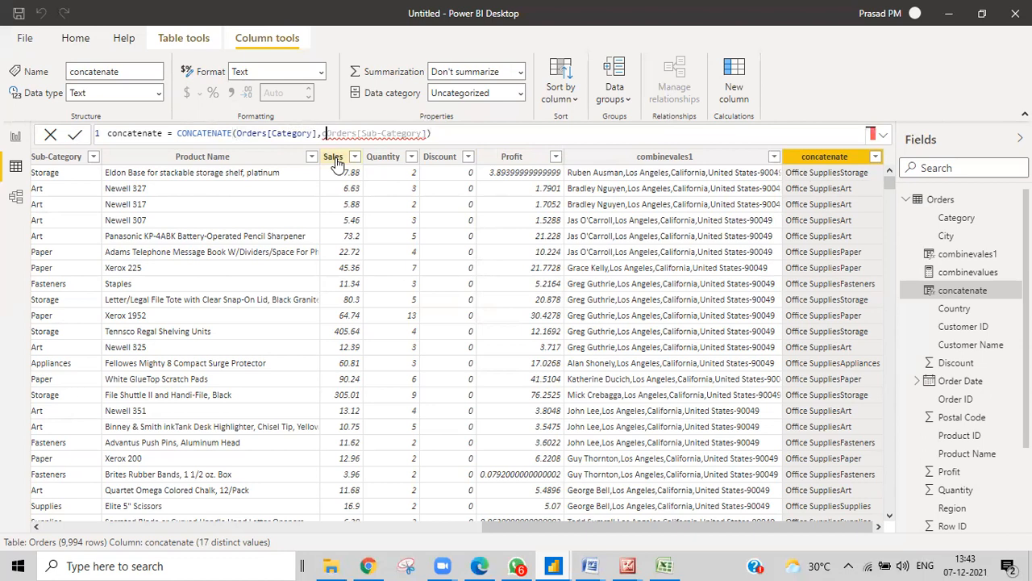
text(enate)
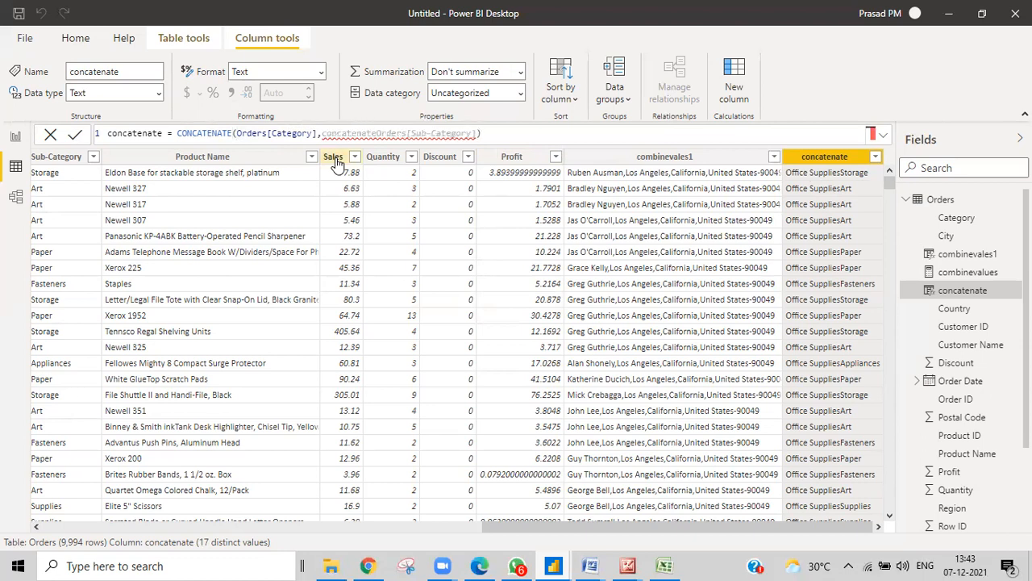
text(()
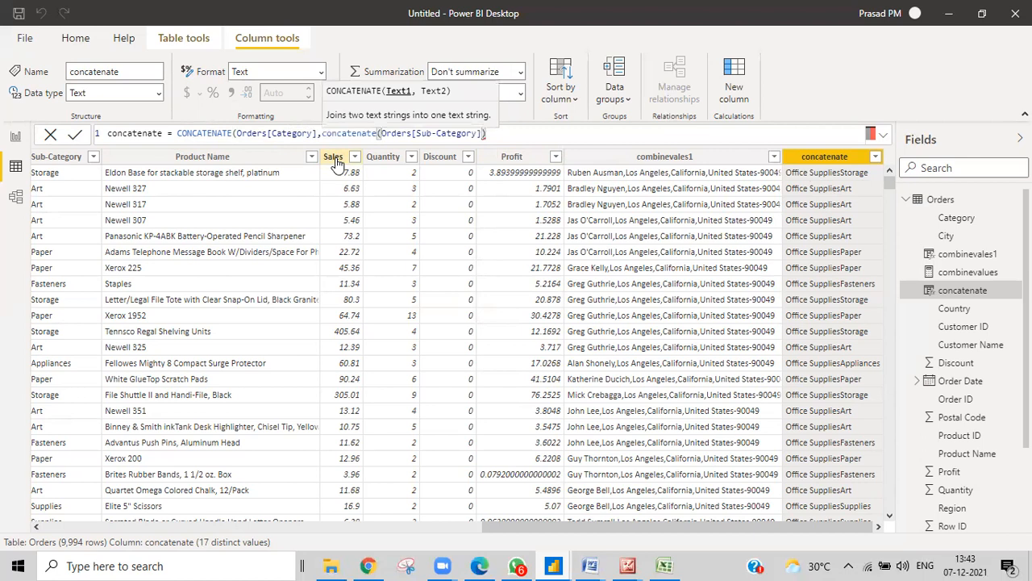
text(" ")
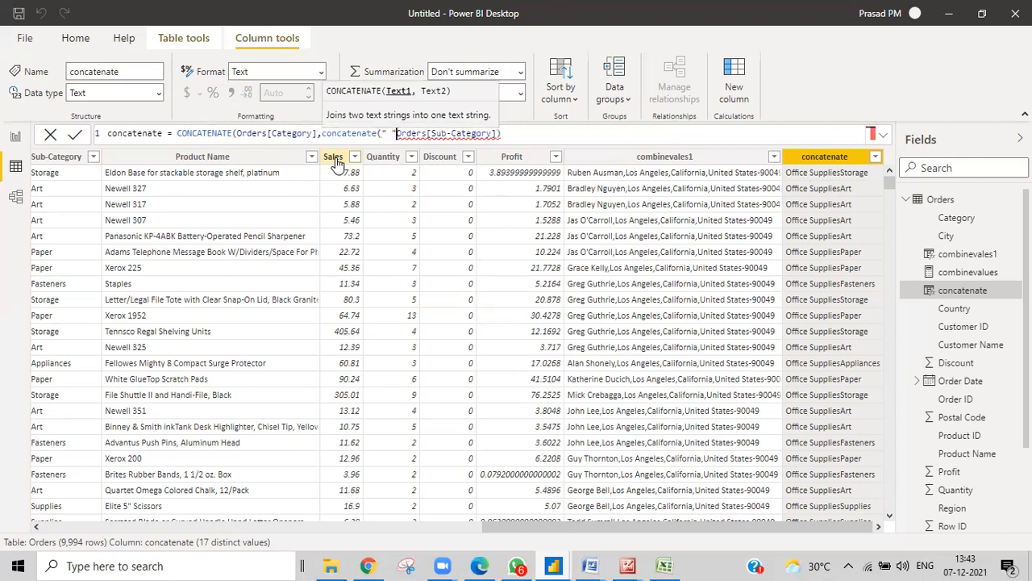
text(,)
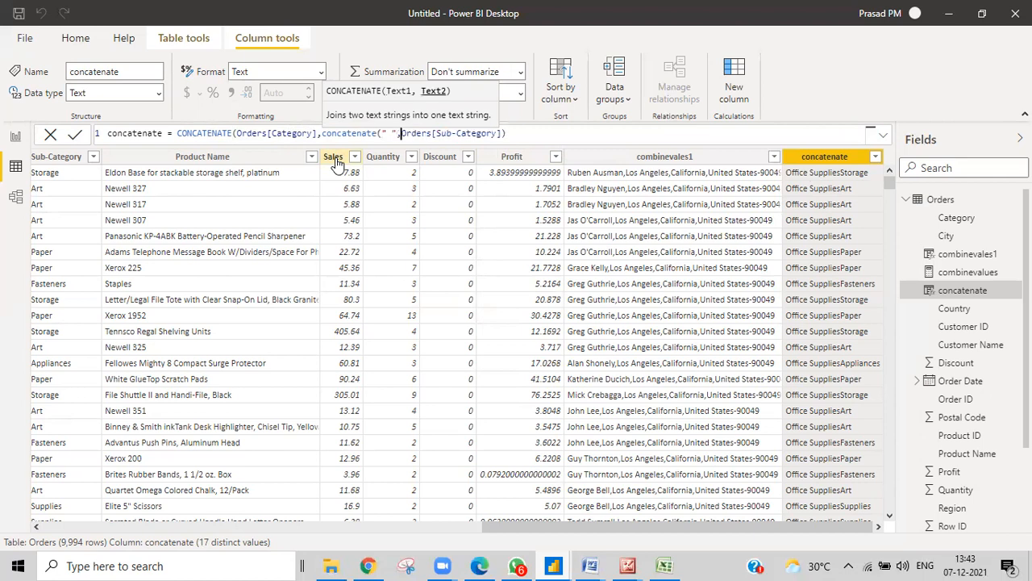
double_click(181, 134)
drag(274, 133, 508, 133)
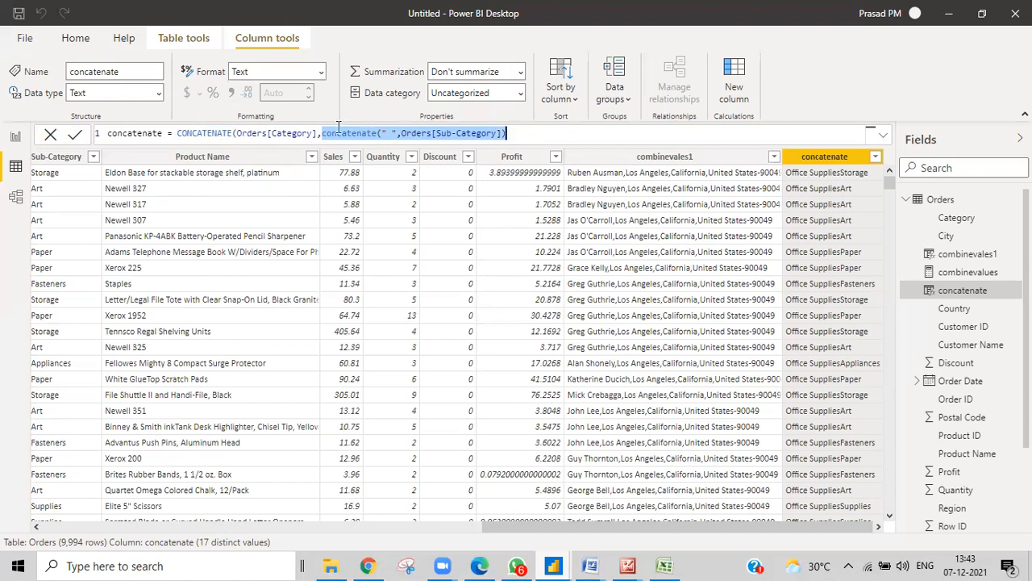
click(522, 133)
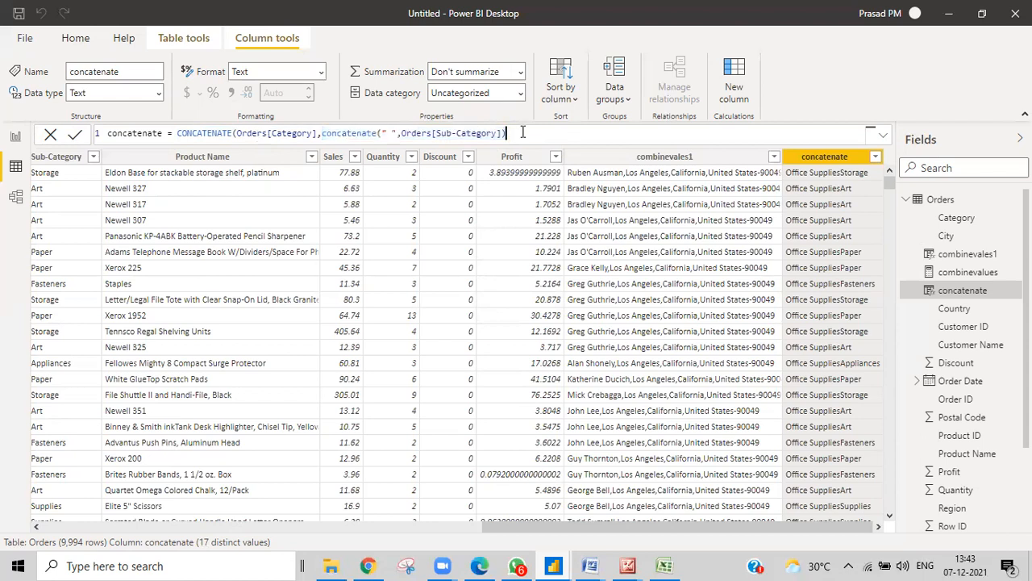
text())
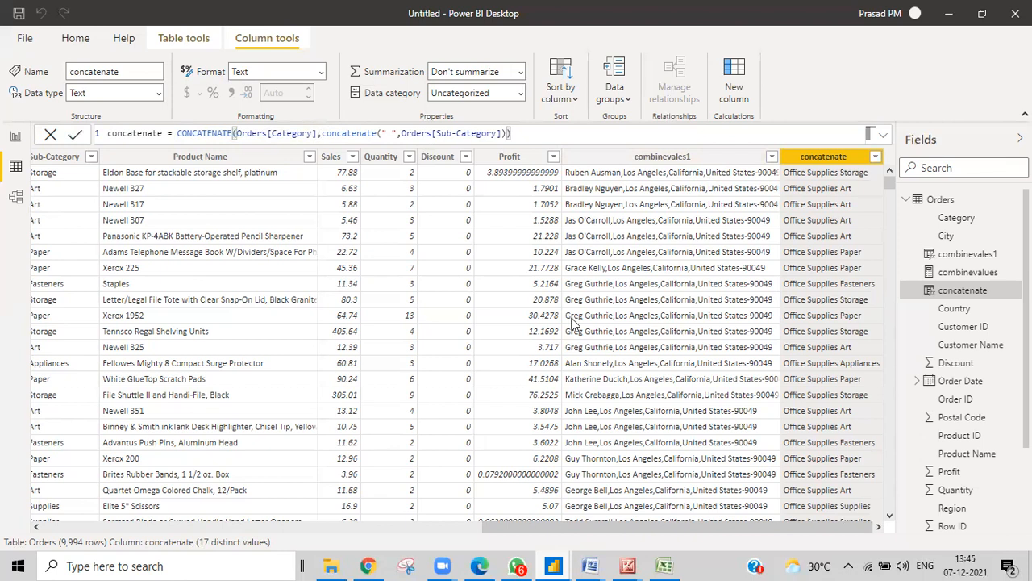
click(664, 565)
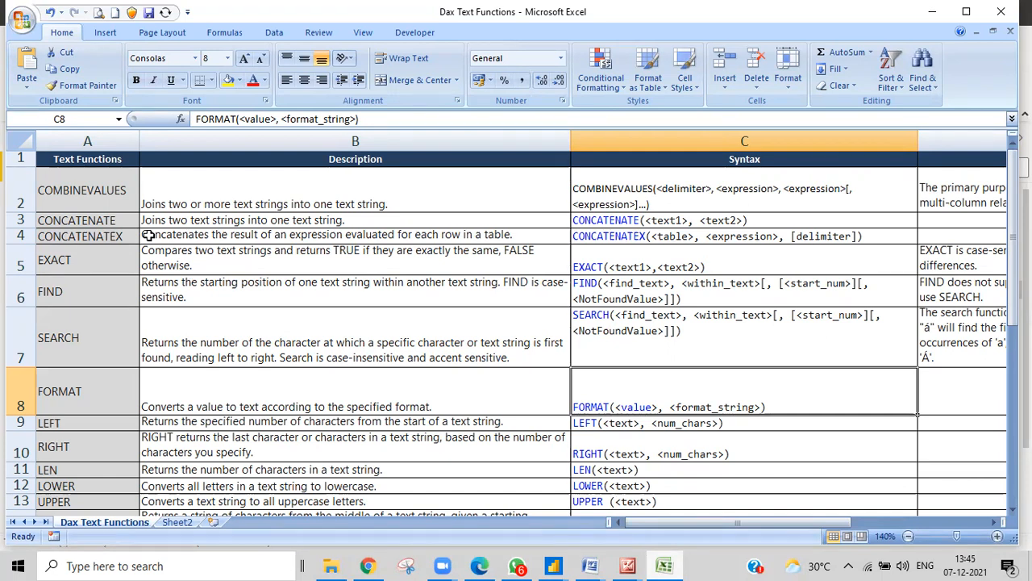
Read the EXACT description in cell A5, then return to the Untitled Power BI window
click(115, 264)
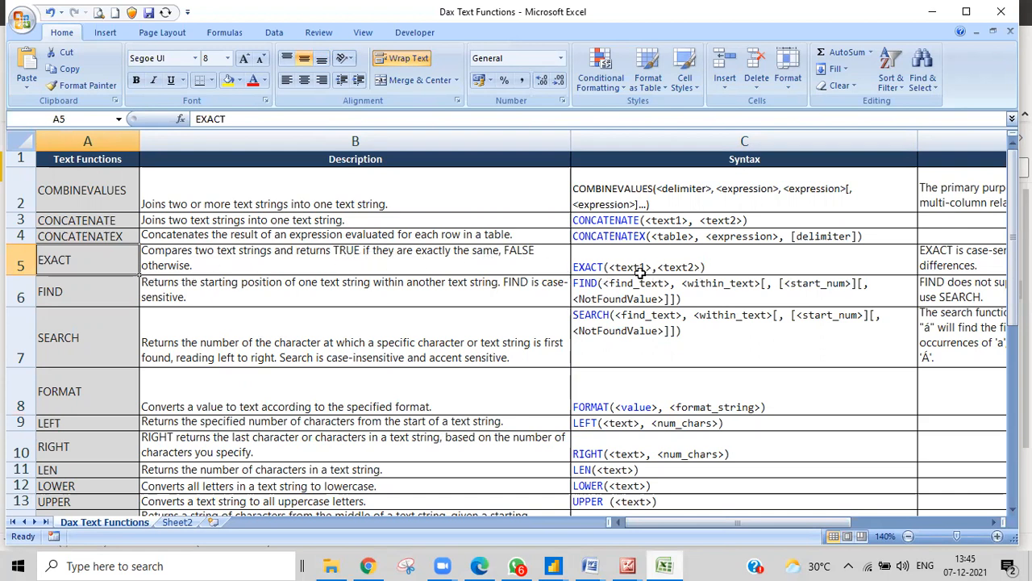
click(556, 565)
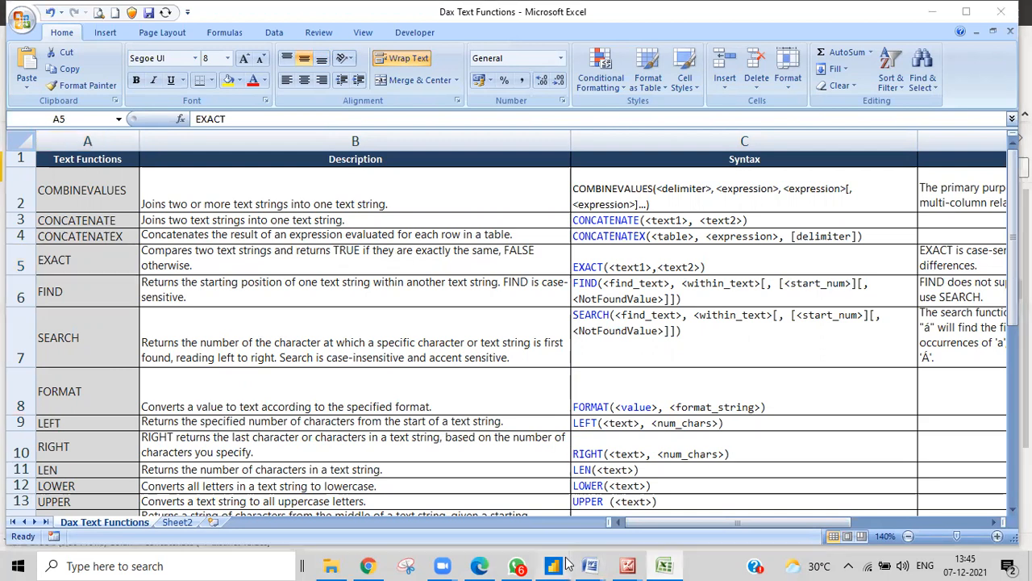
click(577, 531)
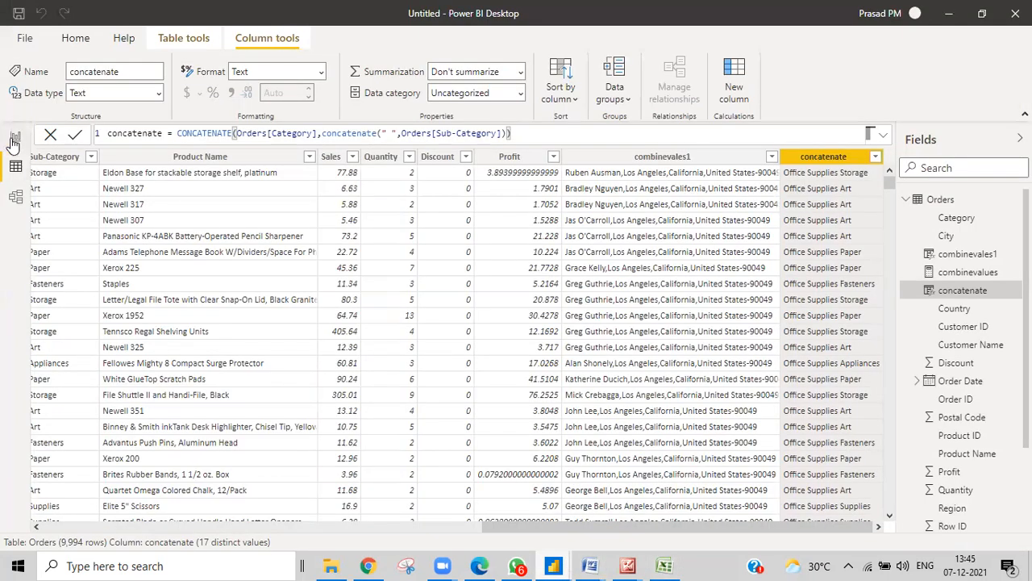
On the report page, shorten the title text visual's height
click(15, 139)
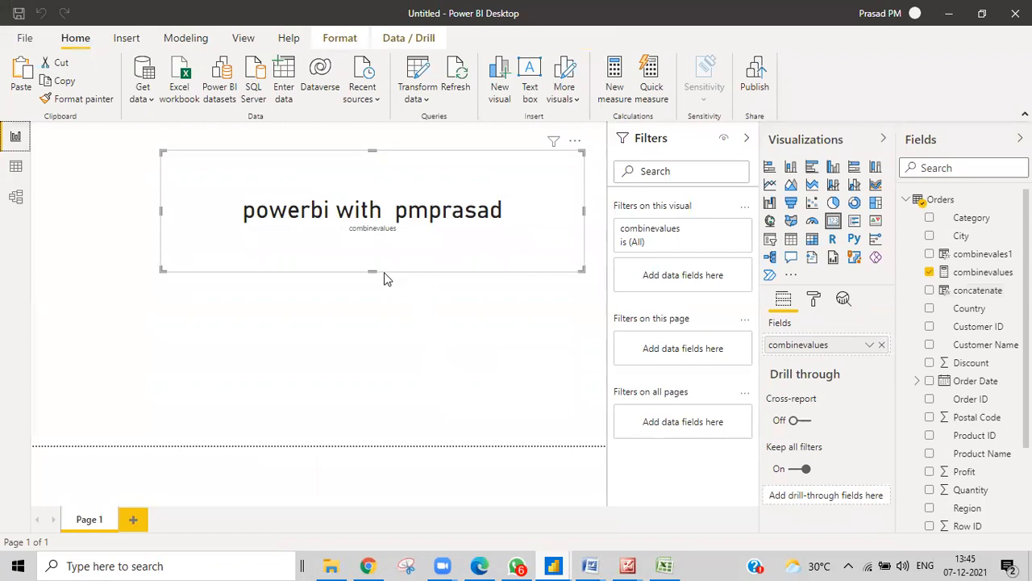
drag(374, 270, 377, 207)
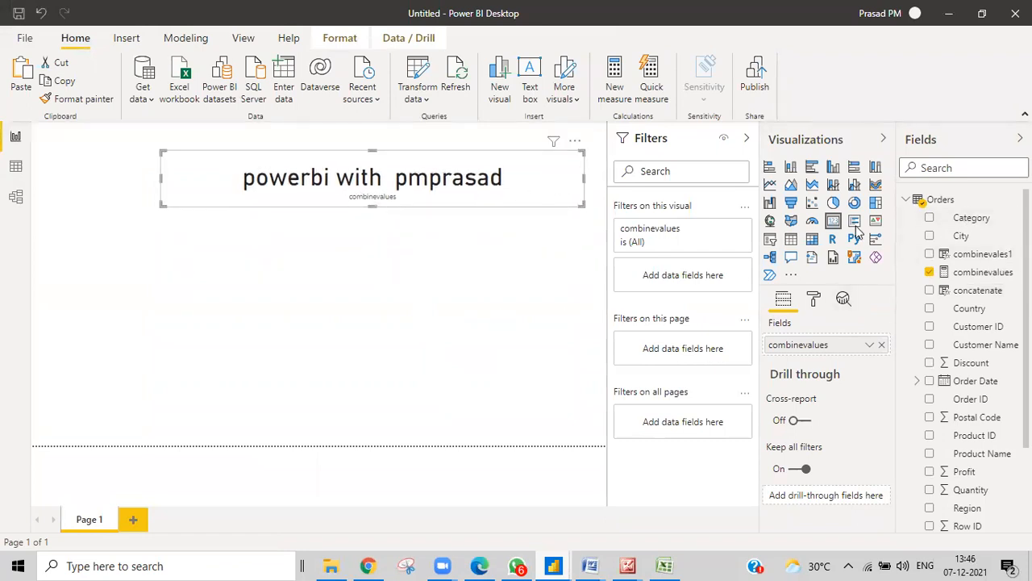
right_click(949, 203)
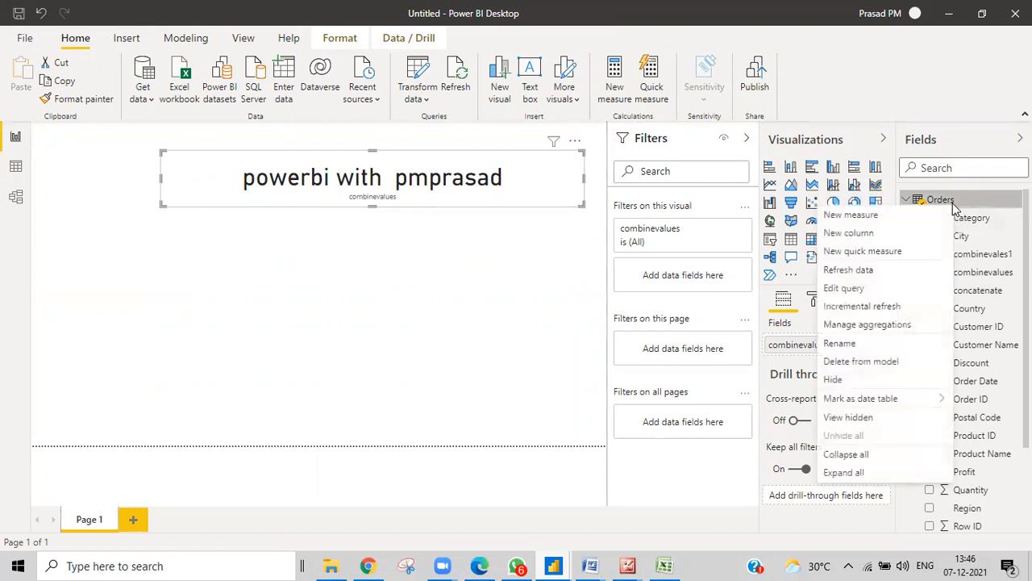
key(Escape)
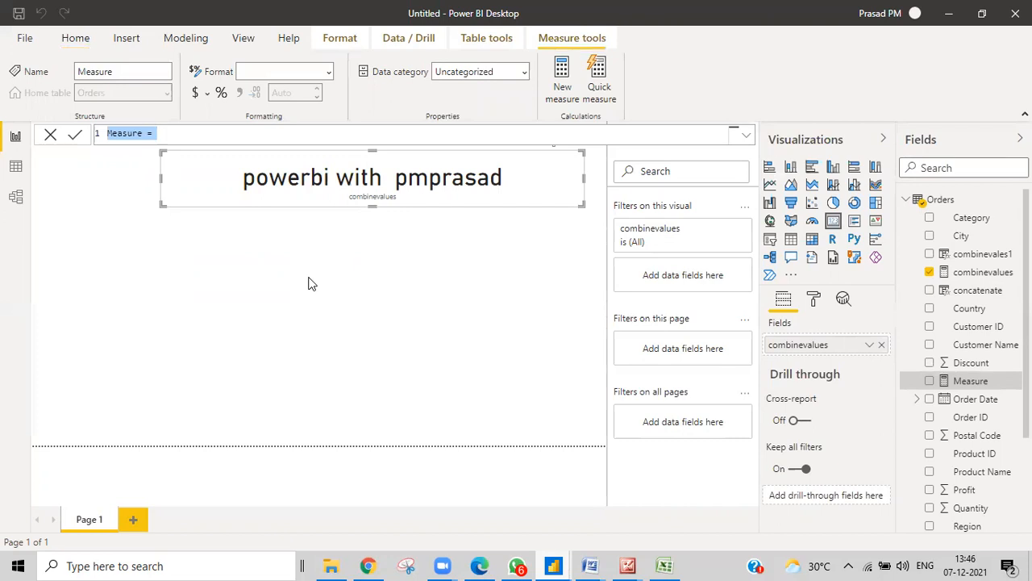
Replace the default measure text with exact = exact("pmprasad","pmprasad") and commit it
key(BackSpace)
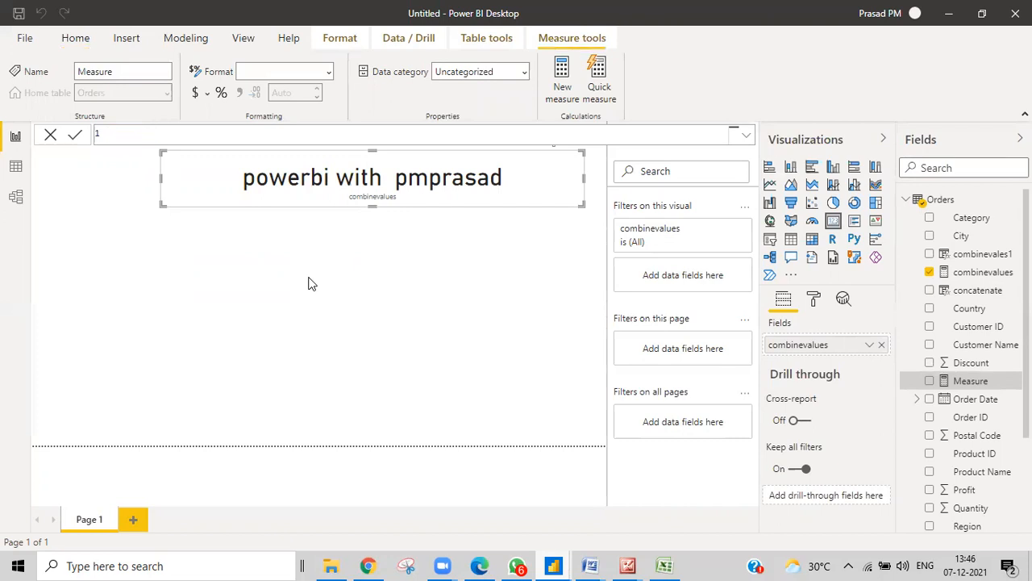
text(exact)
text(alskdcallkasd=)
key(BackSpace)
key(BackSpace)
key(BackSpace)
key(BackSpace)
key(BackSpace)
key(BackSpace)
key(BackSpace)
key(BackSpace)
key(BackSpace)
key(BackSpace)
key(BackSpace)
key(BackSpace)
key(BackSpace)
key(BackSpace)
text(=exact)
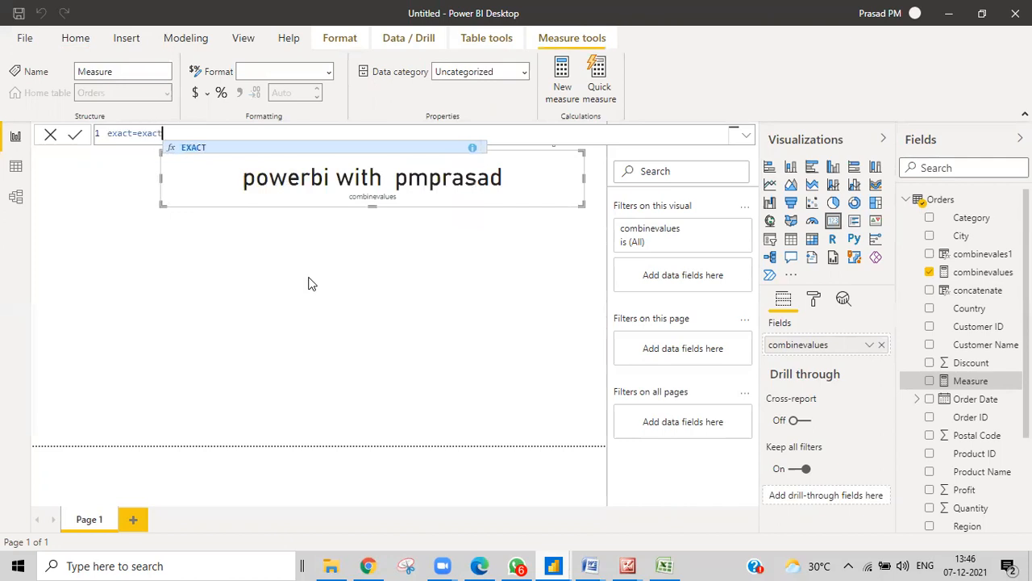
text(=)
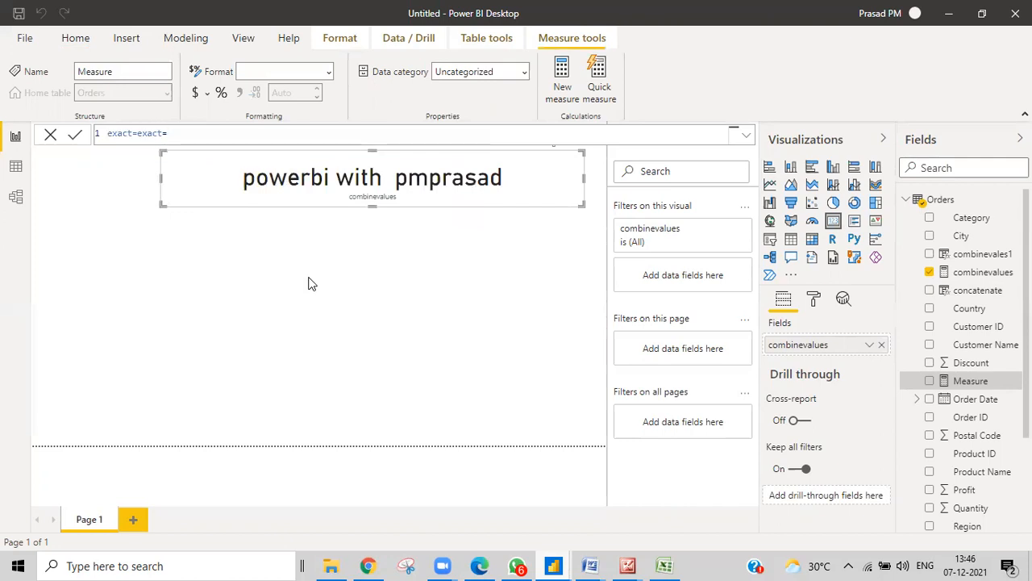
key(BackSpace)
text((")
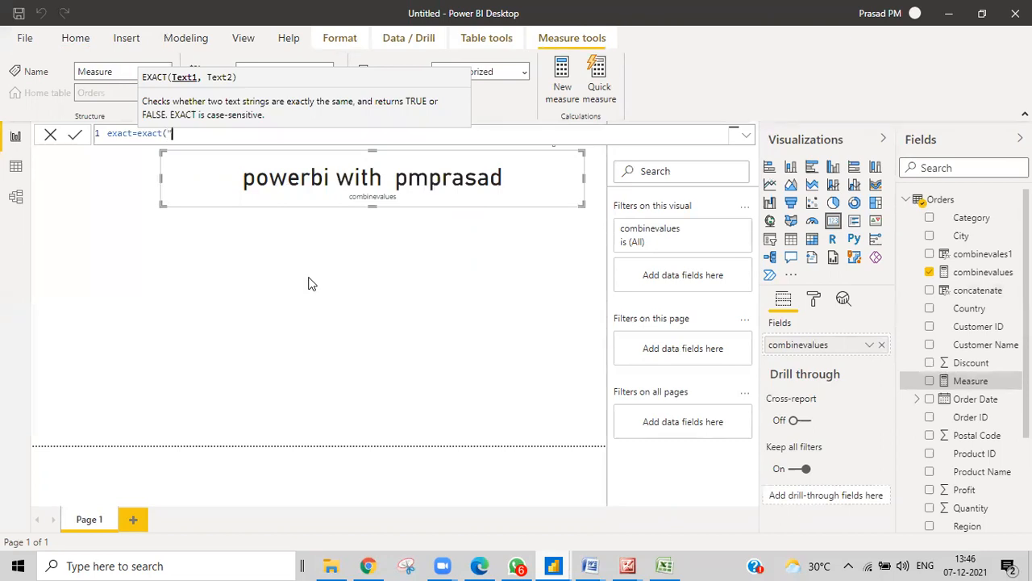
text(pmprasad","pmprasad)
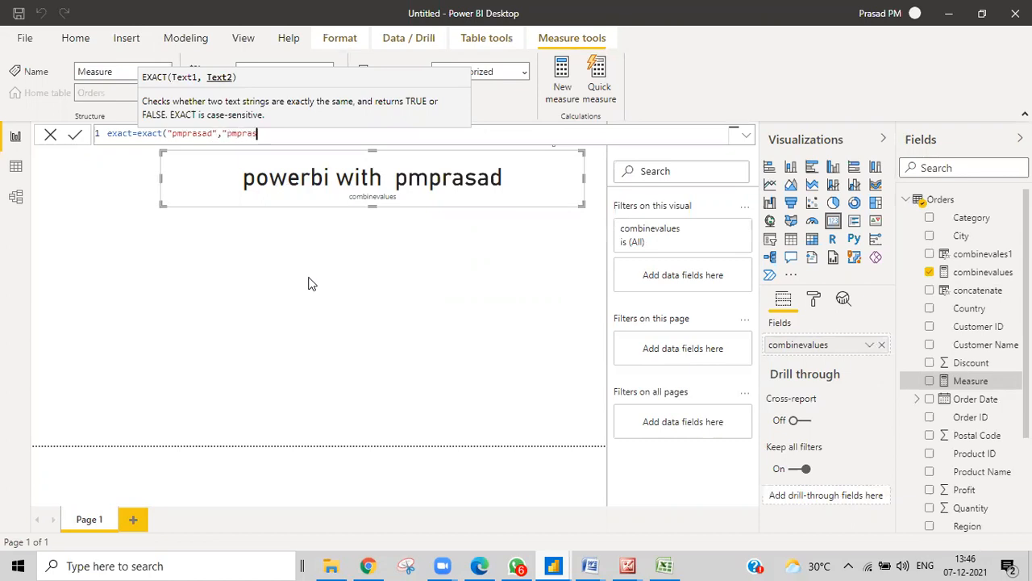
text(")
key(Return)
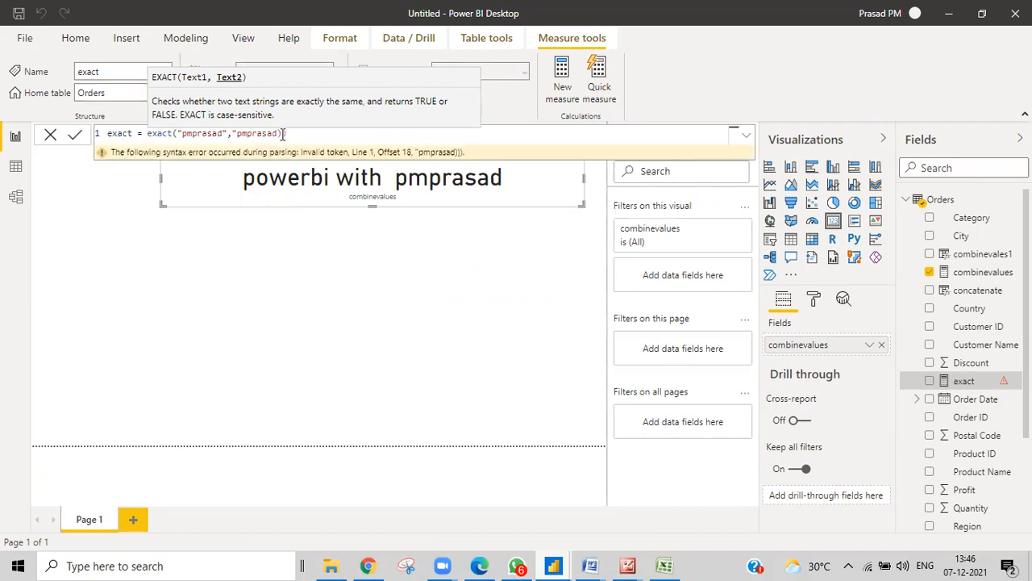
Fix the formula's trailing parenthesis error so the exact measure saves cleanly
click(283, 134)
key(BackSpace)
text(")
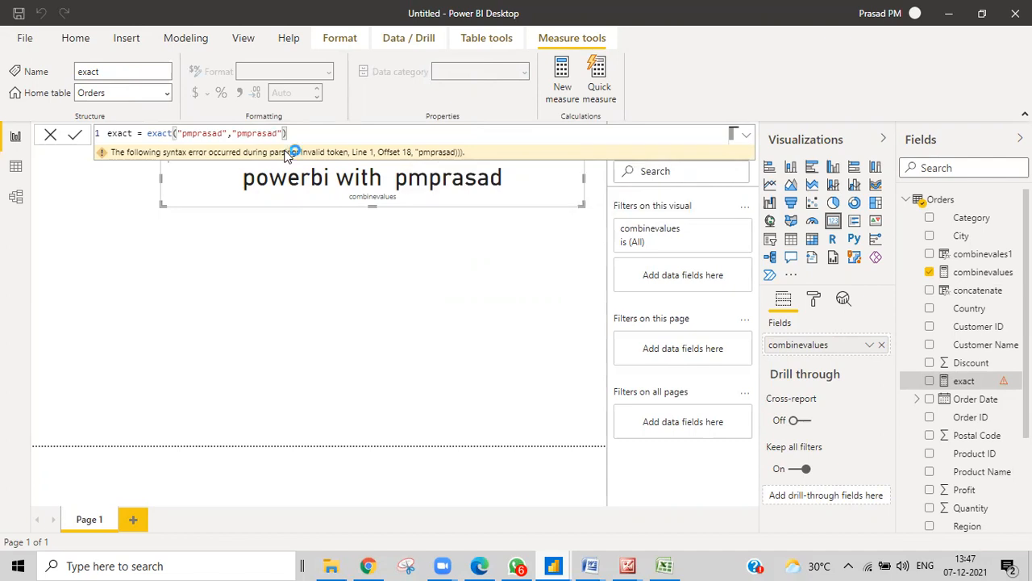
key(Return)
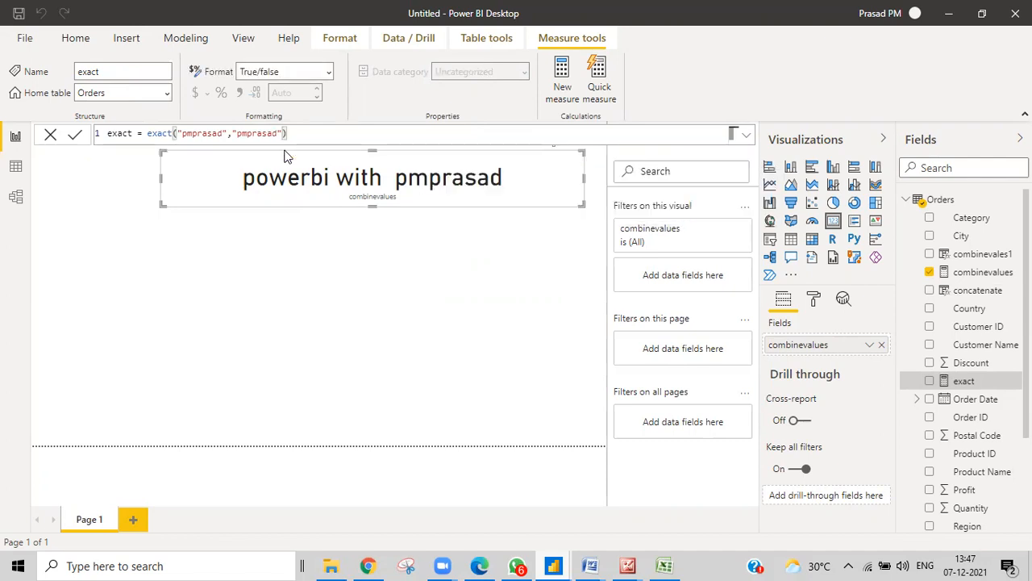
click(356, 238)
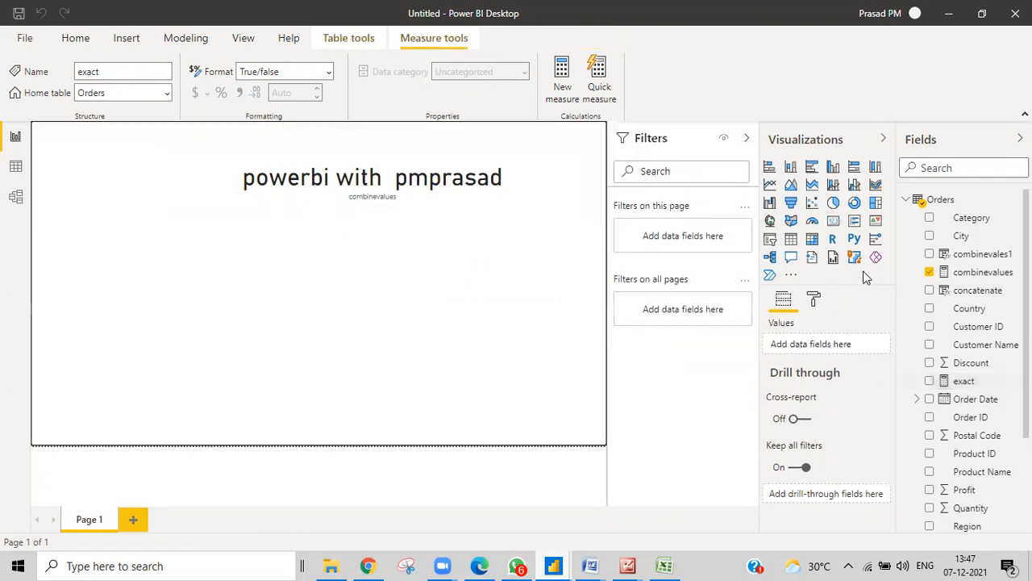
Add a centred card visual showing the exact measure and shorten its height
click(834, 224)
drag(147, 348, 261, 283)
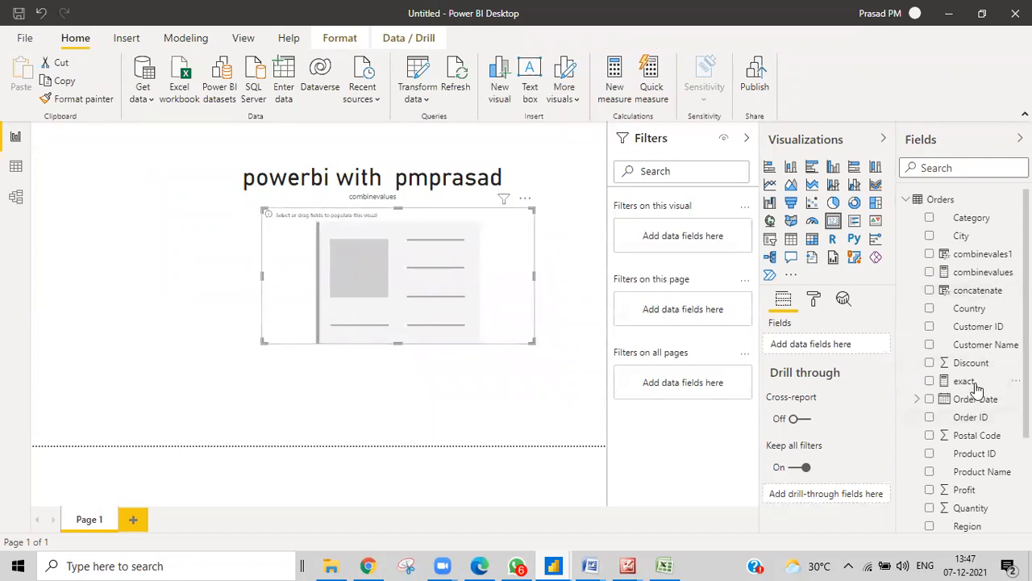
drag(966, 381, 410, 284)
drag(411, 344, 396, 257)
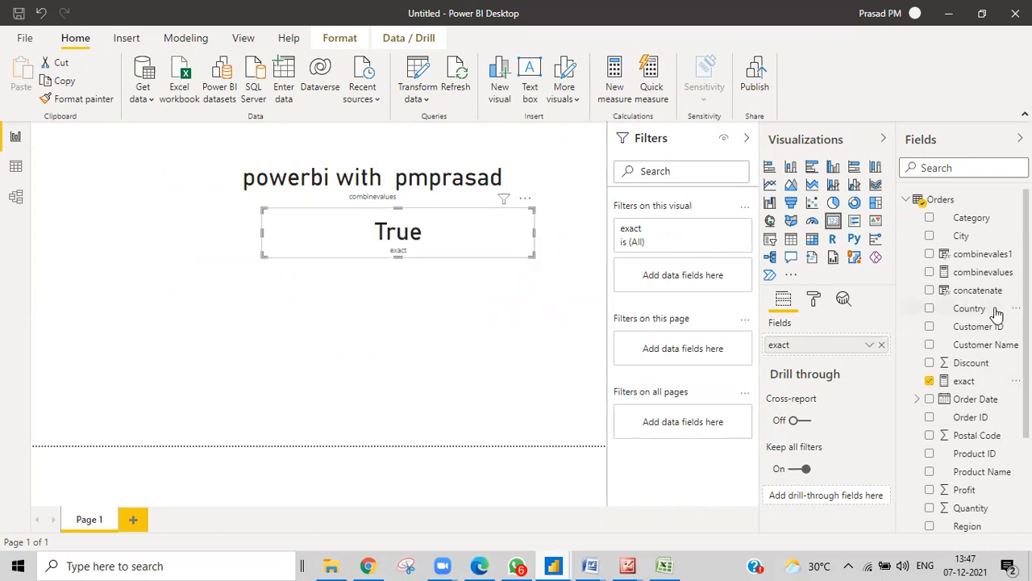
Change the exact formula's second string from "pmprasad" to "prasad" so the card shows False
click(964, 381)
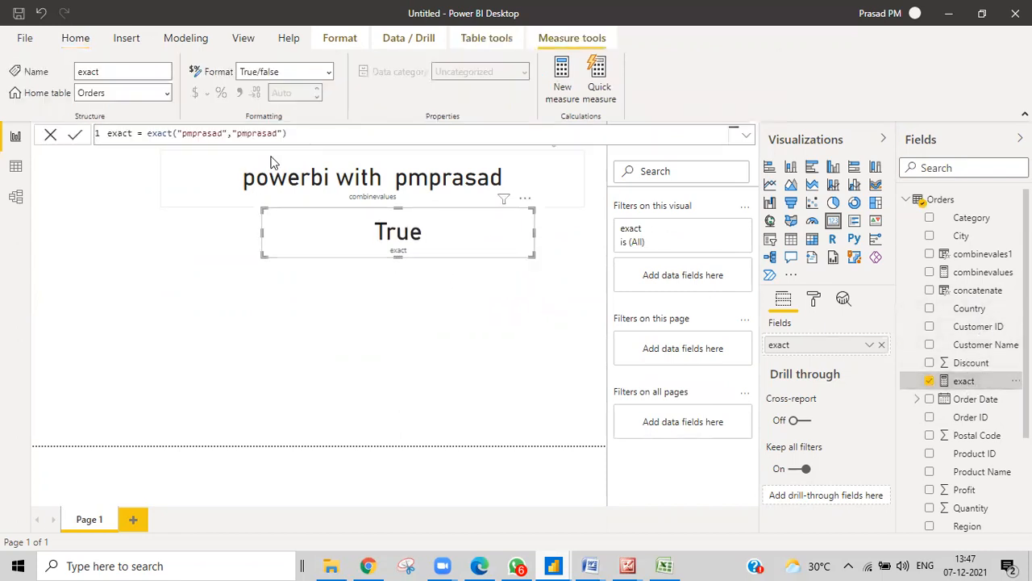
click(238, 134)
key(Delete)
key(Delete)
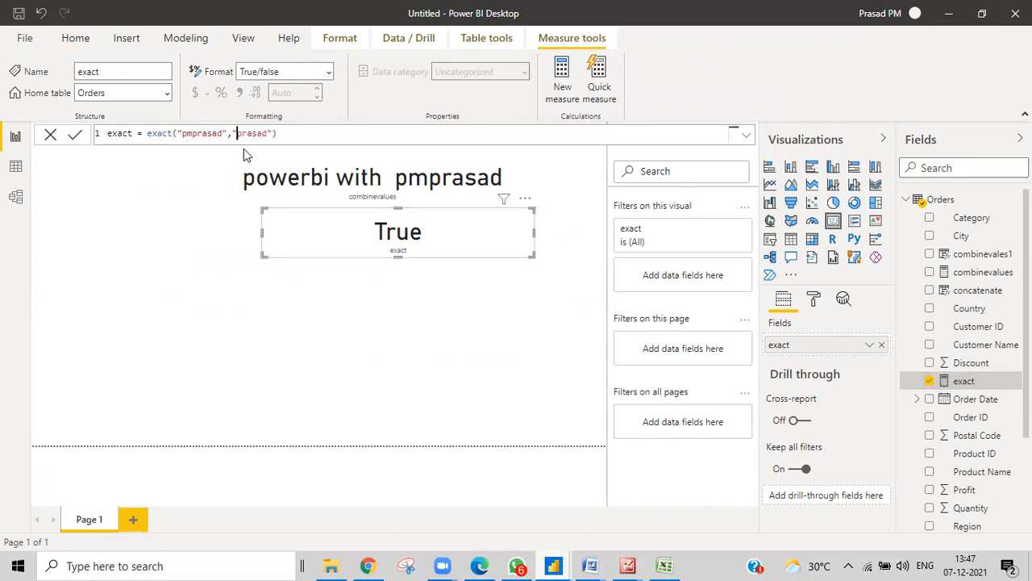
key(Return)
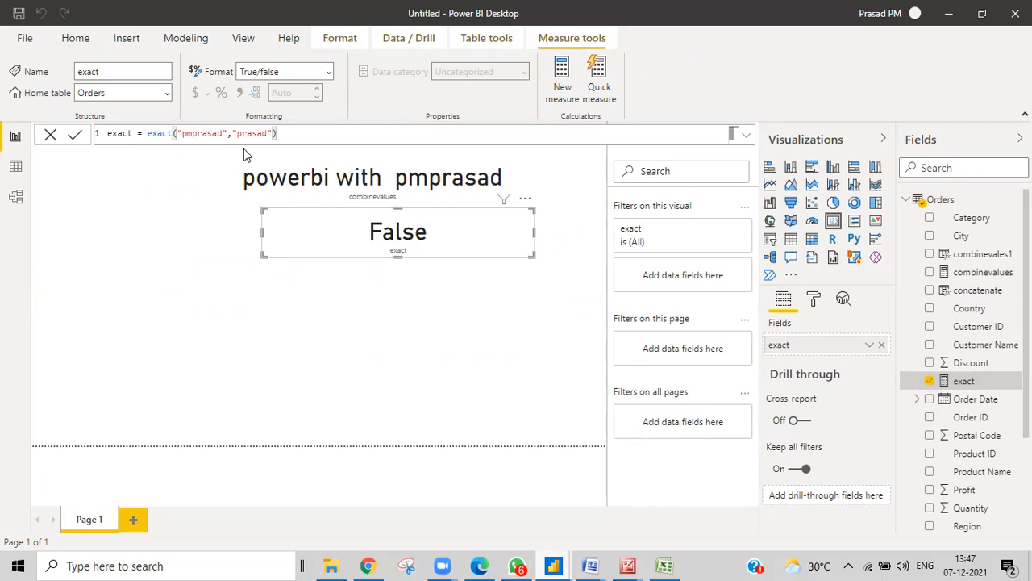
click(243, 133)
Test the exact formula with a capitalised second string, "Pmprasad"
text(pm)
key(BackSpace)
text(P)
key(Return)
Restore the second string to lowercase "pmprasad" and commit the formula
click(239, 135)
key(Delete)
text(p)
key(Return)
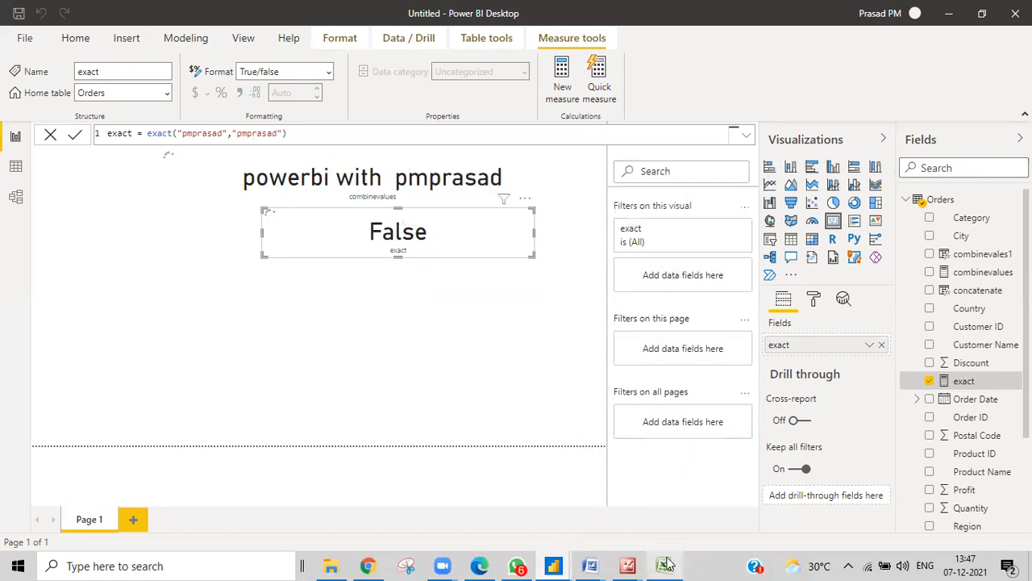
click(666, 565)
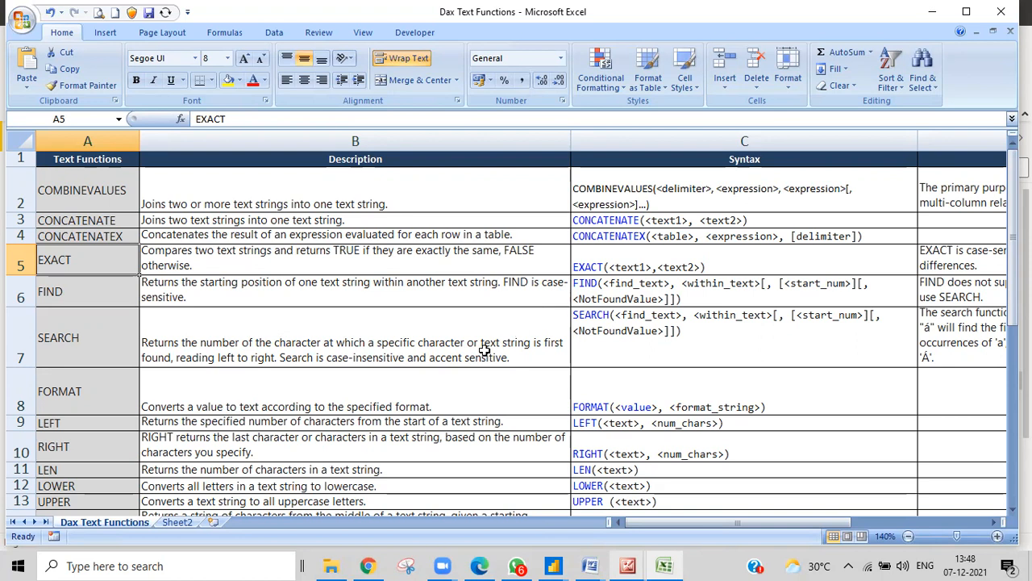
Review the EXACT and FIND syntax in the Dax Text Functions sheet, then bring up Power BI
click(555, 565)
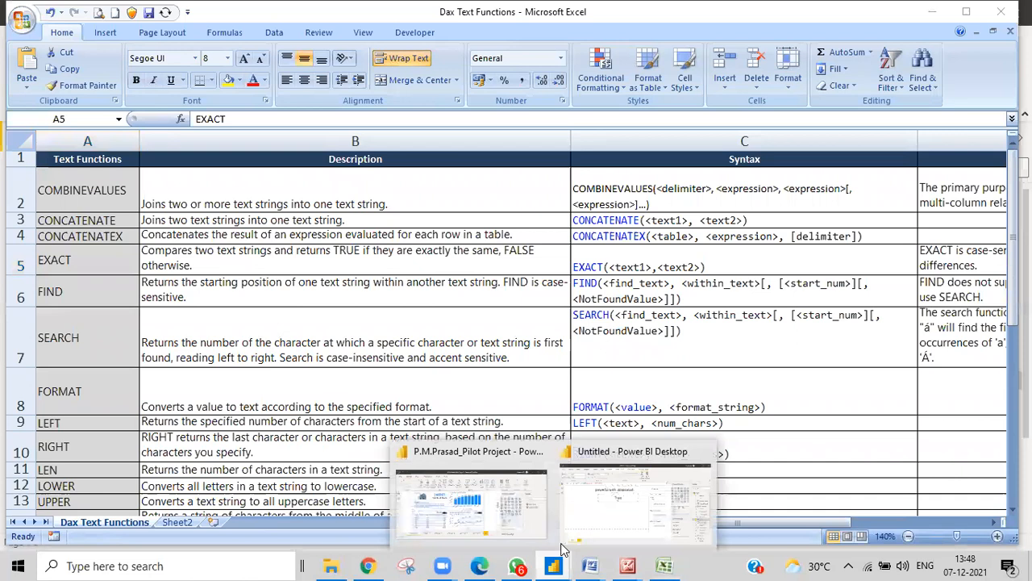
Return to the Untitled report and create a new measure in the Orders table
click(657, 506)
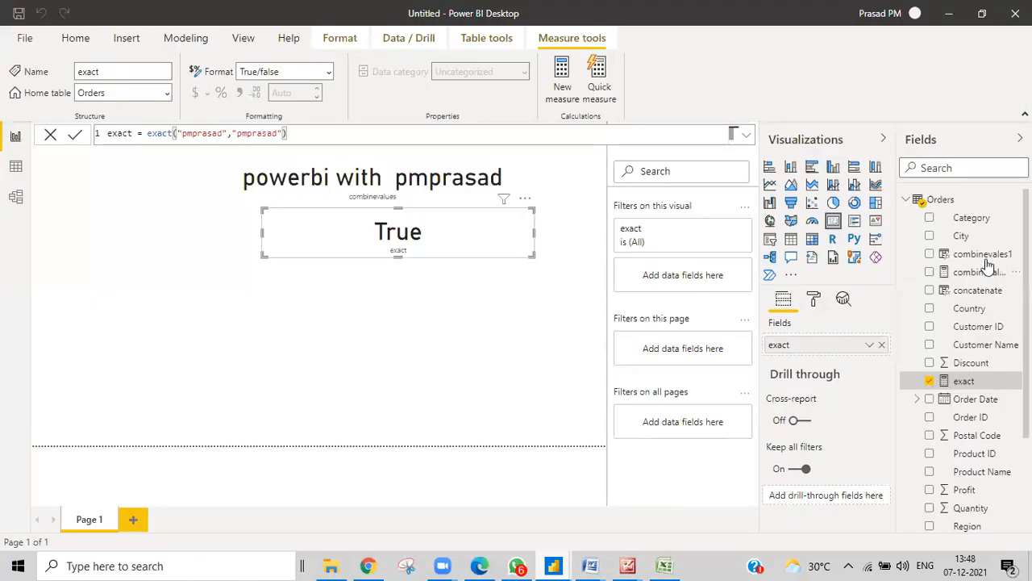
right_click(960, 199)
click(887, 212)
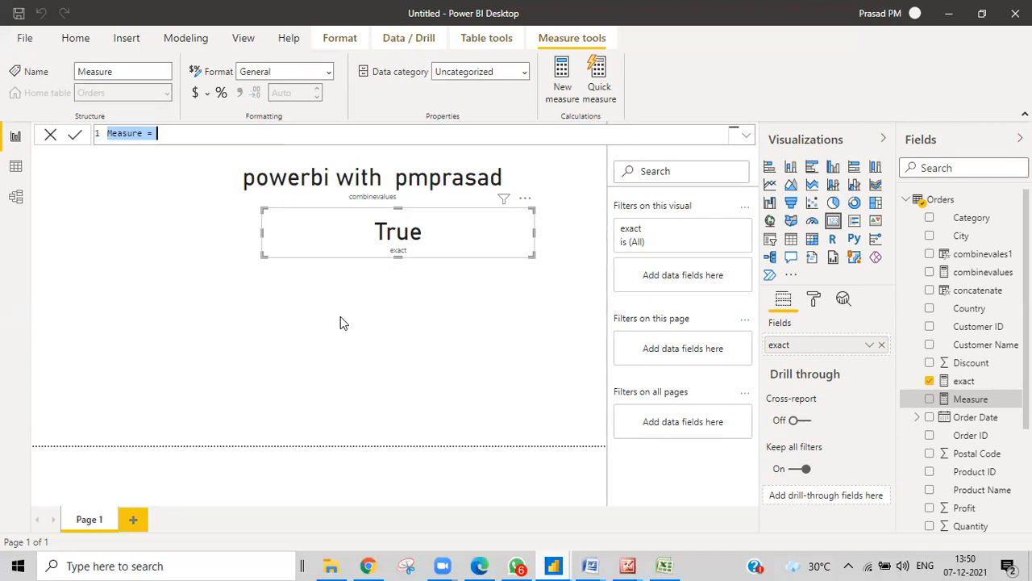
Define the measure as find = find("r","prasad") in the formula bar
key(BackSpace)
text(find=)
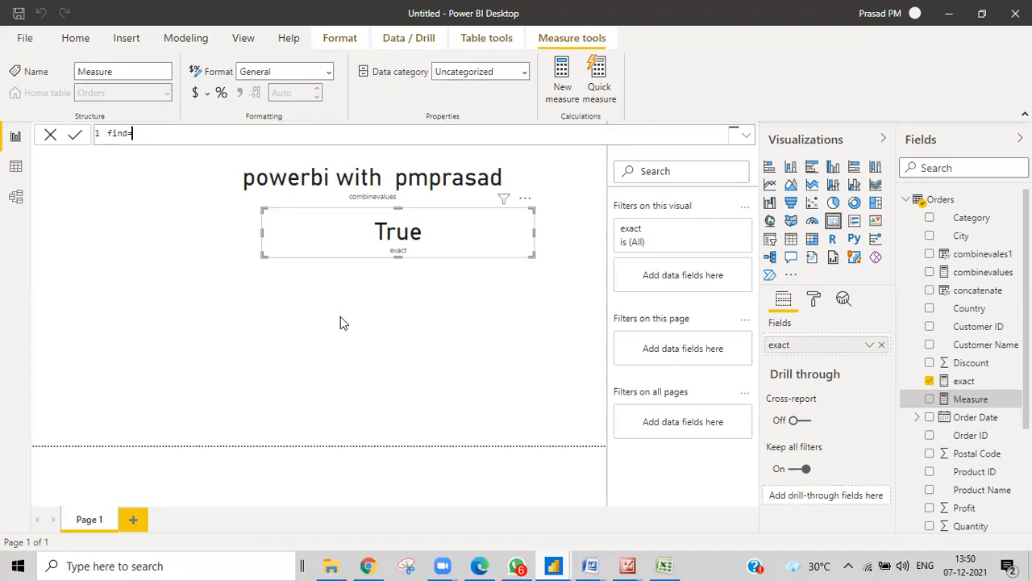
text(find)
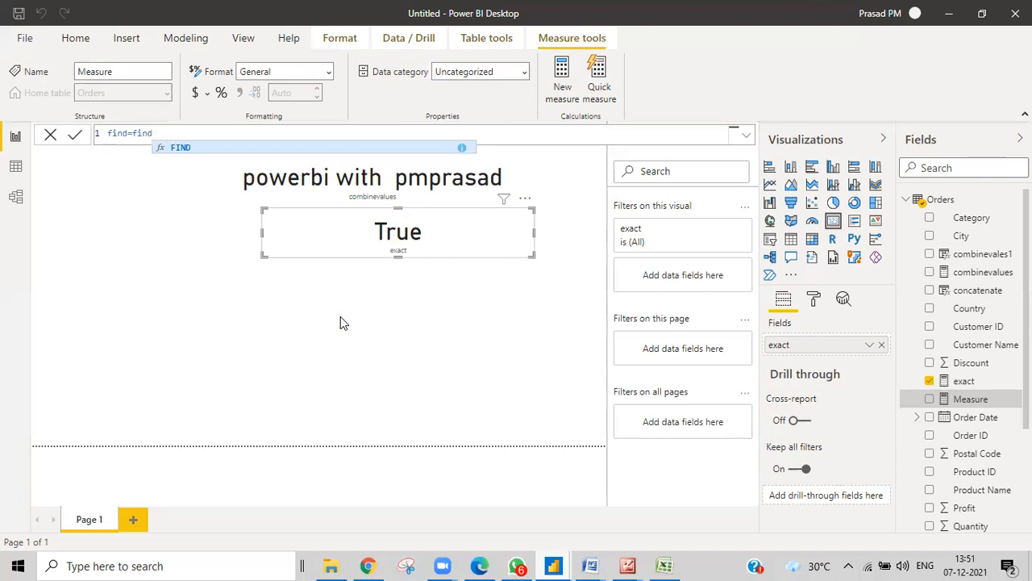
text(()
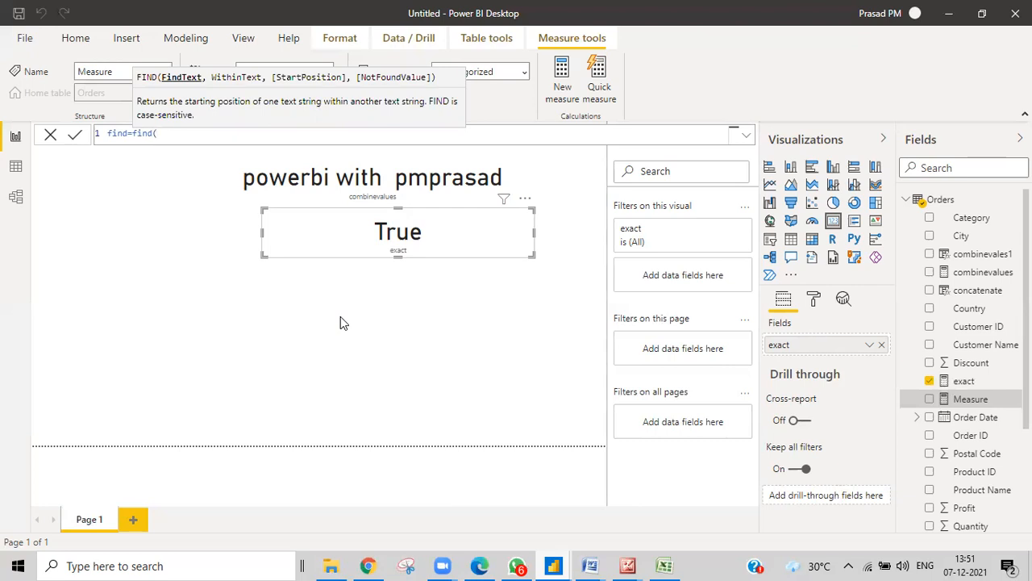
text("r","prasad")
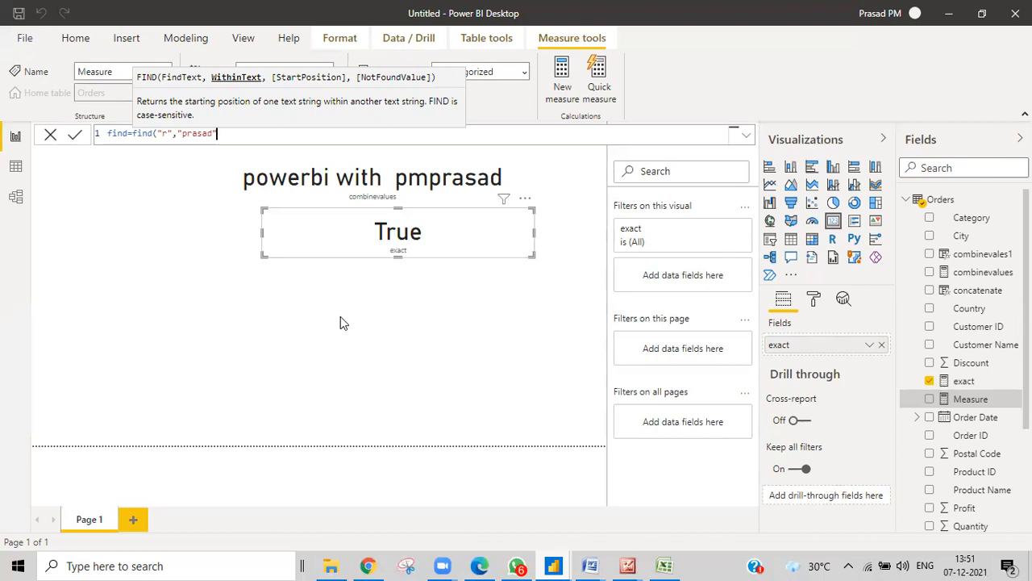
text())
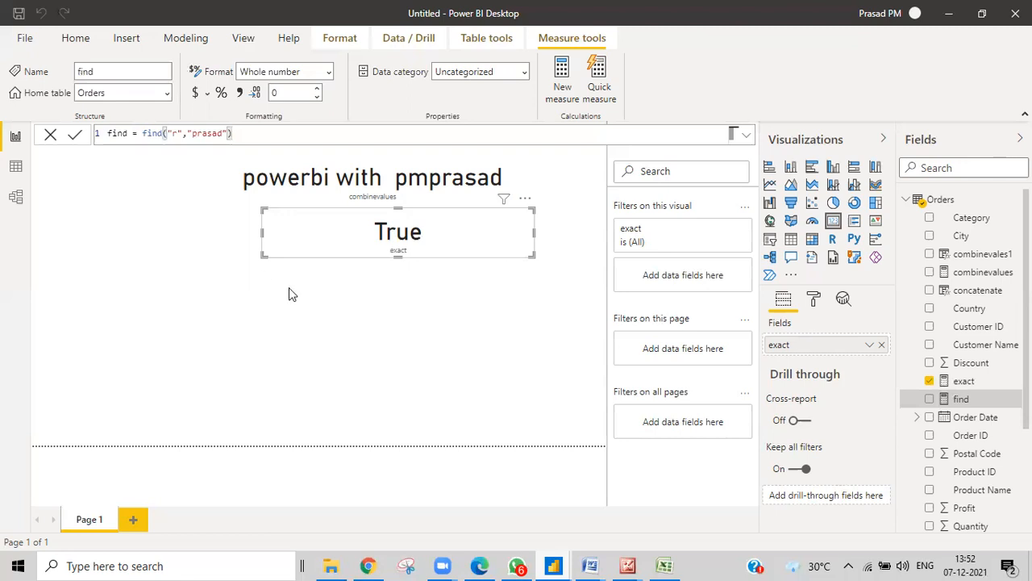
click(638, 304)
Place a resized card under the True card displaying the find measure's value 2
click(833, 221)
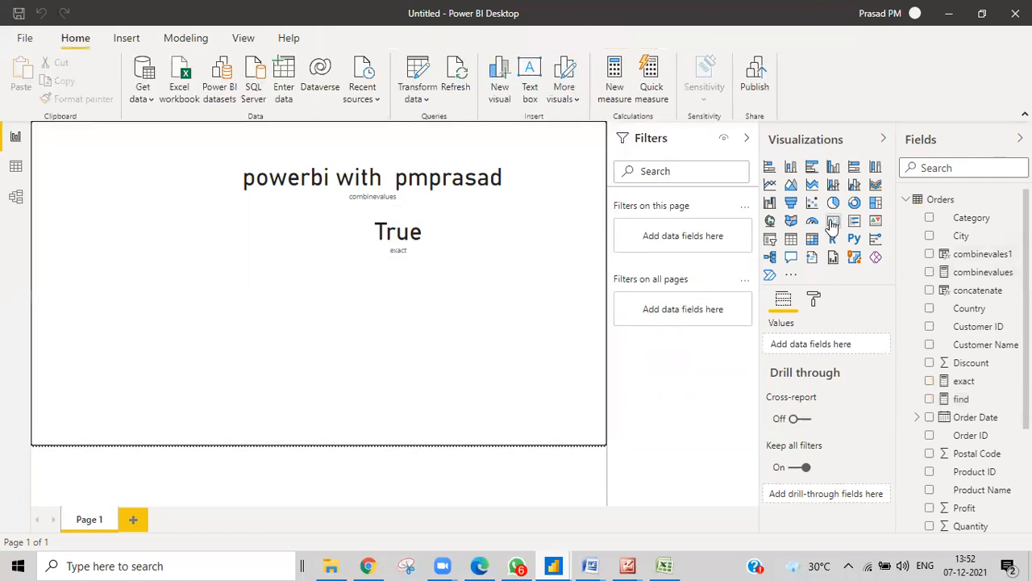
drag(203, 370, 488, 317)
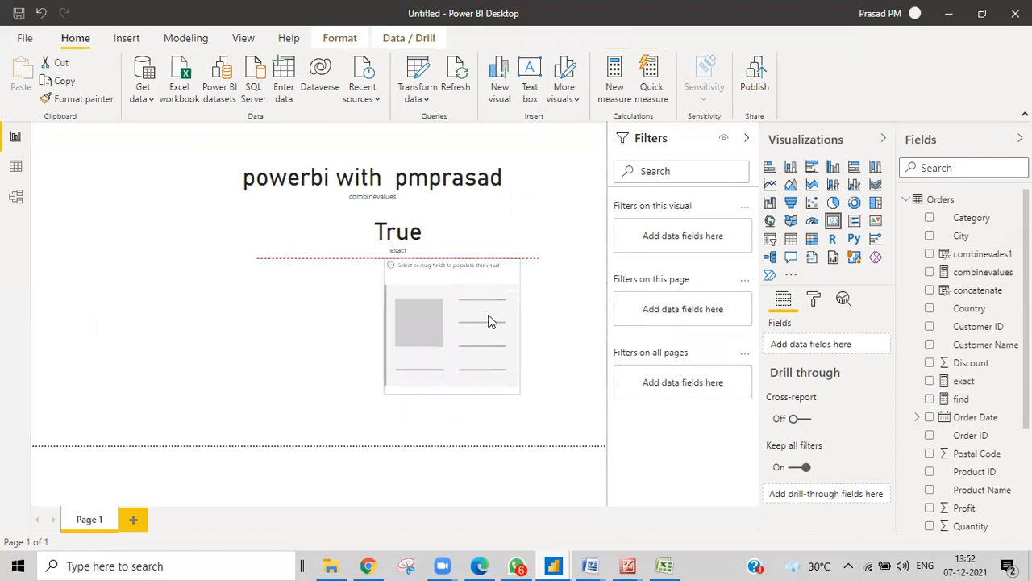
drag(383, 327, 262, 337)
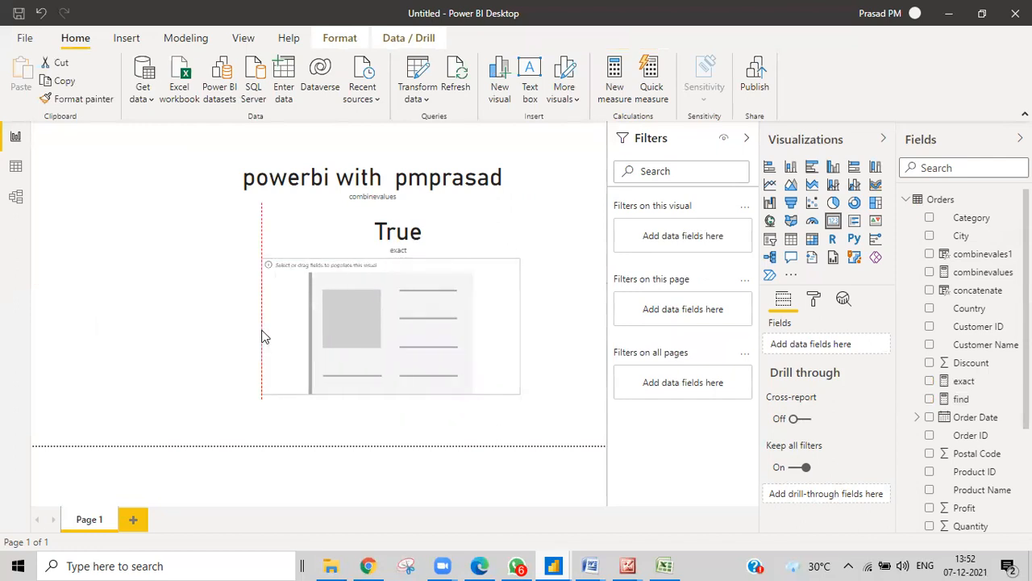
drag(389, 391, 392, 336)
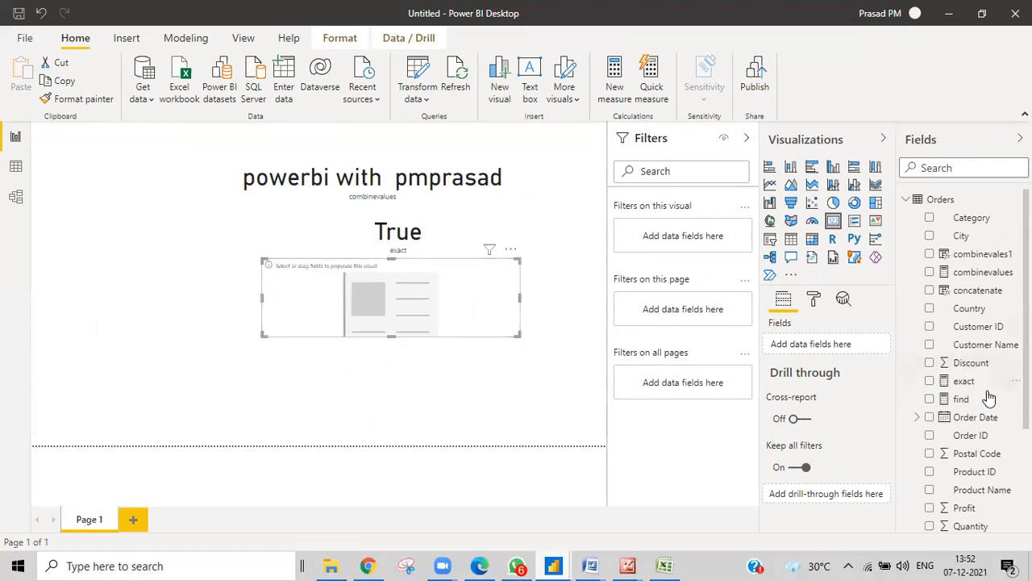
drag(958, 400, 388, 305)
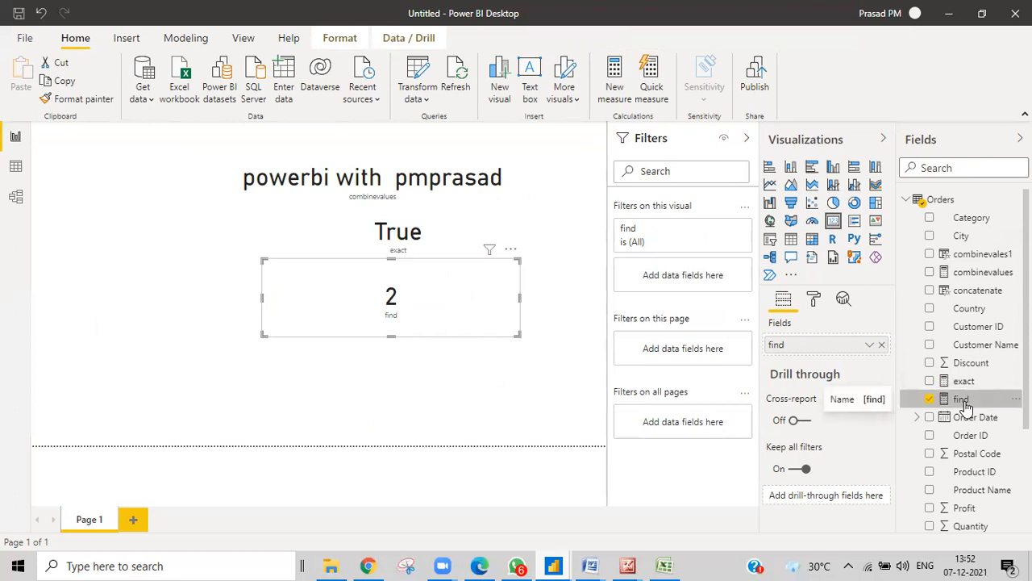
click(961, 399)
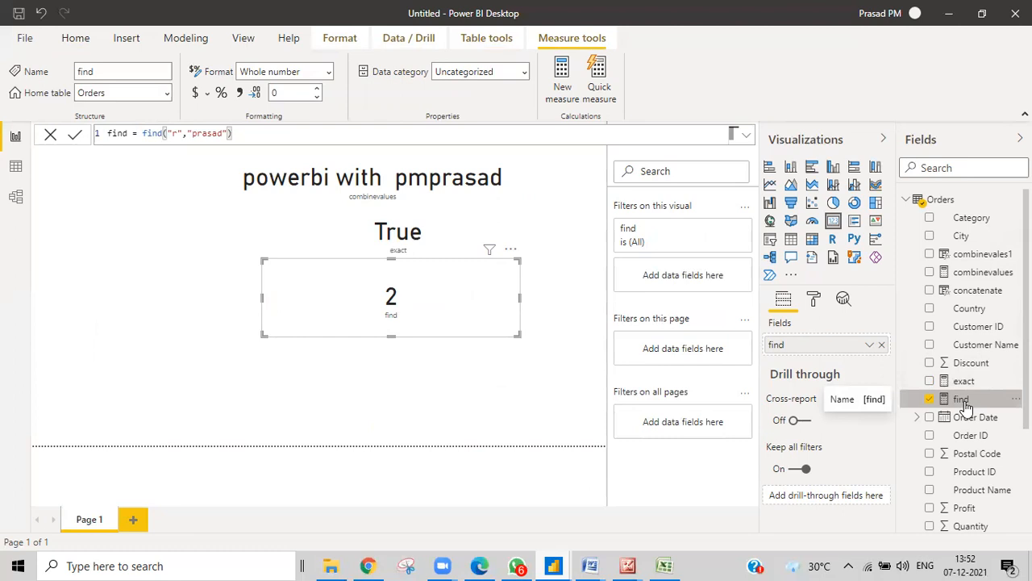
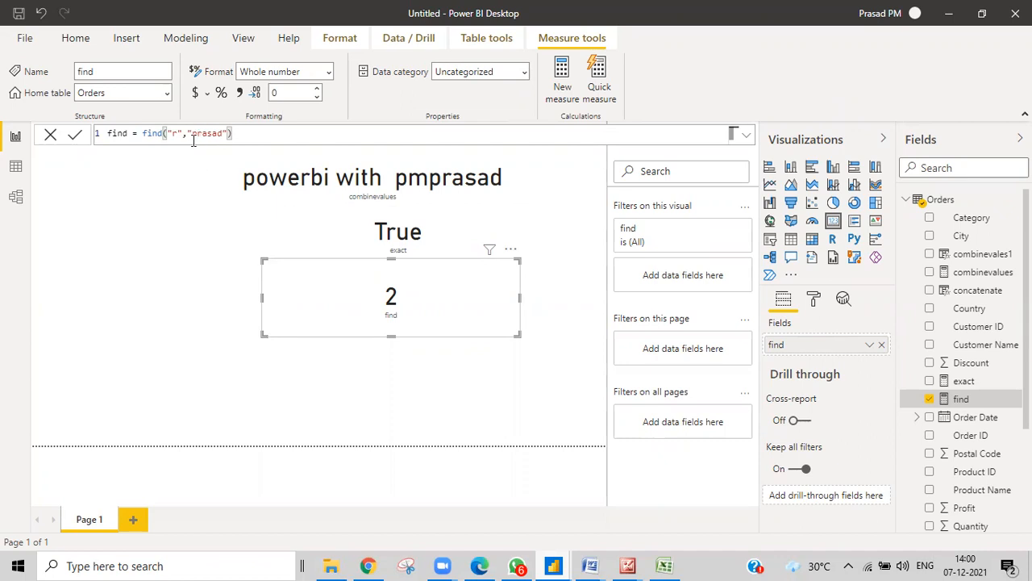
Change the find measure to search for "a" in "prasad", then append start position 1 and not-found value 0
click(179, 139)
key(BackSpace)
text(a)
key(Return)
text(,)
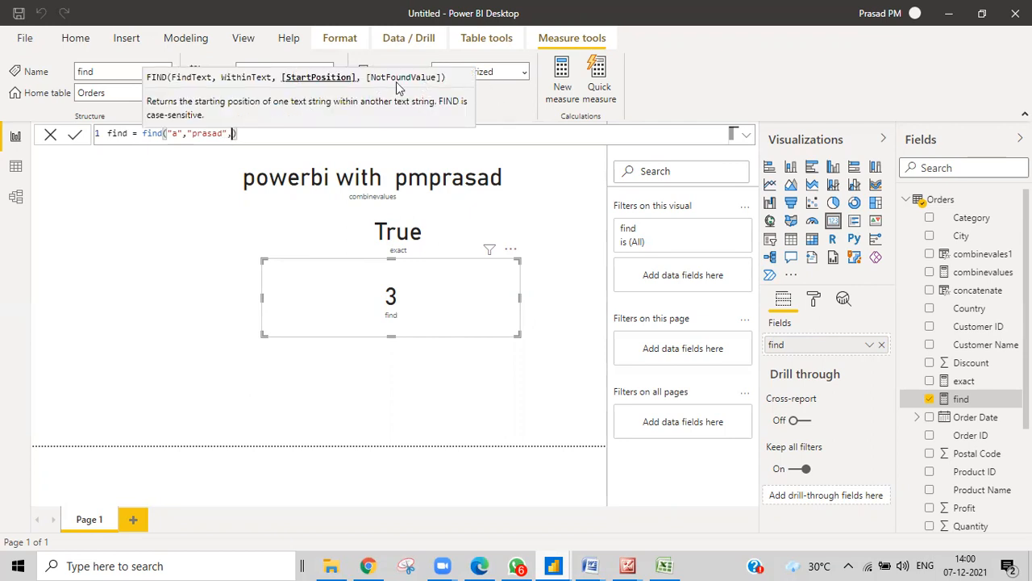
text(1,0)
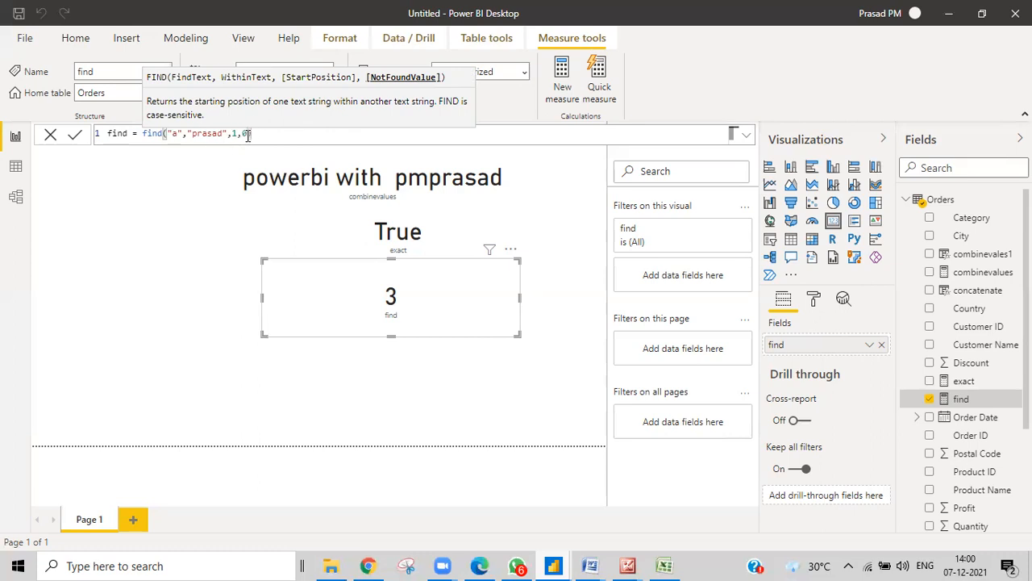
Change the find measure's search letter from "a" to "m" and commit the formula
click(177, 133)
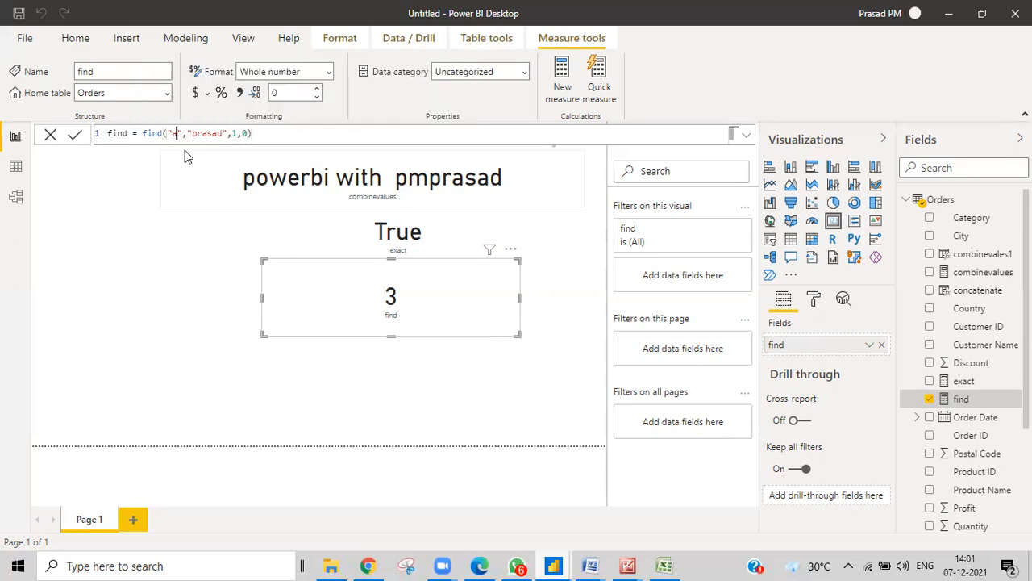
key(BackSpace)
text(m)
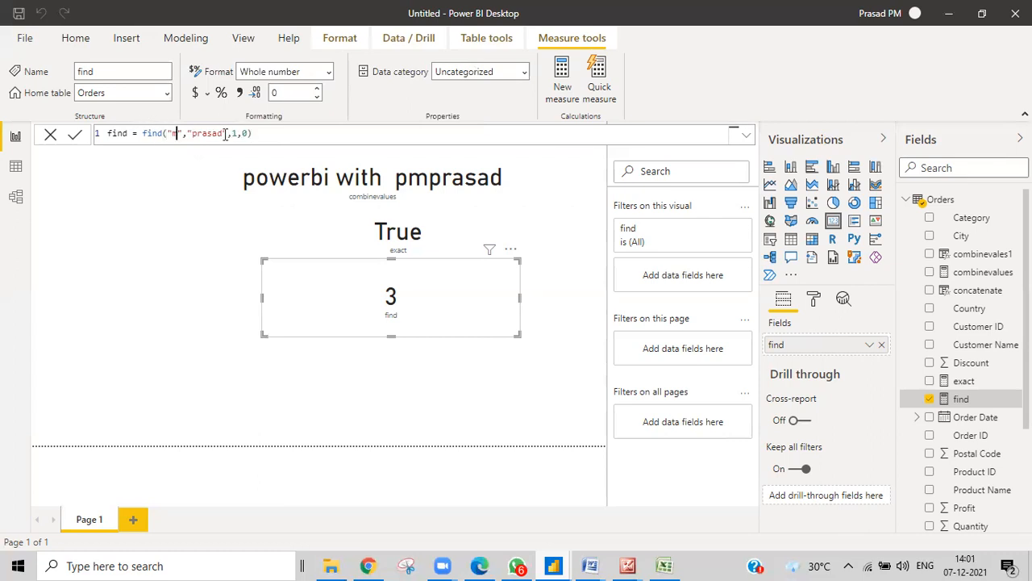
click(259, 134)
key(Return)
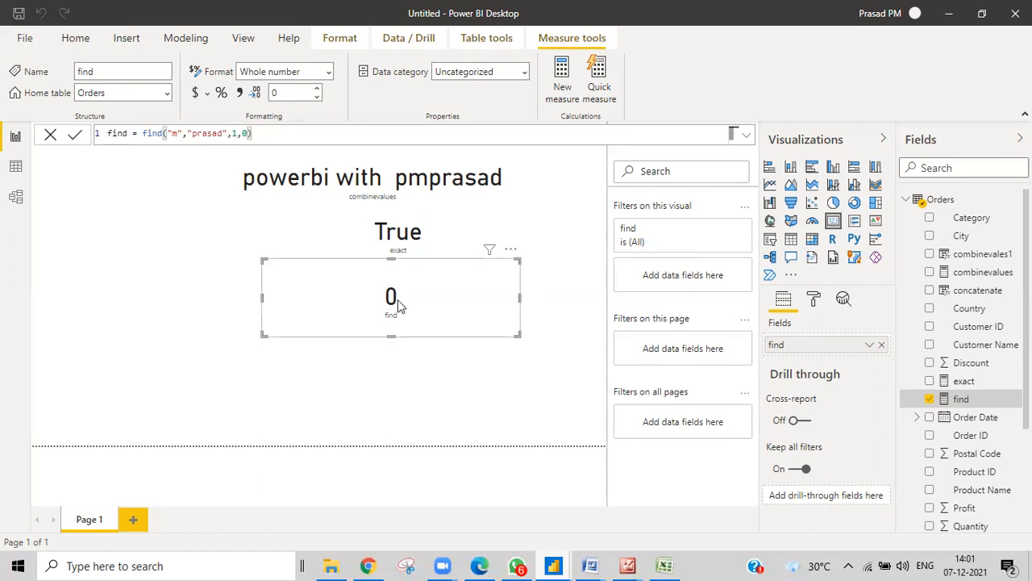
Switch the search letter to "r" with start position 3, so the card shows 0
click(175, 133)
key(BackSpace)
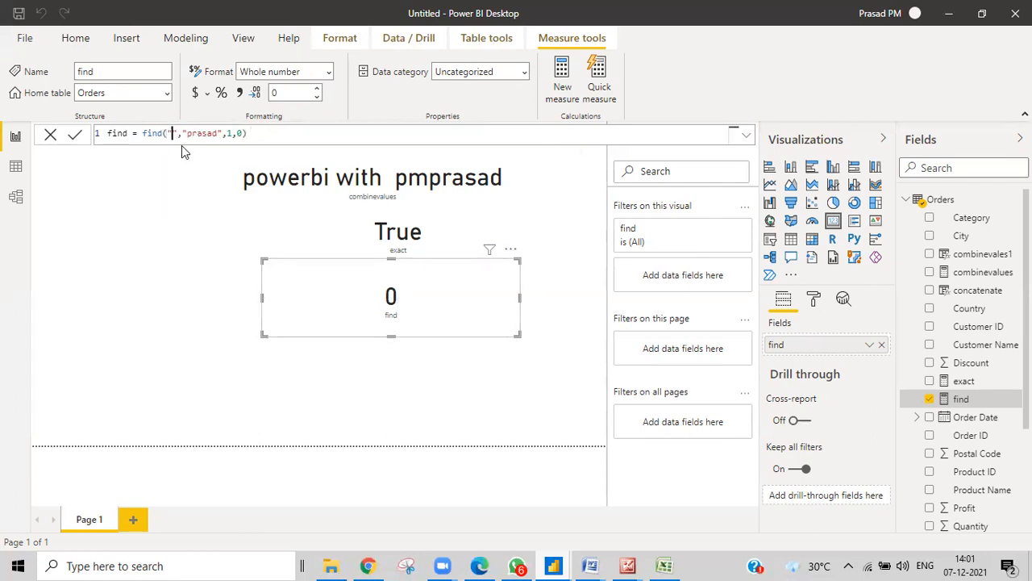
text(r)
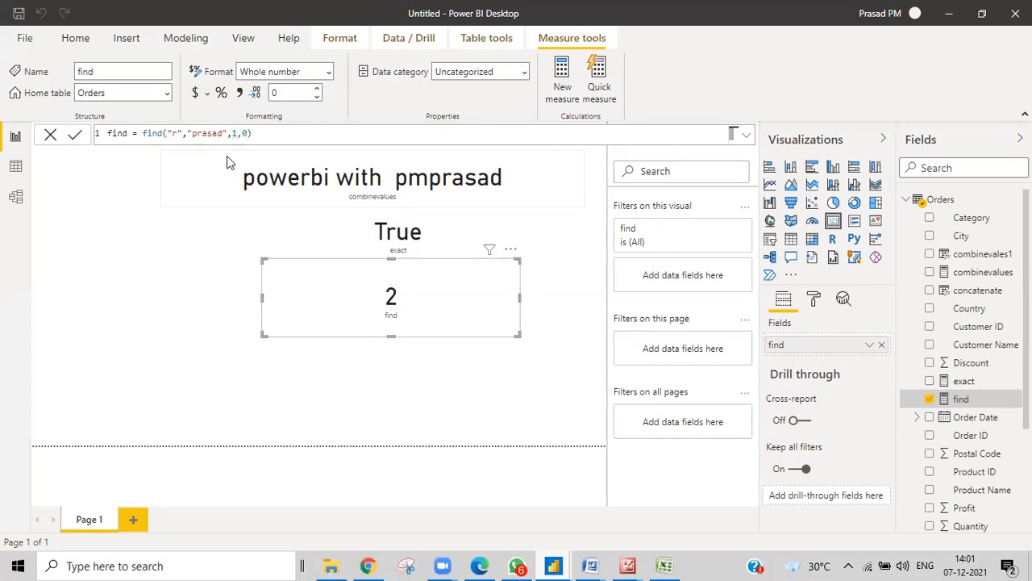
key(BackSpace)
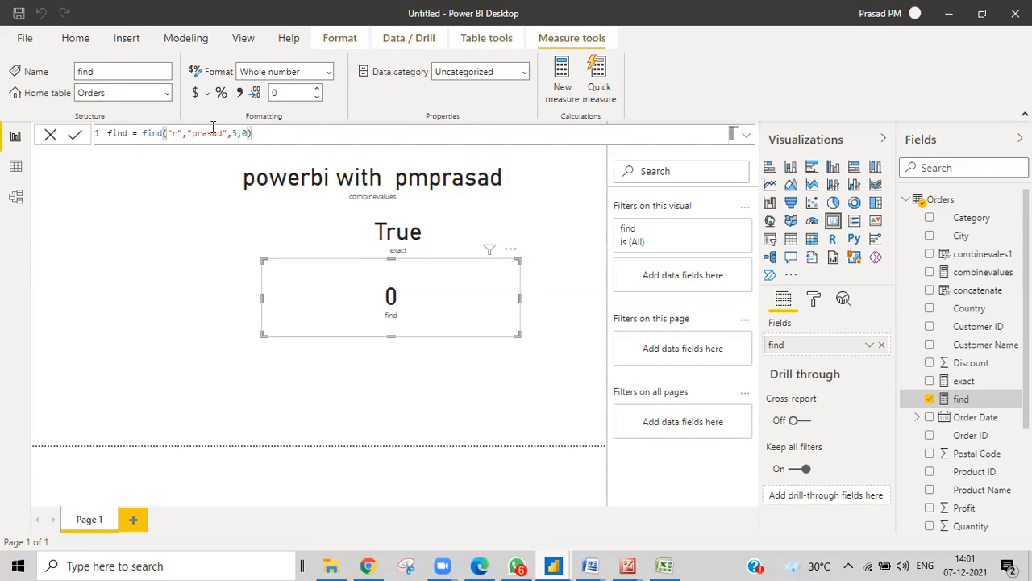
Search for "a" in "prasad" starting at position 3, so the card shows 3
key(BackSpace)
text(1)
click(178, 131)
key(BackSpace)
text(a)
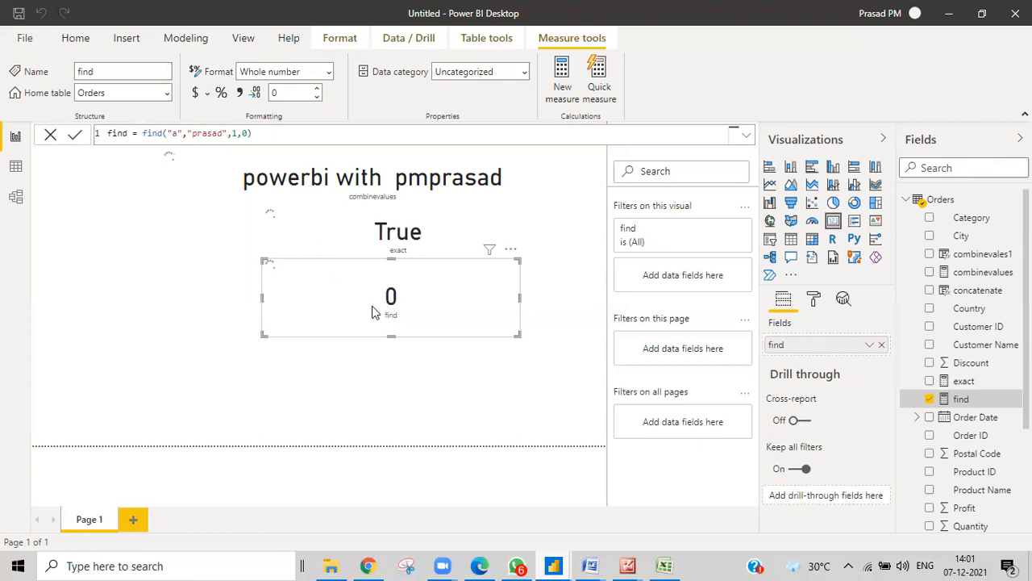
click(236, 134)
key(BackSpace)
text(3)
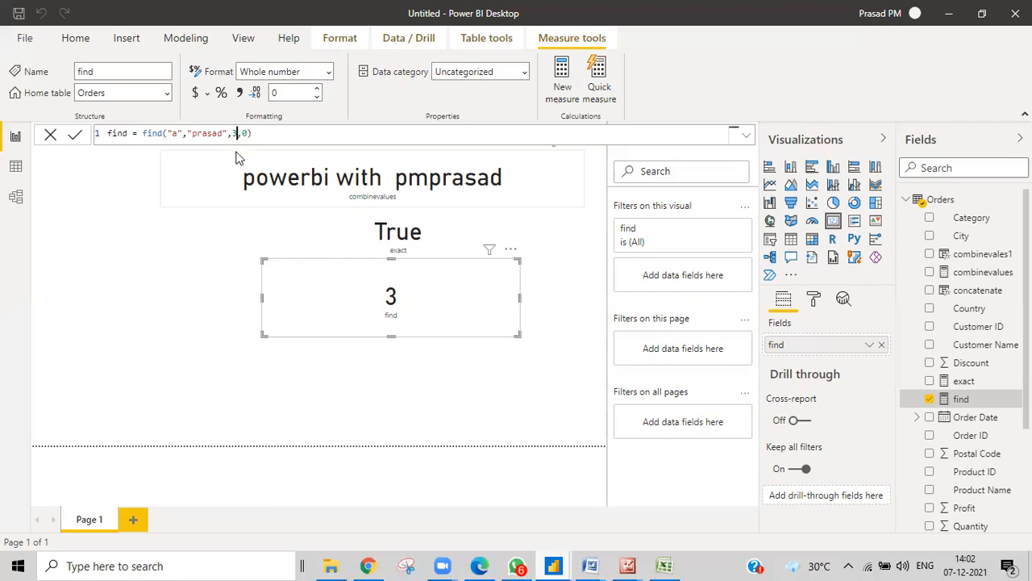
key(Return)
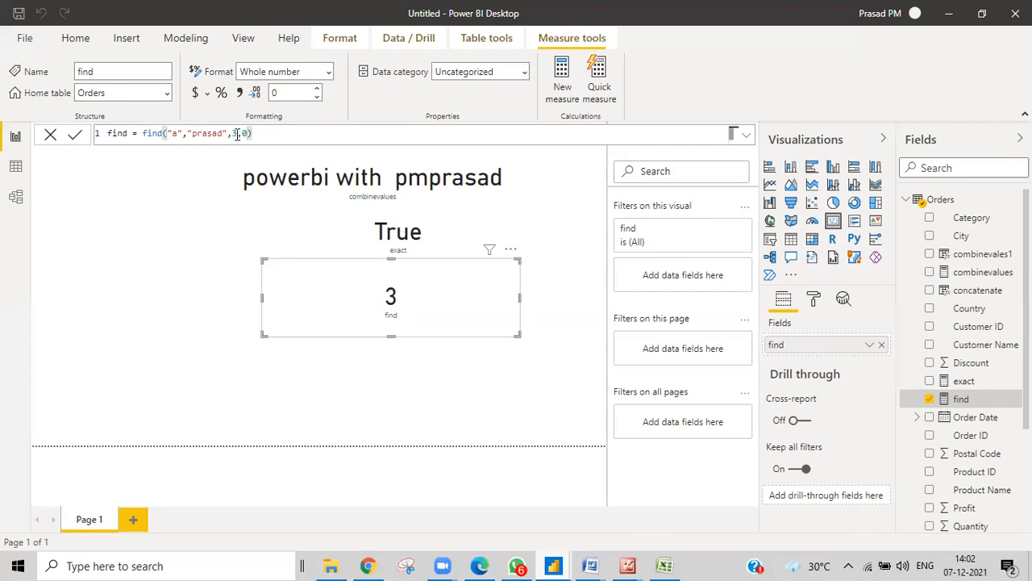
Change the start position to 4 so the card shows 5
key(Left)
key(Left)
key(Left)
key(BackSpace)
text(4)
key(Return)
Replace start position 4 with a nested find("a","prasad"), so the card shows 3
click(234, 135)
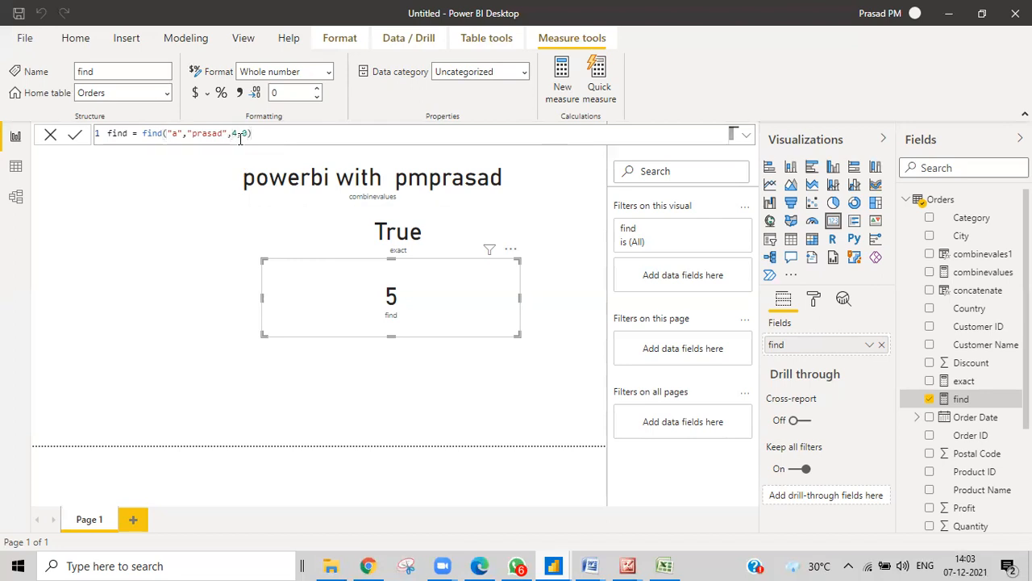
key(Delete)
text(fiv)
key(BackSpace)
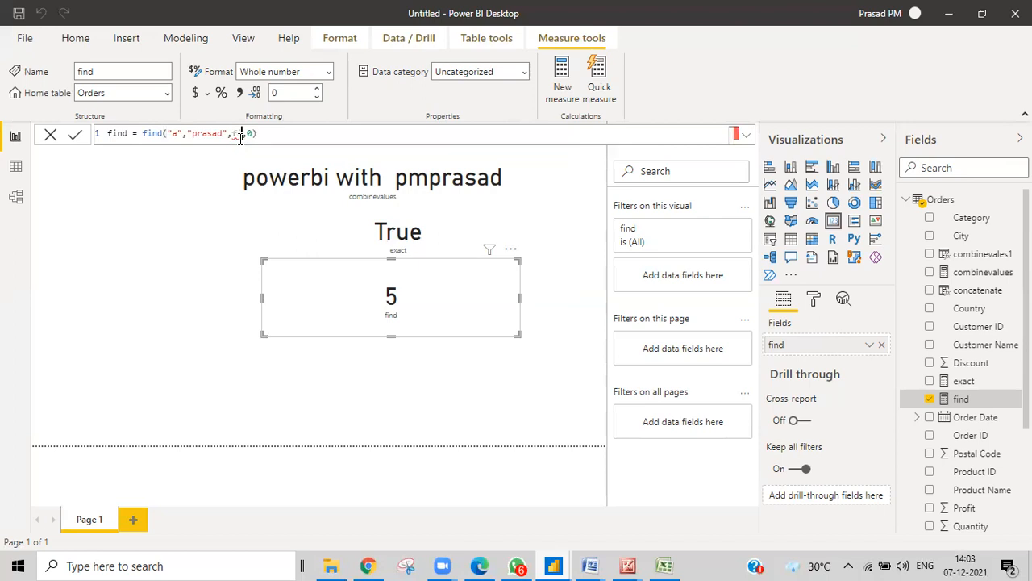
text(nd)
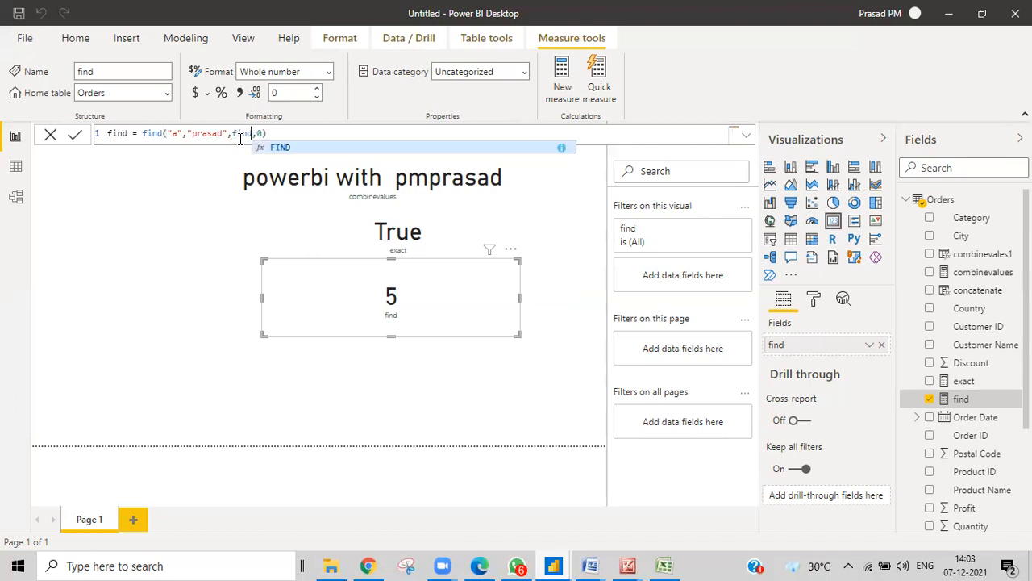
text(()
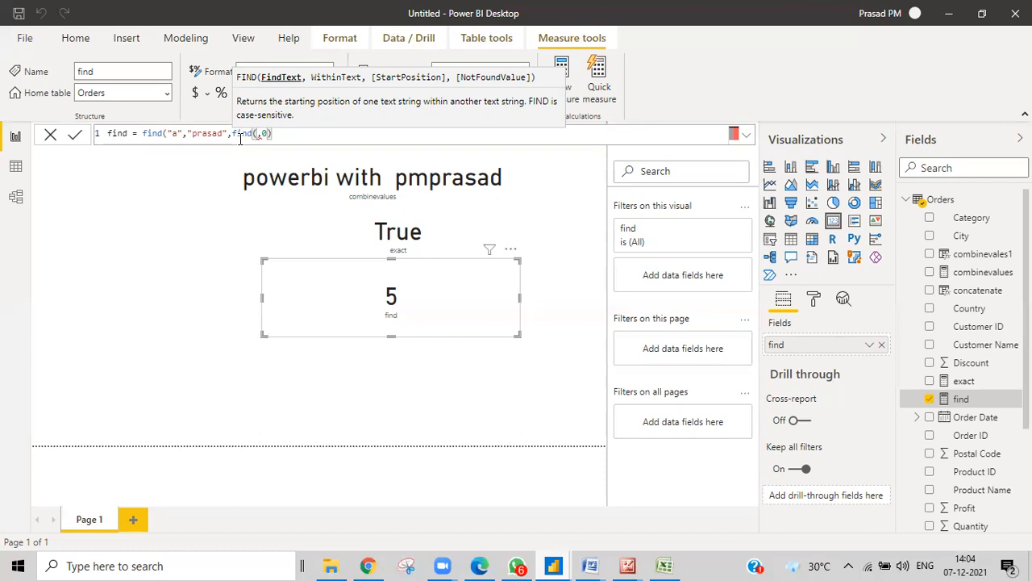
text("a",)
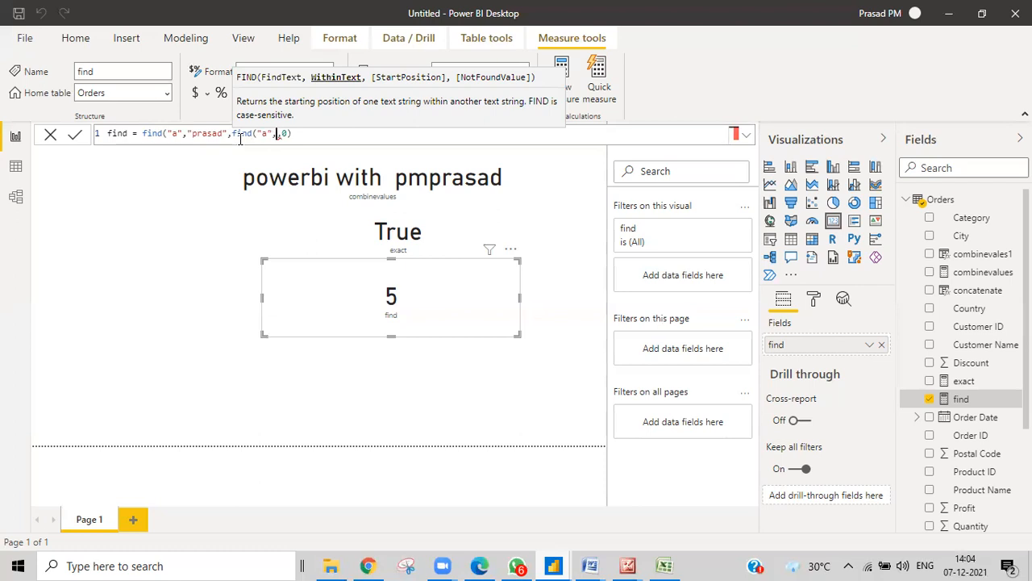
text("prasad")
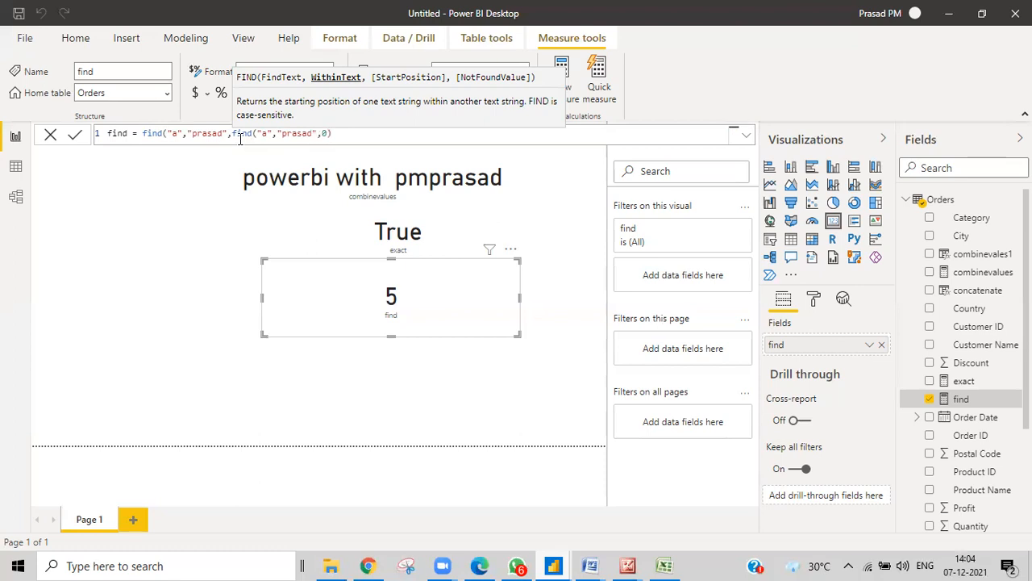
text())
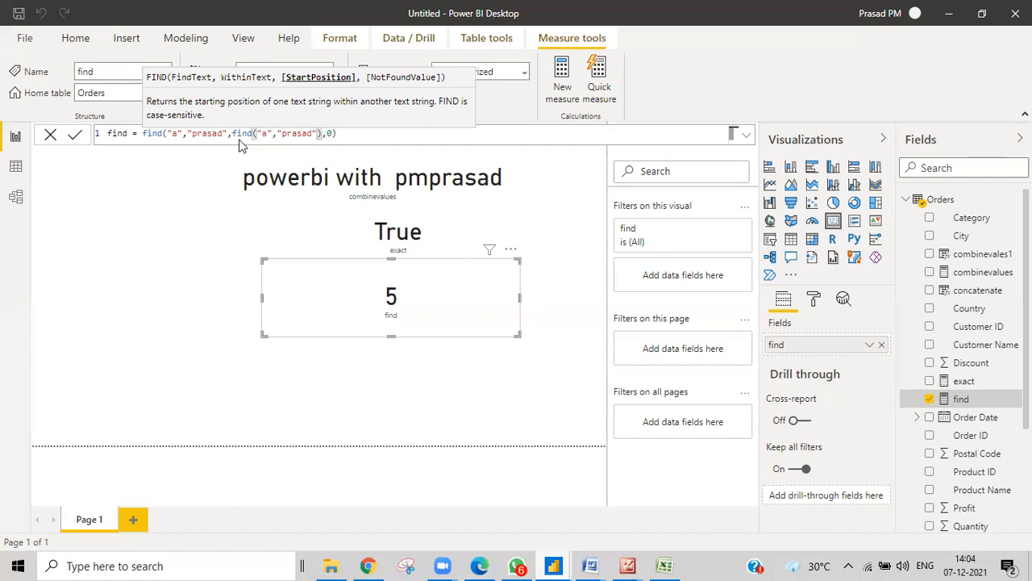
click(241, 139)
key(Return)
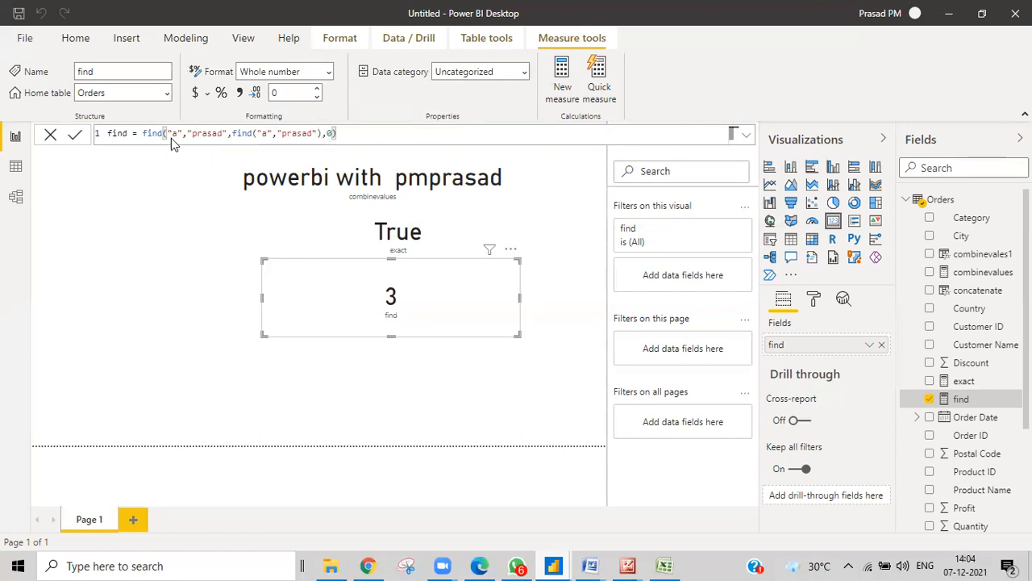
Add +1 after the nested find("a","prasad") so the card shows 5
click(321, 135)
text(+1)
drag(232, 134, 333, 135)
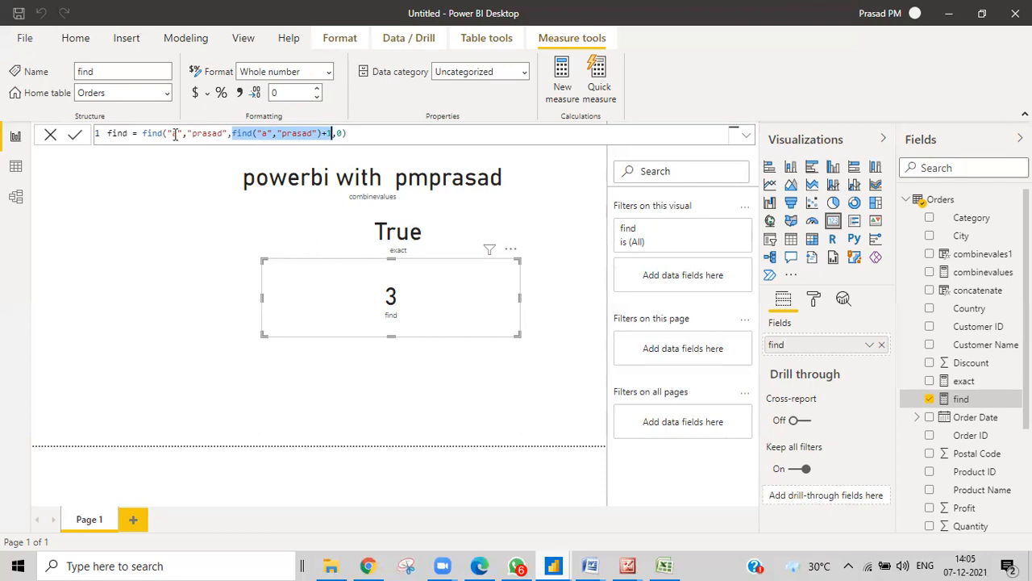
click(346, 135)
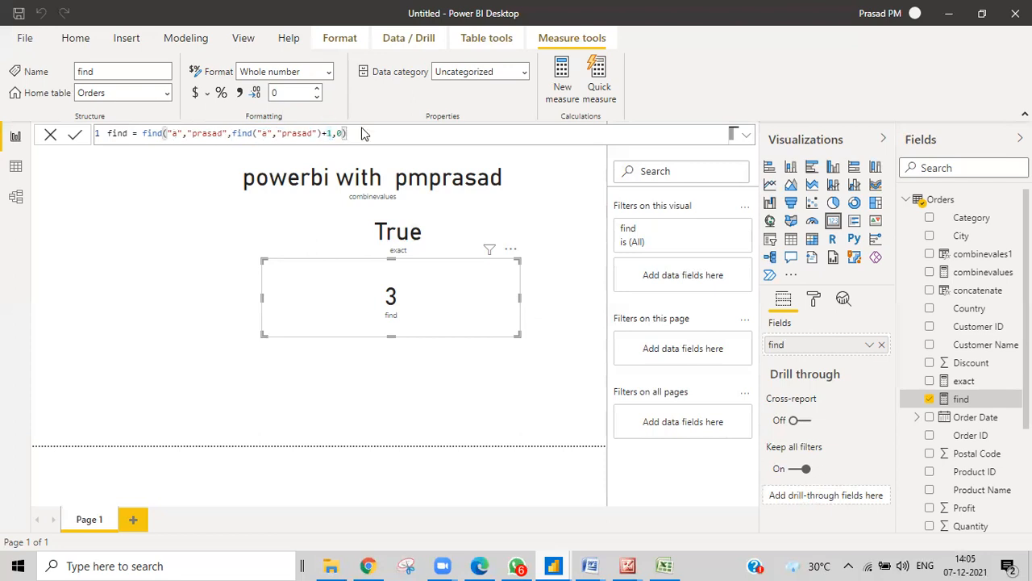
key(Return)
Lengthen the outer find's text from "prasad" to "prjhgkjgasad"
click(203, 136)
text(angkjg)
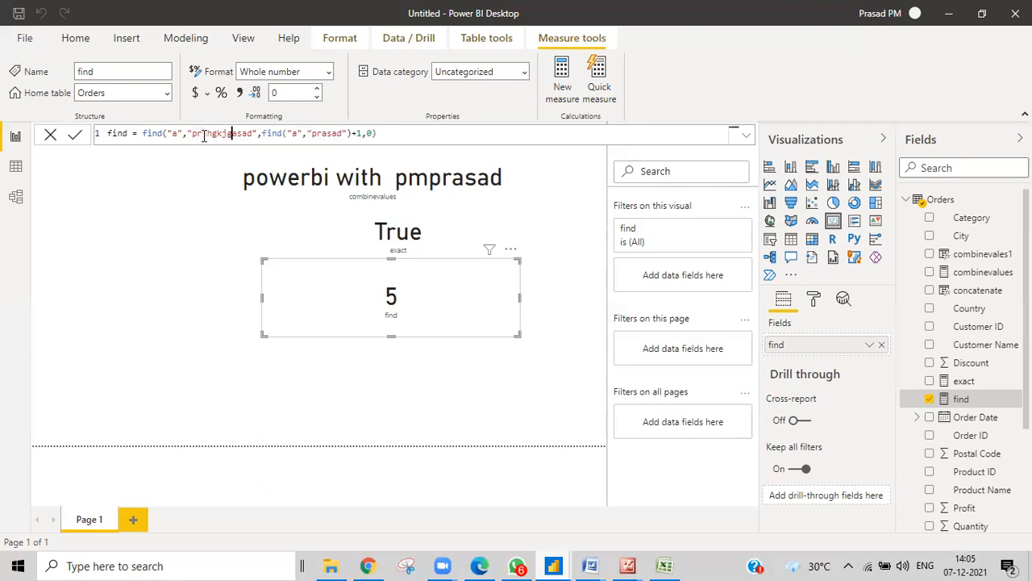
click(412, 137)
key(Return)
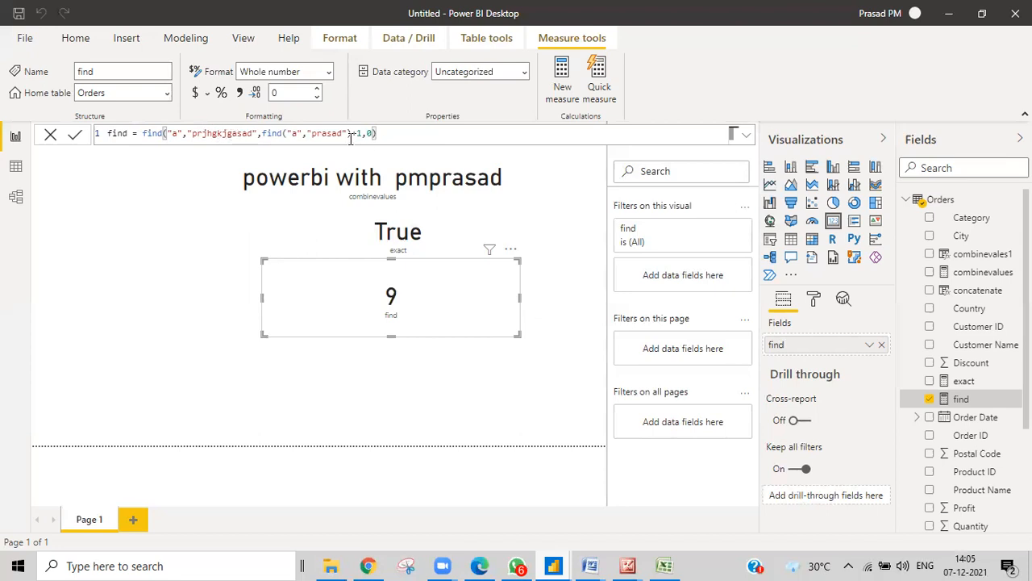
Paste "prjhgkjgasad" over the inner find's "prasad" so the card shows 11
drag(193, 134, 250, 133)
key(ctrl+c)
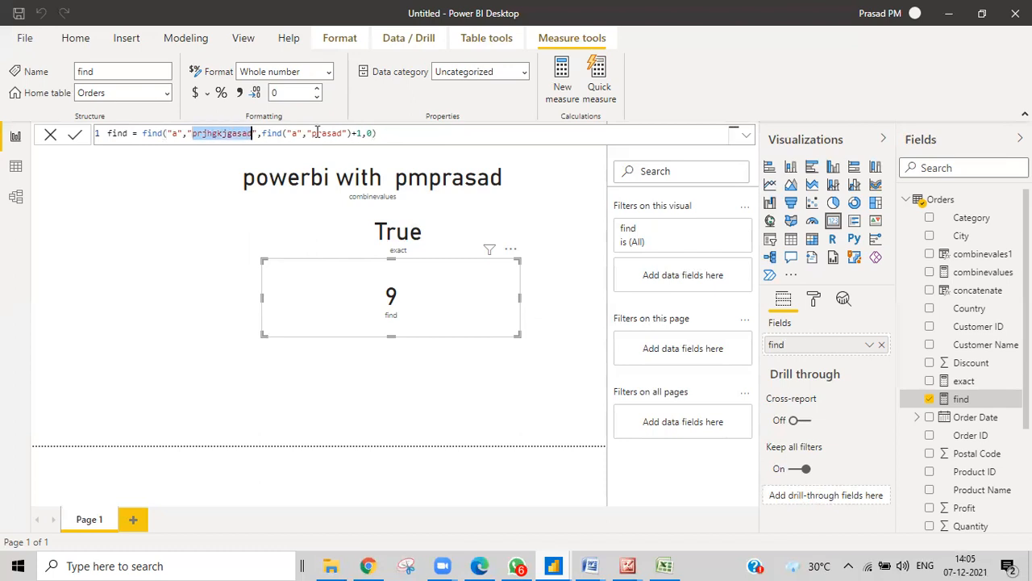
drag(312, 133, 343, 136)
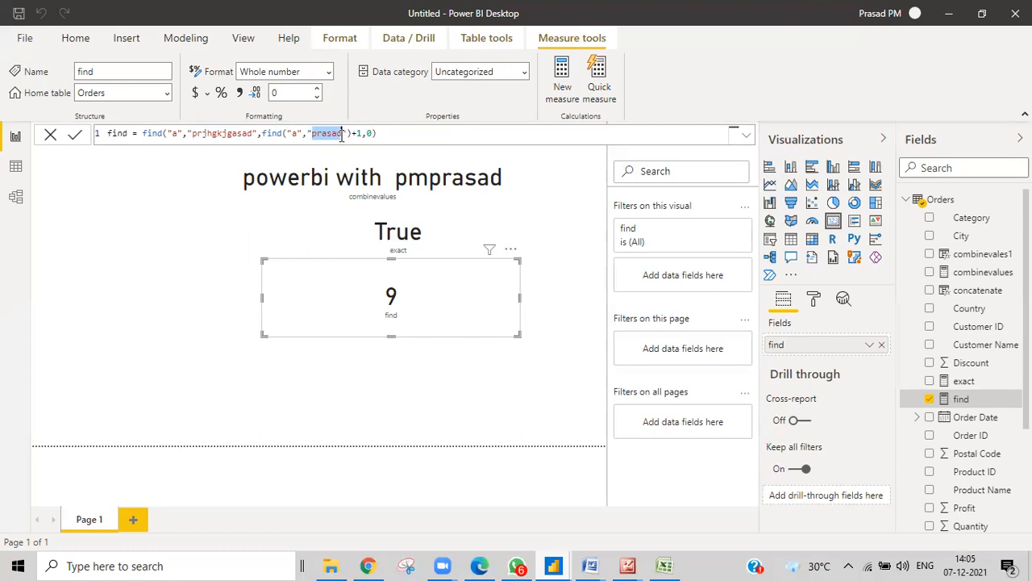
key(ctrl+v)
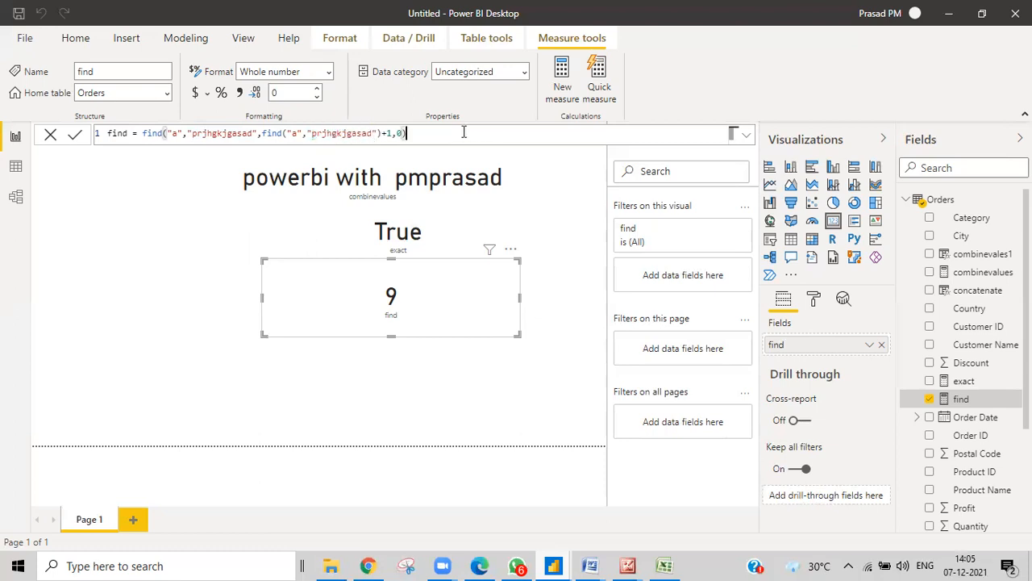
key(Return)
In the Excel Dax Text Functions sheet, review the FORMAT row's name, description and syntax
click(666, 565)
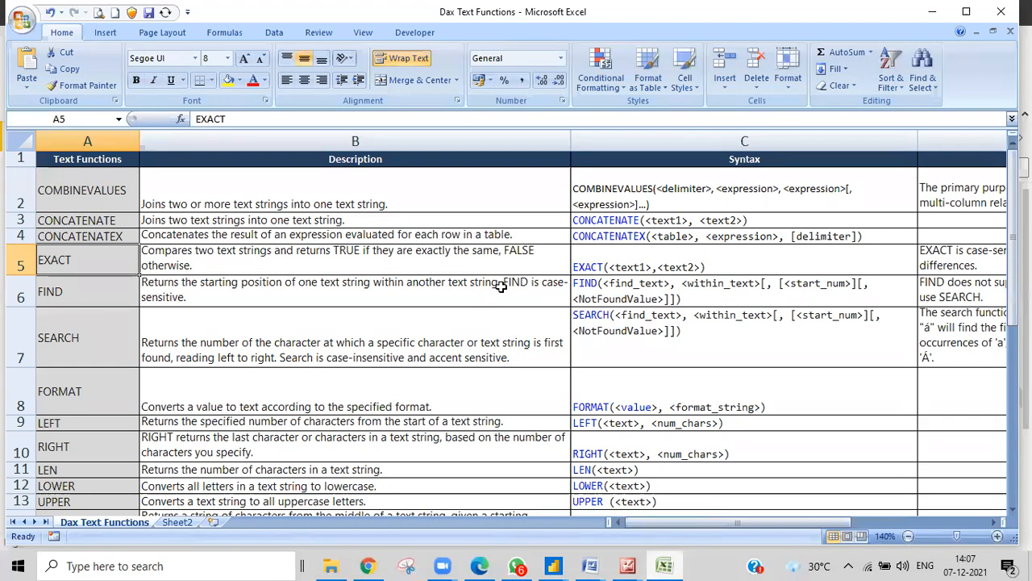
click(504, 391)
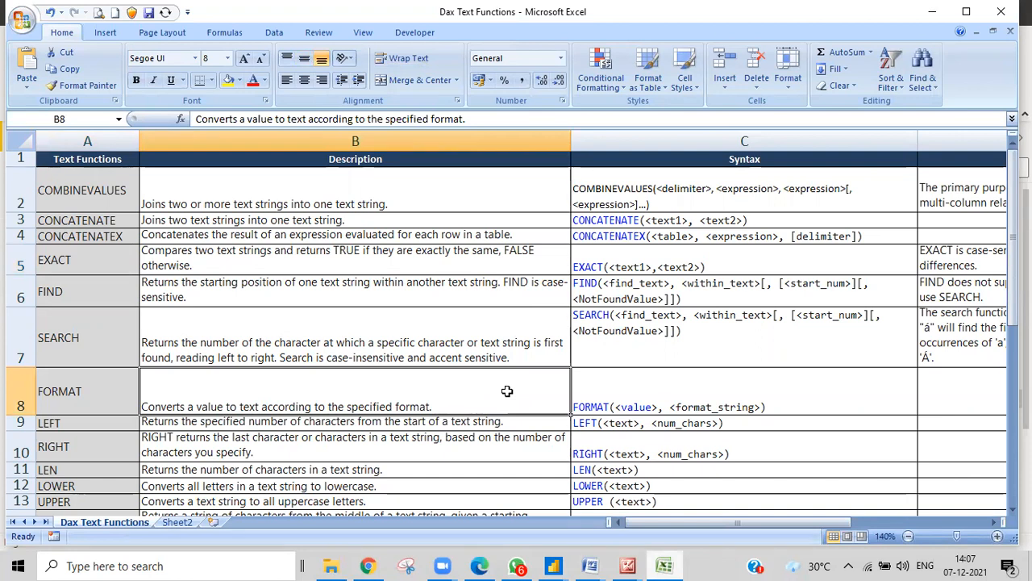
scroll(299, 457, down, 1)
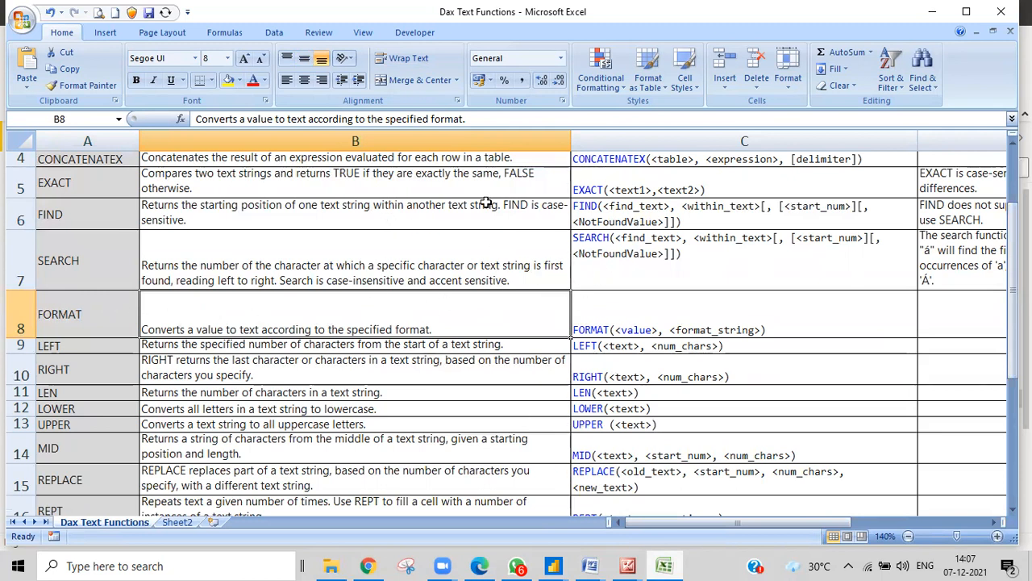
scroll(156, 371, down, 2)
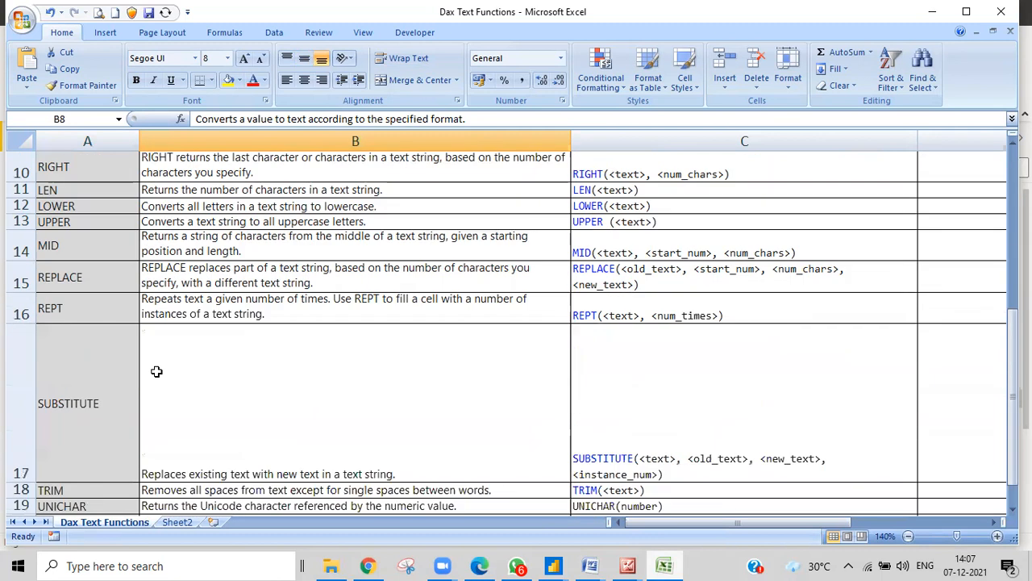
scroll(156, 371, down, 1)
scroll(156, 371, up, 4)
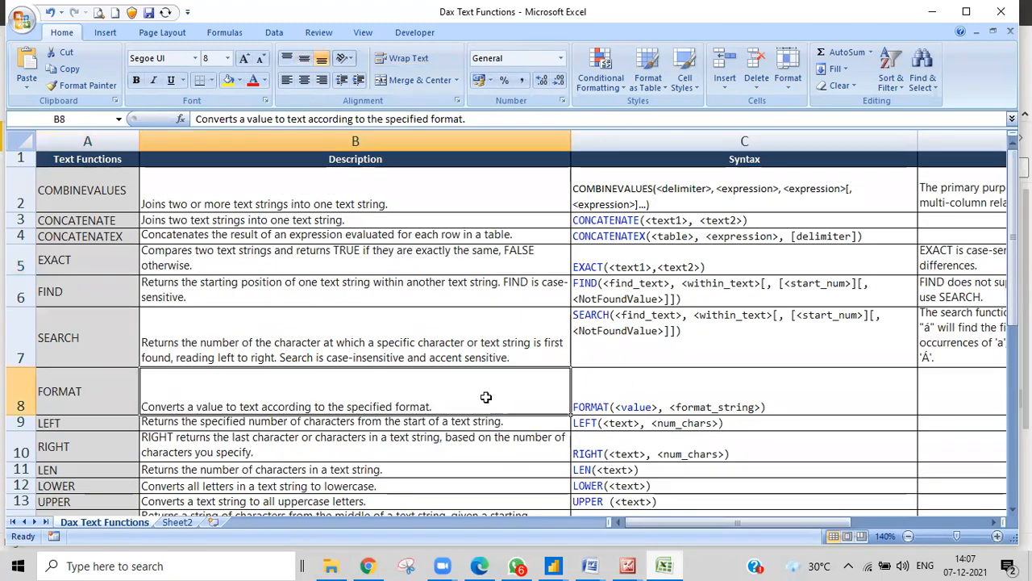
scroll(377, 363, down, 2)
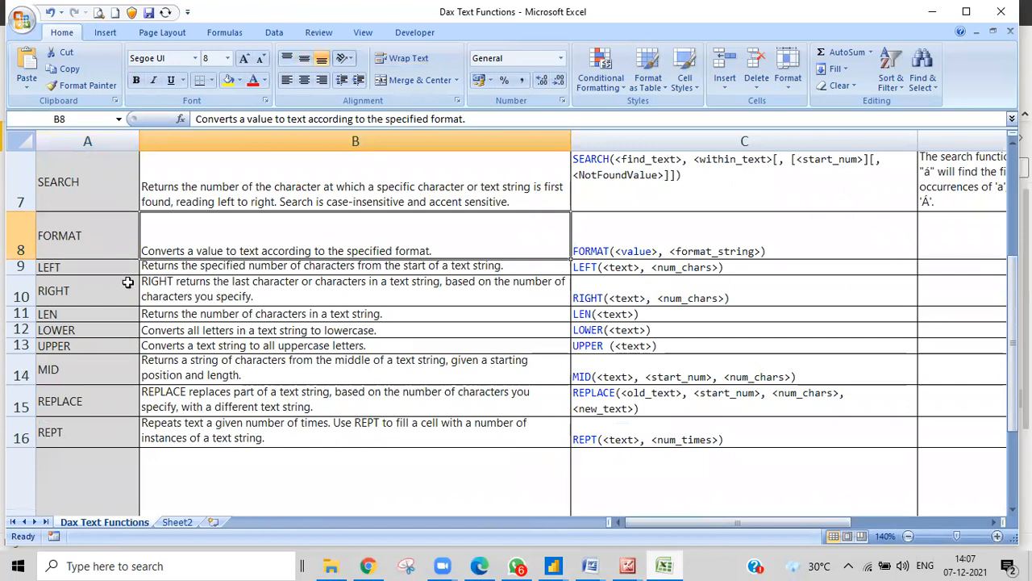
click(96, 240)
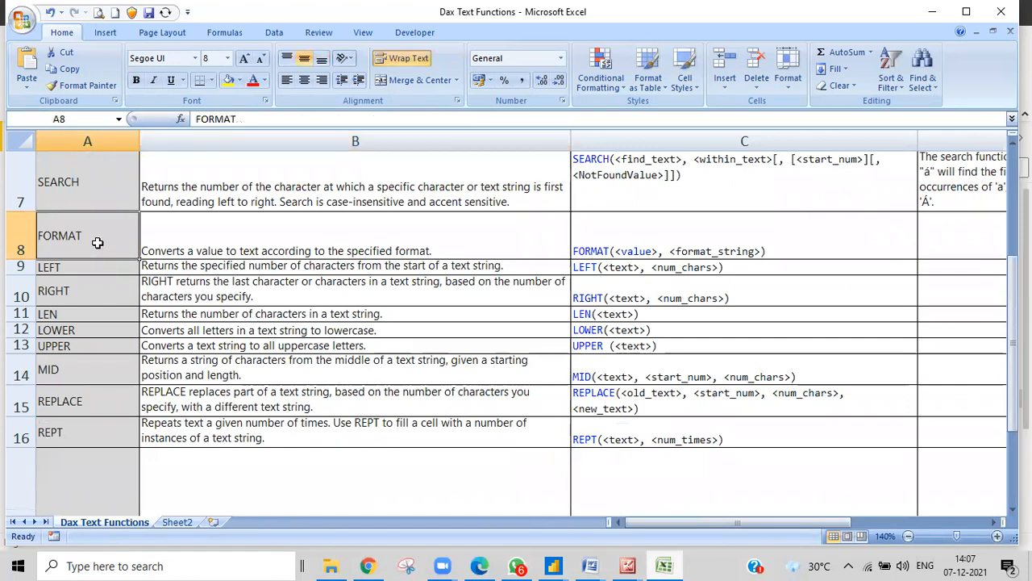
click(174, 240)
click(119, 241)
click(289, 235)
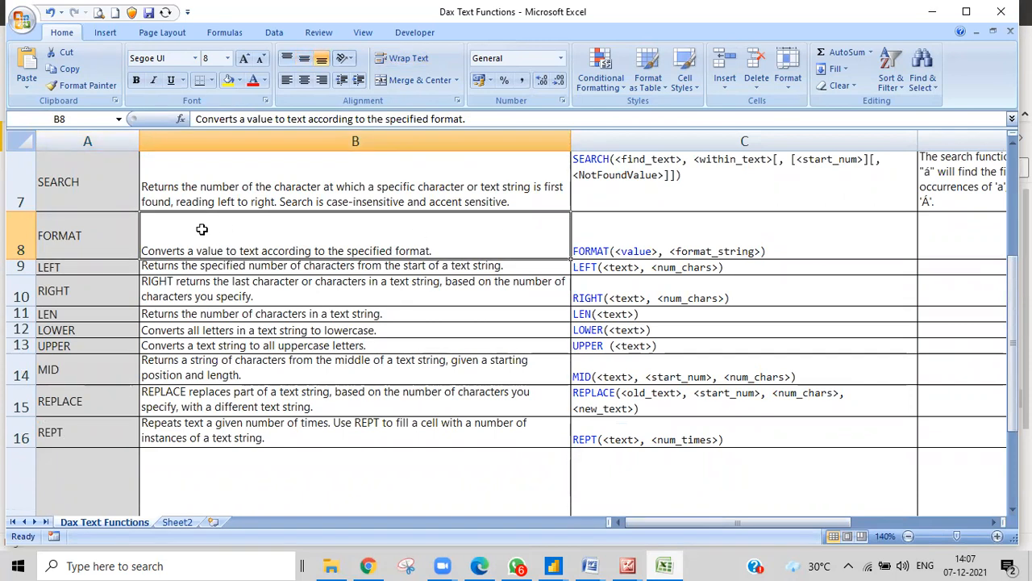
click(129, 234)
click(162, 239)
click(106, 242)
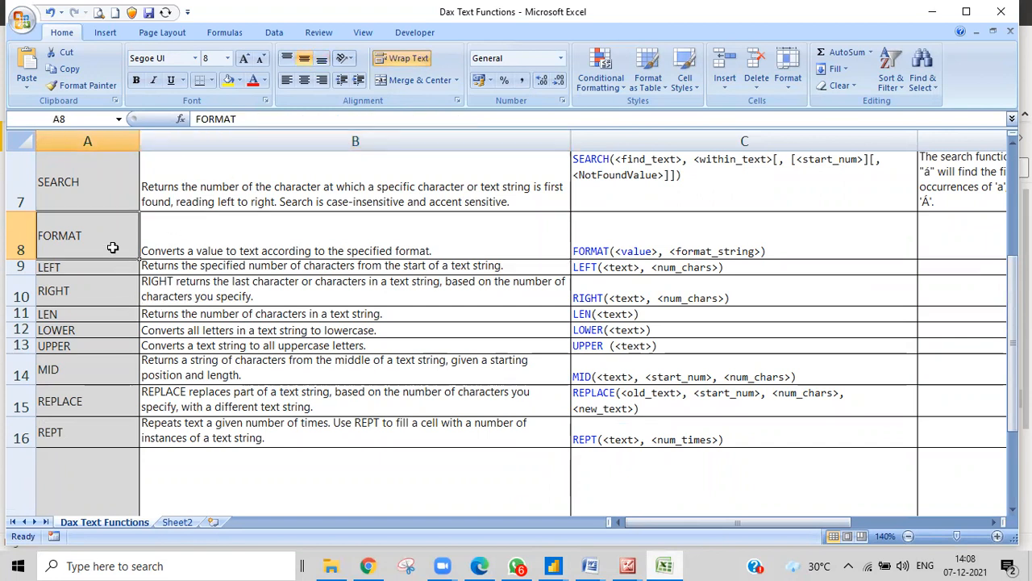
click(609, 236)
click(545, 234)
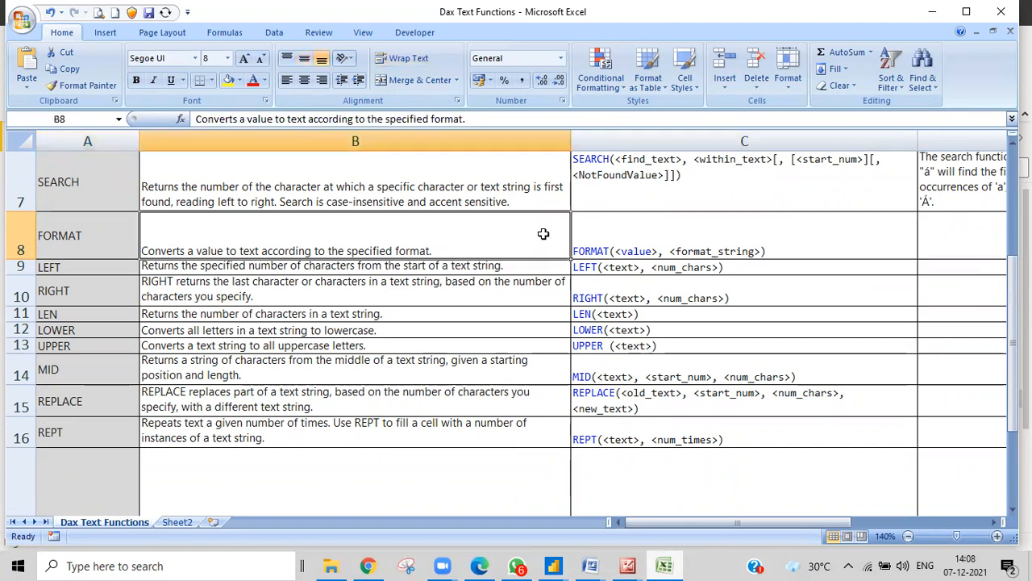
click(87, 235)
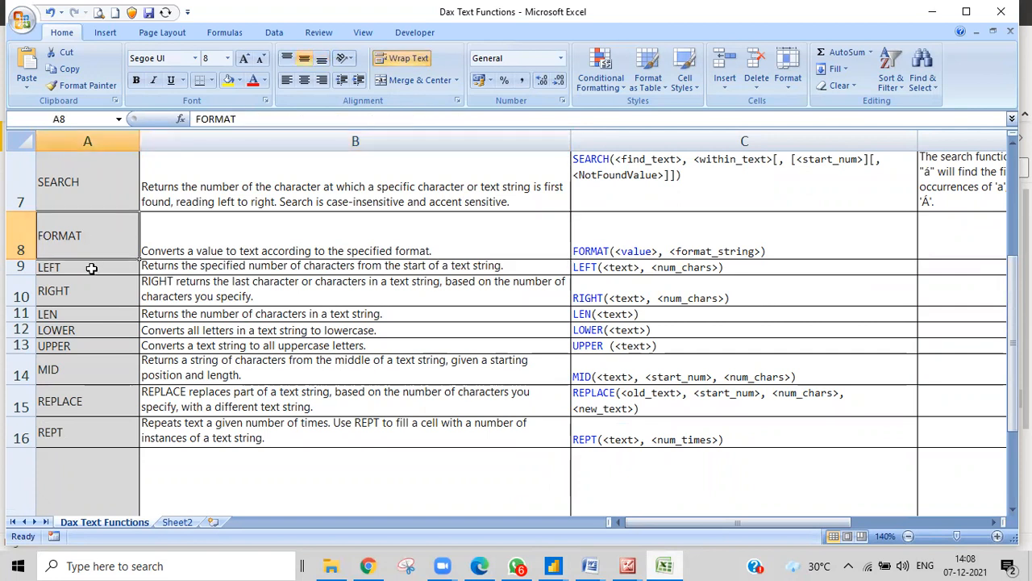
Look over the LEFT, LEN and RIGHT entries, then return to the Power BI report
click(91, 267)
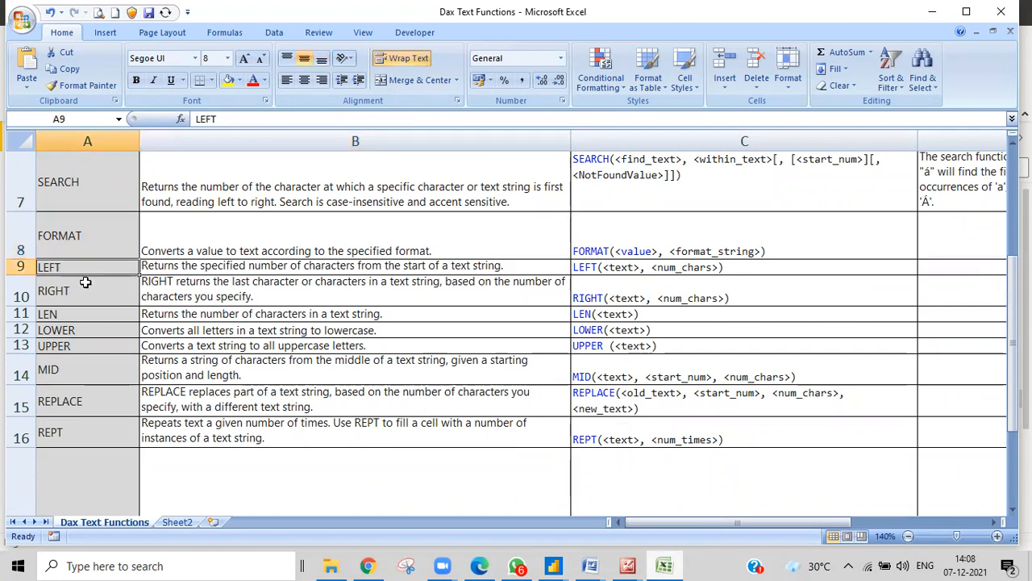
click(72, 311)
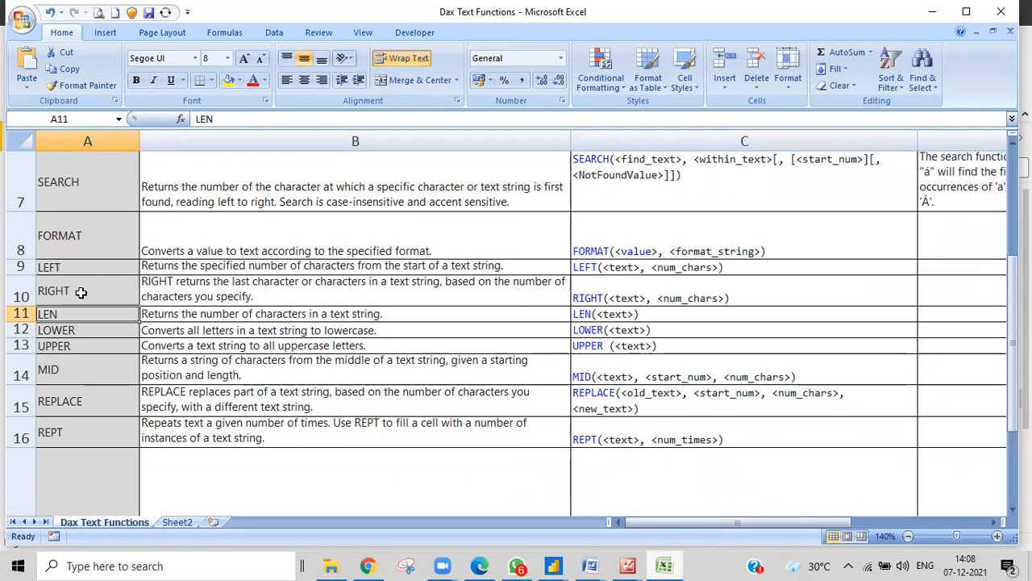
click(76, 292)
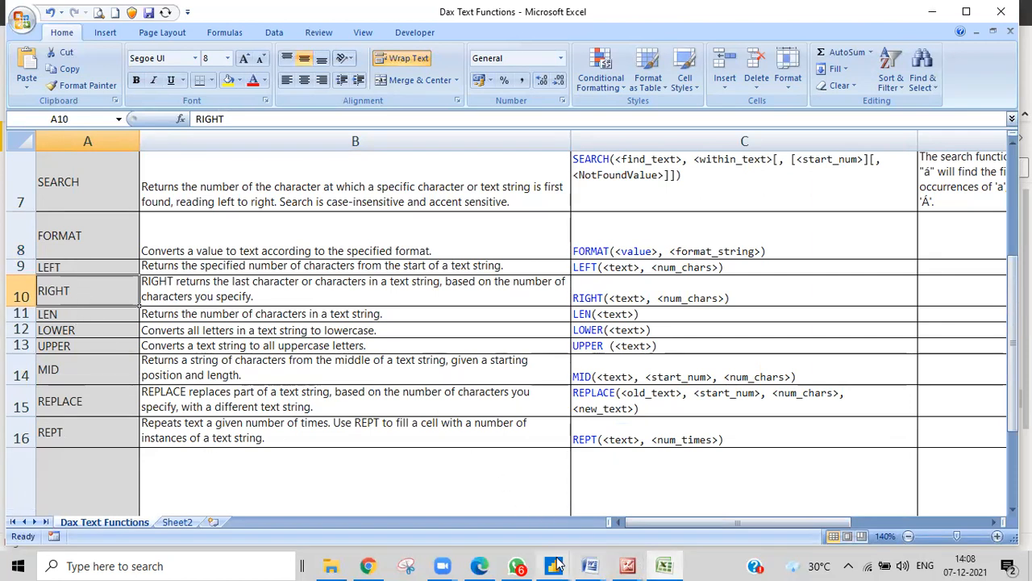
mouse_move(553, 565)
click(575, 467)
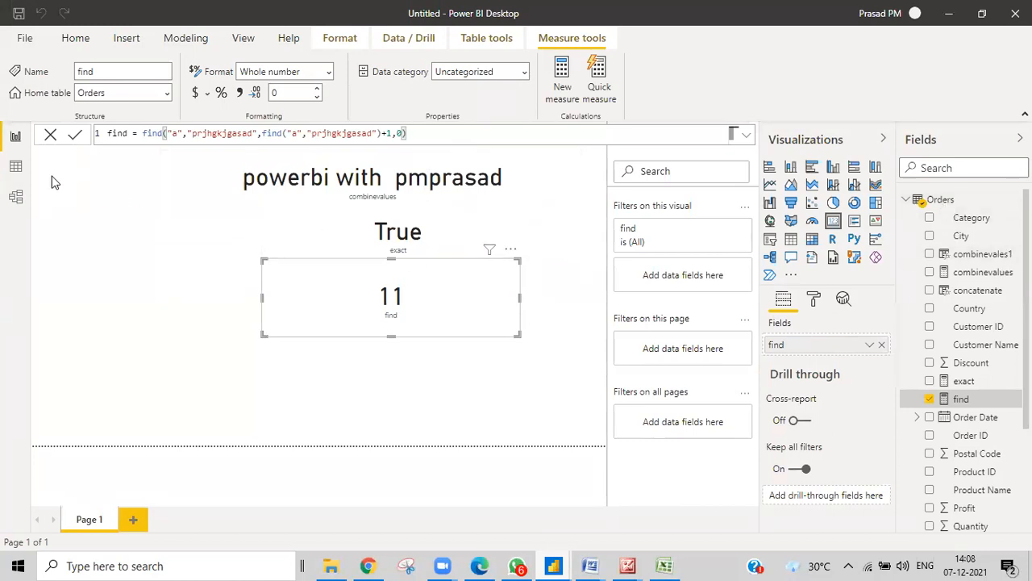
Switch between Data and Report views, then open and dismiss the Orders table's context menu
click(16, 165)
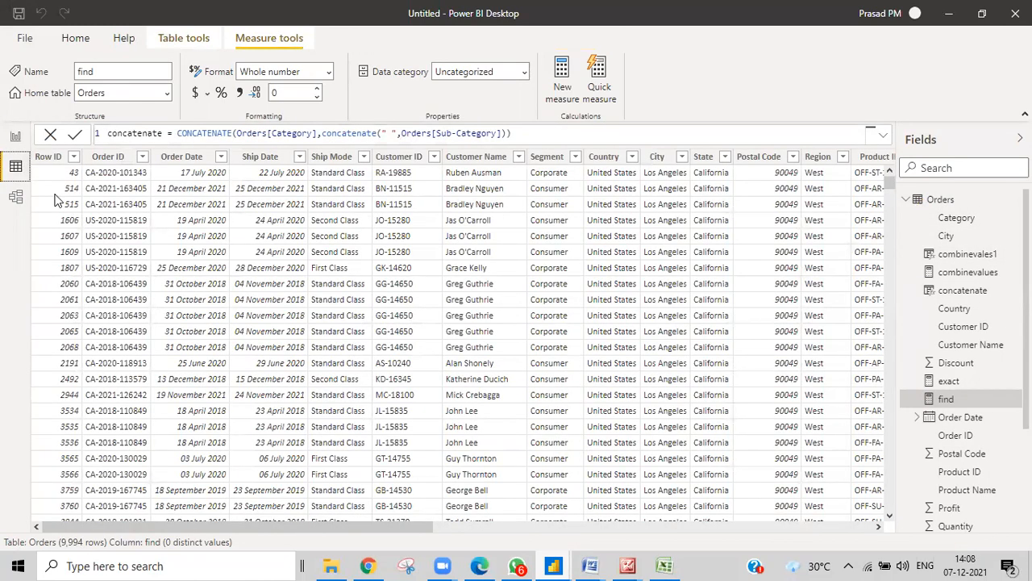
click(15, 136)
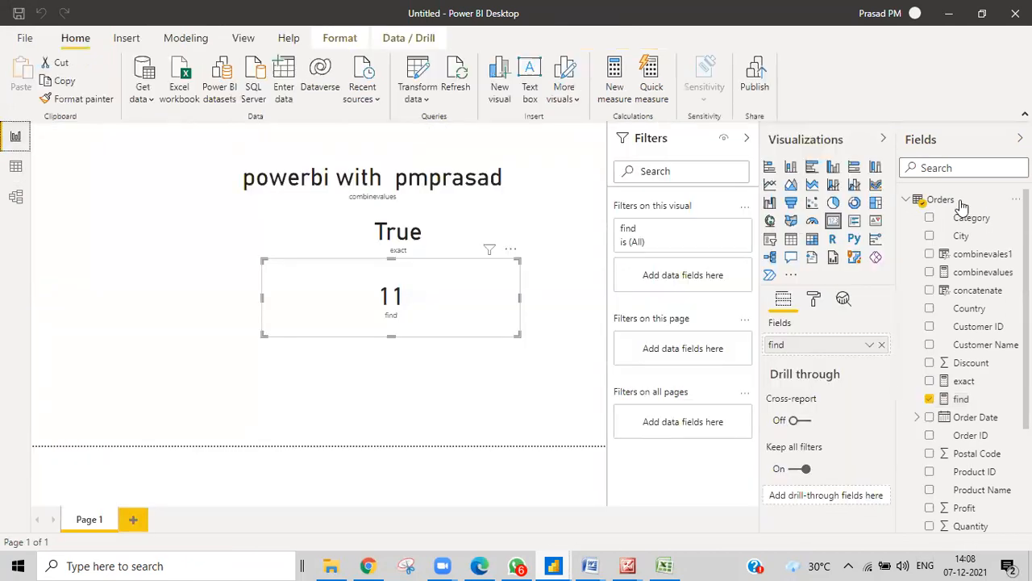
right_click(935, 199)
key(Escape)
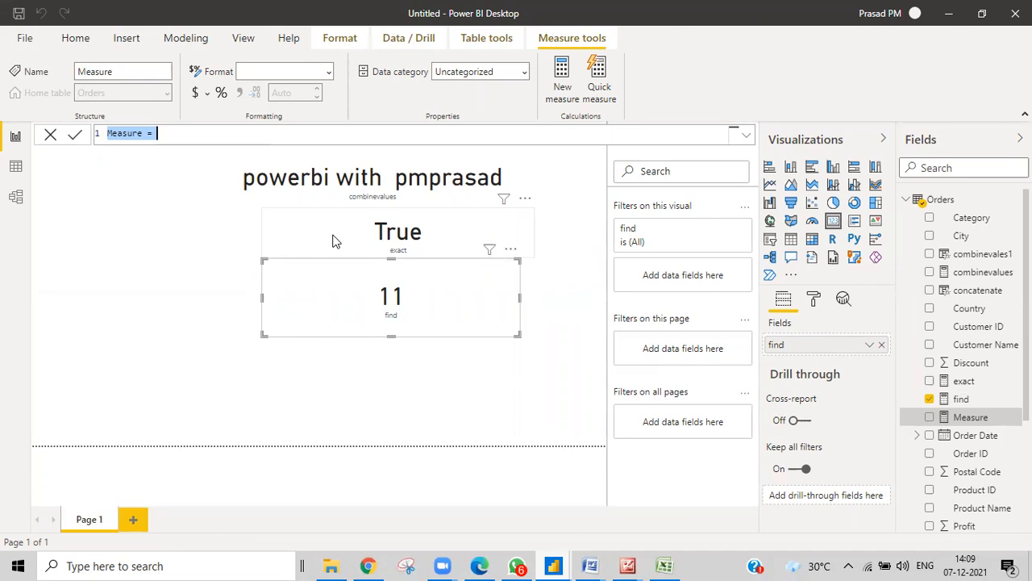
Start the new measure's definition as left = LEFT, clearing stray typed characters
key(BackSpace)
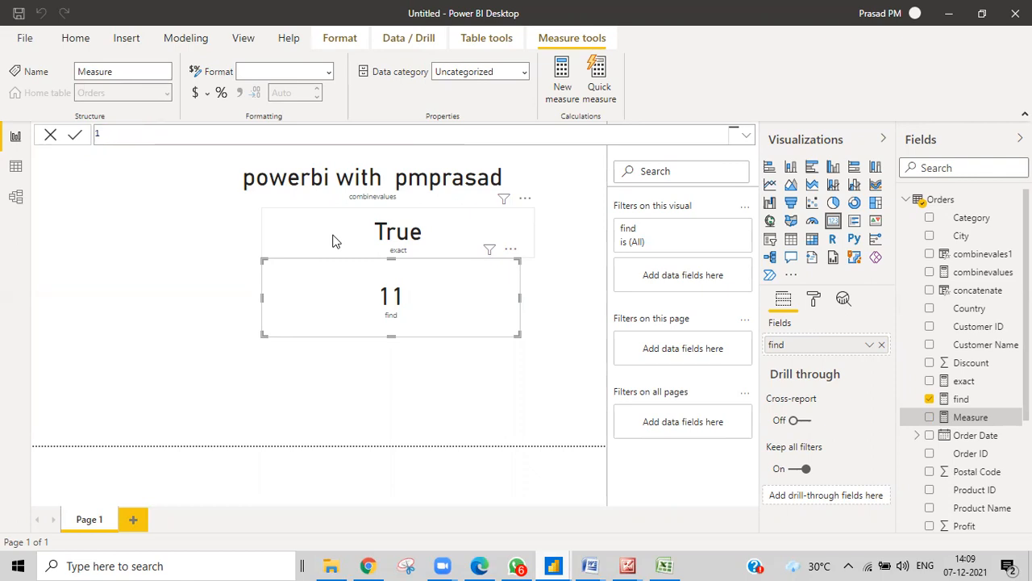
text(lefty)
key(BackSpace)
text(=)
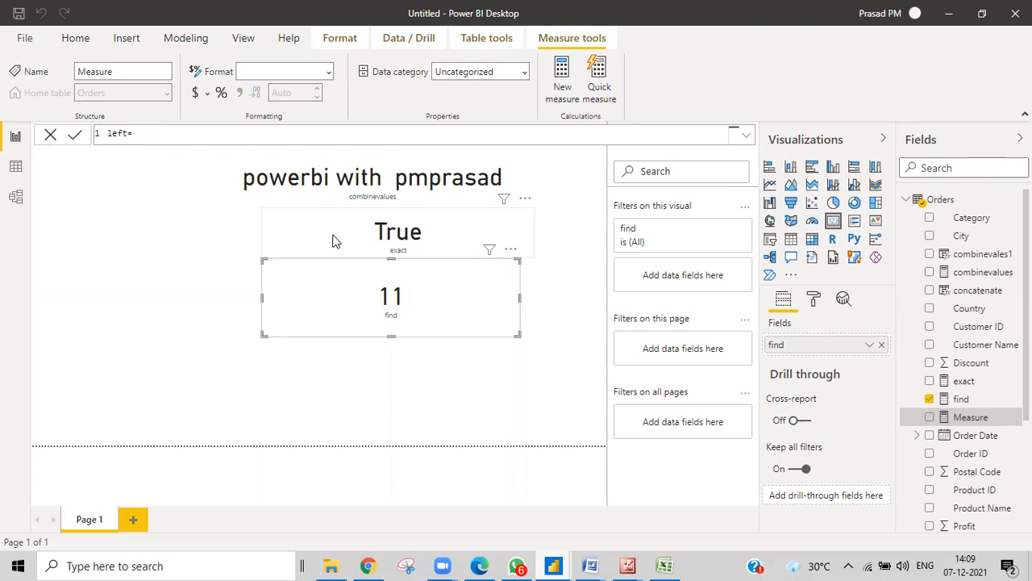
text(left)
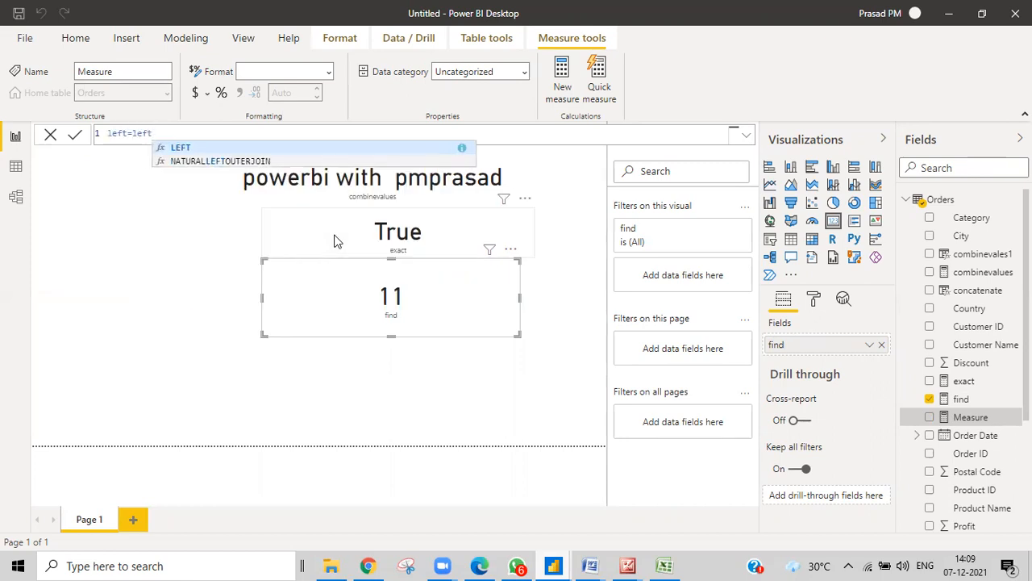
click(126, 133)
text(j=fkwjfgkfk)
key(BackSpace)
key(BackSpace)
key(BackSpace)
key(BackSpace)
key(BackSpace)
key(BackSpace)
key(BackSpace)
key(BackSpace)
key(BackSpace)
key(BackSpace)
key(BackSpace)
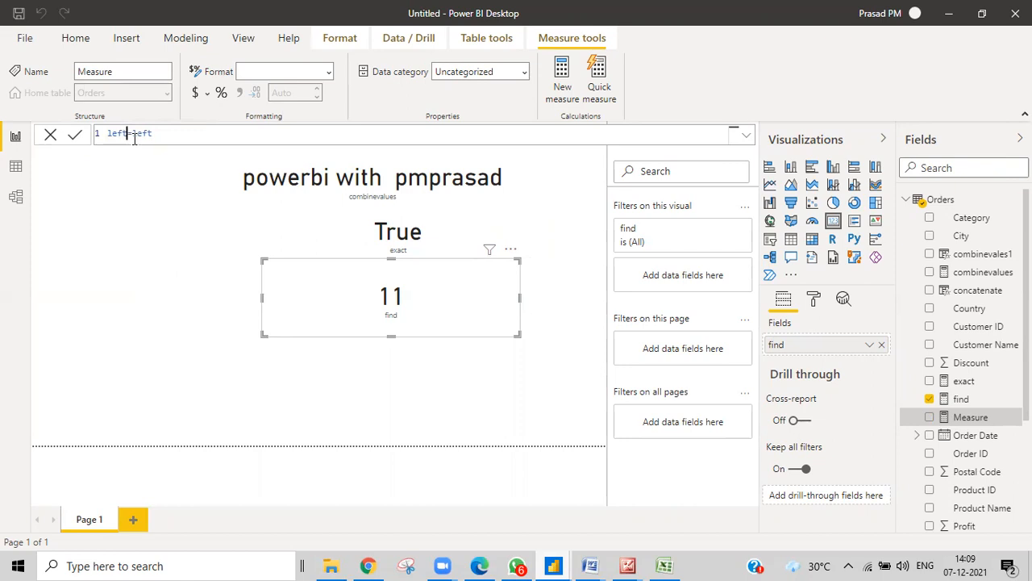
text(s=kdf)
key(BackSpace)
key(BackSpace)
key(BackSpace)
key(BackSpace)
key(BackSpace)
text(878)
key(BackSpace)
key(BackSpace)
key(BackSpace)
Complete the formula as LEFT("pmprasad",2) and commit it
text(()
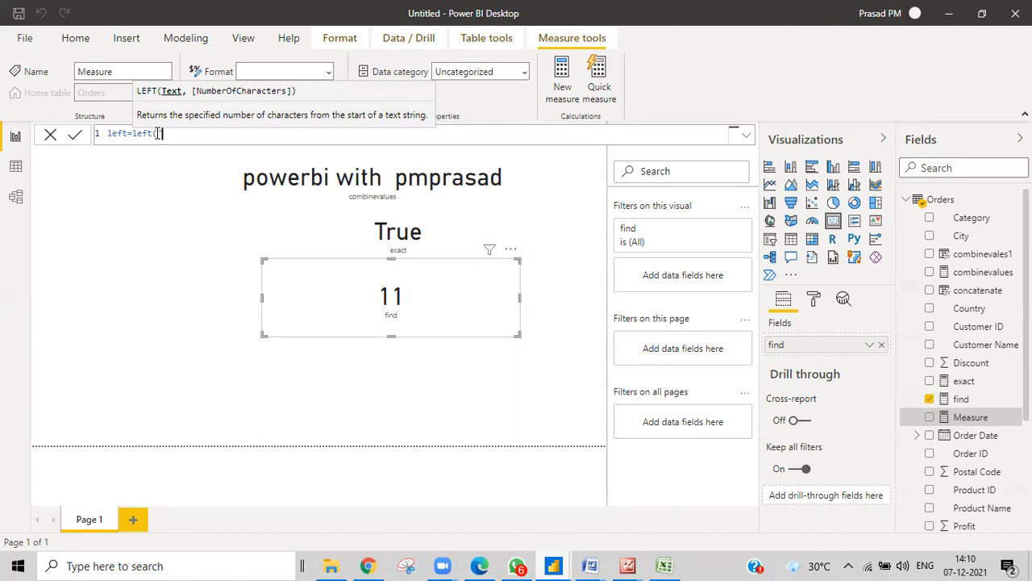
text("prasad",)
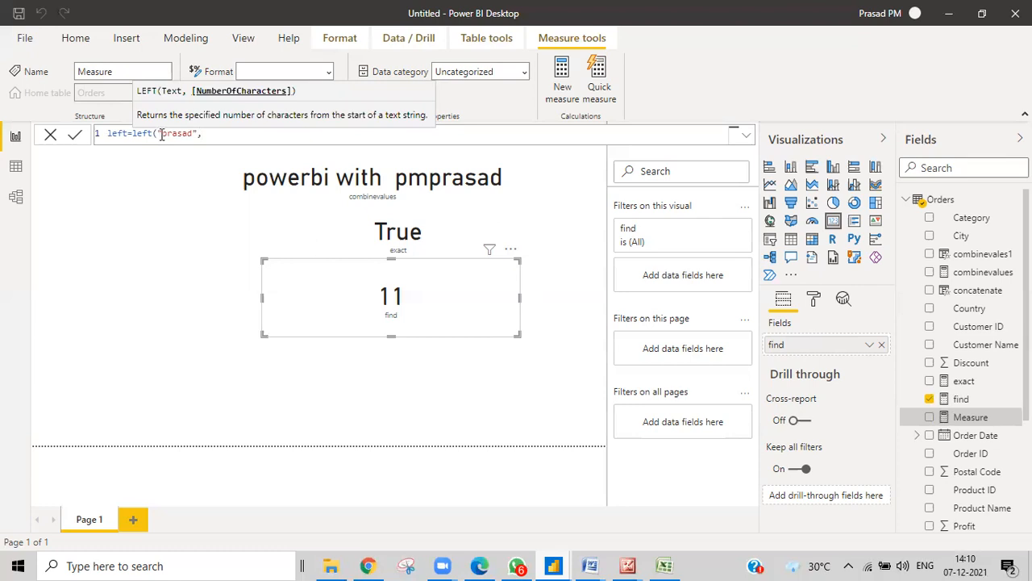
click(161, 134)
text(pm)
click(213, 136)
text(2))
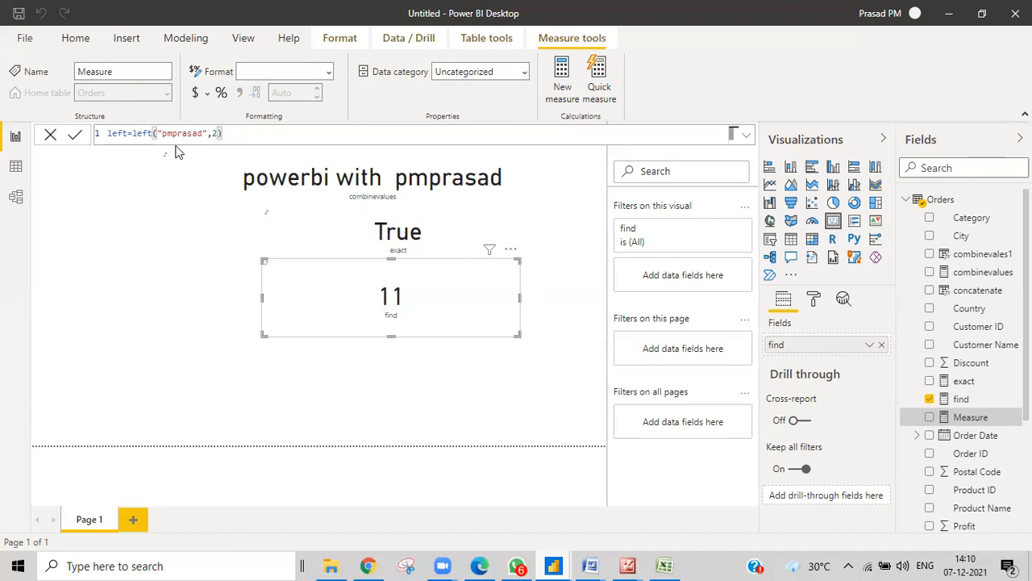
click(412, 405)
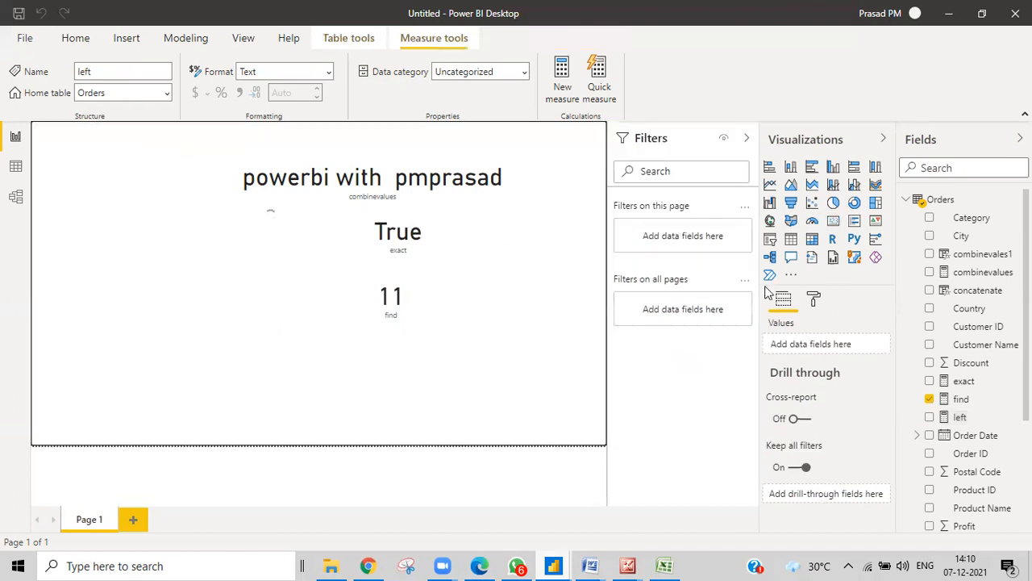
Add a card beside the 11 card showing the left measure's result, pm
click(833, 221)
drag(202, 409, 555, 406)
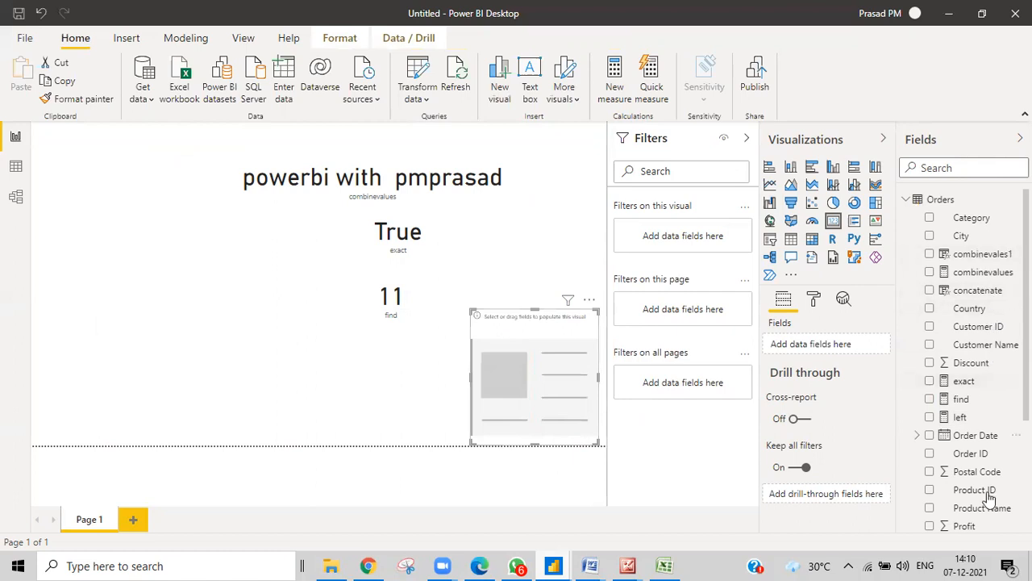
drag(960, 417, 536, 383)
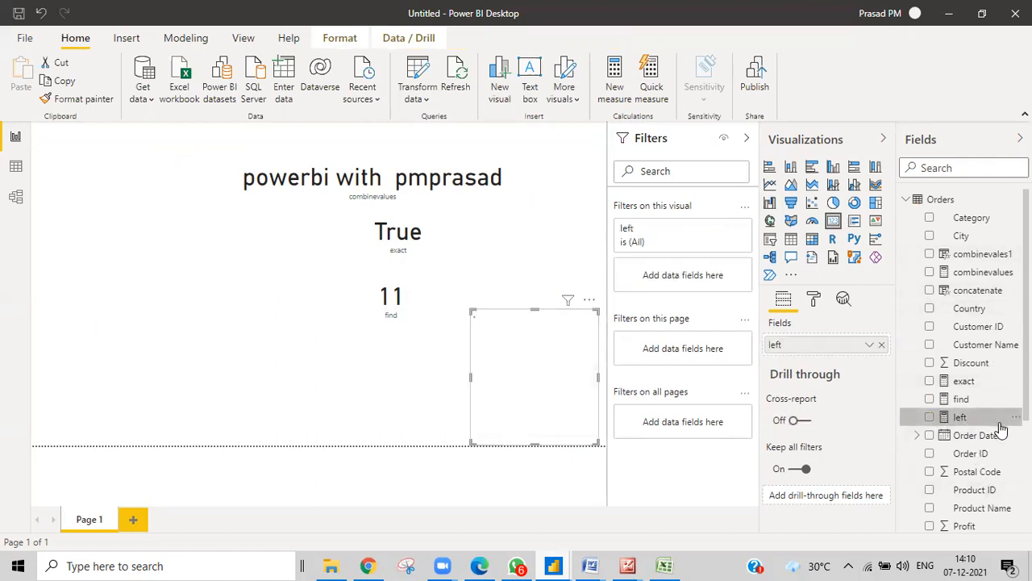
click(964, 417)
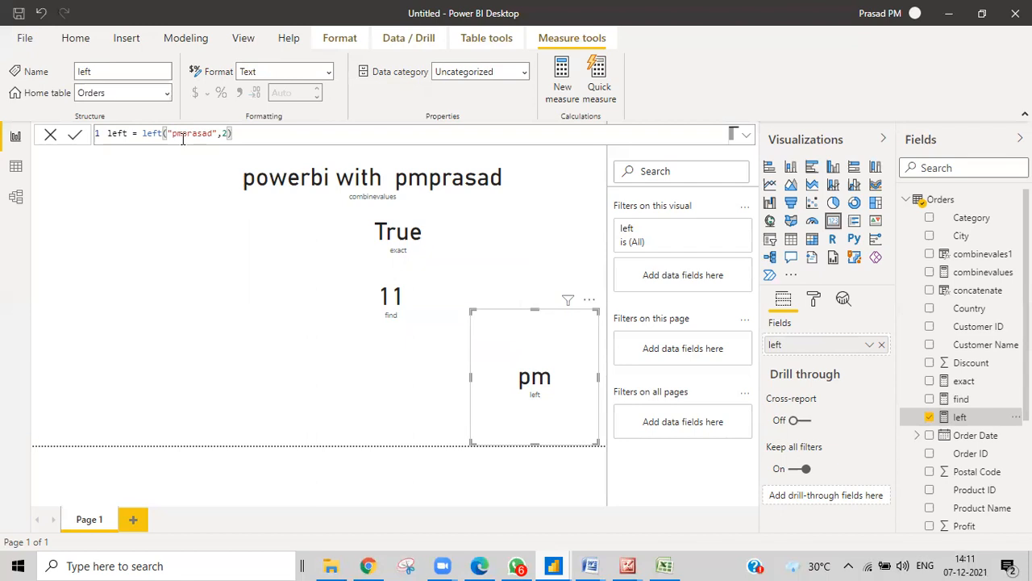
Change the LEFT measure's character count from 2 to 5
double_click(225, 134)
click(226, 134)
key(BackSpace)
text(5)
key(Return)
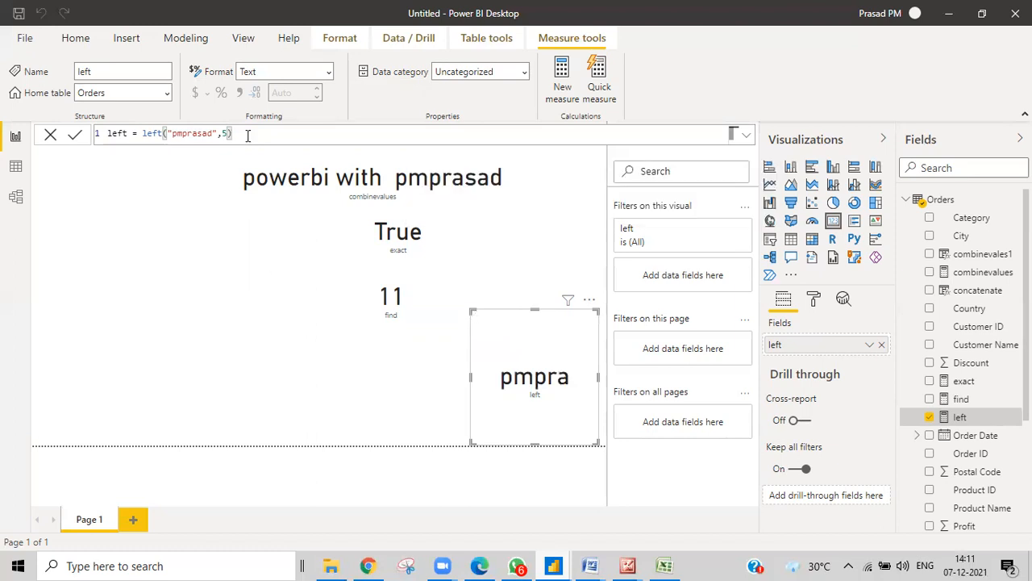
Insert a dot so the sample text reads pm.prasad, then start removing the LEFT name
click(183, 135)
text(.)
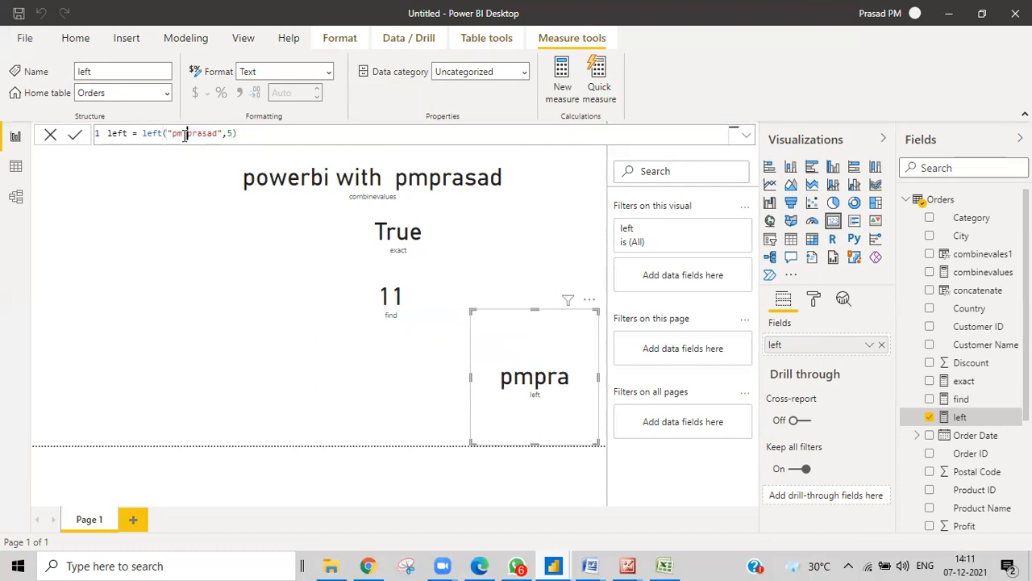
click(275, 133)
key(Return)
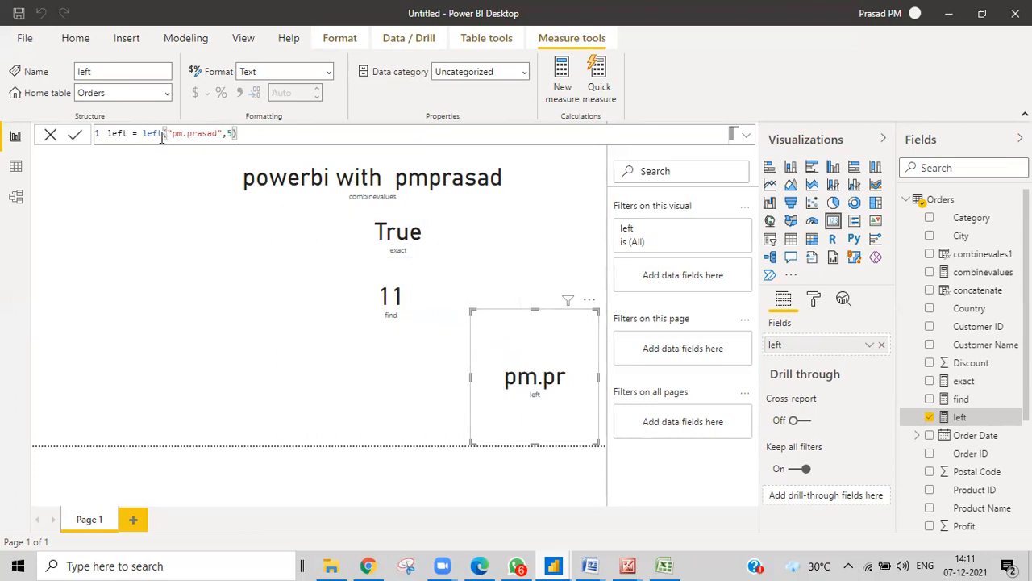
key(BackSpace)
key(BackSpace)
key(BackSpace)
key(BackSpace)
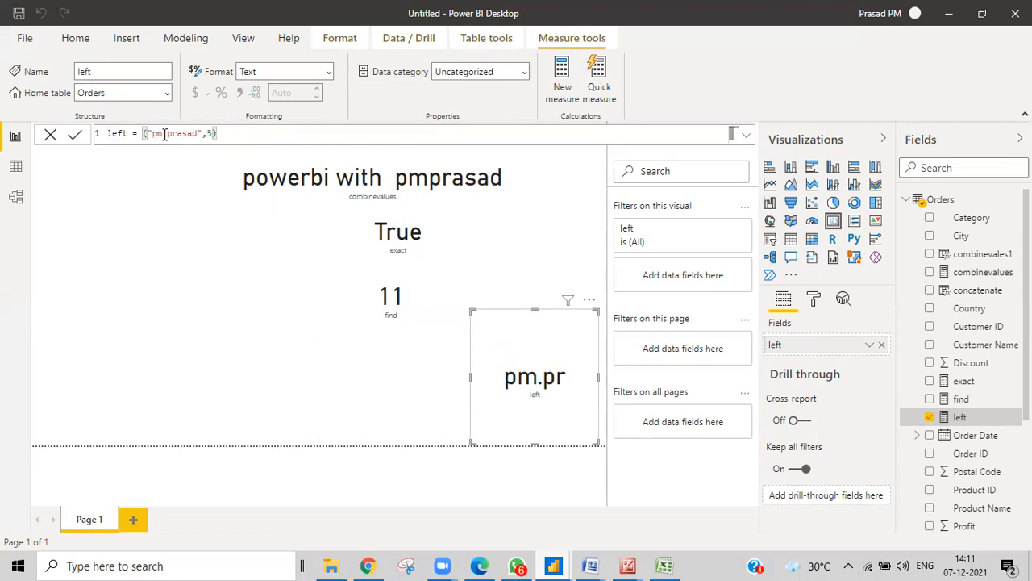
Switch the measure to RIGHT("pm.prasad",5) so the card shows rasad, then delete RIGHT
text(right)
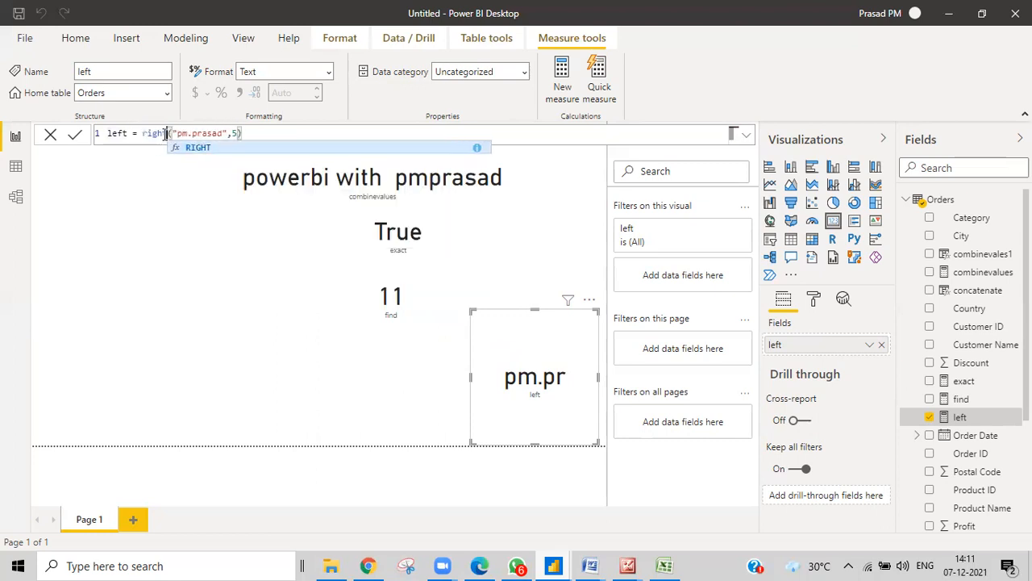
key(Tab)
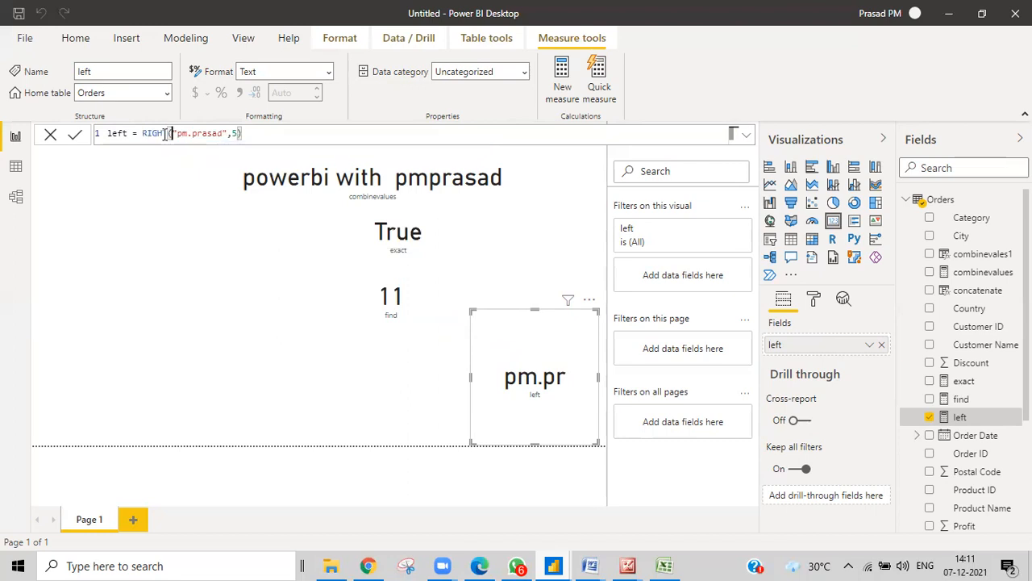
click(72, 139)
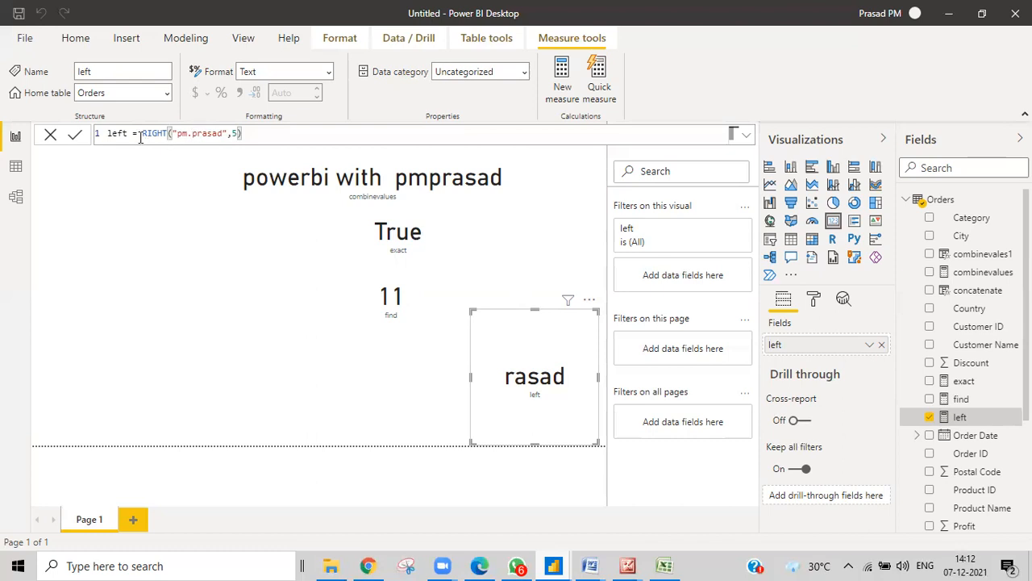
click(167, 134)
key(BackSpace)
key(BackSpace)
key(BackSpace)
key(BackSpace)
key(BackSpace)
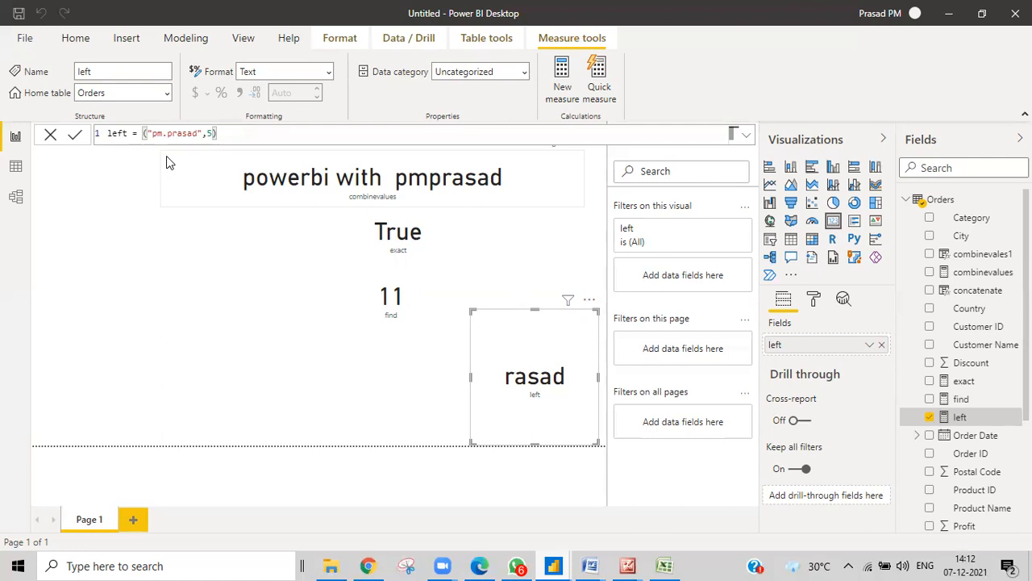
Switch the function back to LEFT, keeping the count of 5
text(le)
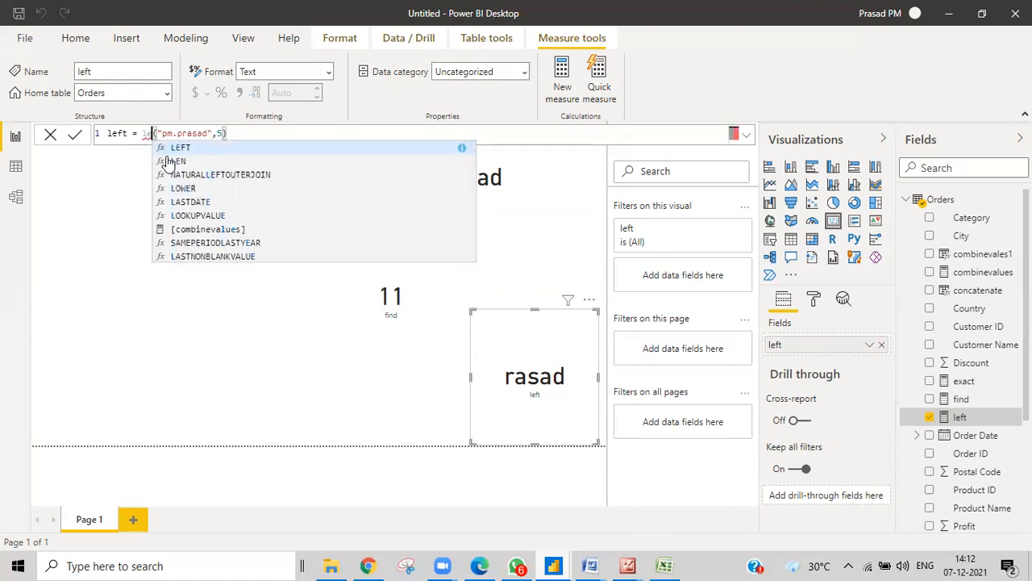
text(ft)
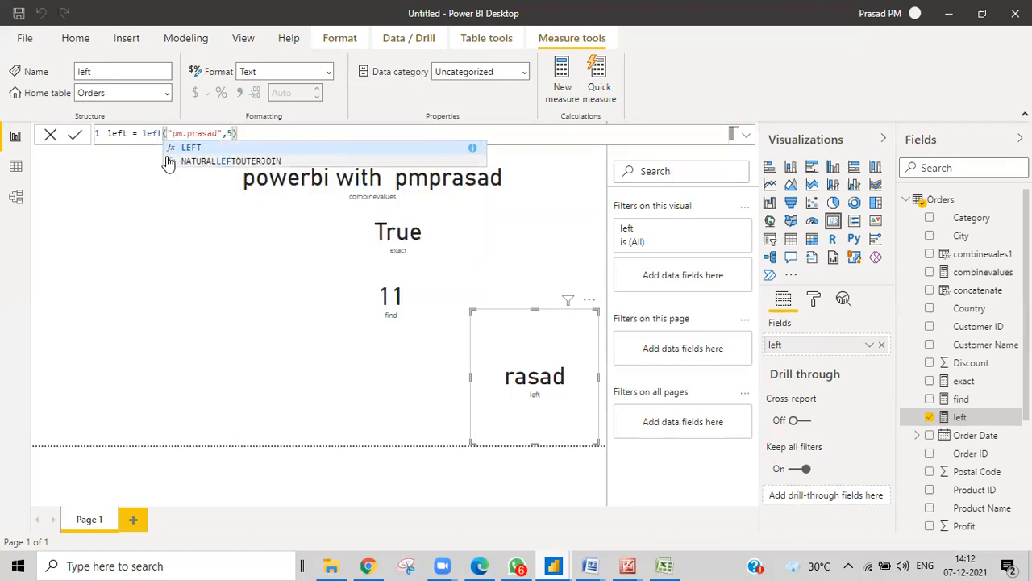
click(279, 131)
key(Return)
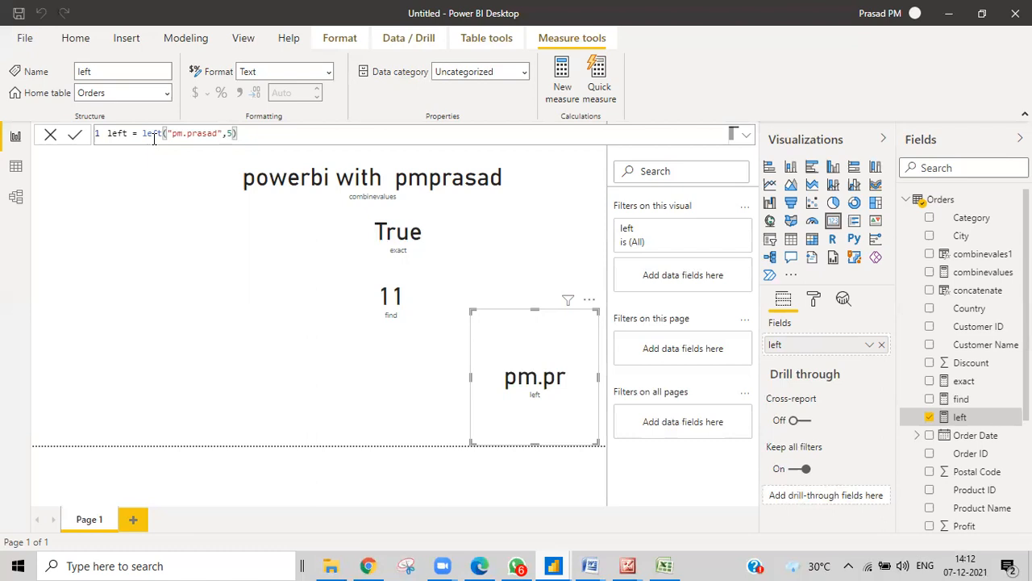
Shorten LEFT's count to 3, then to 2 so the card shows pm, then clear it
click(232, 134)
key(BackSpace)
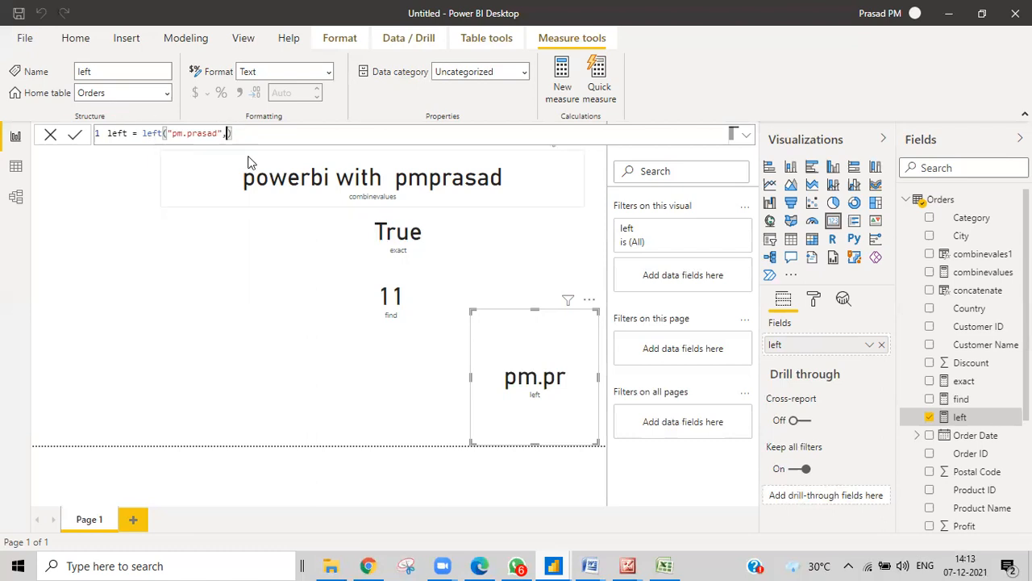
text(3)
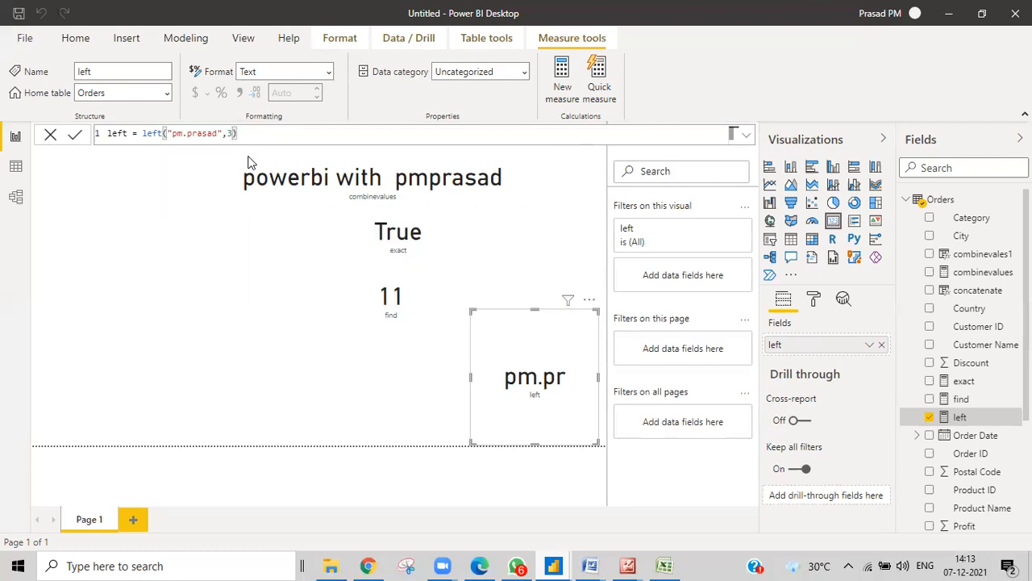
key(Return)
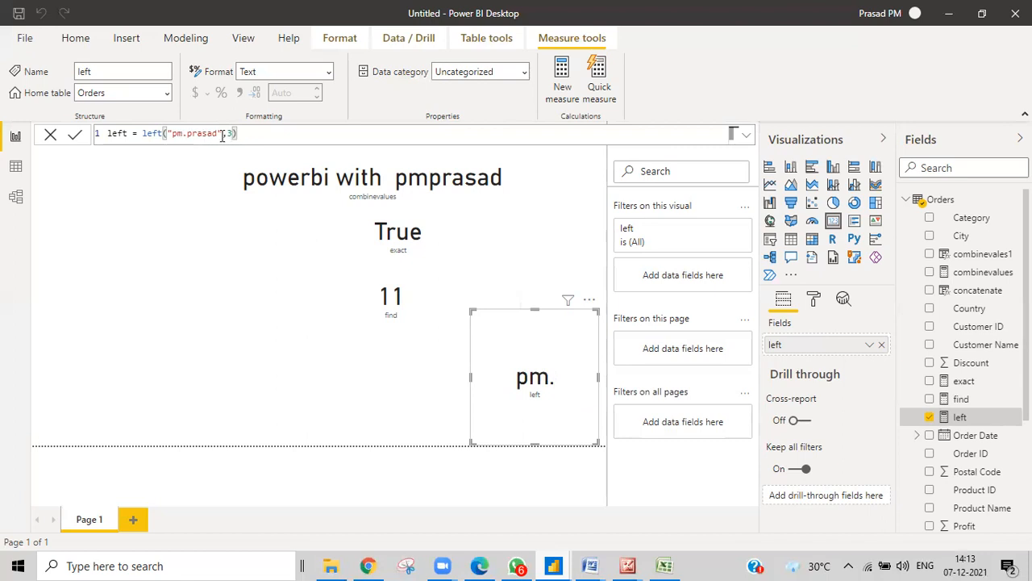
click(232, 134)
key(BackSpace)
text(2)
key(Return)
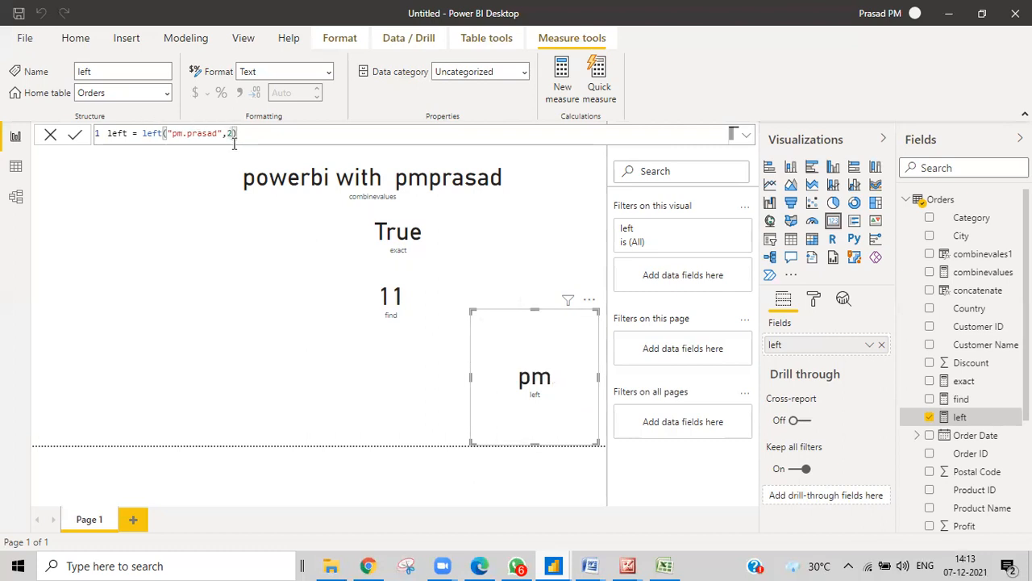
key(BackSpace)
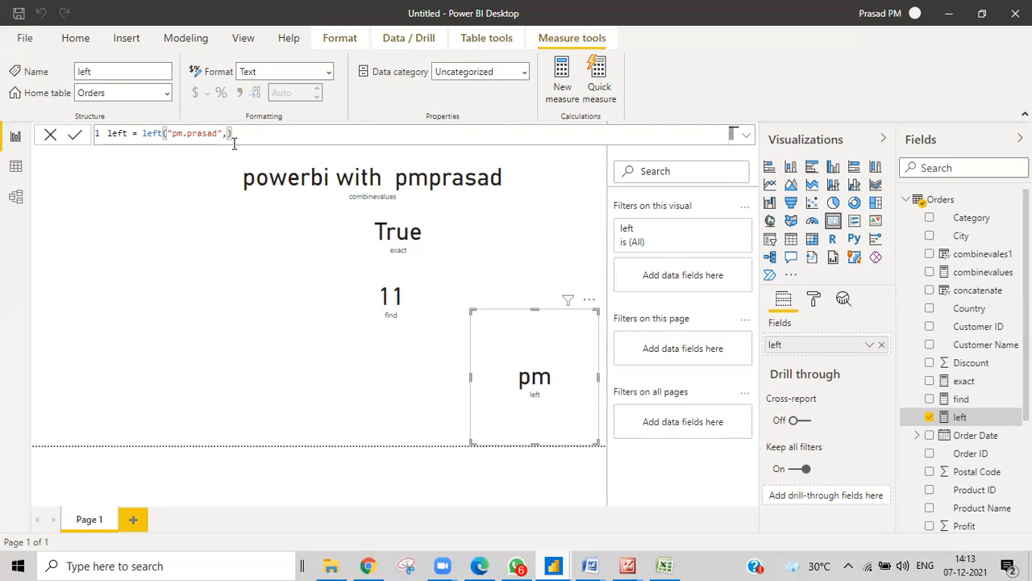
Use FIND(".","pm.prasad")-1 as LEFT's character count
text(find)
key(Tab)
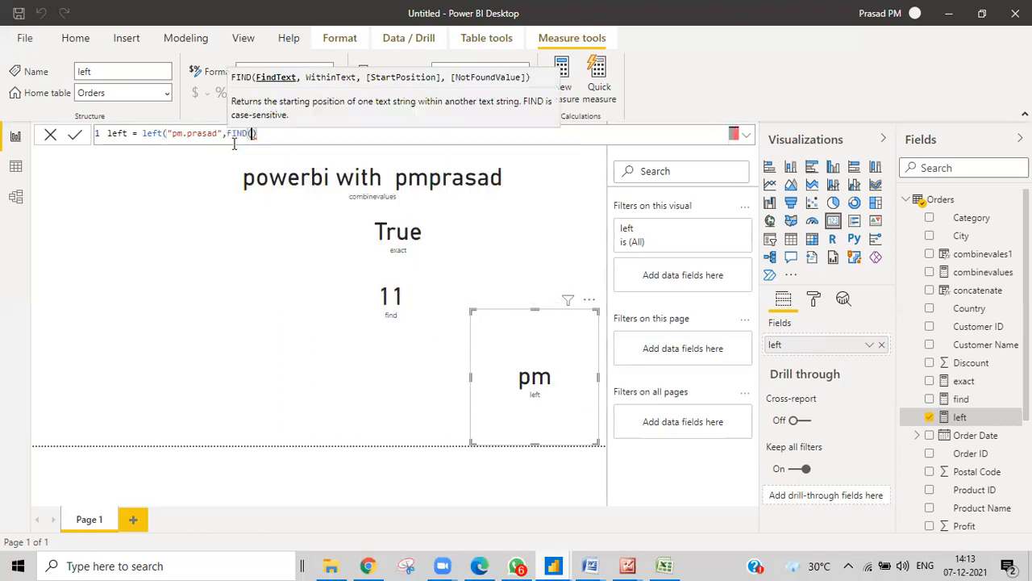
text(".")
text(,)
text("p)
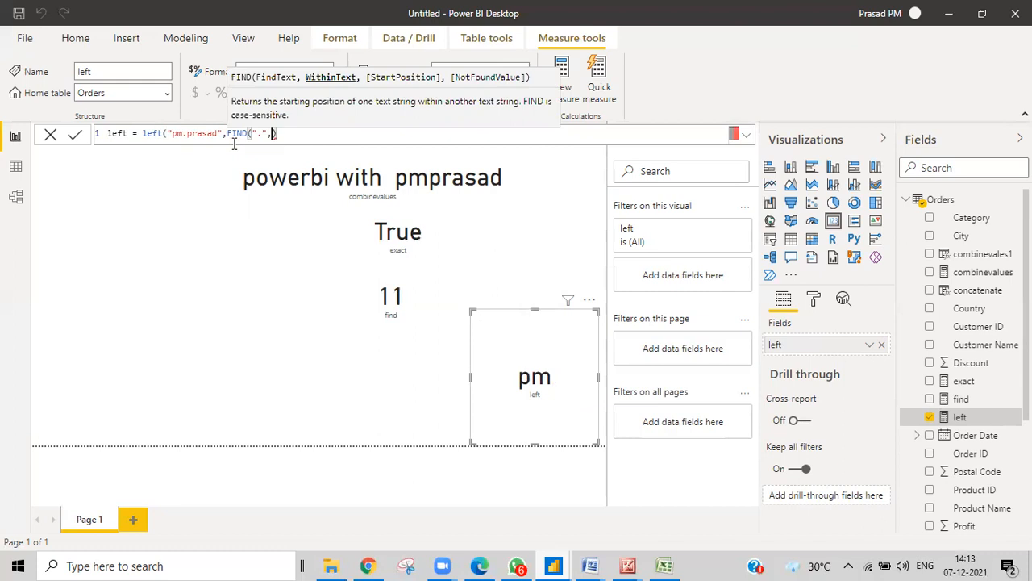
text(m.prasad)
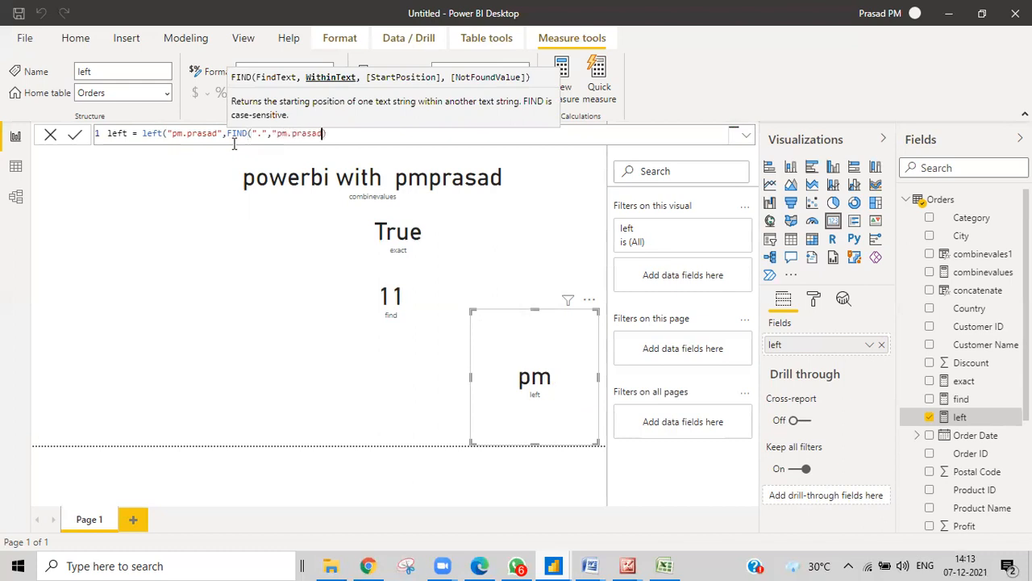
text(")
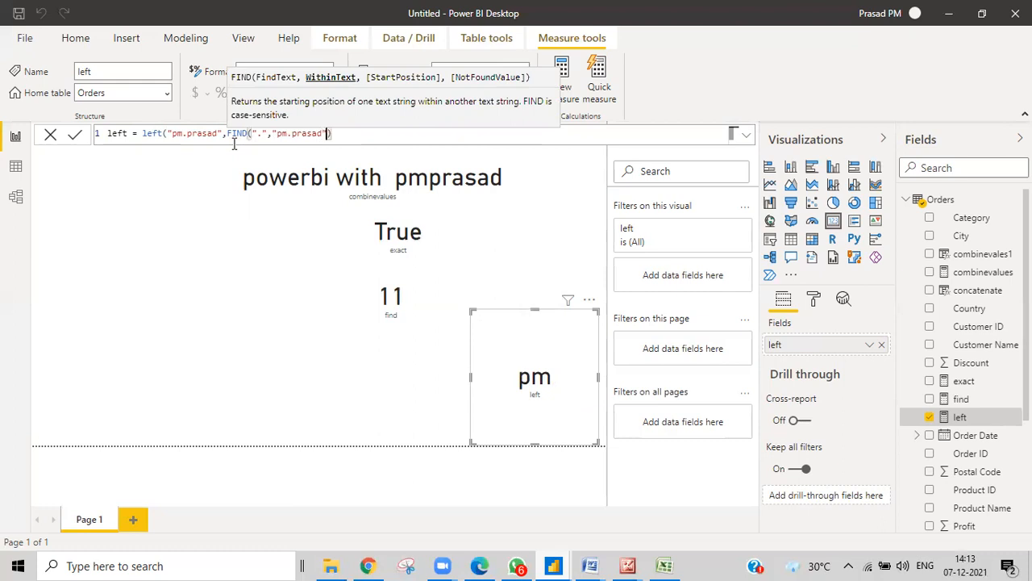
text())
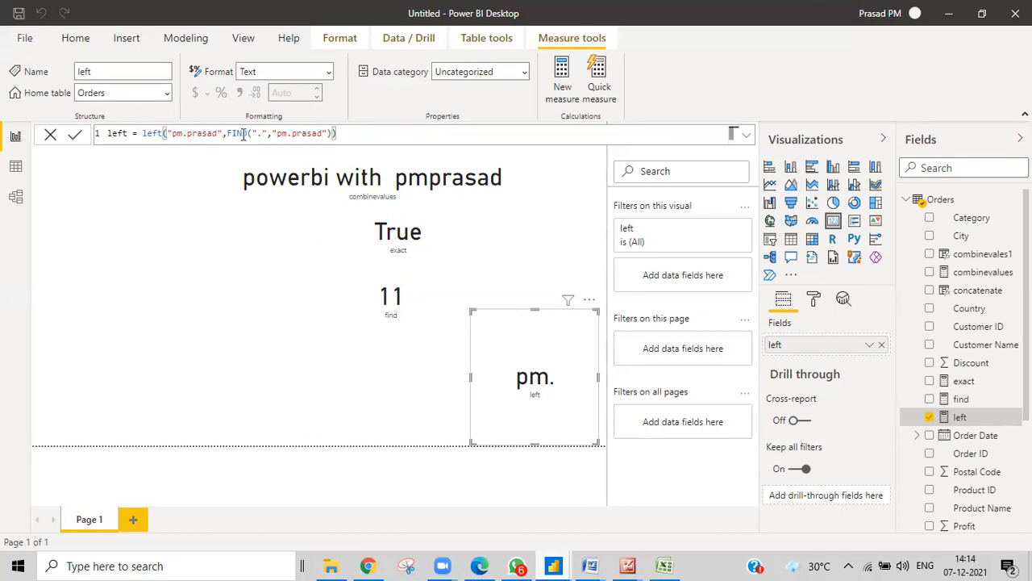
mouse_move(227, 135)
mouse_down()
mouse_move(332, 134)
mouse_move(226, 135)
mouse_up()
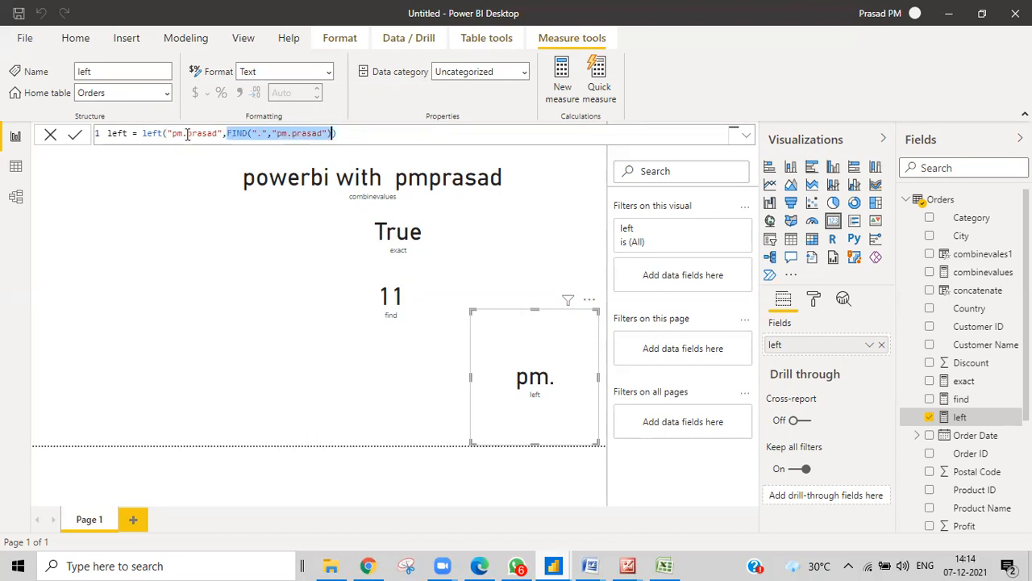
click(328, 134)
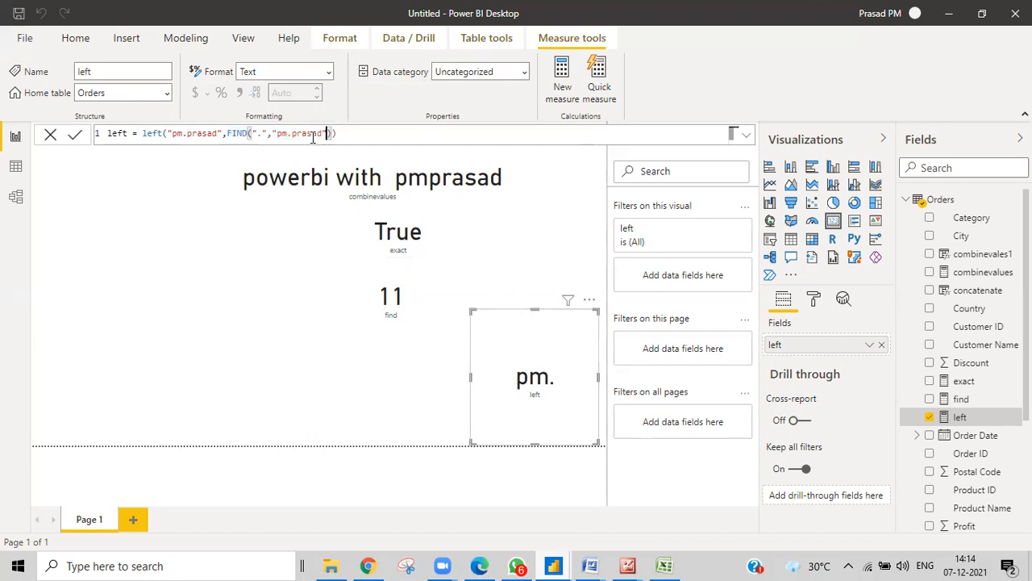
text()-)
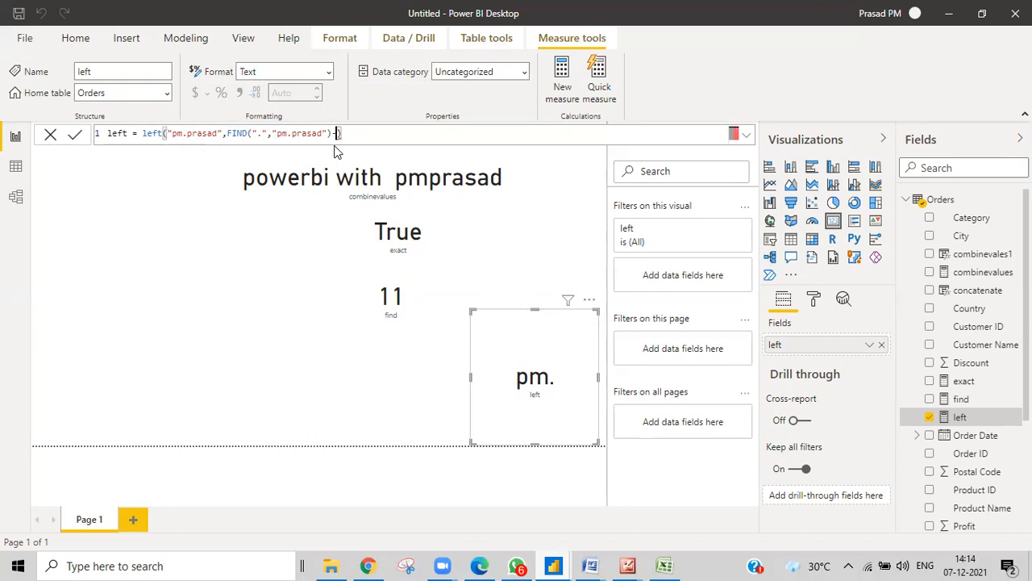
text(1)
key(Return)
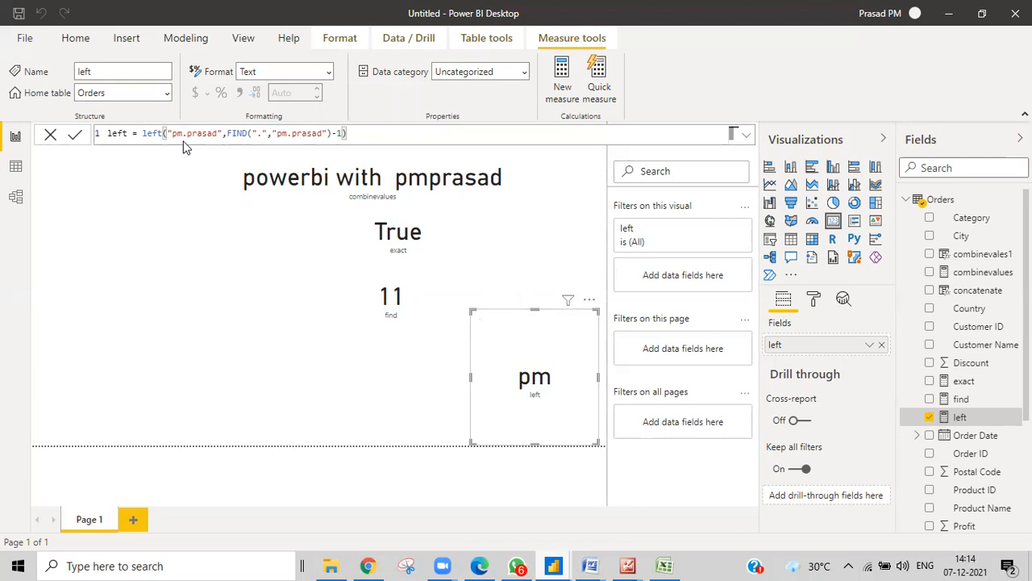
Change both sample strings to pmjhfjf.prasad so the card shows pmjhfjf
click(182, 136)
text(jhfjf.)
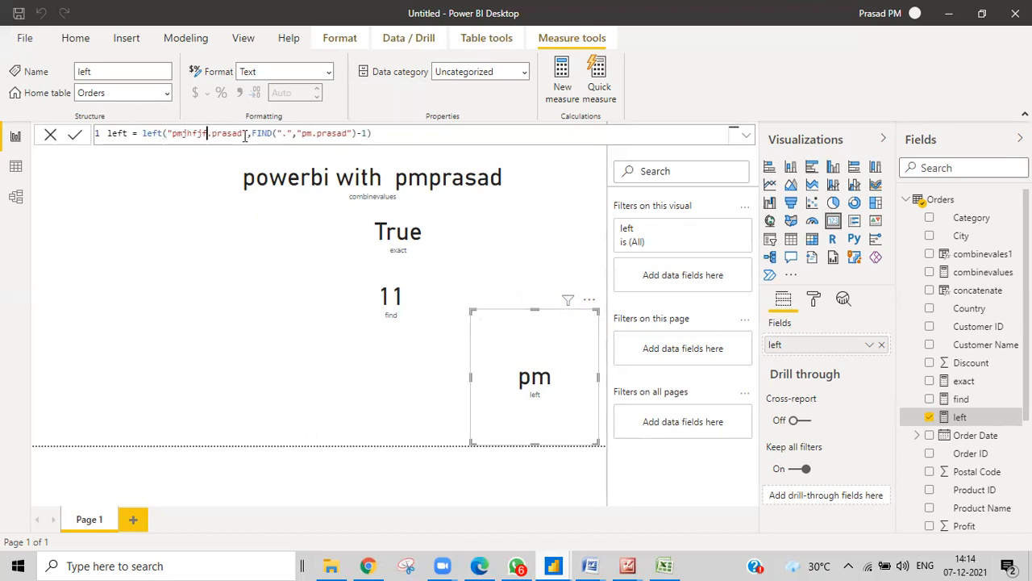
drag(245, 135, 173, 134)
key(ctrl+c)
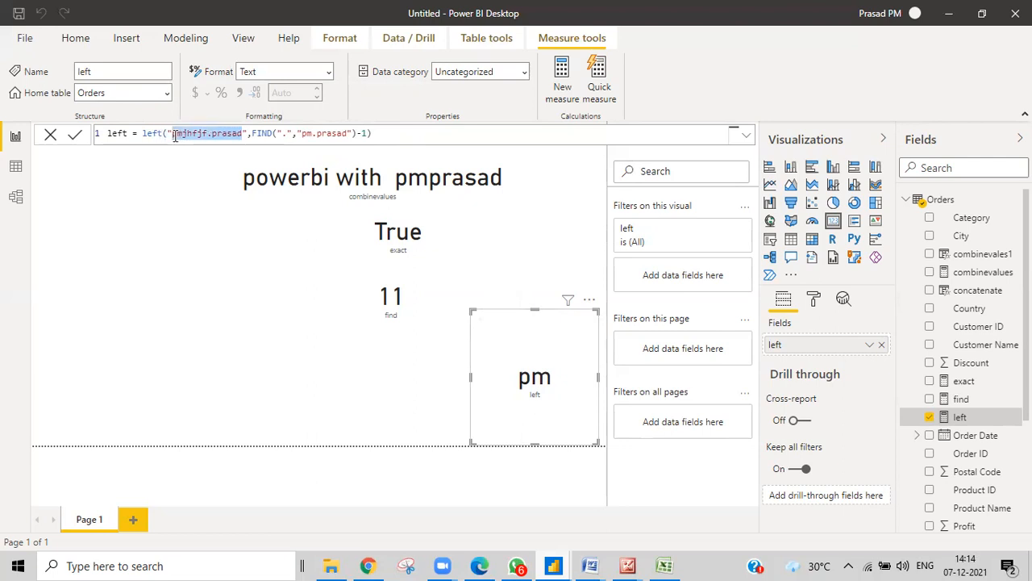
drag(302, 134, 350, 135)
key(ctrl+v)
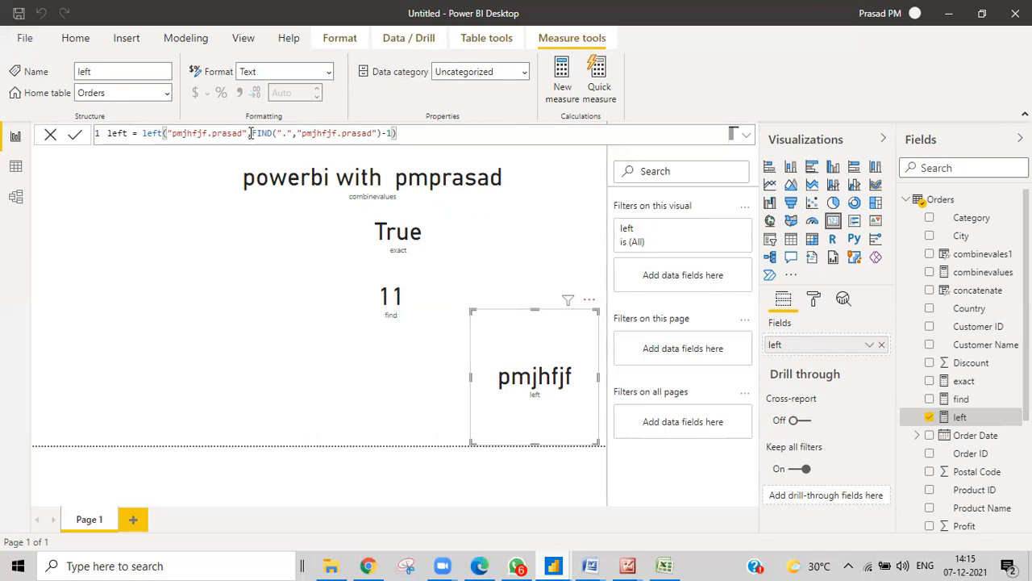
click(208, 134)
Replace the LEFT function with RIGHT in the measure
click(162, 135)
key(BackSpace)
key(BackSpace)
key(BackSpace)
key(BackSpace)
text(r)
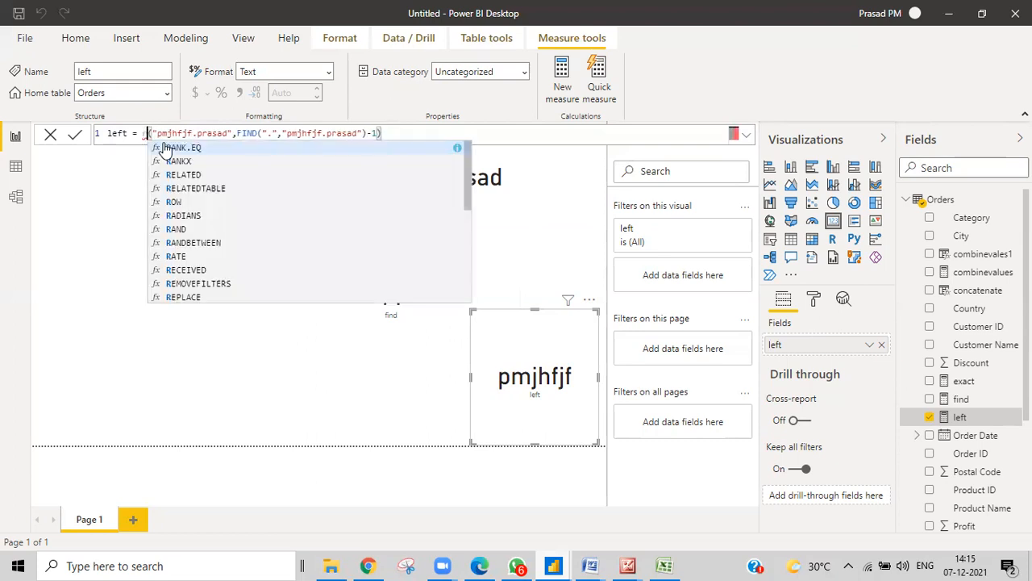
text(ight)
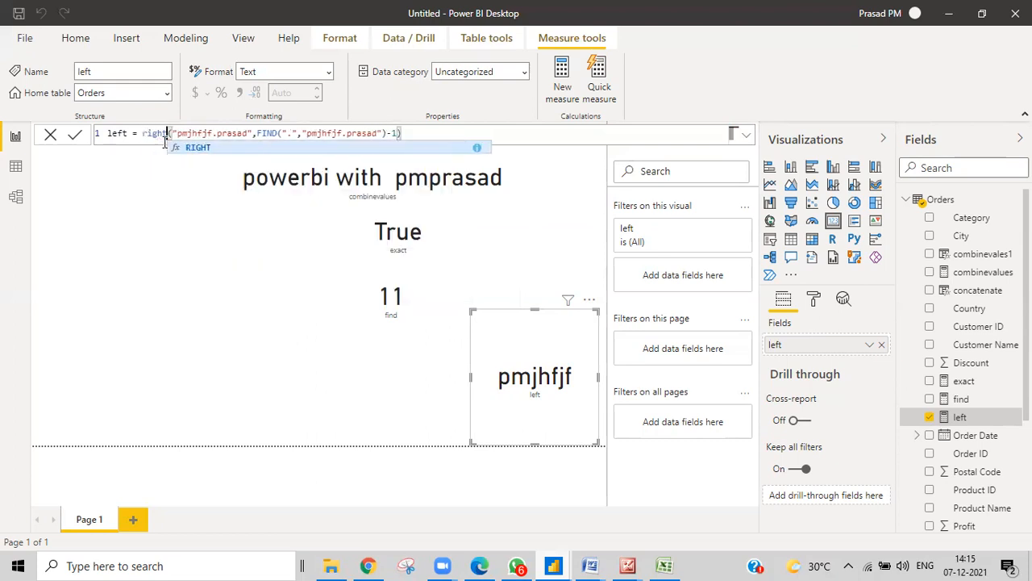
key(Tab)
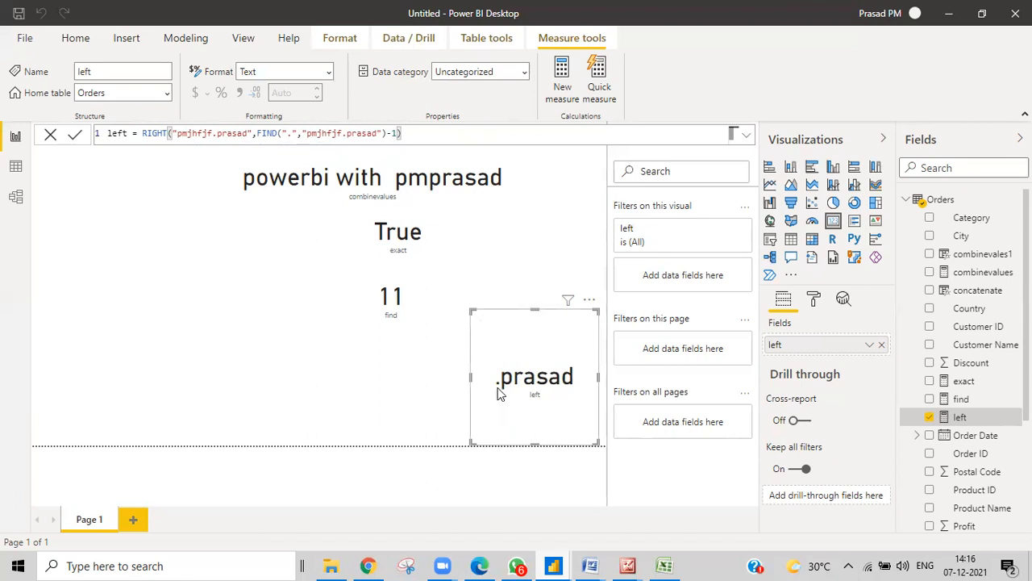
Lengthen both sample strings to pmjhjjfjf.prasad and commit the measure
click(199, 139)
text(ij)
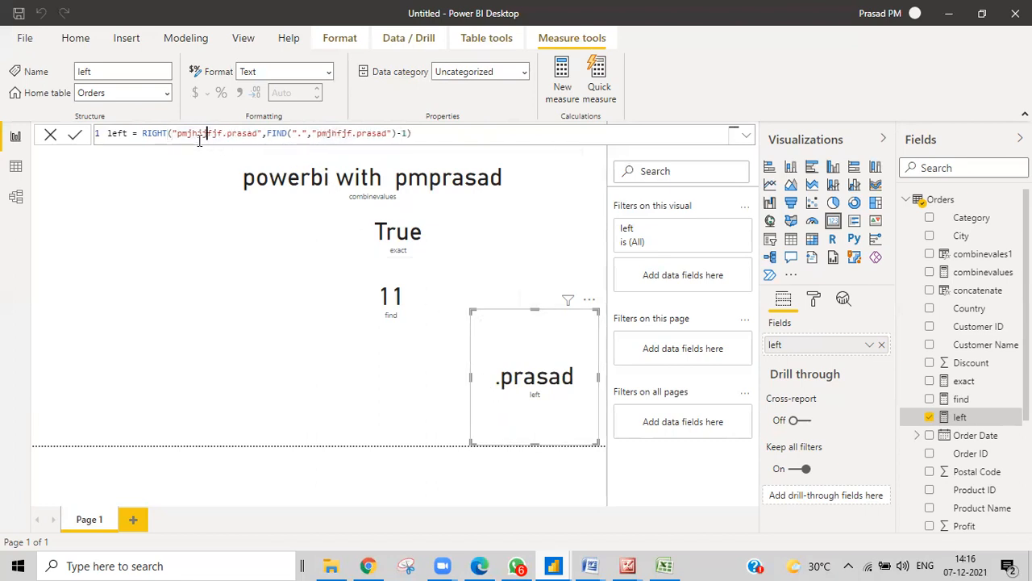
click(337, 136)
text(jj)
key(Return)
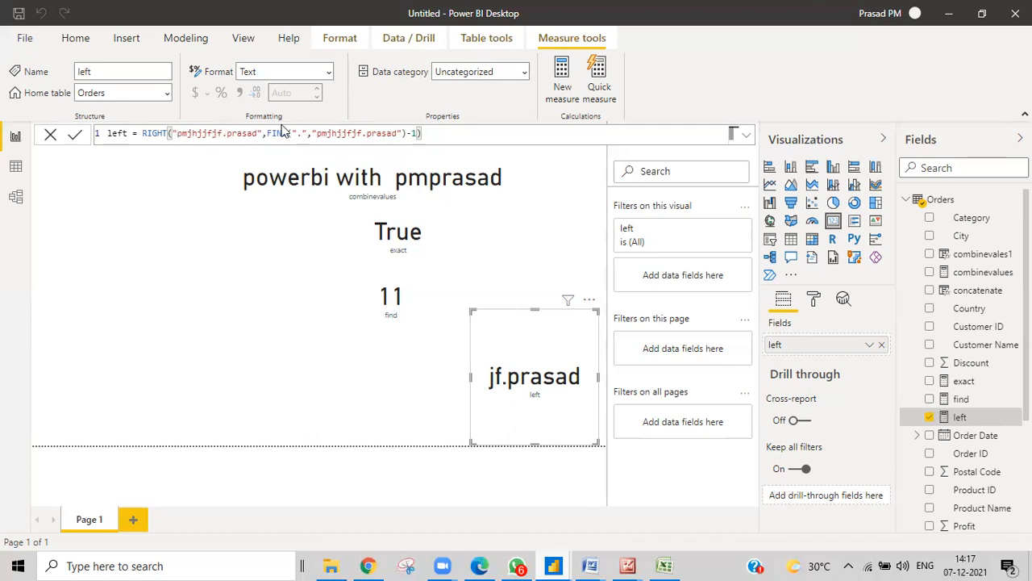
Insert len("pmjhjjfjf.prasad")- before FIND in RIGHT's count argument
click(267, 133)
text(len()
drag(172, 133, 262, 134)
key(ctrl+c)
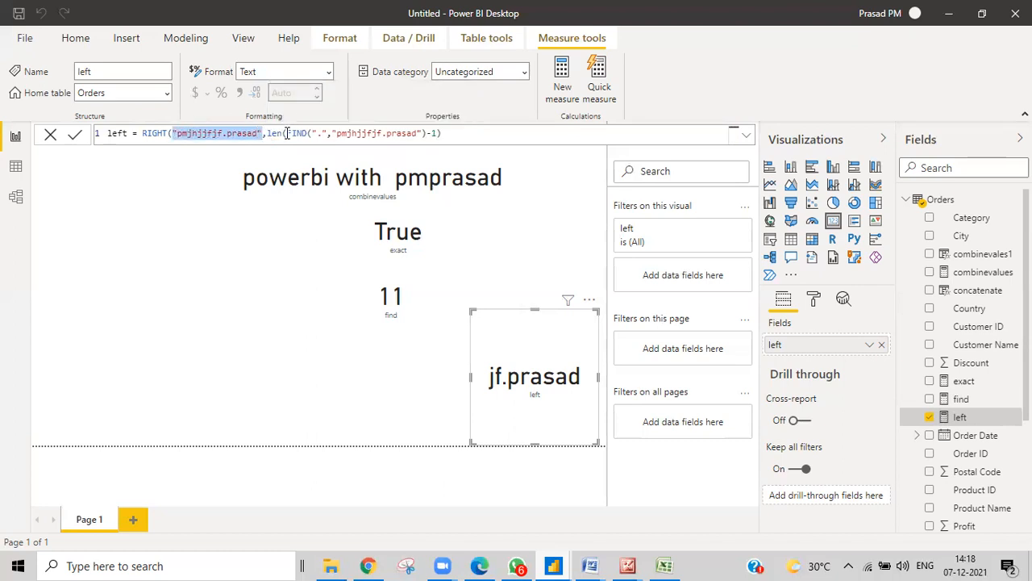
click(287, 133)
key(ctrl+v)
text()-)
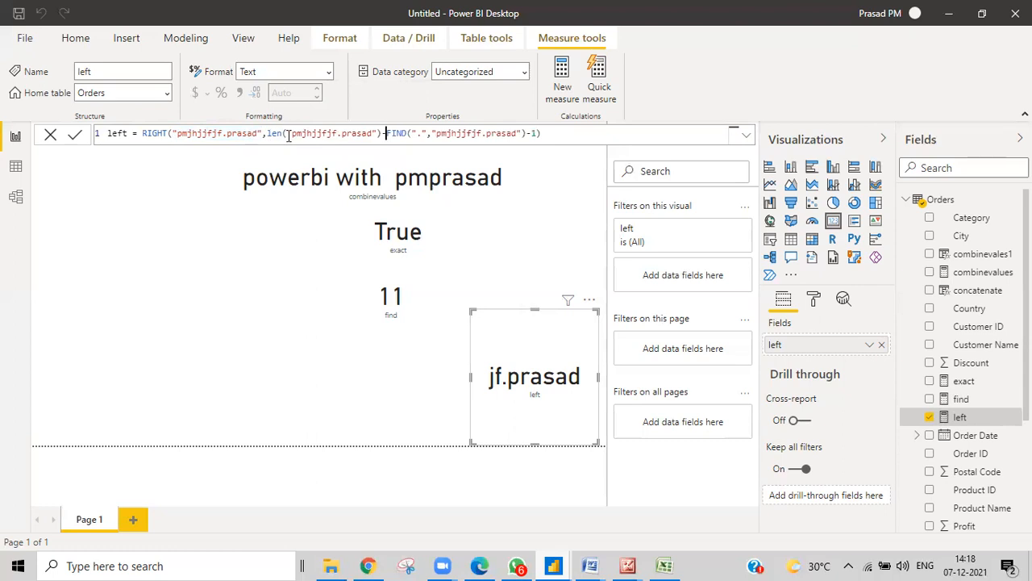
Remove the trailing -1 and commit, so the card shows prasad
drag(176, 134, 257, 135)
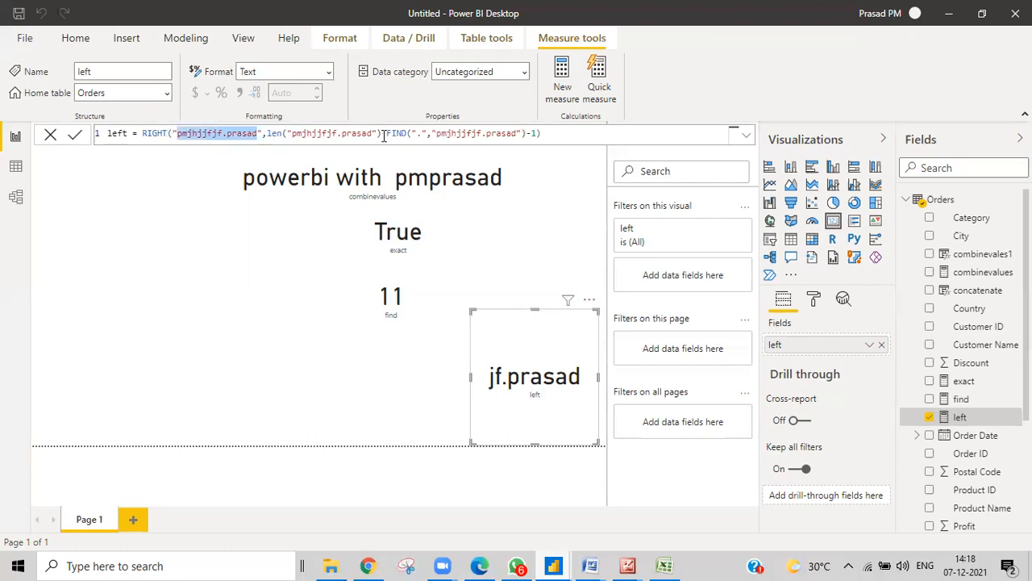
click(227, 134)
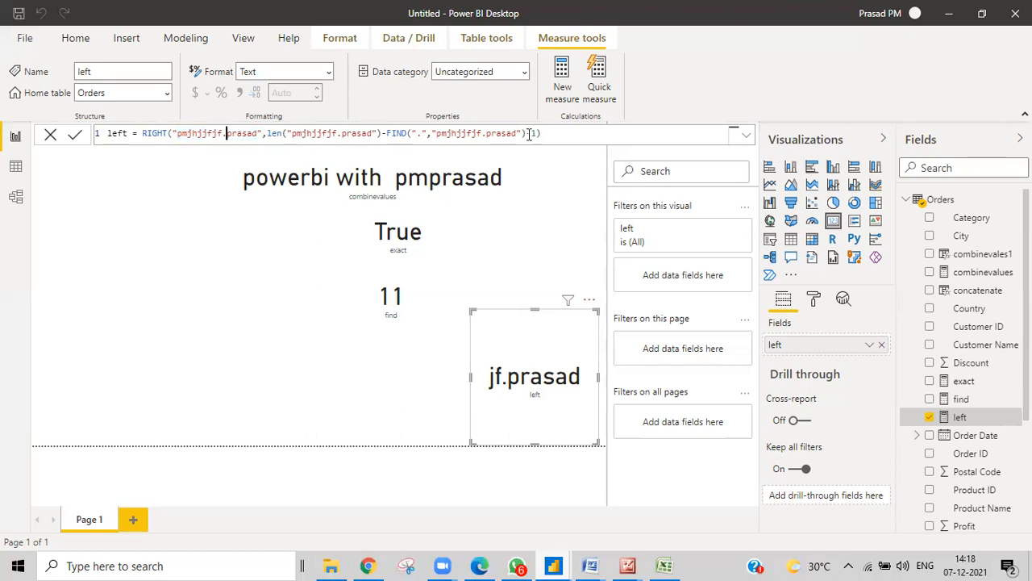
click(537, 133)
key(BackSpace)
key(BackSpace)
click(553, 137)
drag(266, 134, 525, 134)
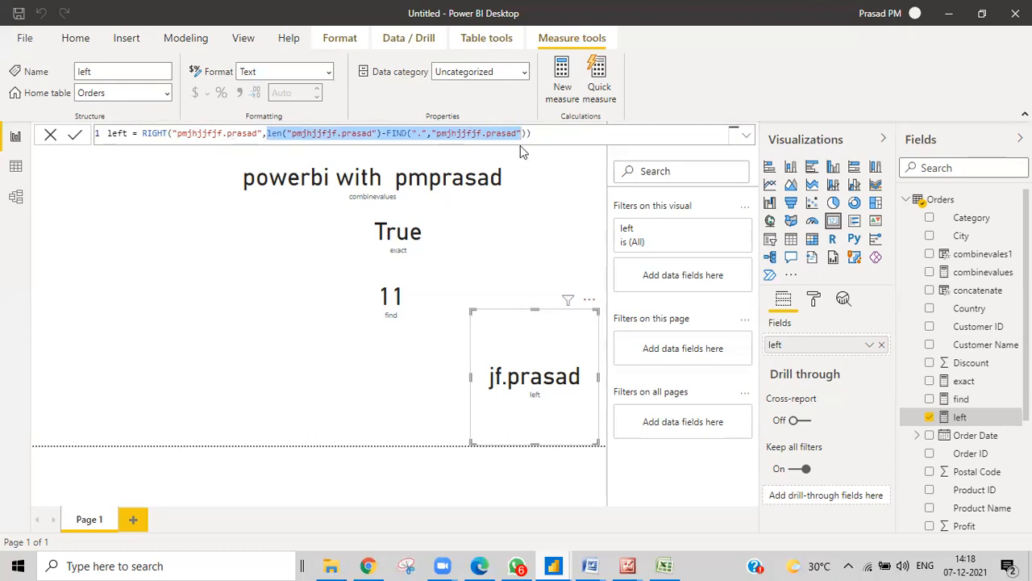
click(562, 129)
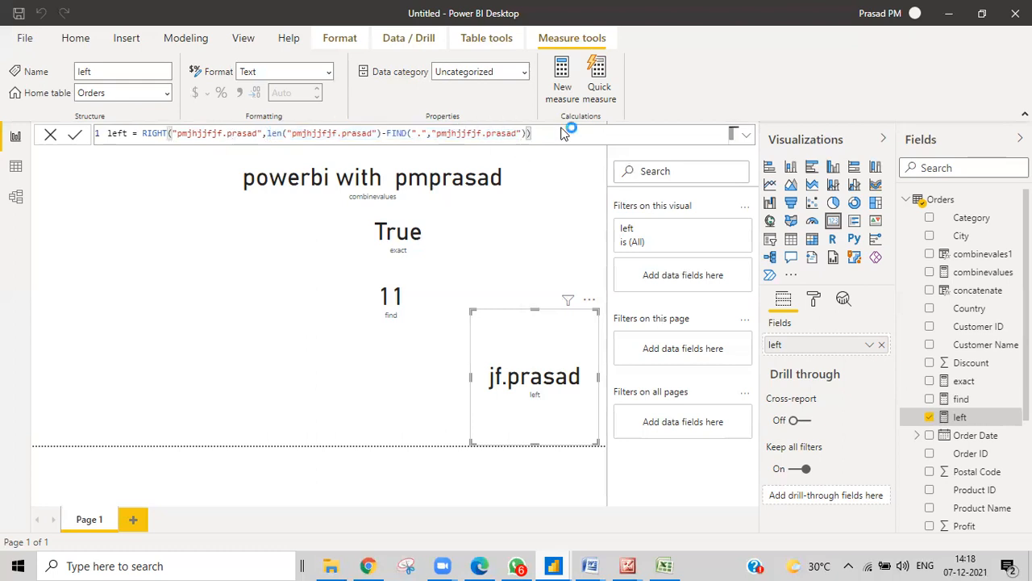
key(Return)
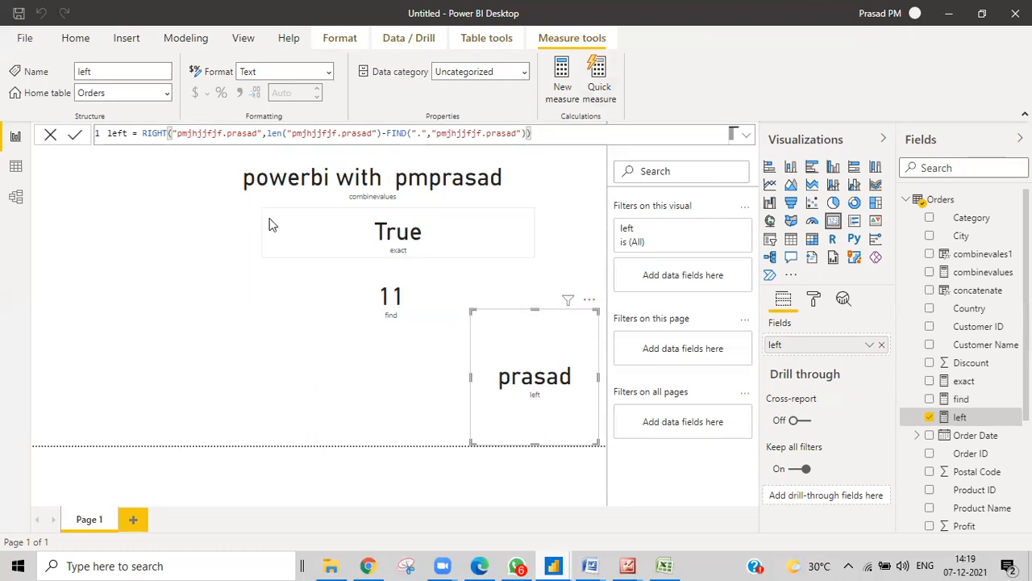
Comment out the existing RIGHT formula with // and add new lines below
click(139, 135)
text(//)
click(568, 131)
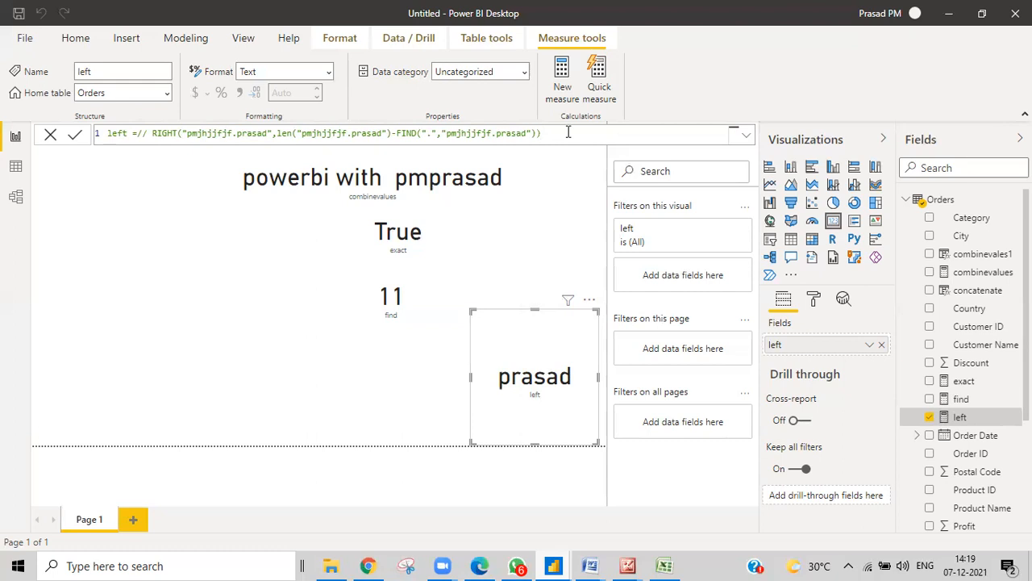
key(shift+Return)
key(shift+Return)
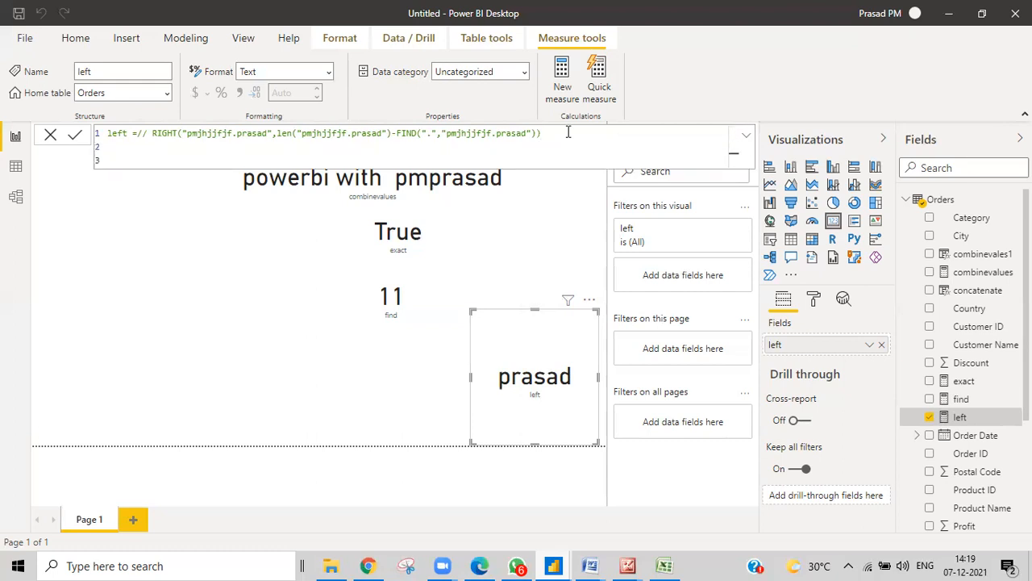
click(137, 133)
text(//)
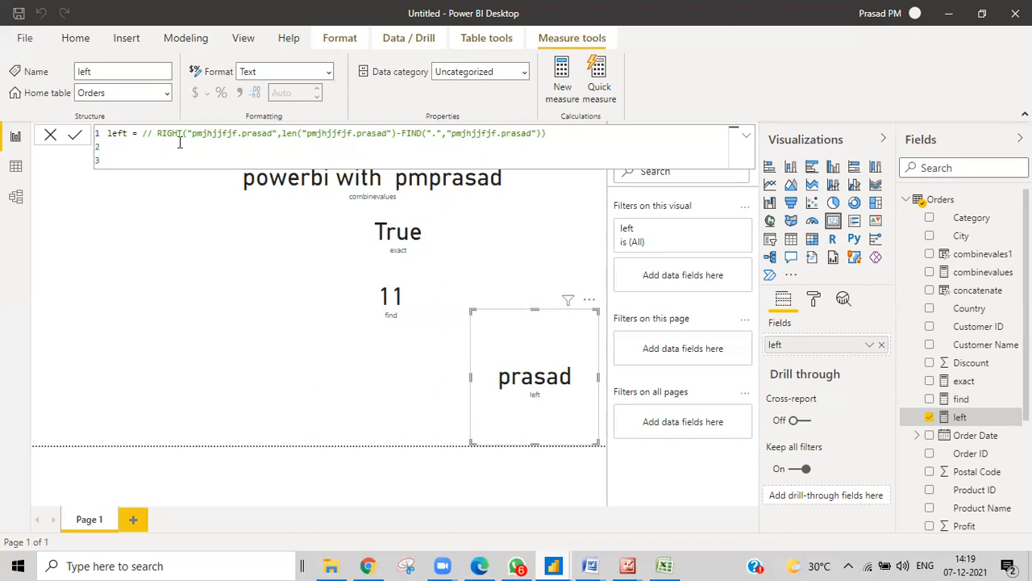
Add var dotposition=FIND(".","pmjhjjfjf.prasad") on line 2
click(108, 148)
text(var)
text( fin)
text(d)
text(g the po)
key(BackSpace)
key(BackSpace)
key(BackSpace)
key(BackSpace)
key(BackSpace)
key(BackSpace)
key(BackSpace)
key(BackSpace)
key(BackSpace)
key(BackSpace)
key(BackSpace)
key(BackSpace)
key(BackSpace)
key(BackSpace)
key(BackSpace)
text(dotposition)
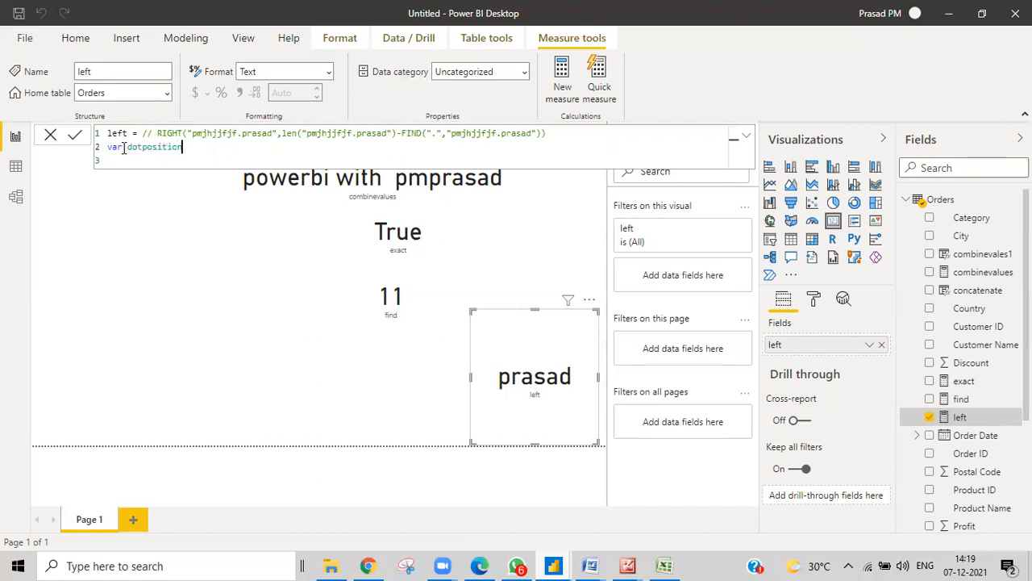
text(=)
drag(401, 133, 541, 134)
key(ctrl+c)
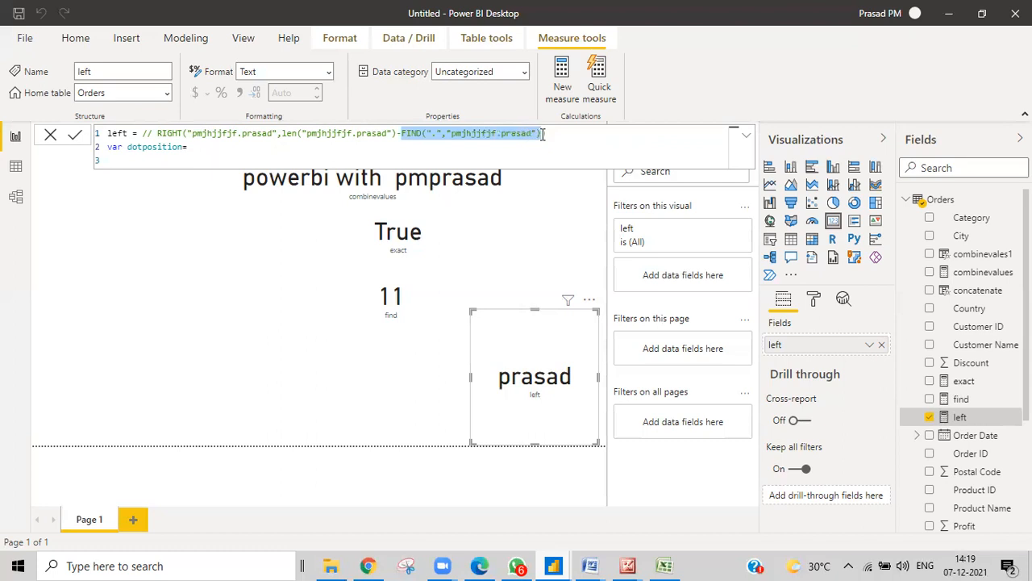
click(191, 147)
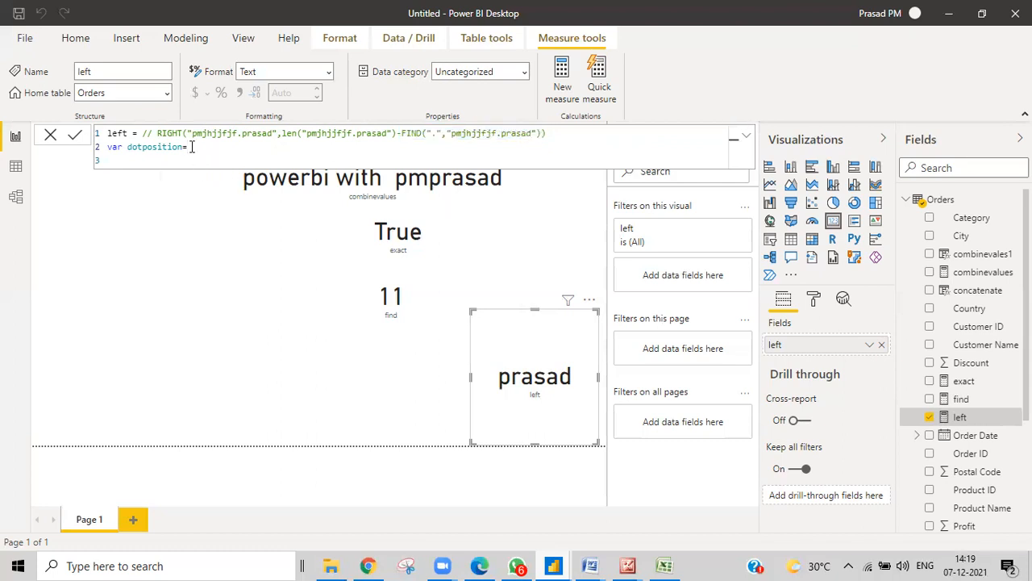
key(ctrl+v)
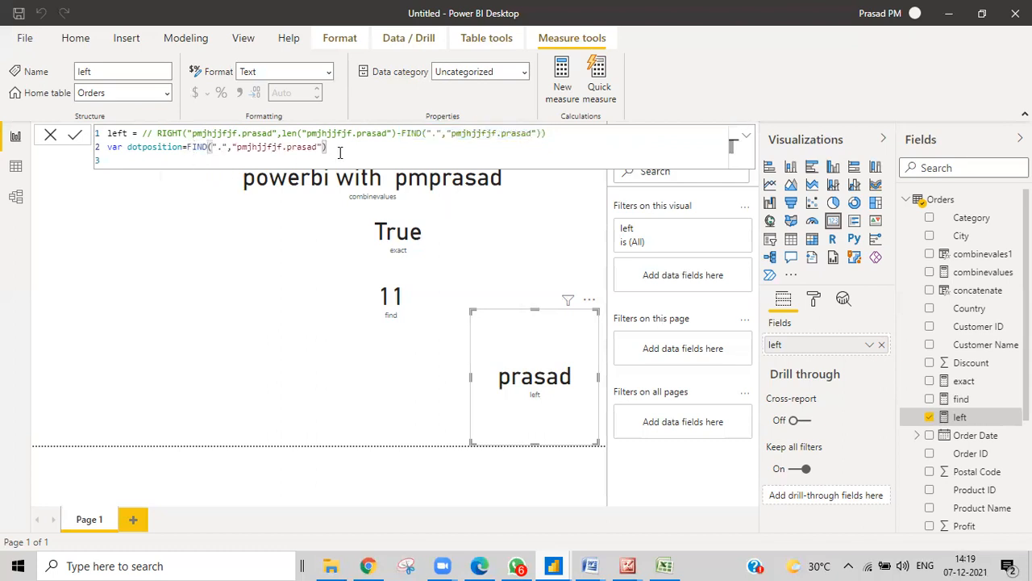
Add a line returning dotposition and commit, so the card shows 10
key(shift+Return)
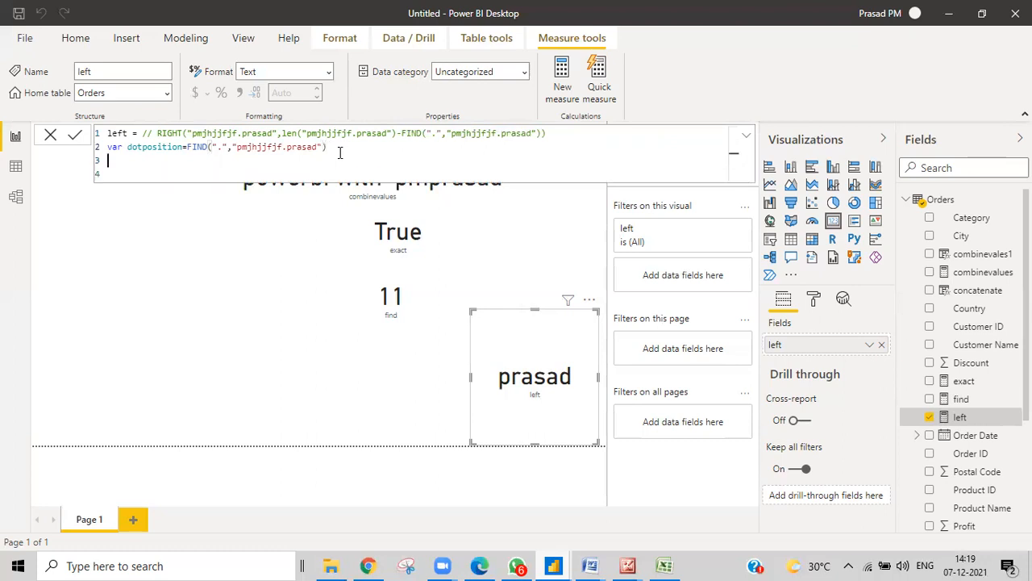
key(shift+Return)
text(return)
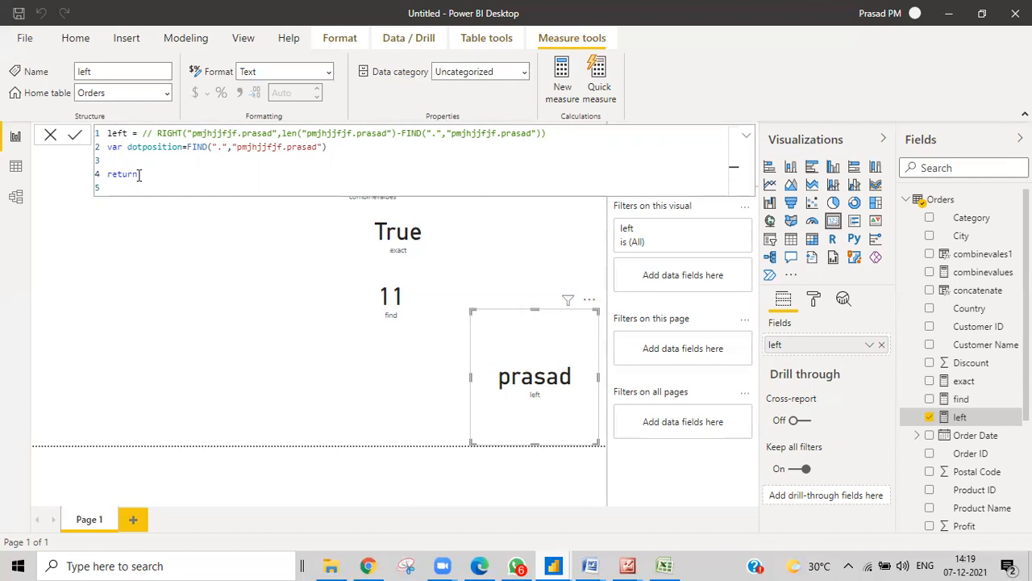
drag(127, 147, 184, 146)
key(ctrl+c)
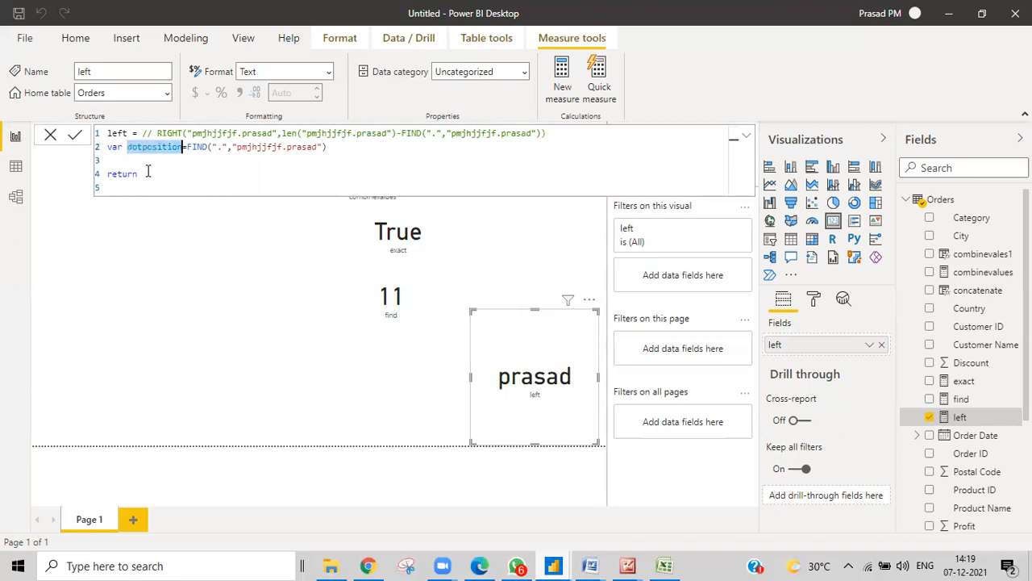
click(148, 172)
key(ctrl+v)
key(Return)
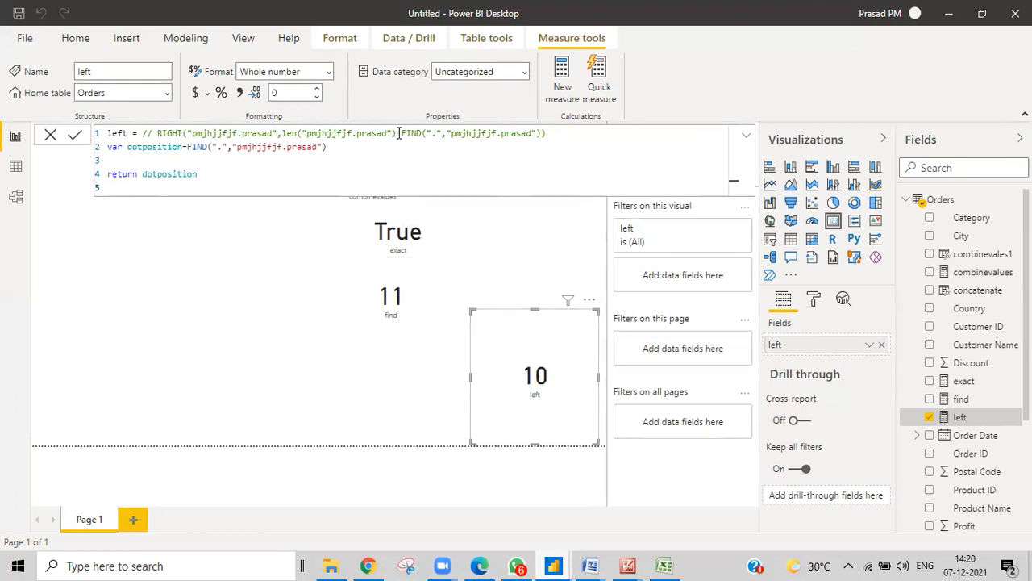
drag(401, 133, 533, 134)
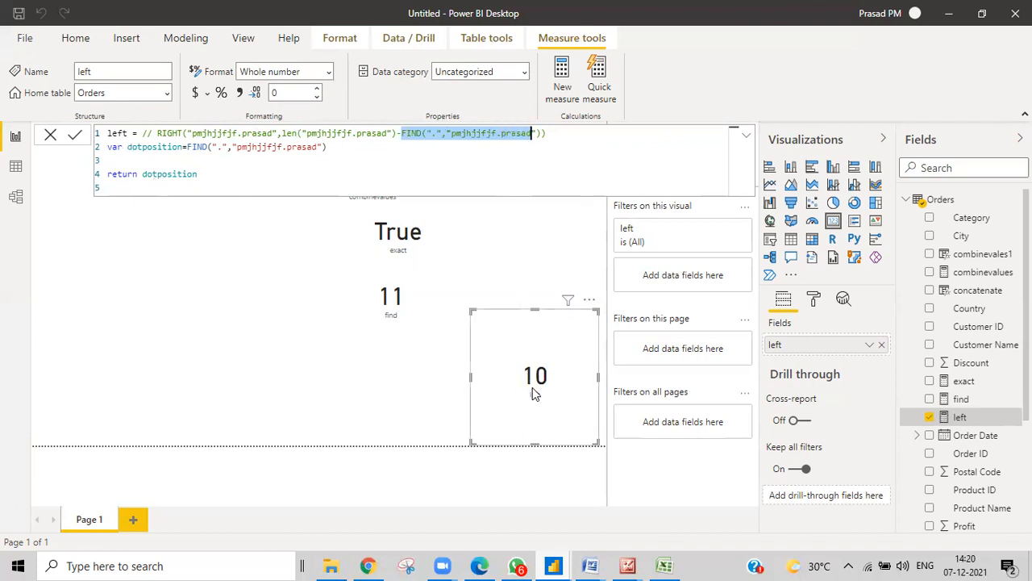
Add var lenofstring=len("pmjhjjfjf.prasad") on line 3
click(111, 157)
text(var)
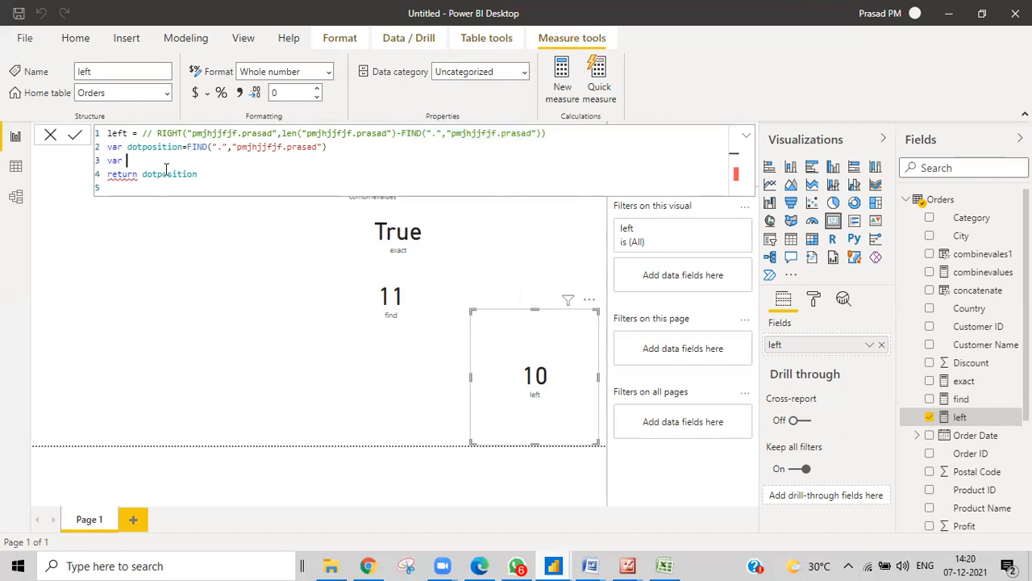
text( len)
text(of i)
text(tring)
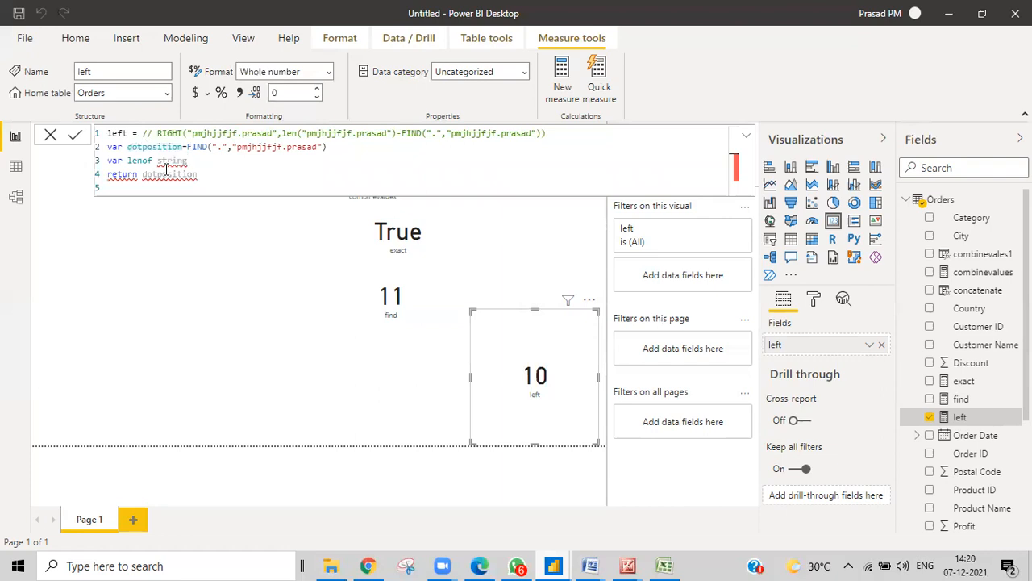
key(BackSpace)
key(BackSpace)
key(BackSpace)
key(BackSpace)
key(BackSpace)
key(BackSpace)
key(BackSpace)
text(string=)
drag(282, 133, 375, 132)
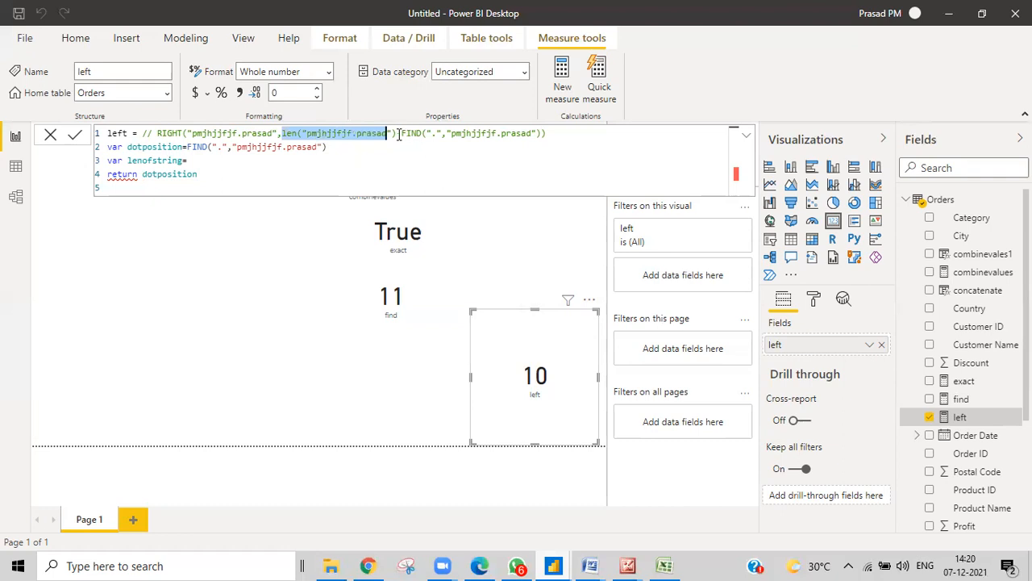
click(396, 132)
shift+click(282, 133)
key(ctrl+c)
click(202, 162)
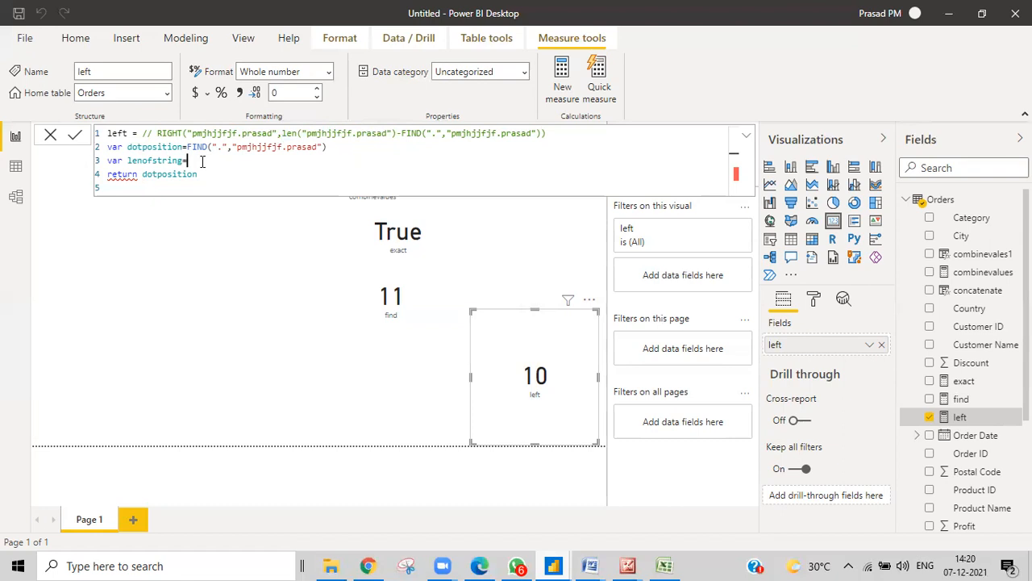
key(ctrl+v)
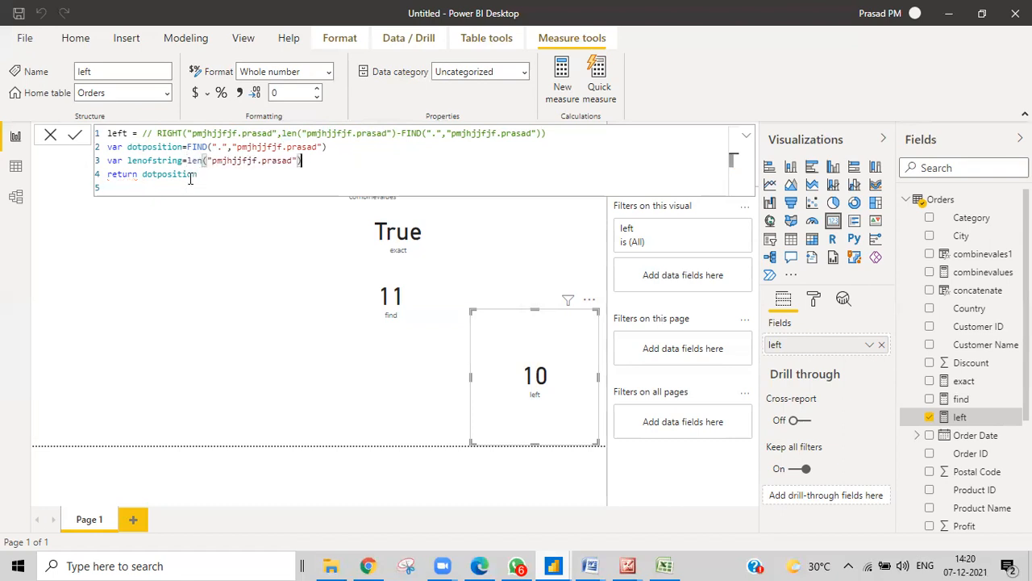
Make the measure return lenofstring instead of dotposition, showing 16
click(130, 160)
mouse_move(129, 160)
mouse_down()
mouse_move(182, 160)
mouse_move(198, 174)
mouse_move(142, 175)
mouse_up()
text(lenofstring)
double_click(156, 147)
key(ctrl+c)
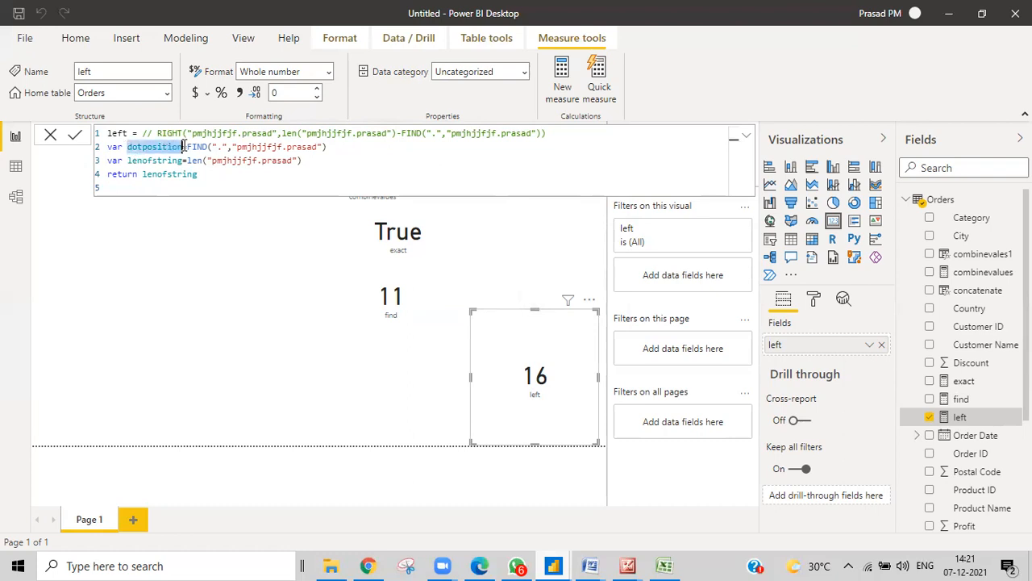
click(204, 175)
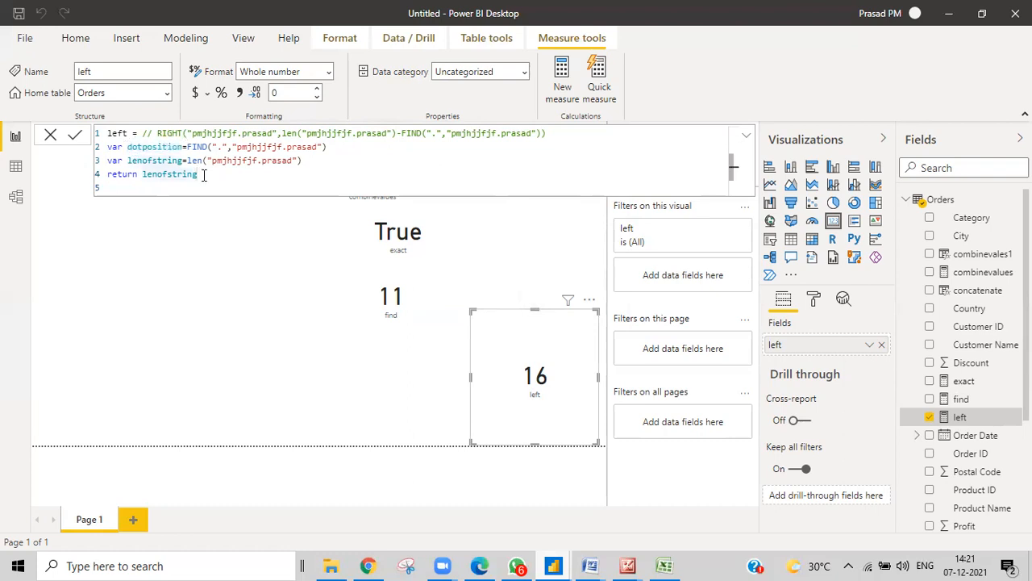
Change the return line to right("pmjhjjfjf.prasad",lenofstring-dotposition)
text(-)
key(ctrl+v)
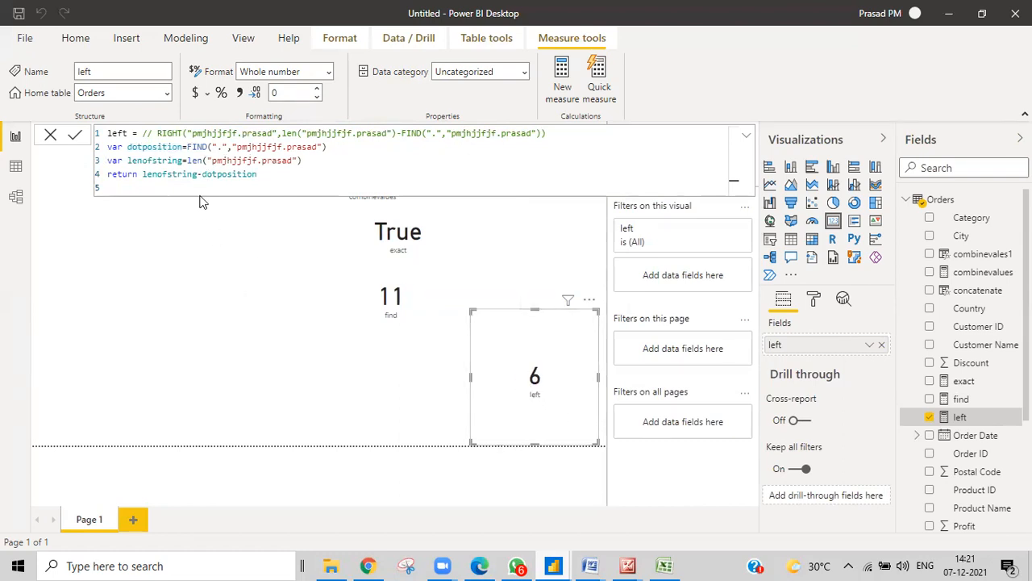
text(right)
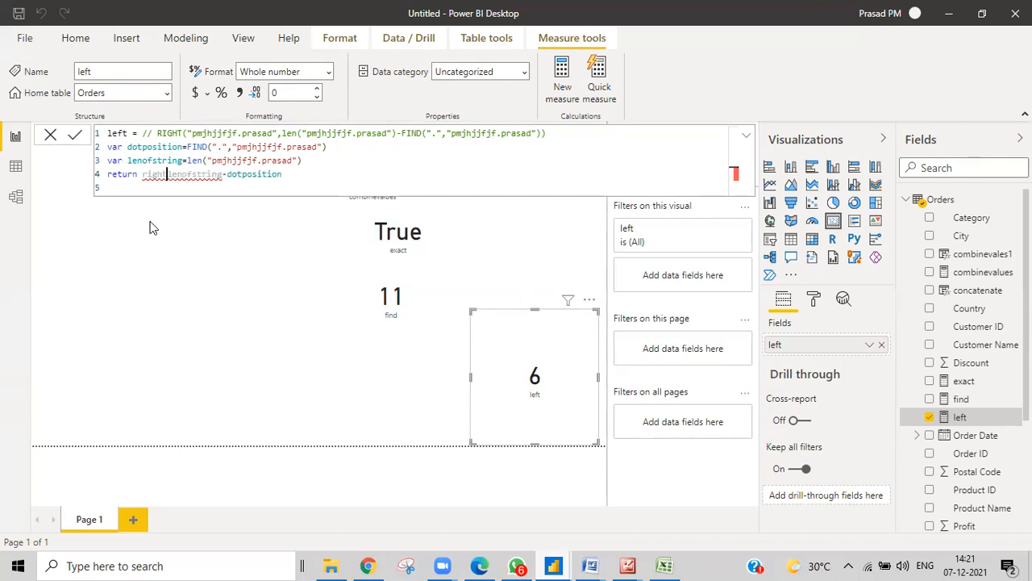
text(()
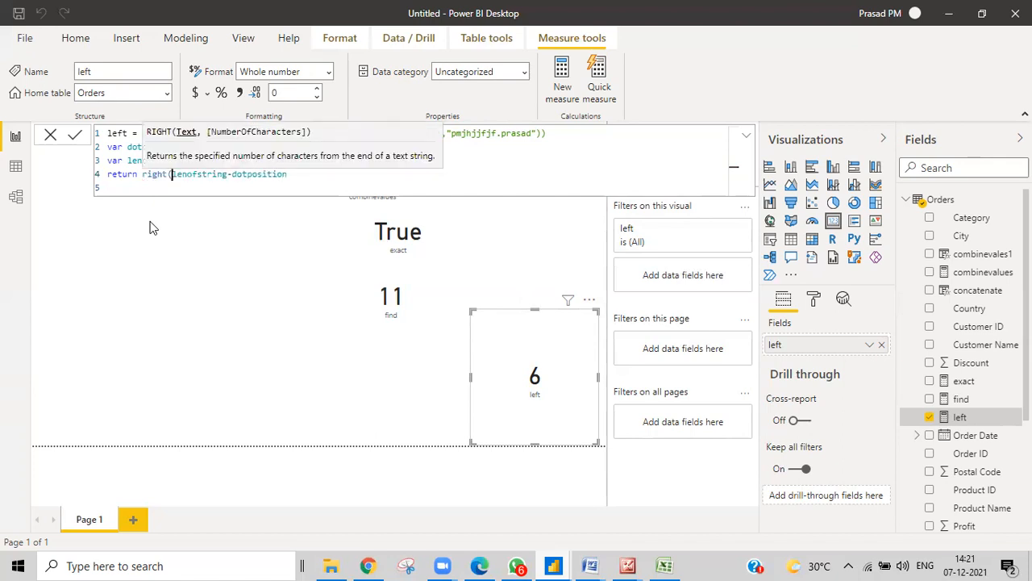
text(")
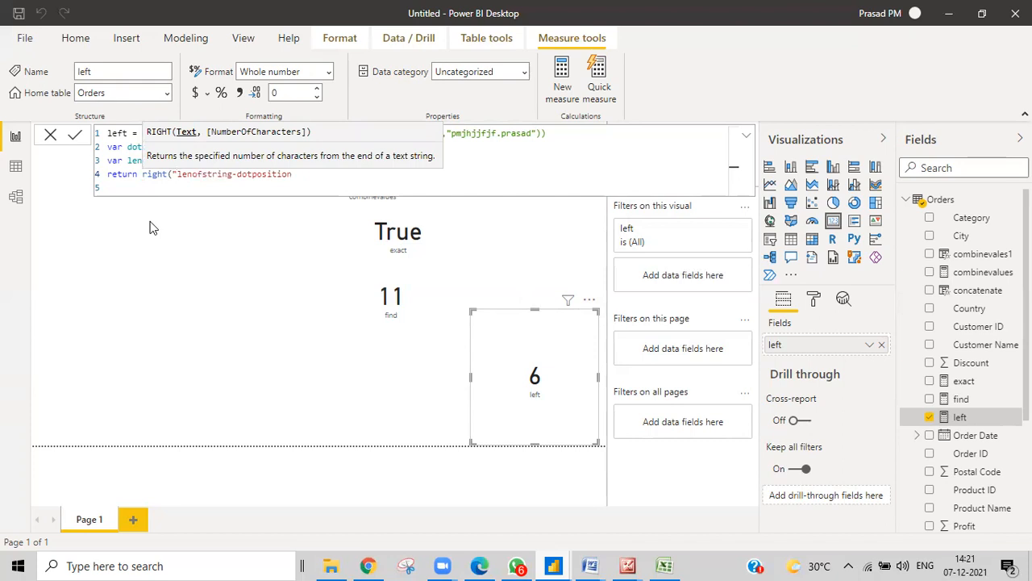
text(",)
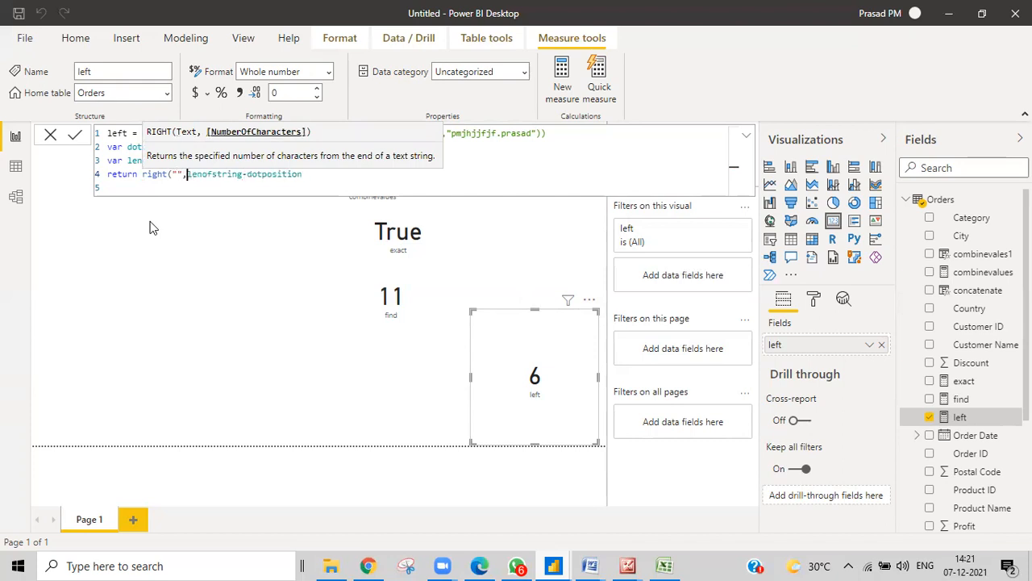
click(309, 173)
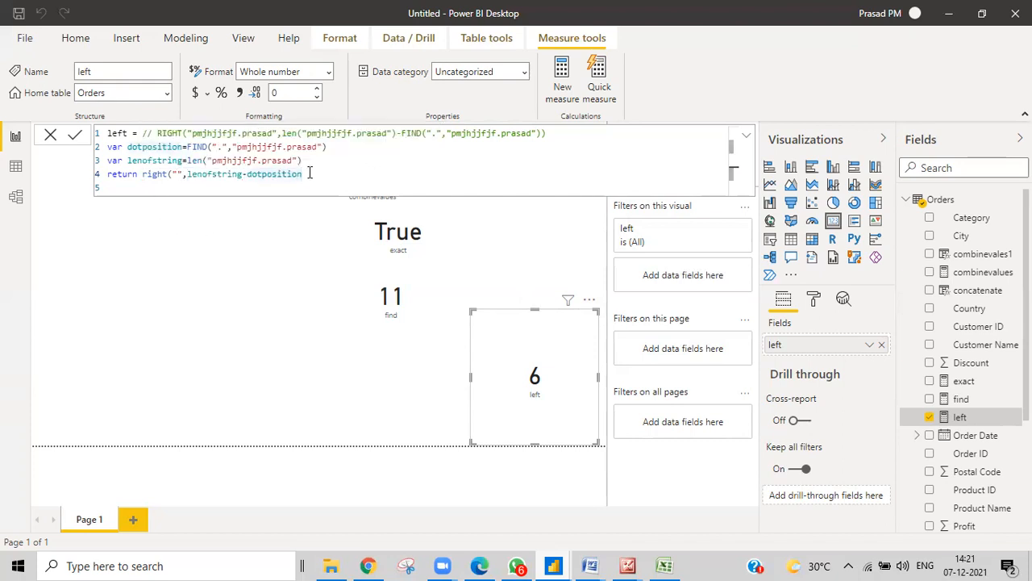
text())
drag(191, 133, 274, 133)
key(ctrl+c)
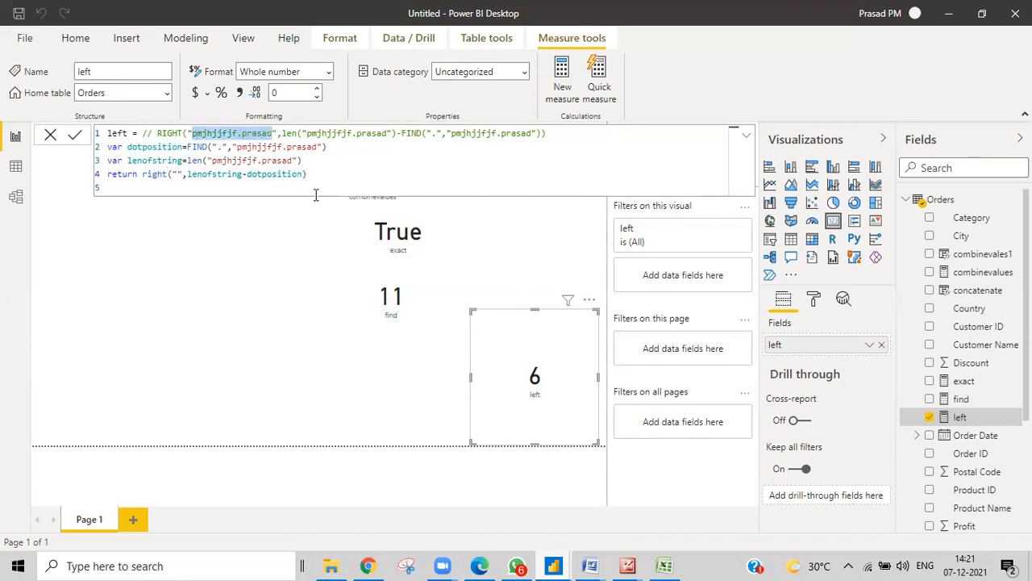
click(175, 174)
key(ctrl+v)
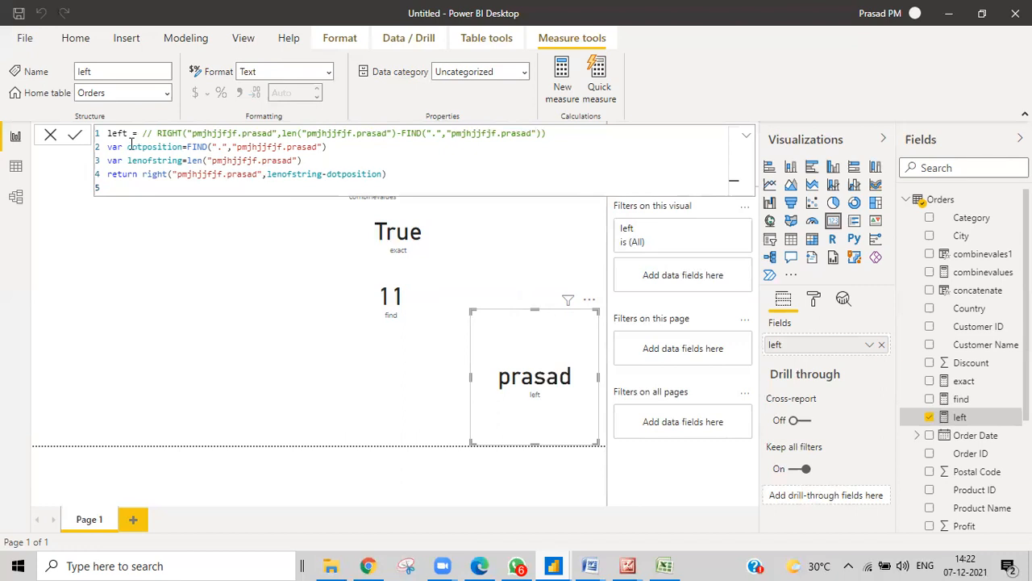
drag(402, 132, 539, 134)
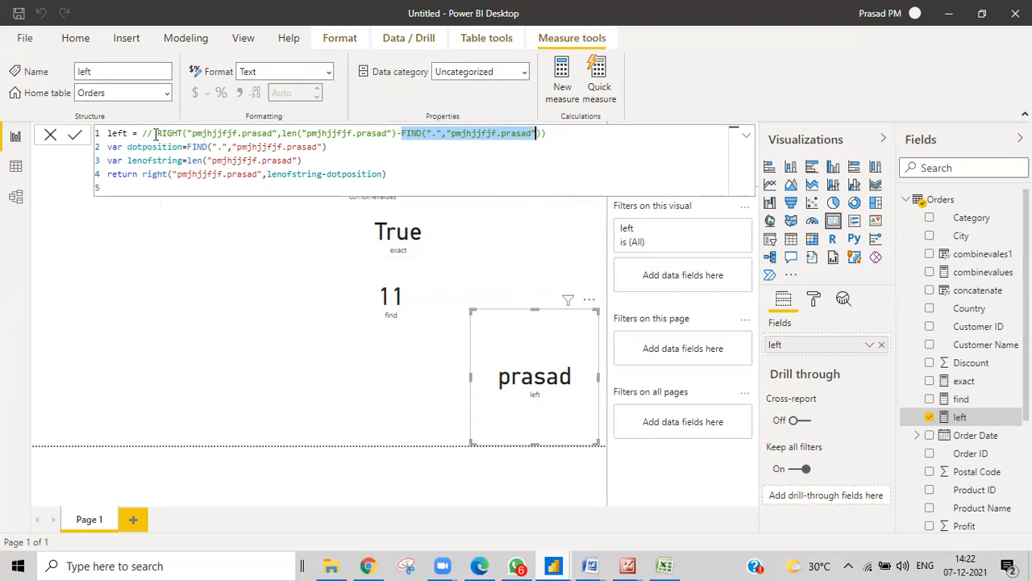
click(322, 147)
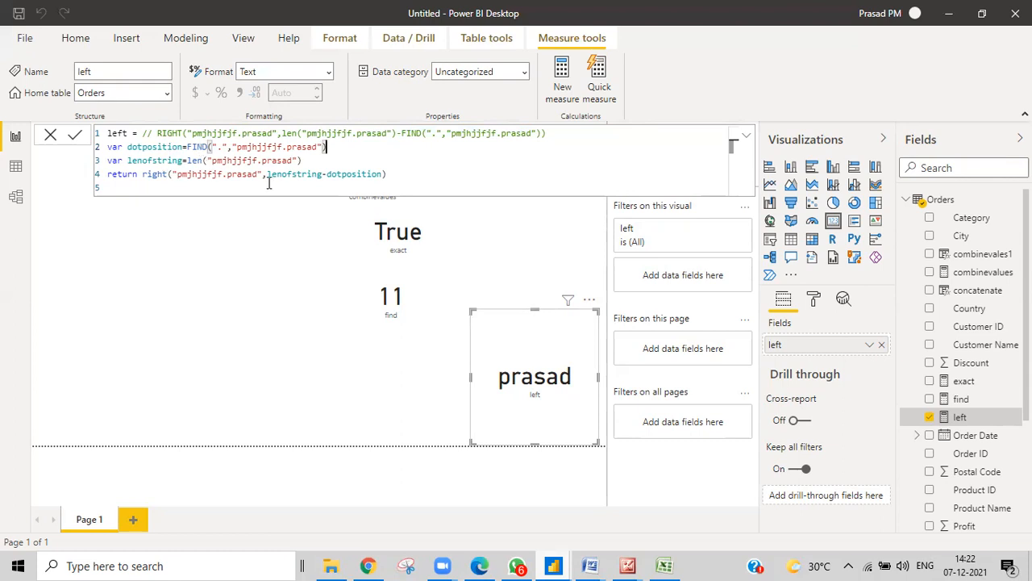
drag(187, 147, 325, 146)
key(ctrl+c)
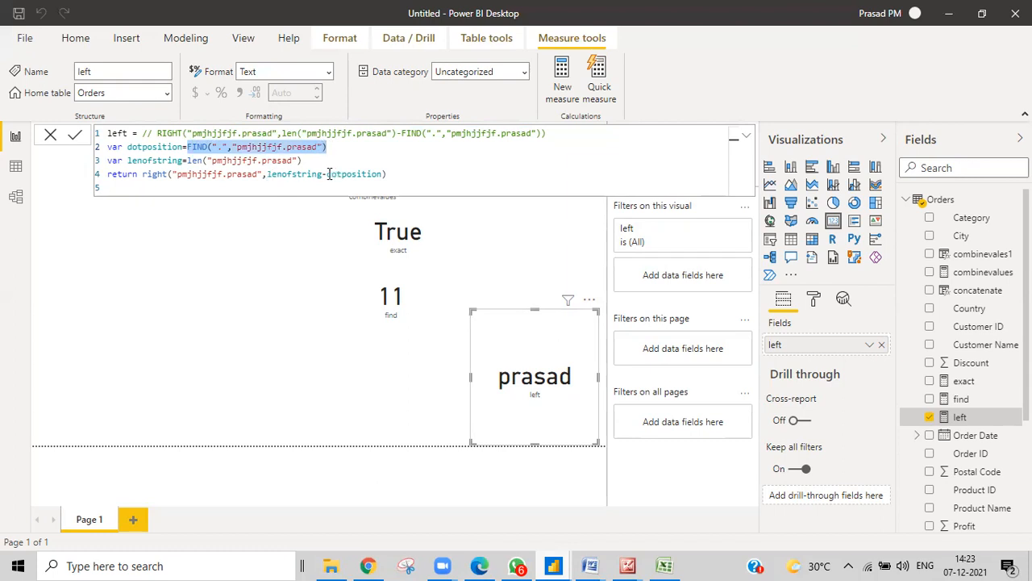
Replace dotposition in the RETURN line with the pasted FIND(".","pmjhjjfjf.prasad") expression and re-select lenofstring
drag(326, 174, 385, 174)
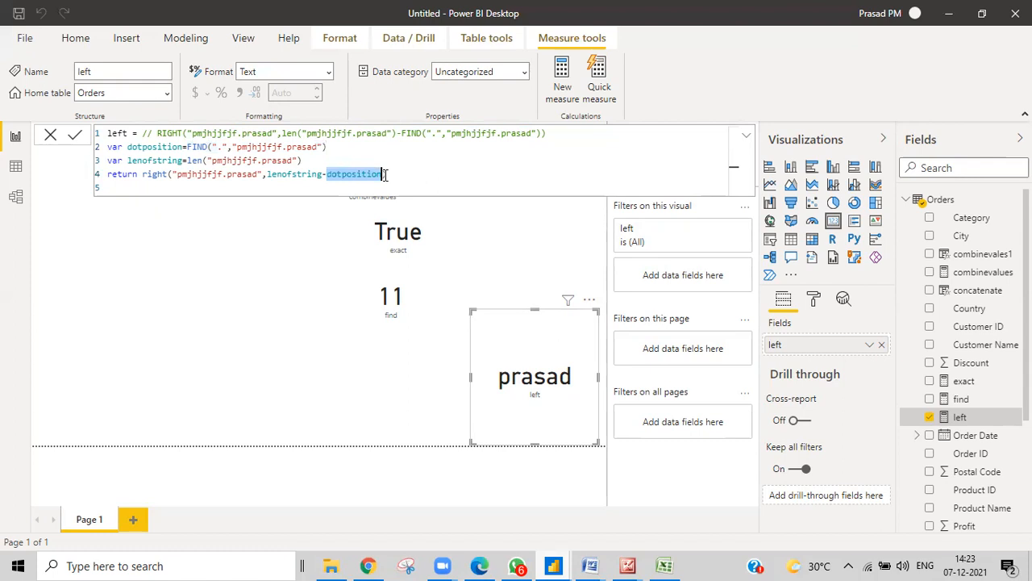
key(ctrl+v)
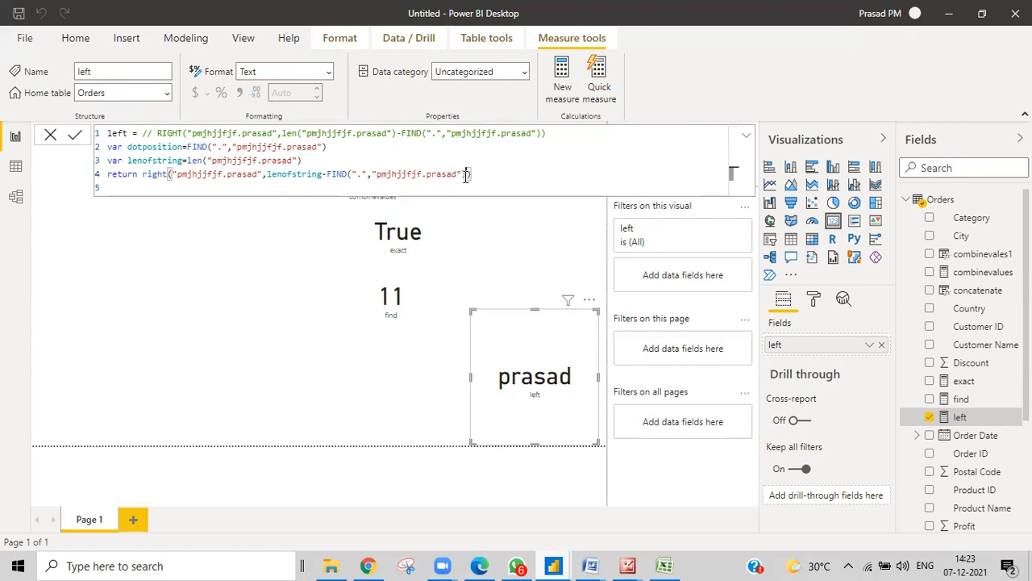
text())
click(325, 175)
key(BackSpace)
key(BackSpace)
key(BackSpace)
key(BackSpace)
key(BackSpace)
key(BackSpace)
key(BackSpace)
key(BackSpace)
key(BackSpace)
key(BackSpace)
key(BackSpace)
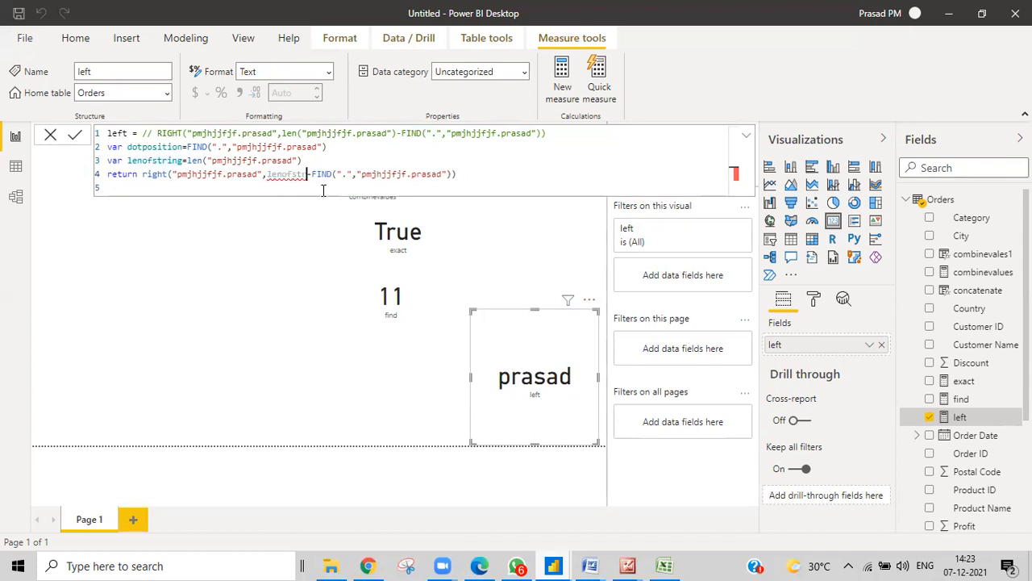
key(BackSpace)
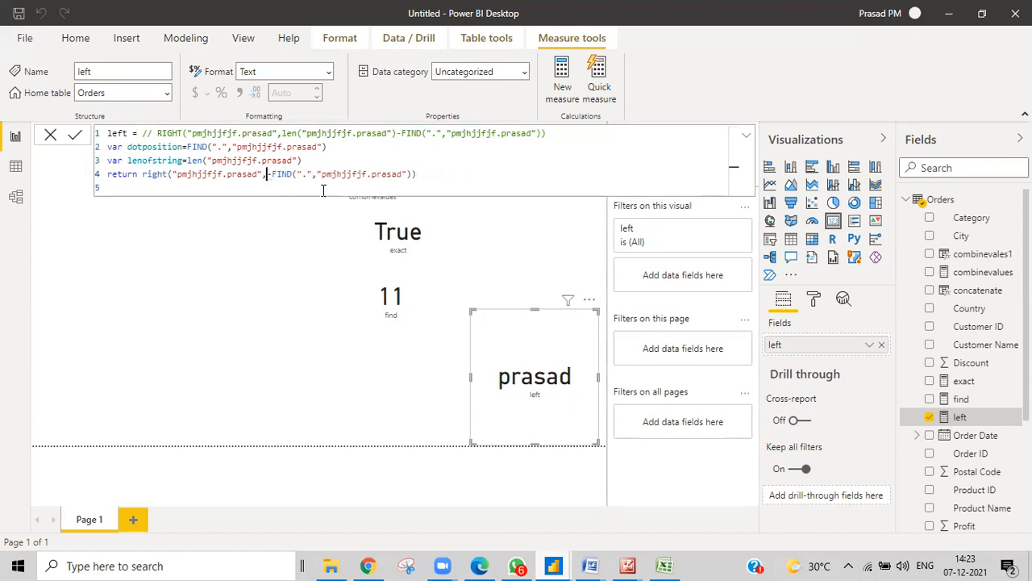
text(len)
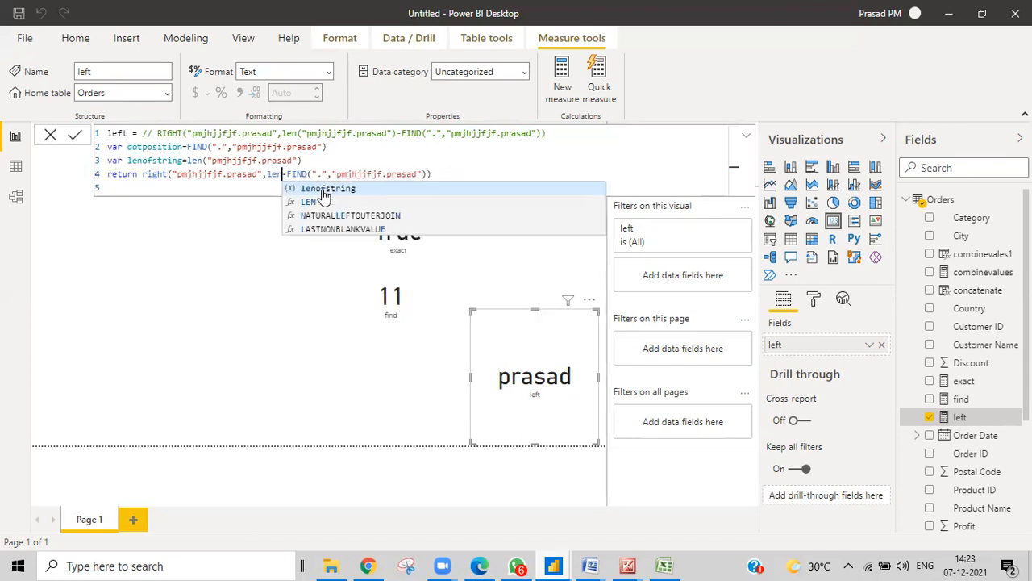
text(o)
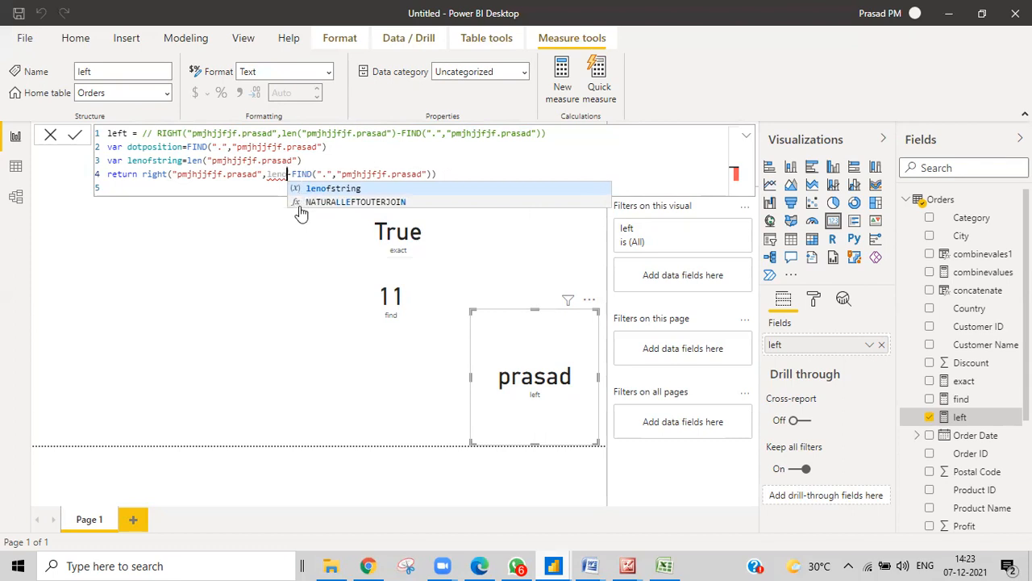
click(310, 188)
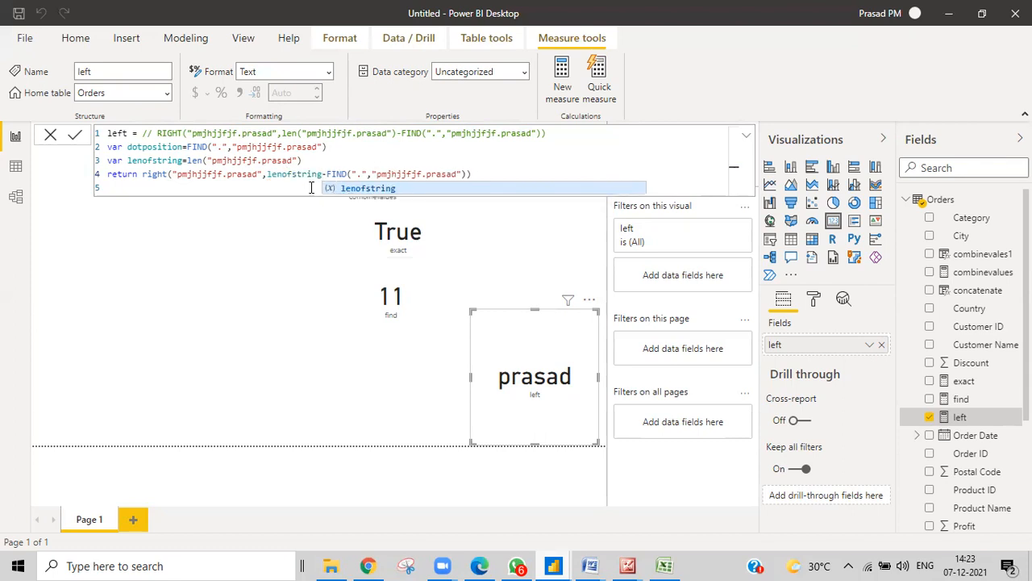
click(506, 169)
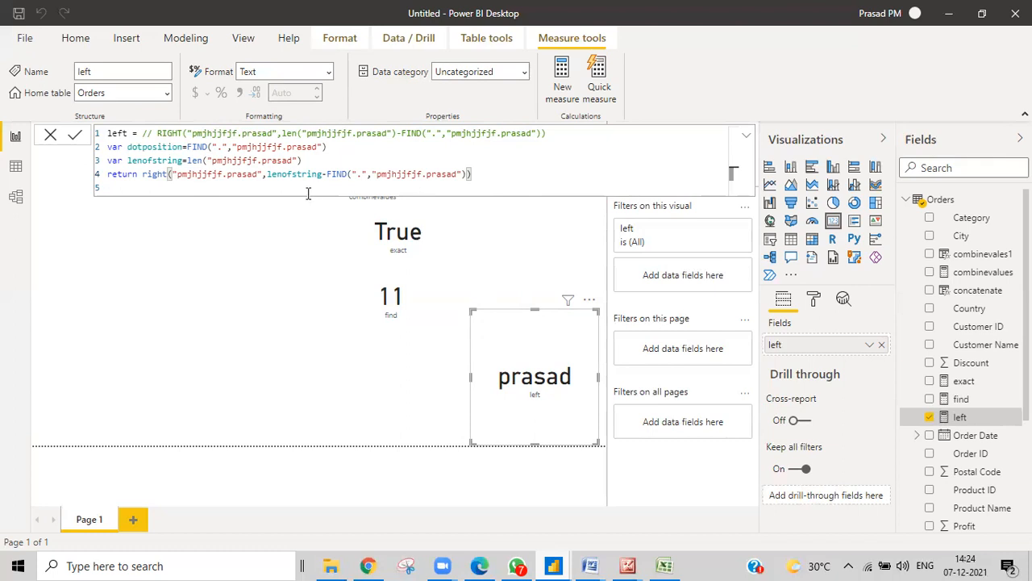
Switch to the Dax Text Functions workbook in Excel and select the MID function's row, cell A14
mouse_move(627, 565)
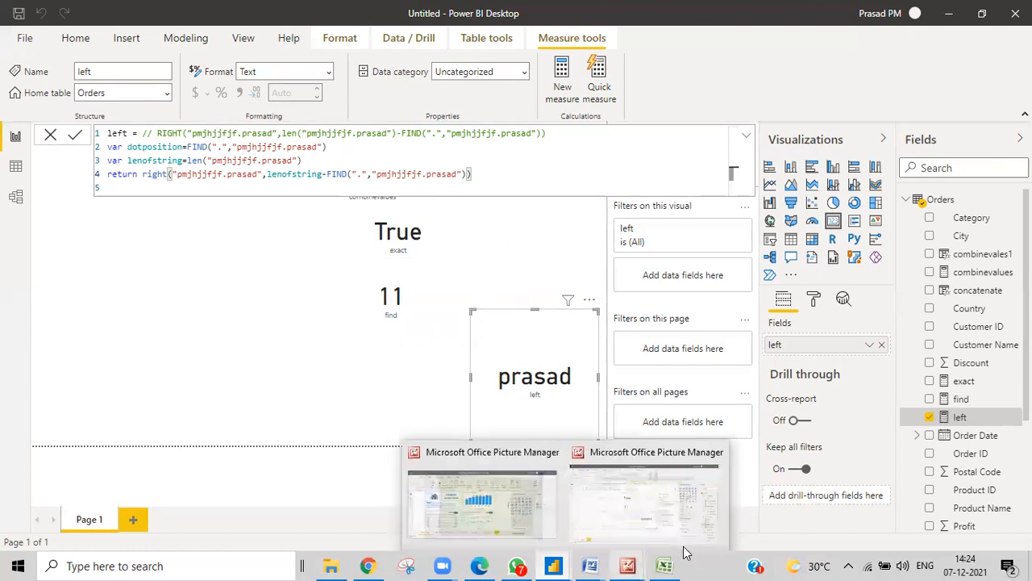
click(664, 565)
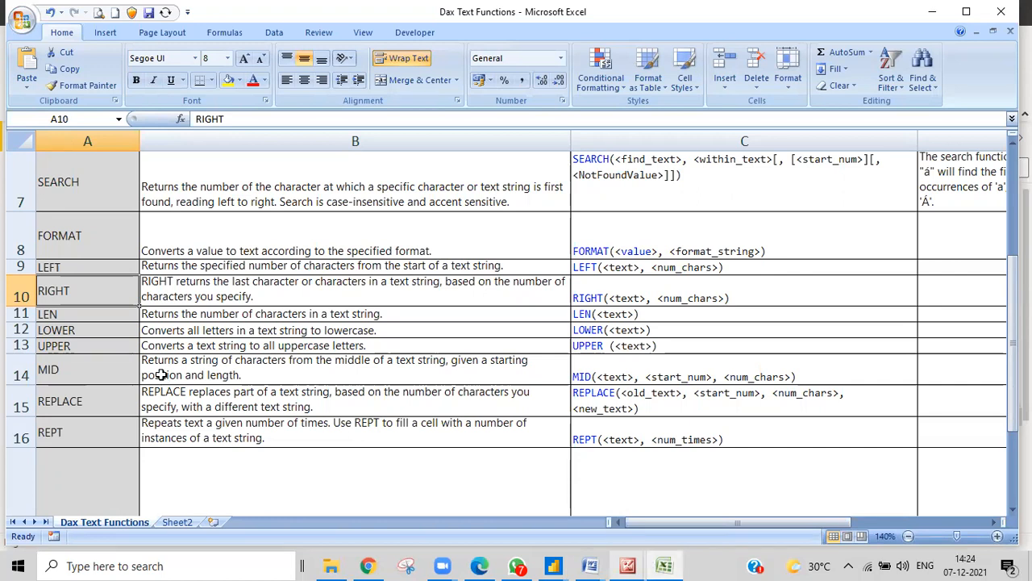
click(129, 371)
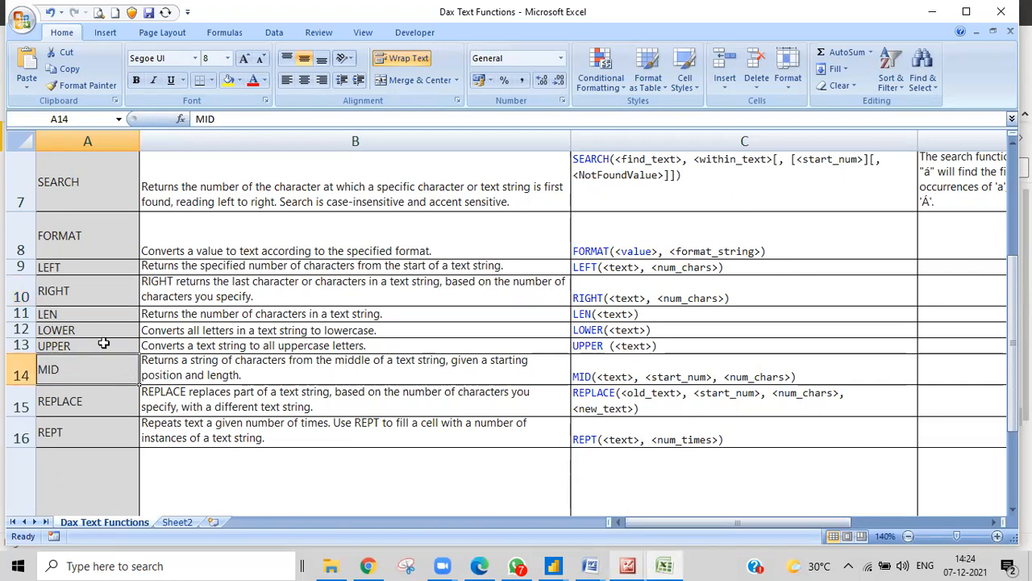
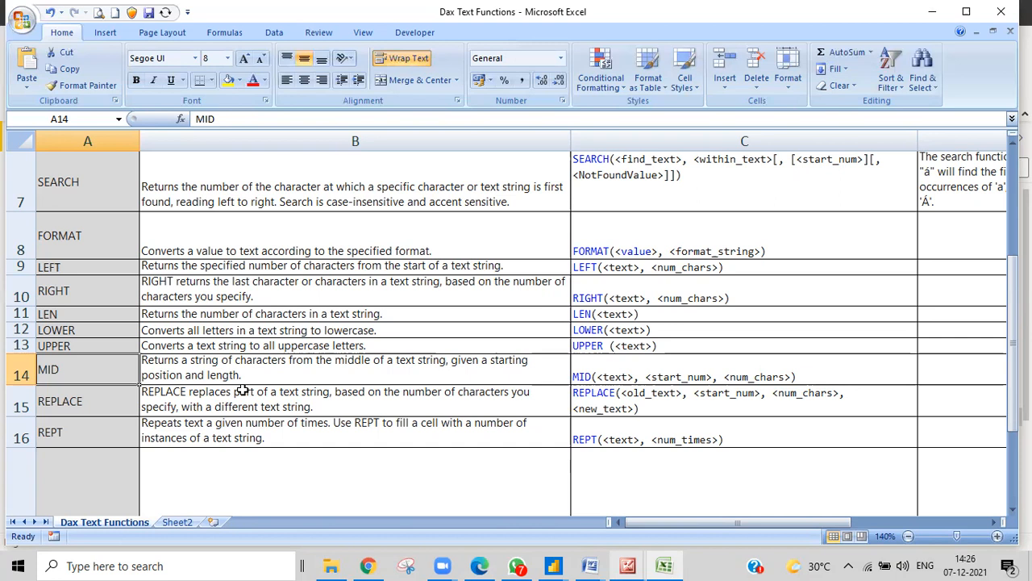
Read the MID function's description in cell B14, then return to the untitled Power BI report
click(302, 378)
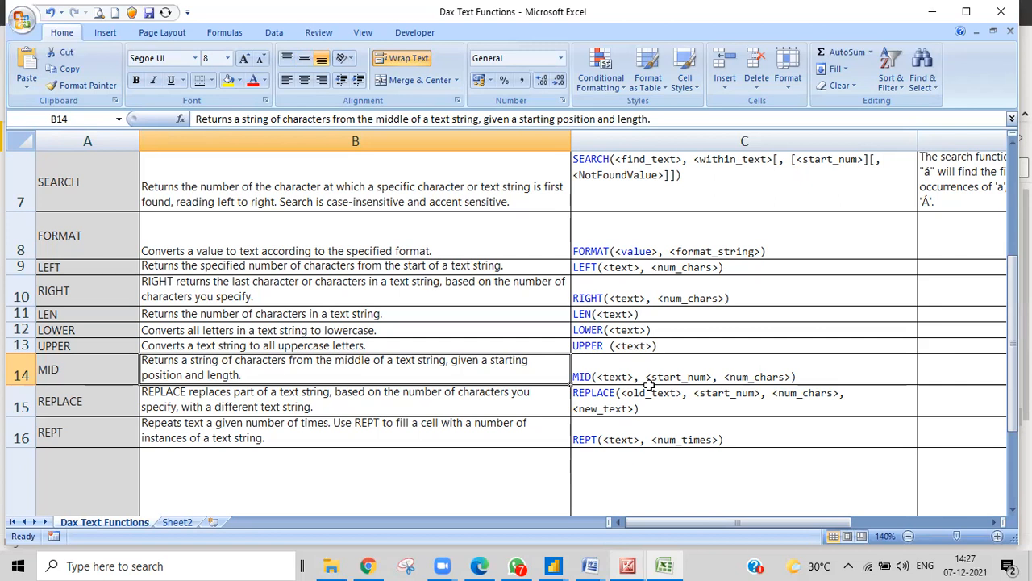
mouse_move(552, 565)
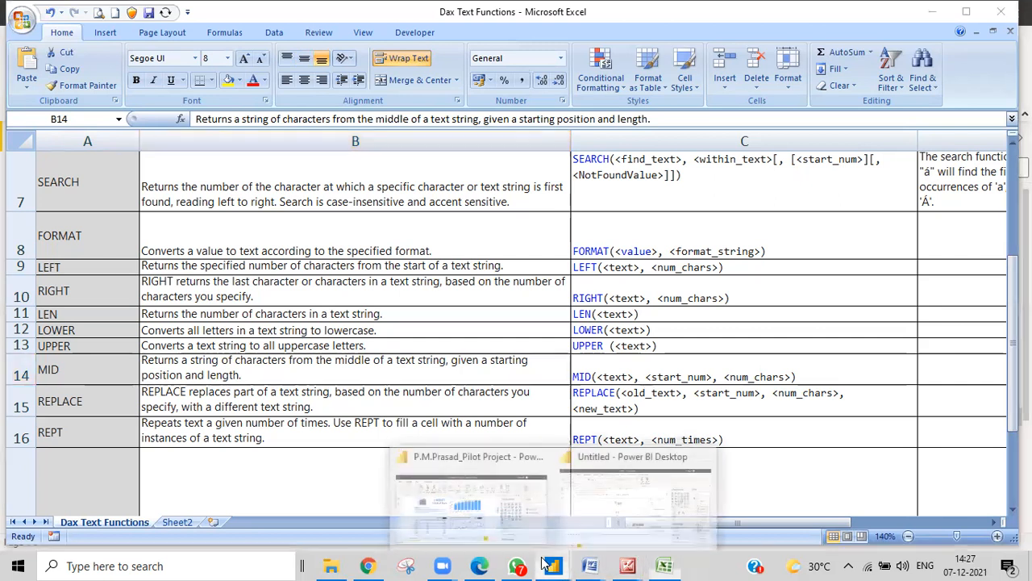
click(600, 523)
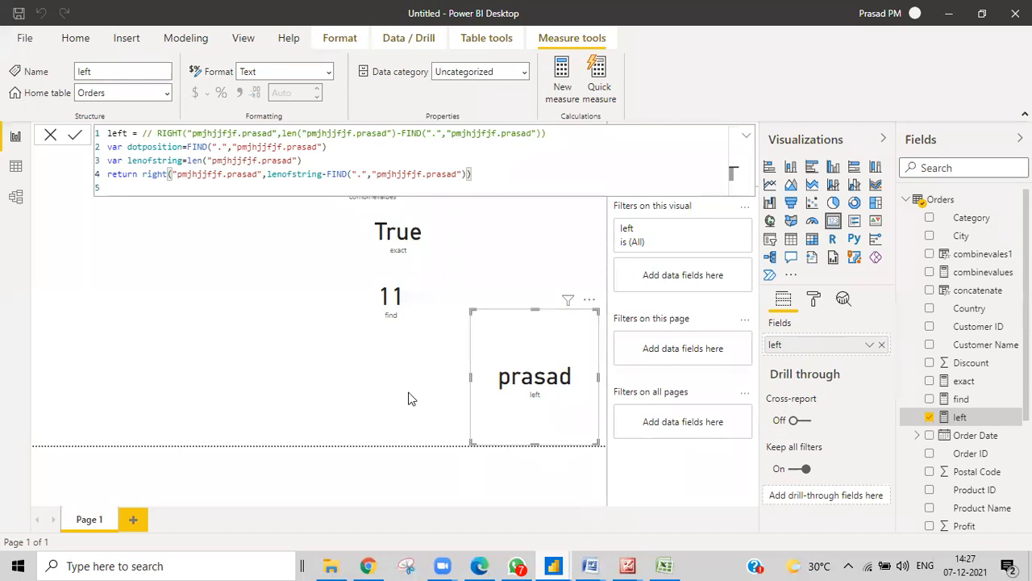
Deselect the left card and create a new blank measure in the Orders table
click(180, 370)
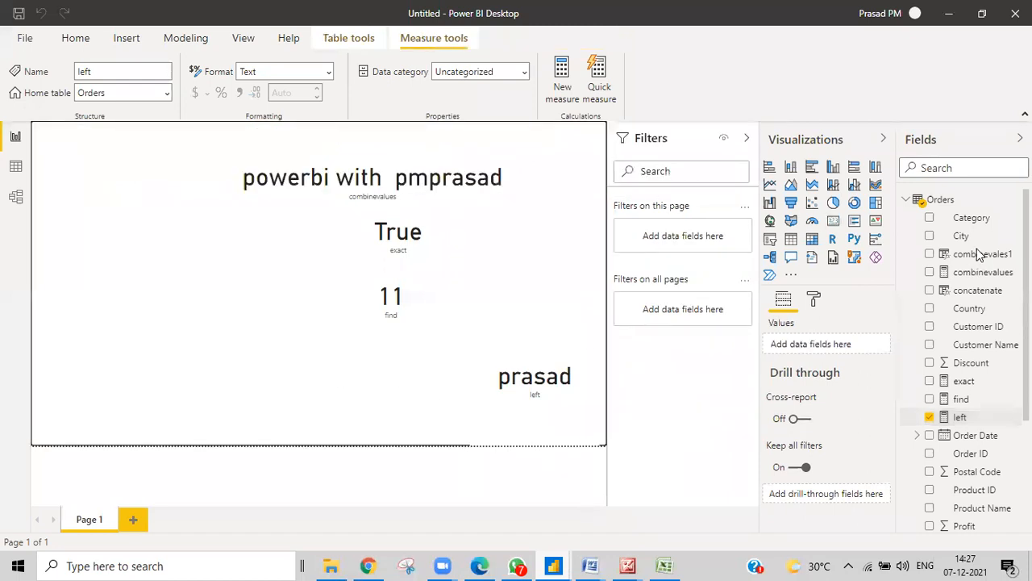
right_click(943, 203)
click(855, 214)
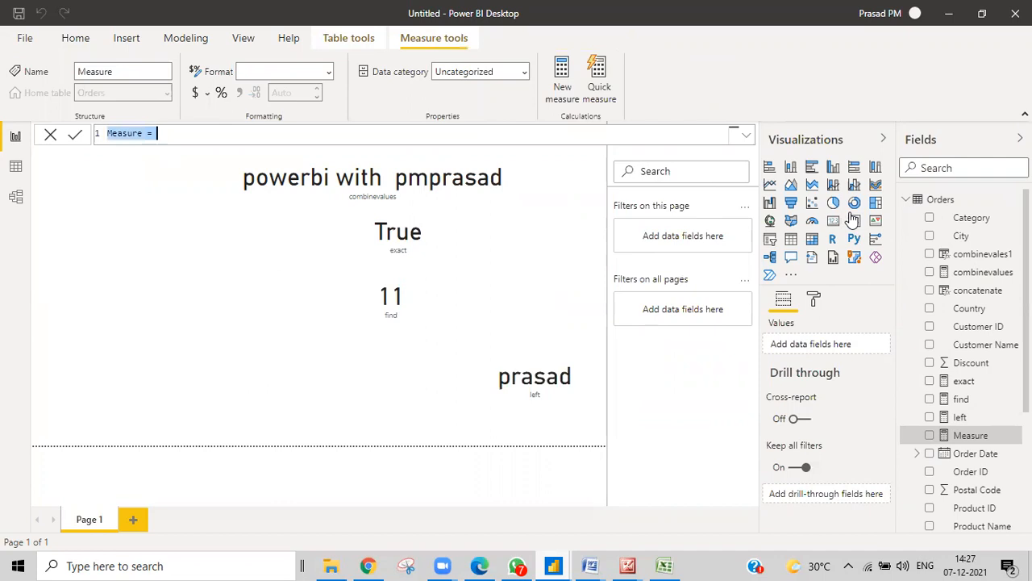
Enter the measure mid = MID("pm.prasad",2,4), fixing a mistyped argument, and commit it
key(BackSpace)
text(mi)
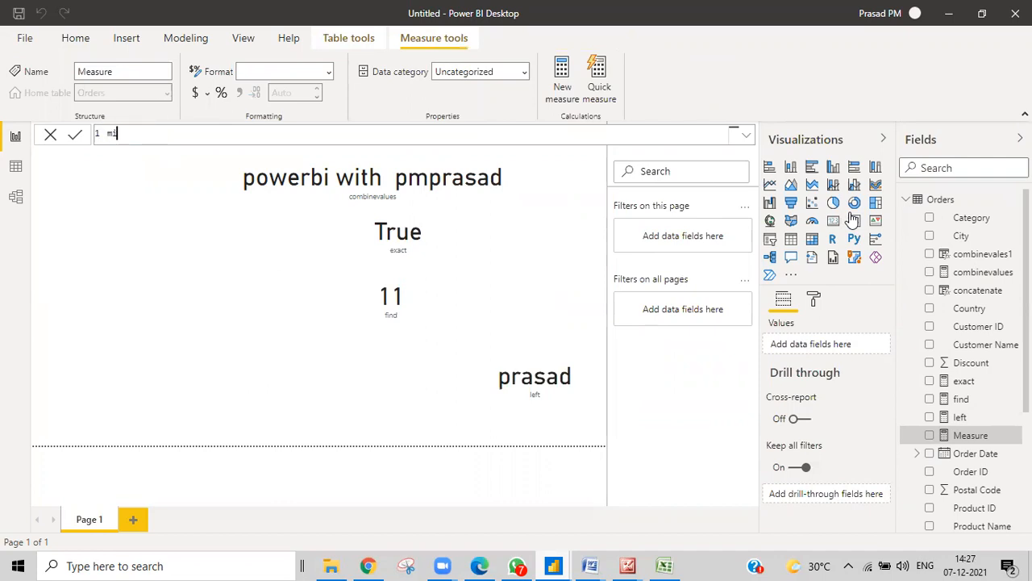
text(d=mid)
key(Tab)
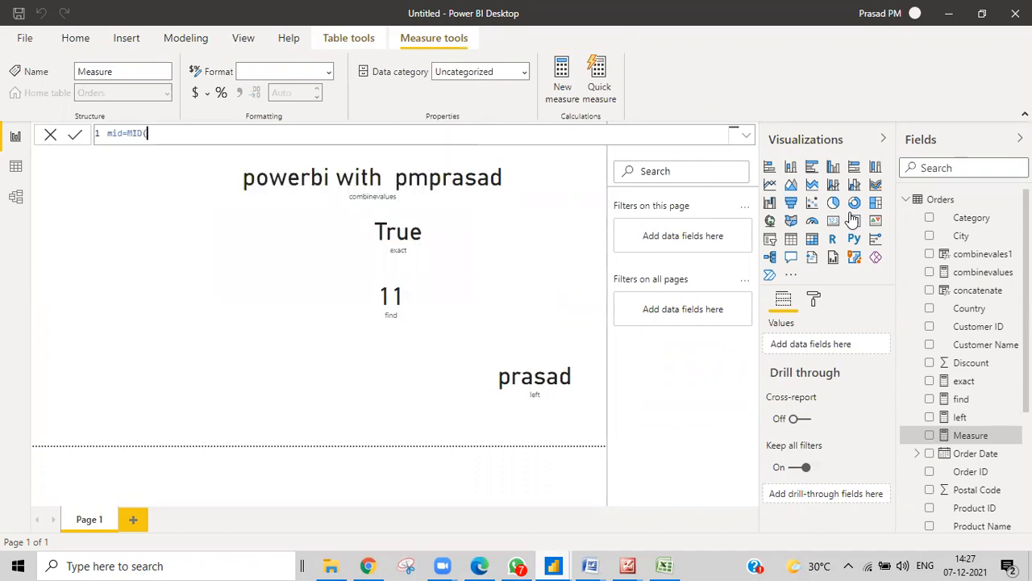
text(")
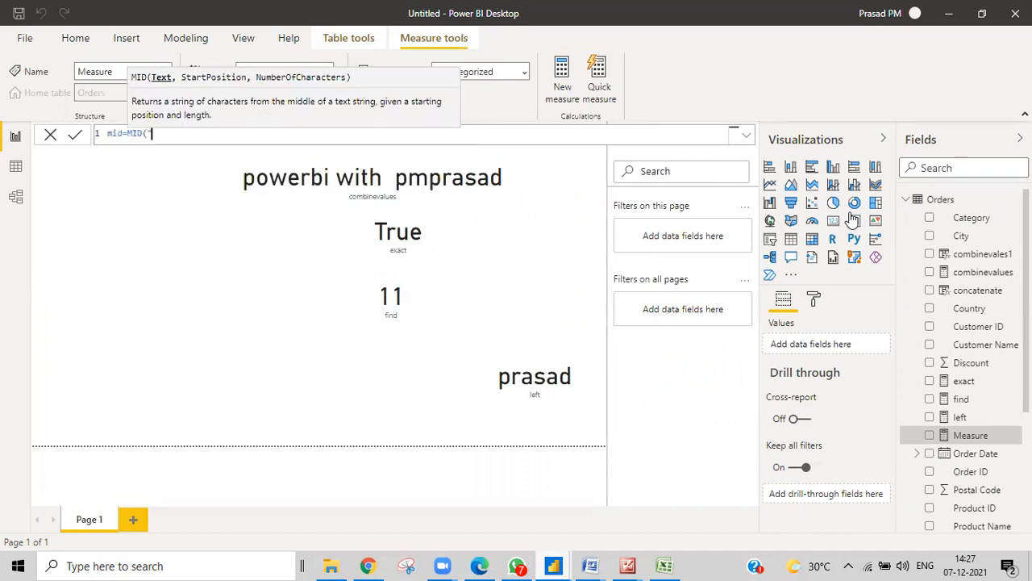
text(pm)
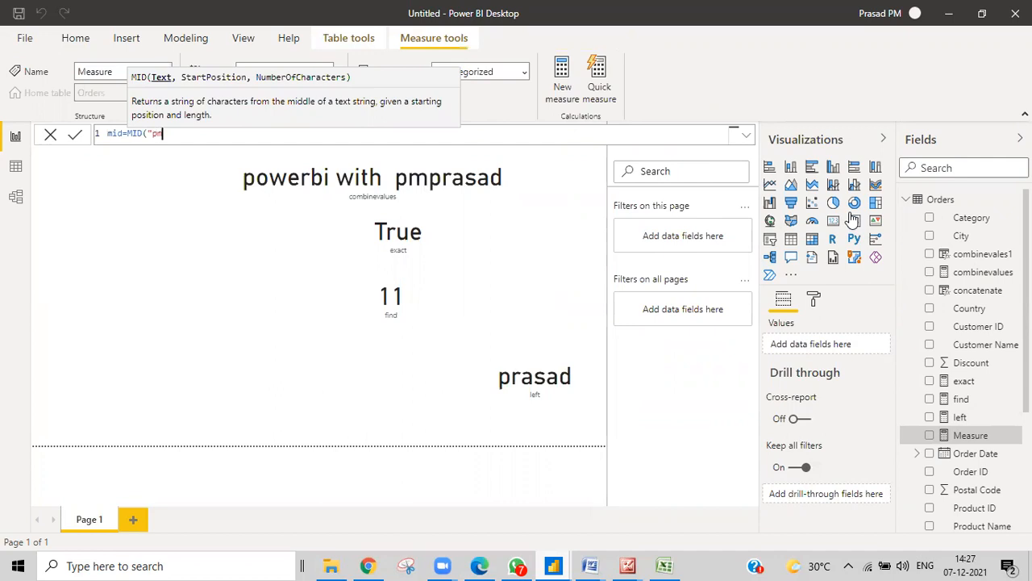
text(.prasad")
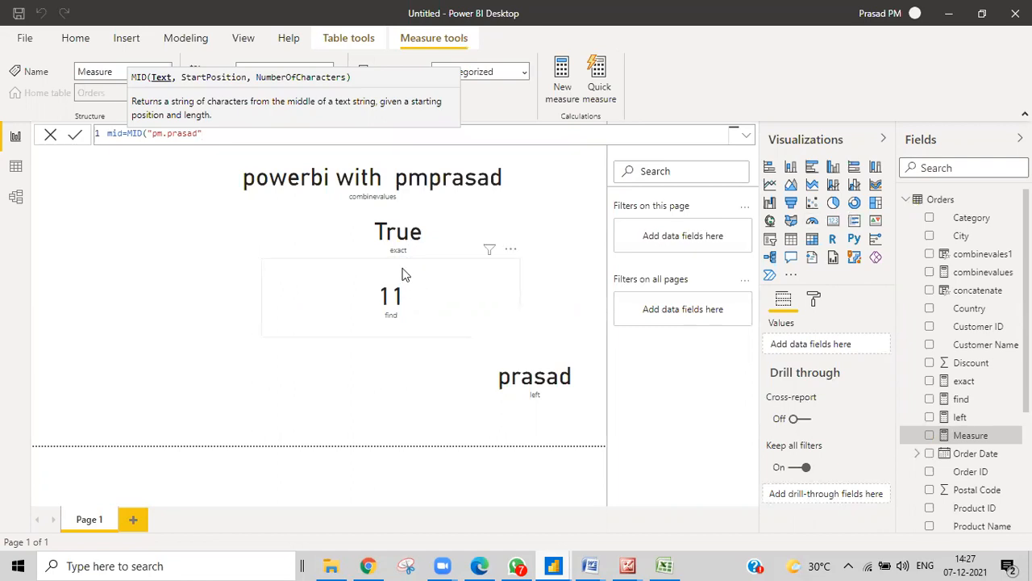
text(,)
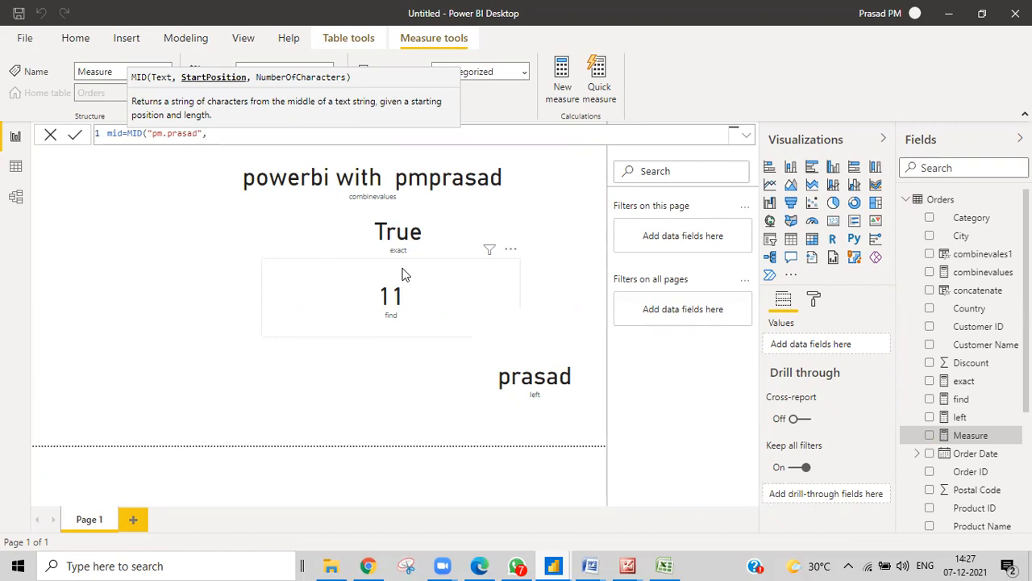
text(2,)
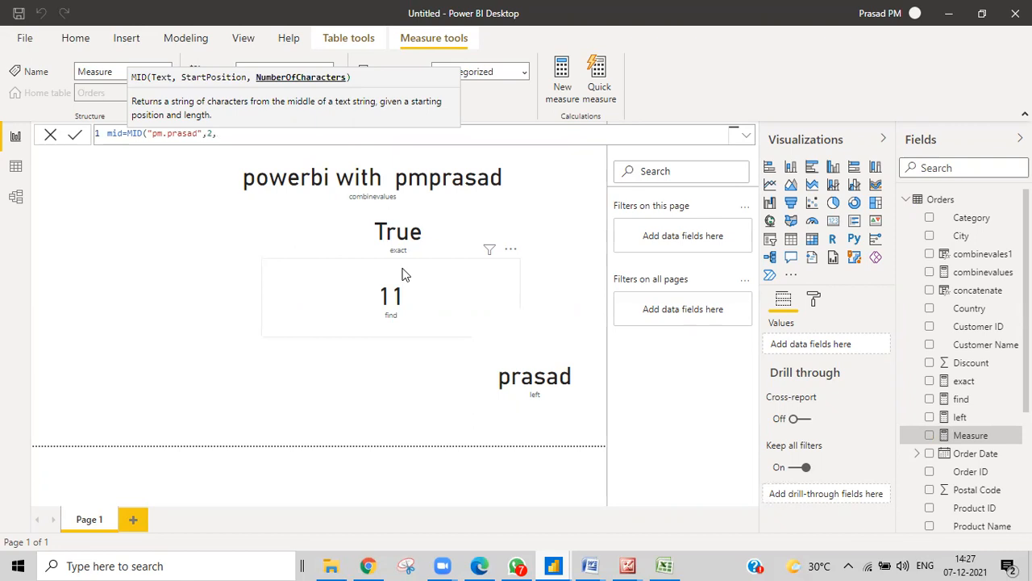
text(4)
key(BackSpace)
key(BackSpace)
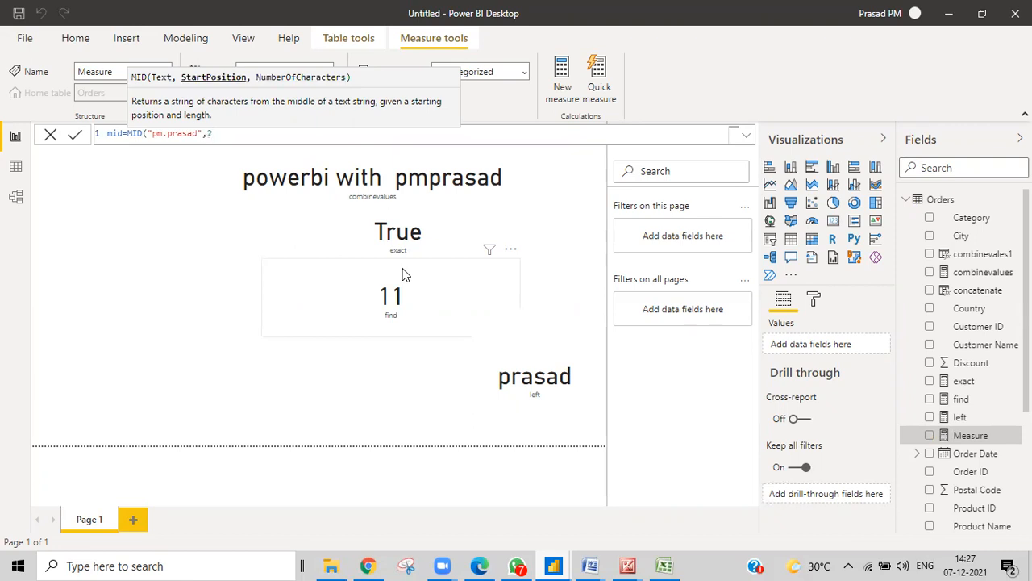
text(,)
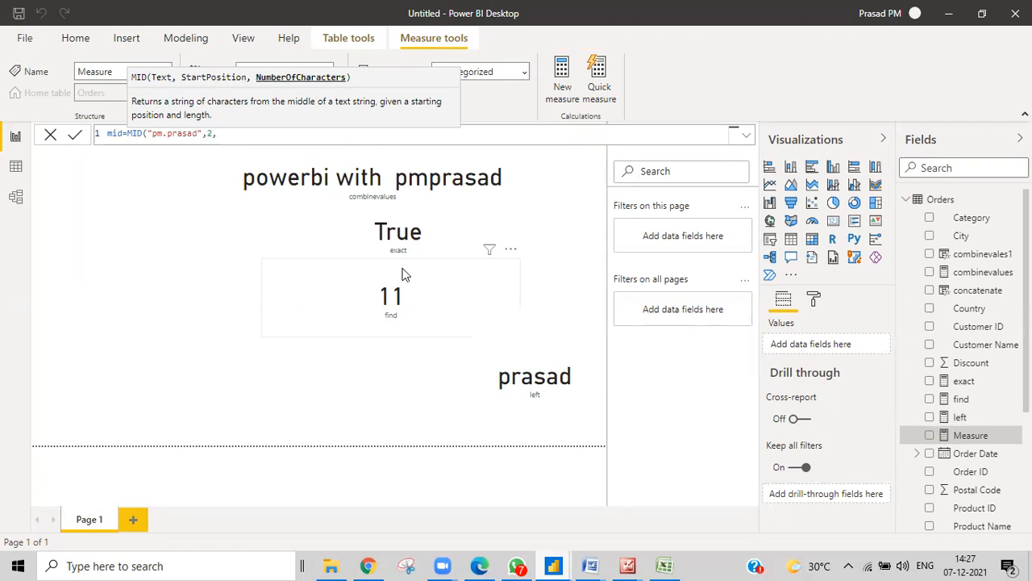
text(4))
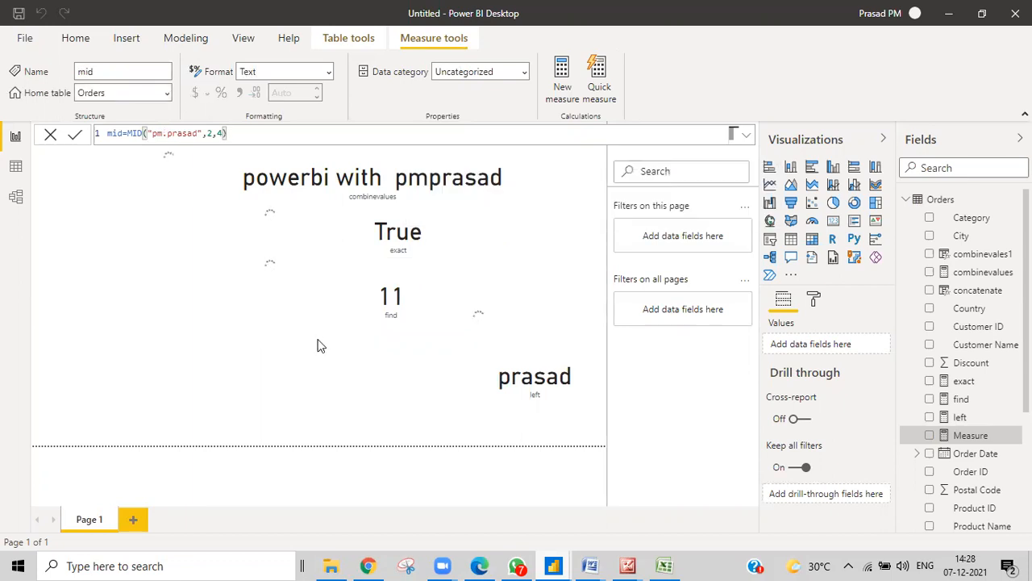
click(166, 357)
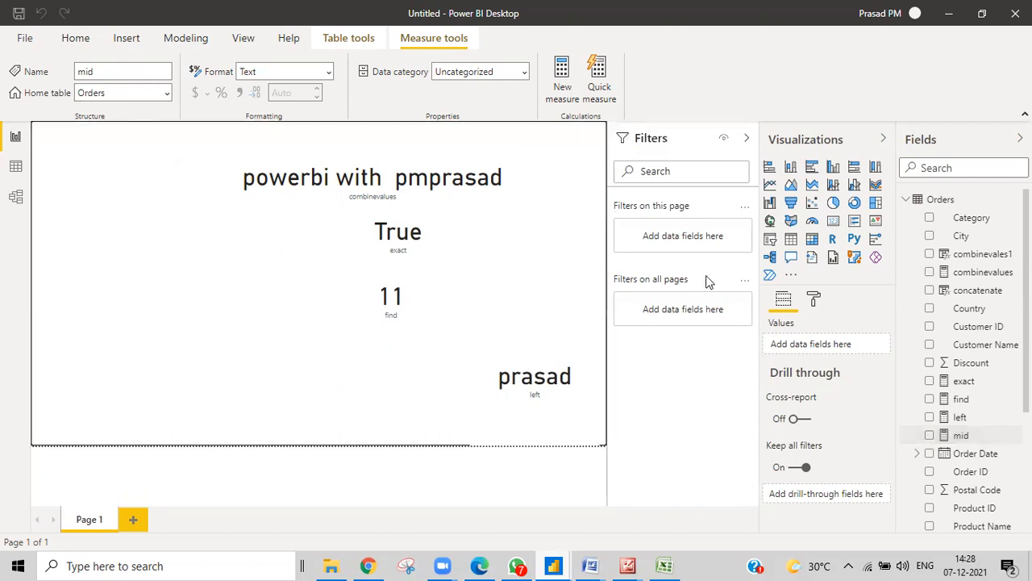
Add a card visual showing the mid measure (m.pr) and reopen mid's formula
click(833, 220)
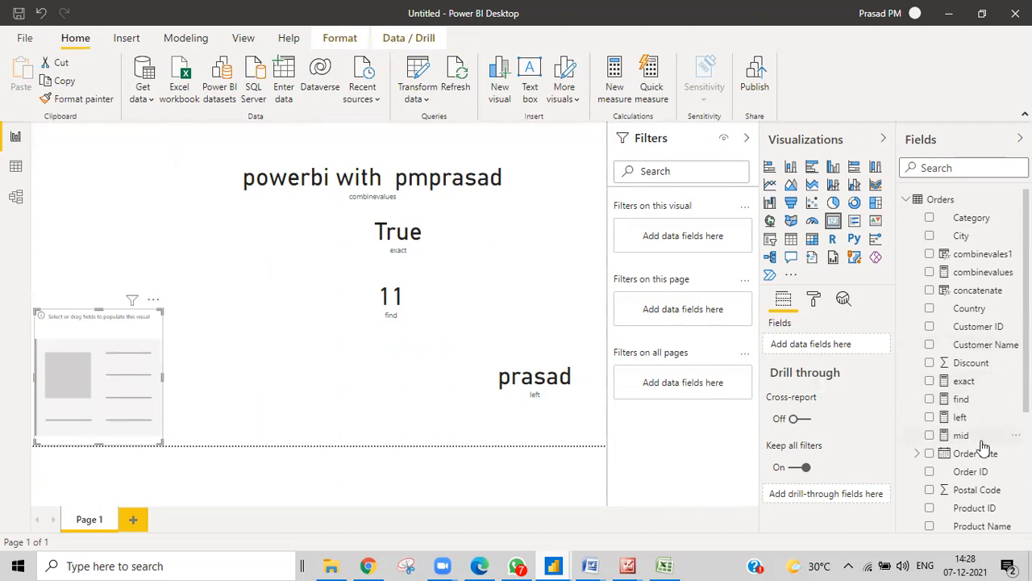
drag(966, 435, 109, 382)
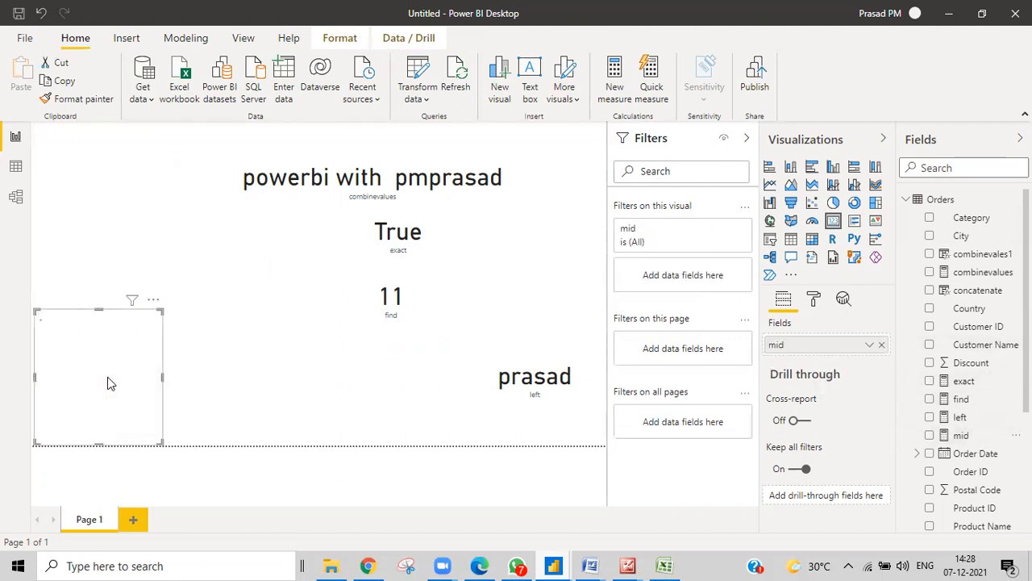
click(972, 440)
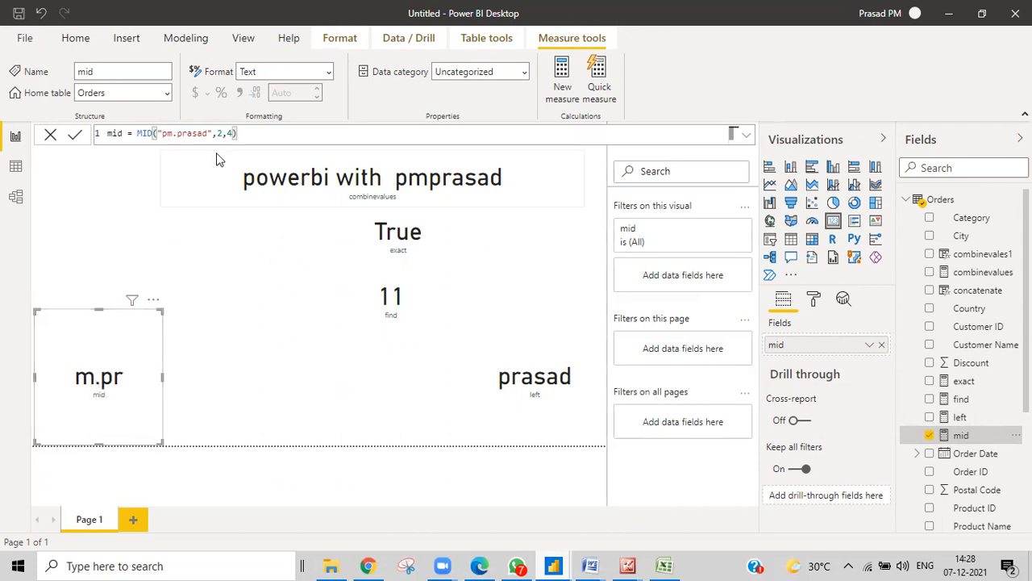
key(BackSpace)
text(8)
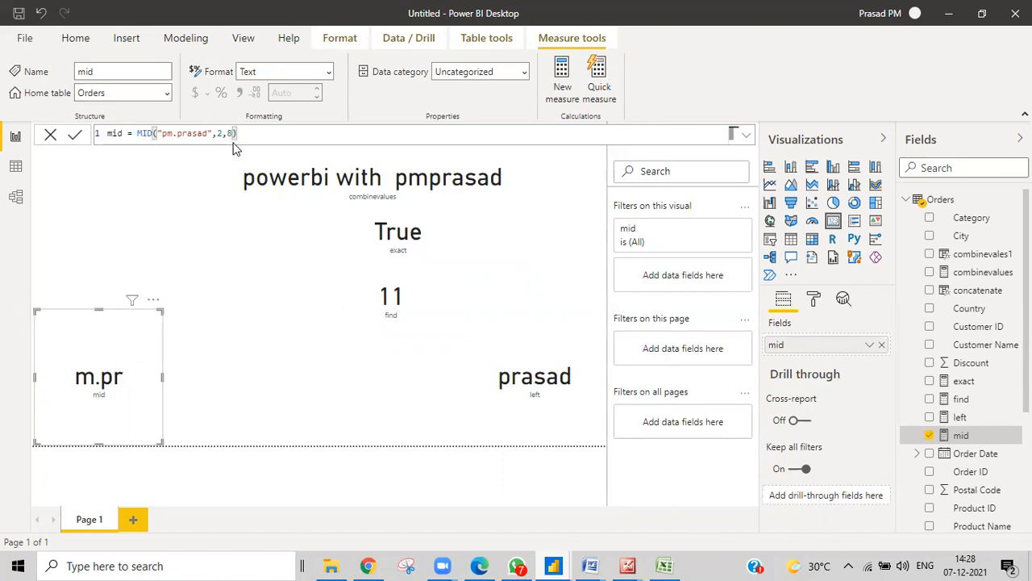
key(Return)
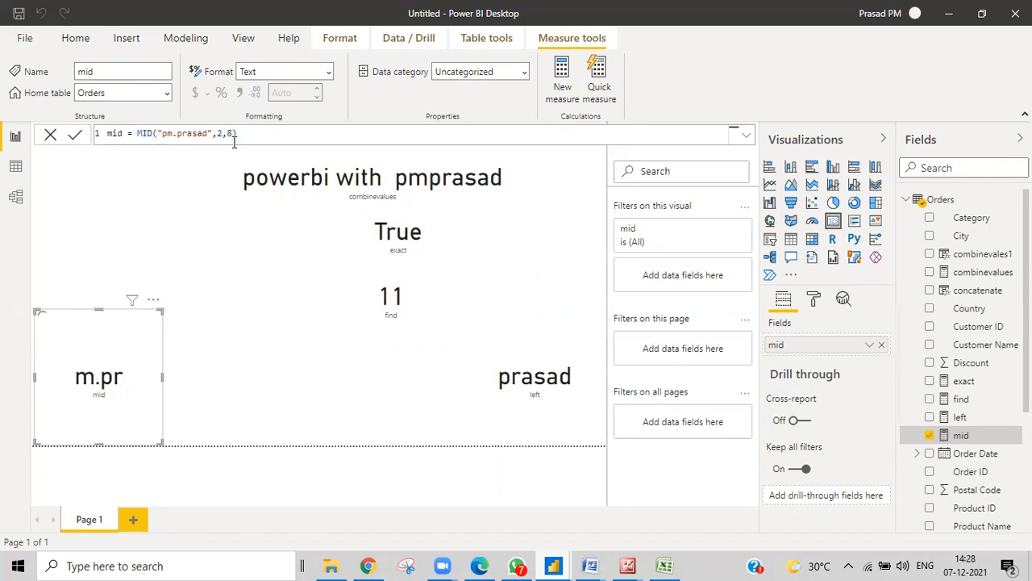
click(233, 139)
key(BackSpace)
text(22)
key(Return)
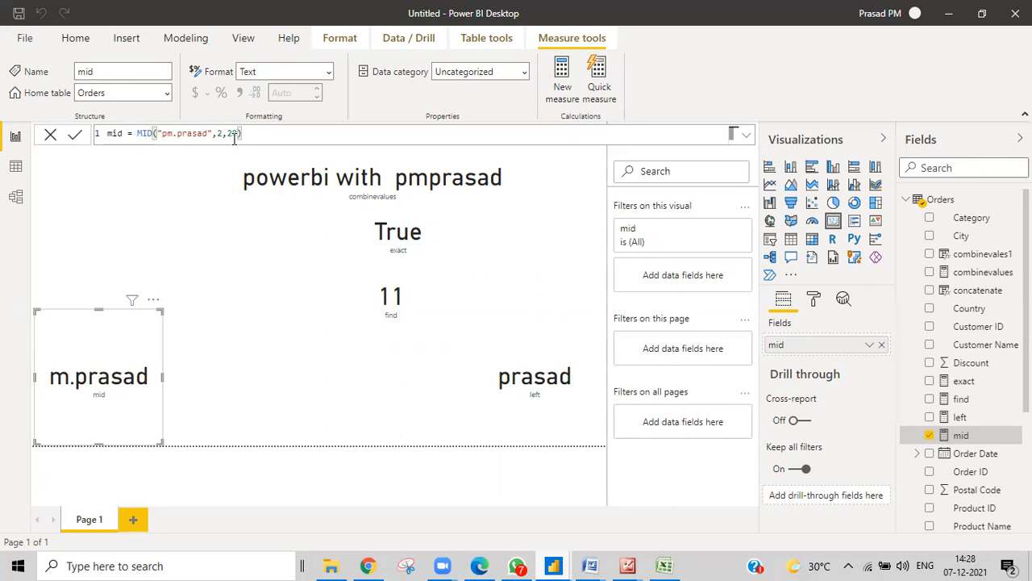
mouse_move(101, 371)
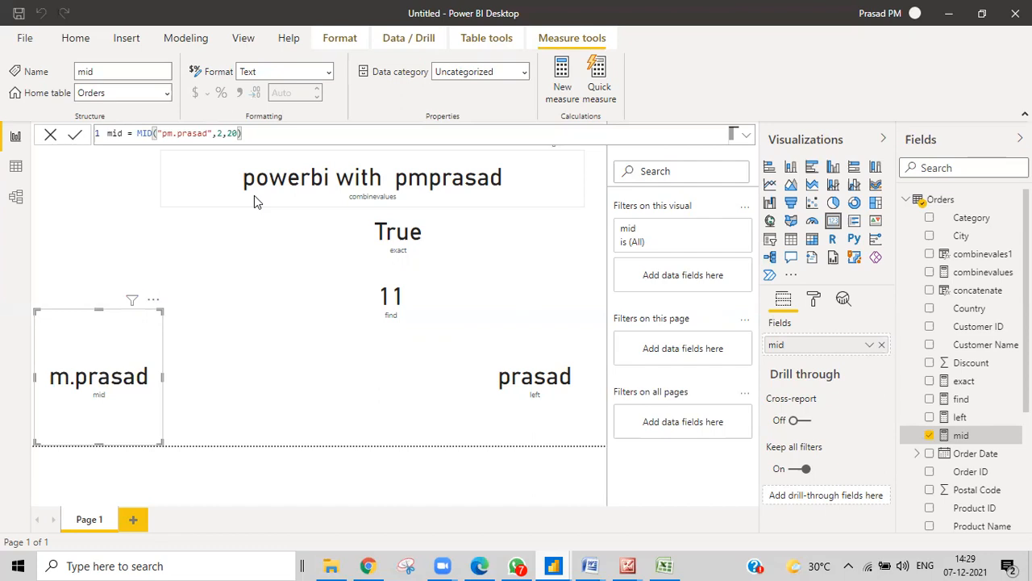
Change MID's start position to 4 and its character count to 6
click(220, 133)
key(BackSpace)
text(4)
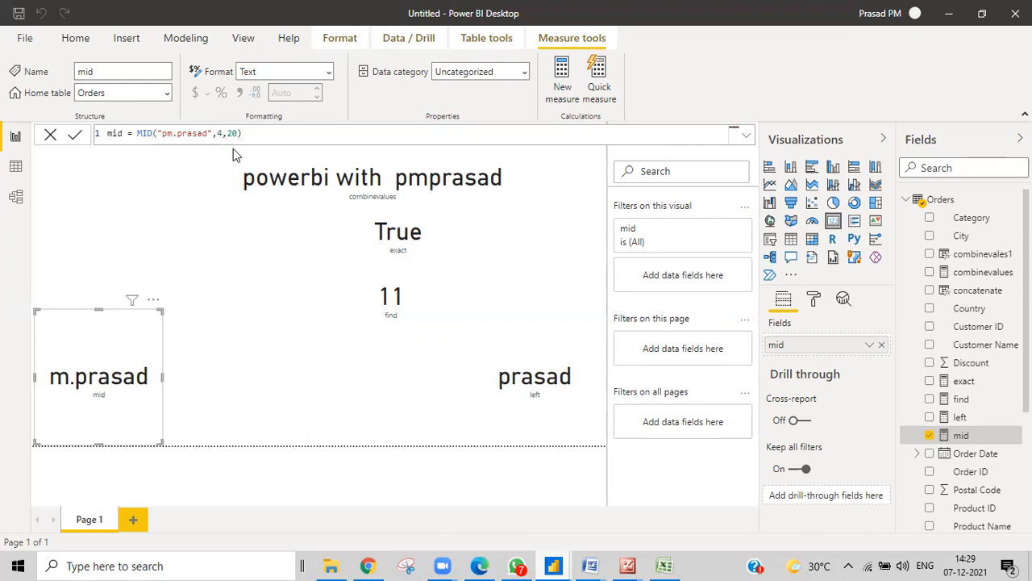
key(Return)
click(245, 138)
key(Left)
key(BackSpace)
key(BackSpace)
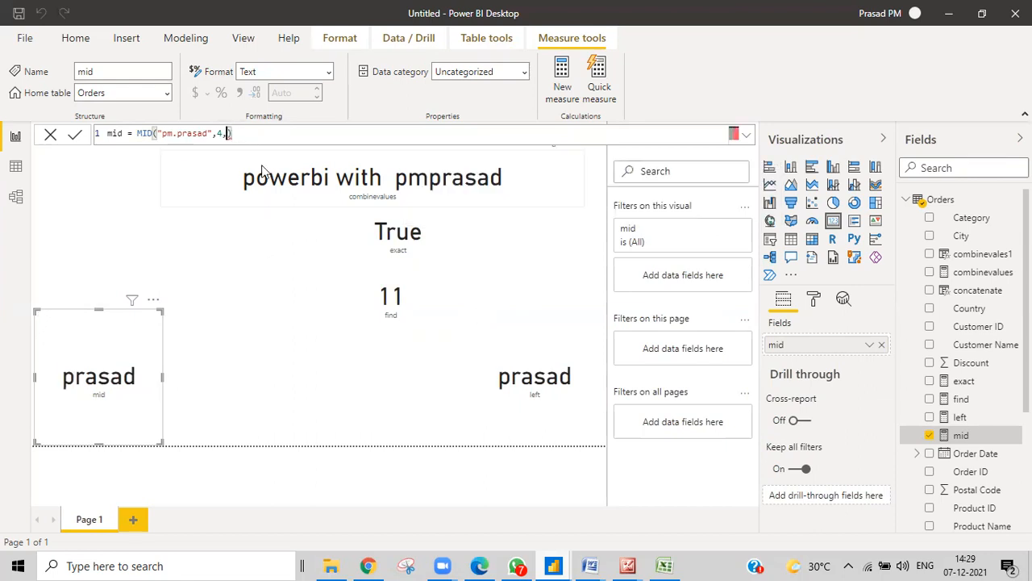
text(6)
key(Return)
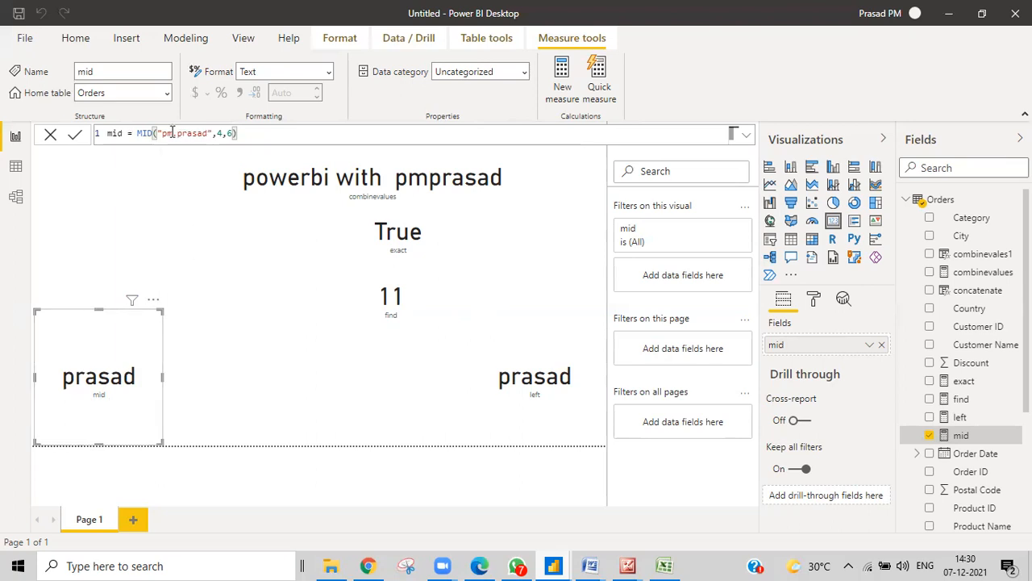
Fix the missing quote and stray comma so the formula reads MID("pm.prasad",4,6), showing prasad
click(208, 133)
text(")
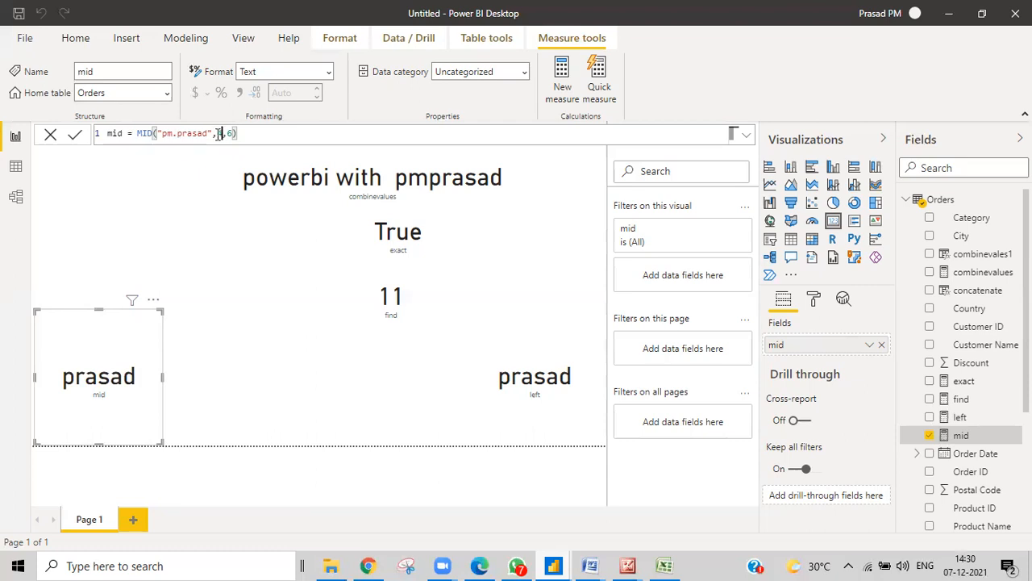
double_click(219, 134)
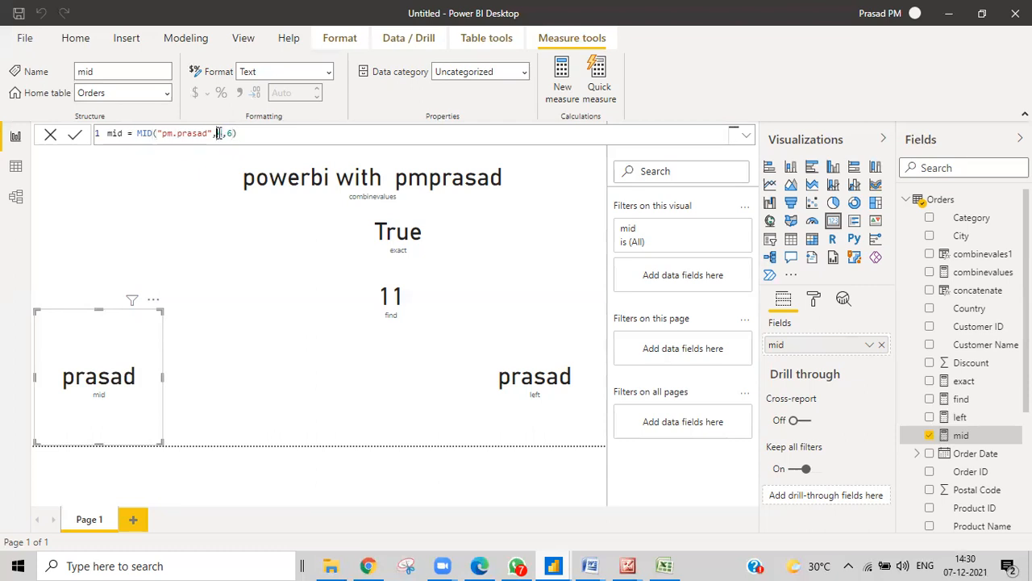
click(158, 133)
text(,)
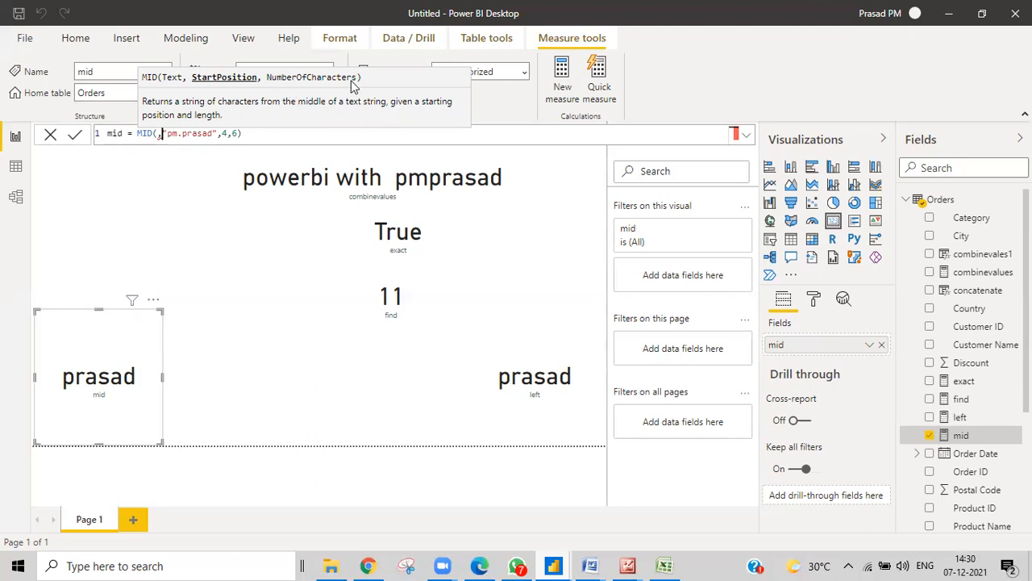
key(BackSpace)
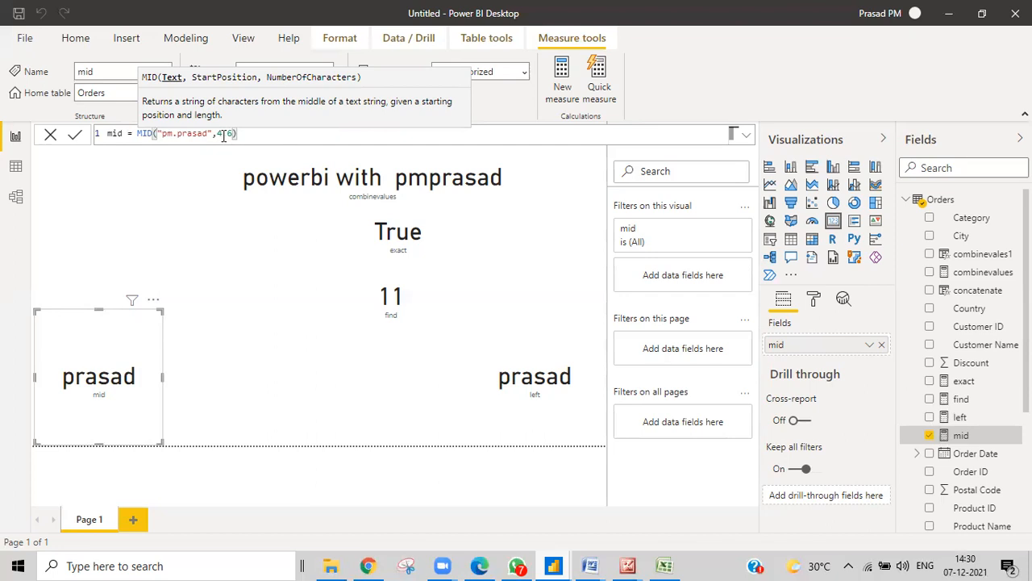
key(Return)
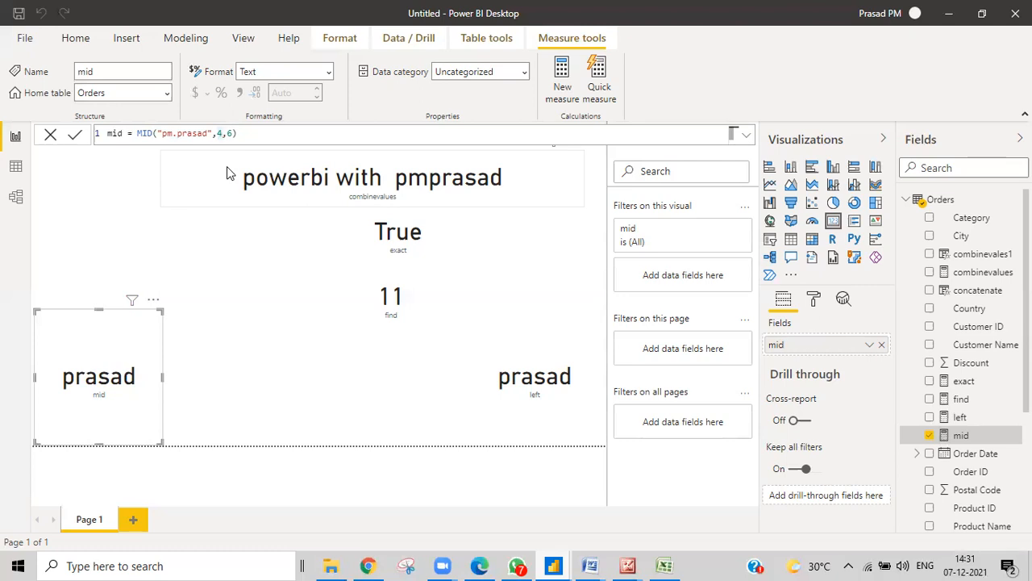
Replace the start position 4 with find(".","pm.prasad")+1 and check the bracket pairs
key(BackSpace)
text(find)
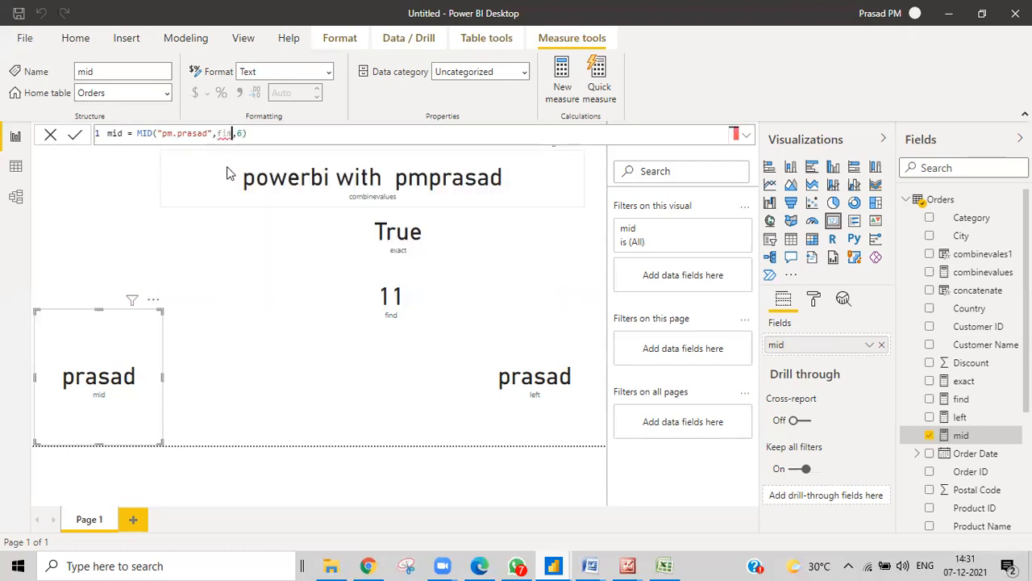
key(BackSpace)
key(BackSpace)
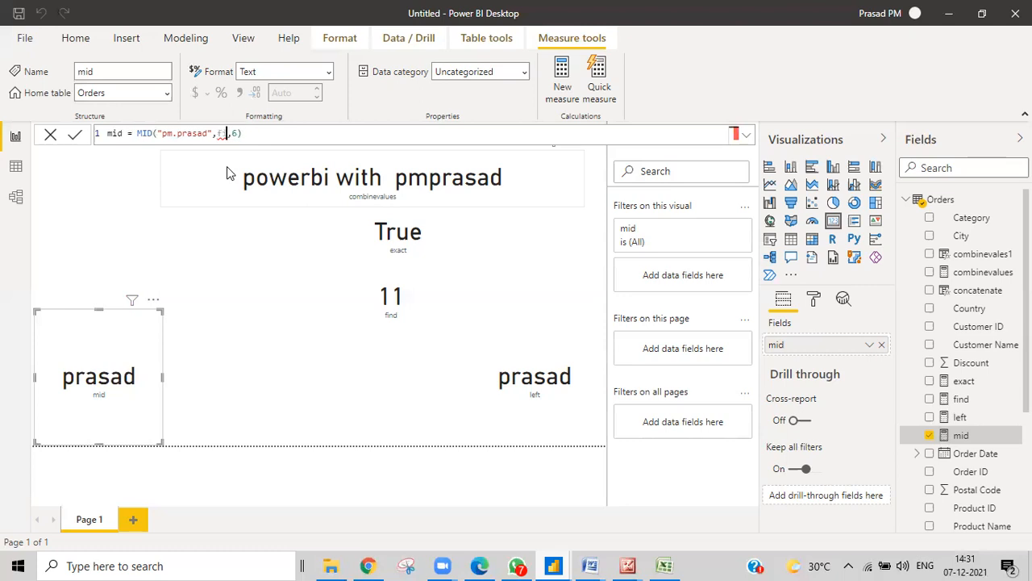
text(nd)
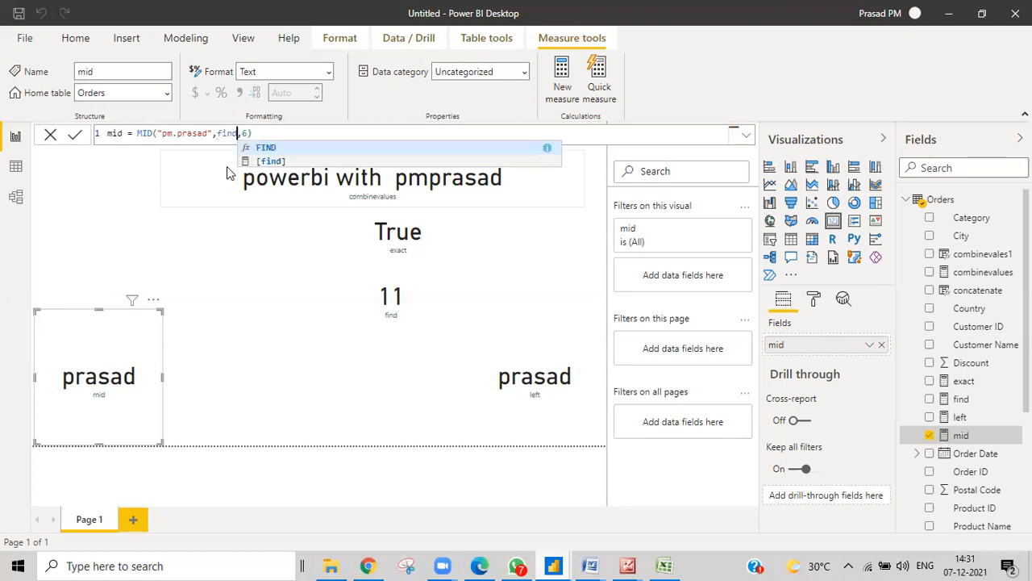
text(()
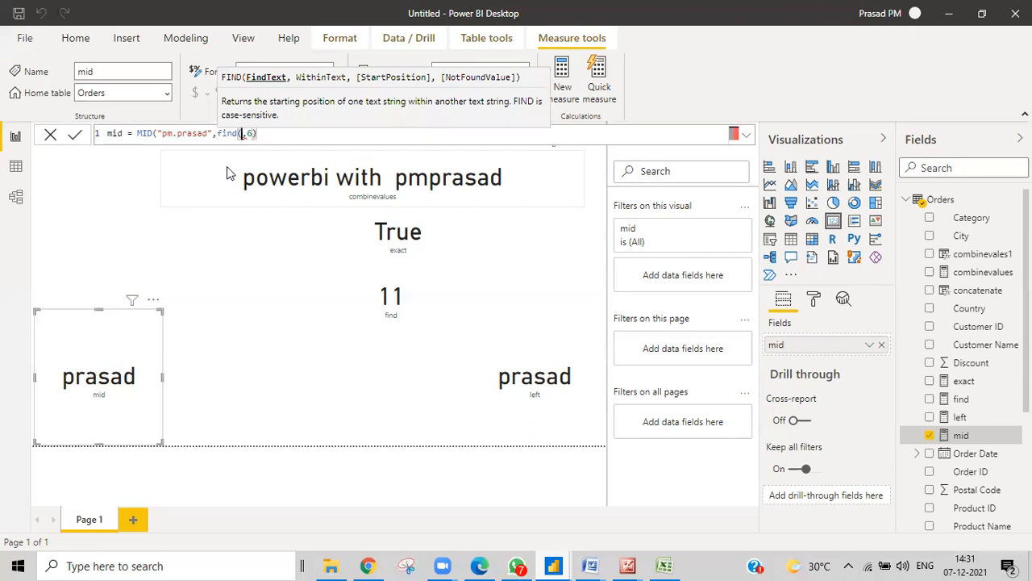
text(".",)
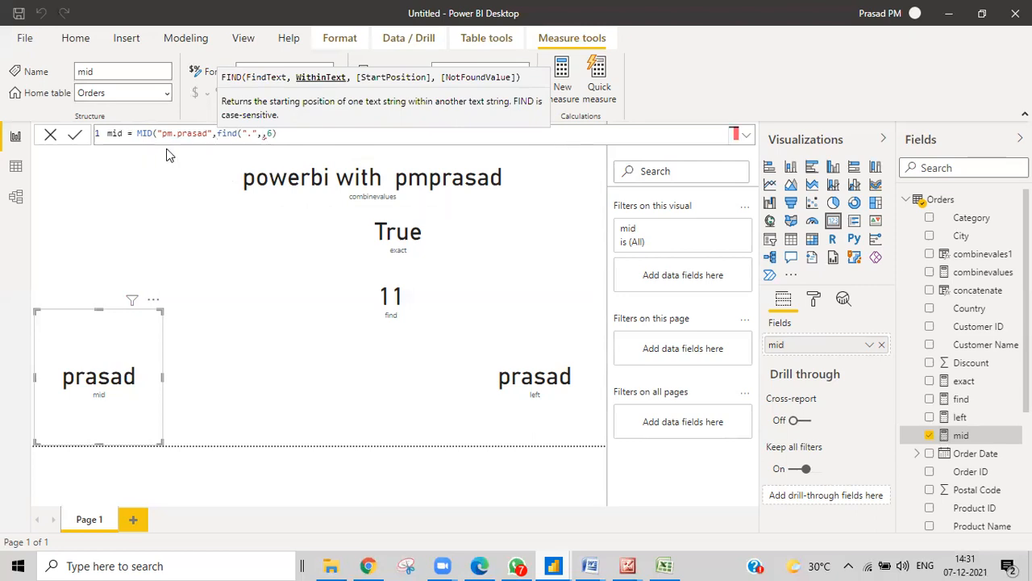
text("pm.prasad)
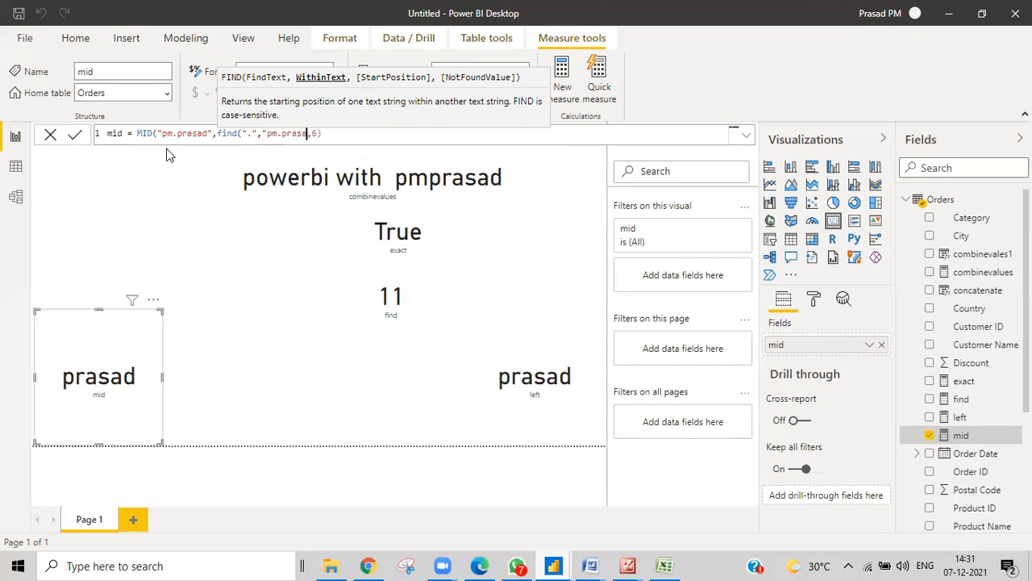
text("))
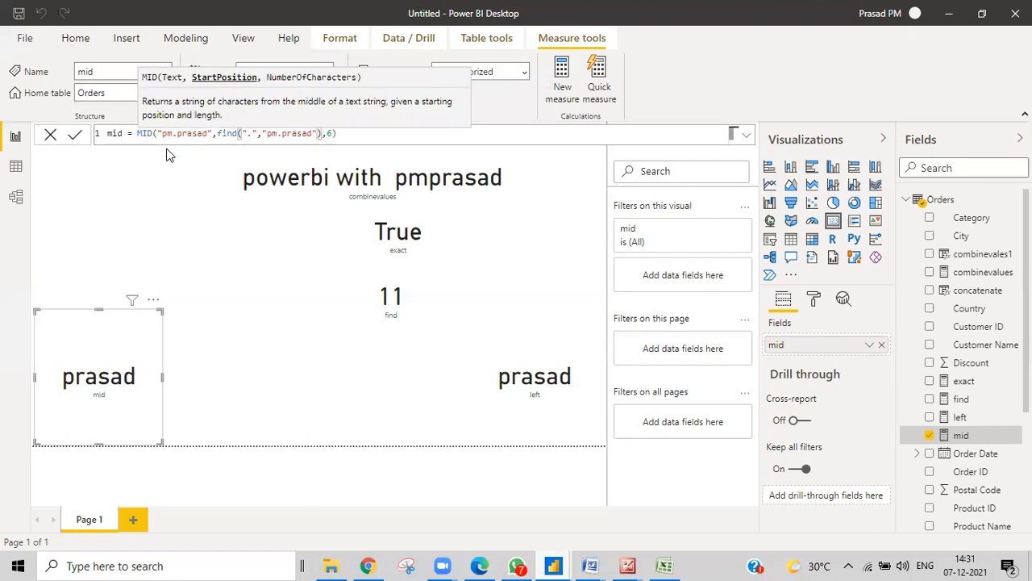
key(Return)
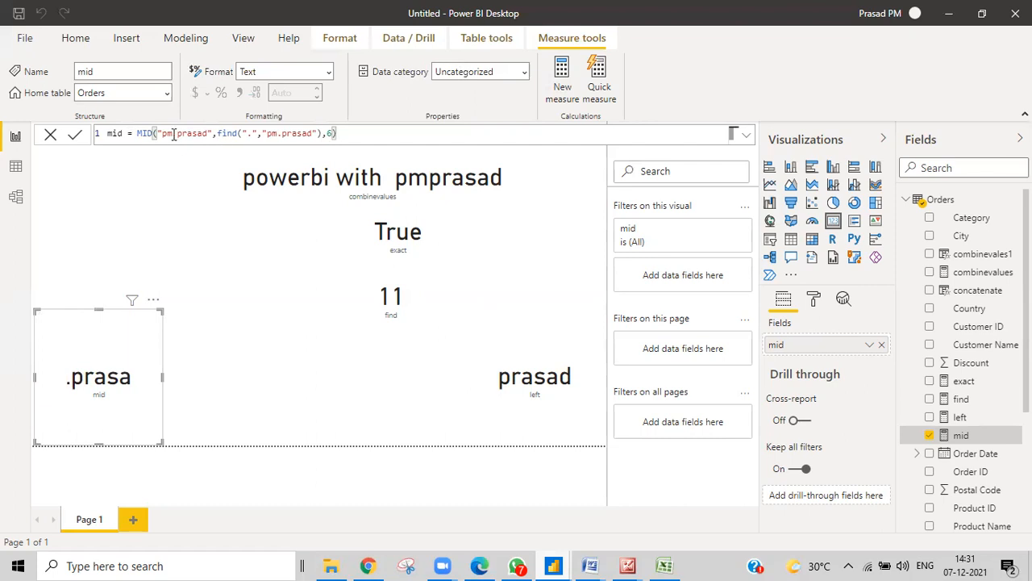
click(320, 134)
text(+1)
key(Return)
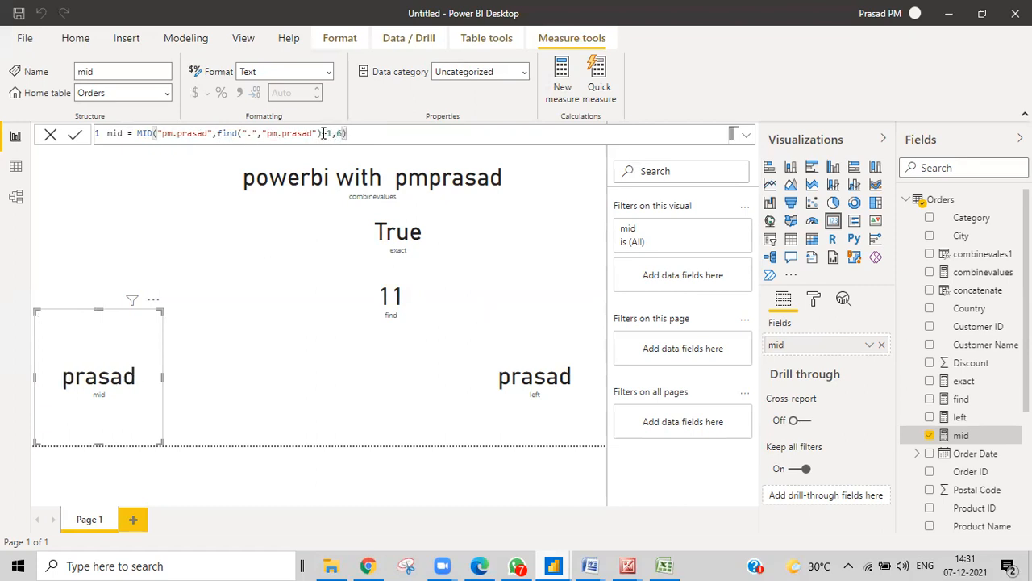
click(317, 133)
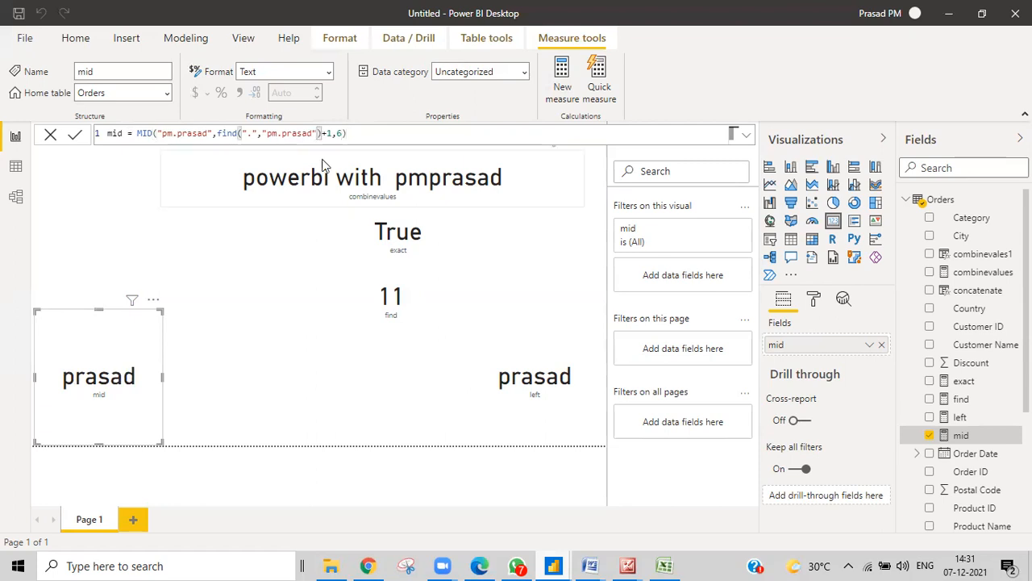
click(363, 133)
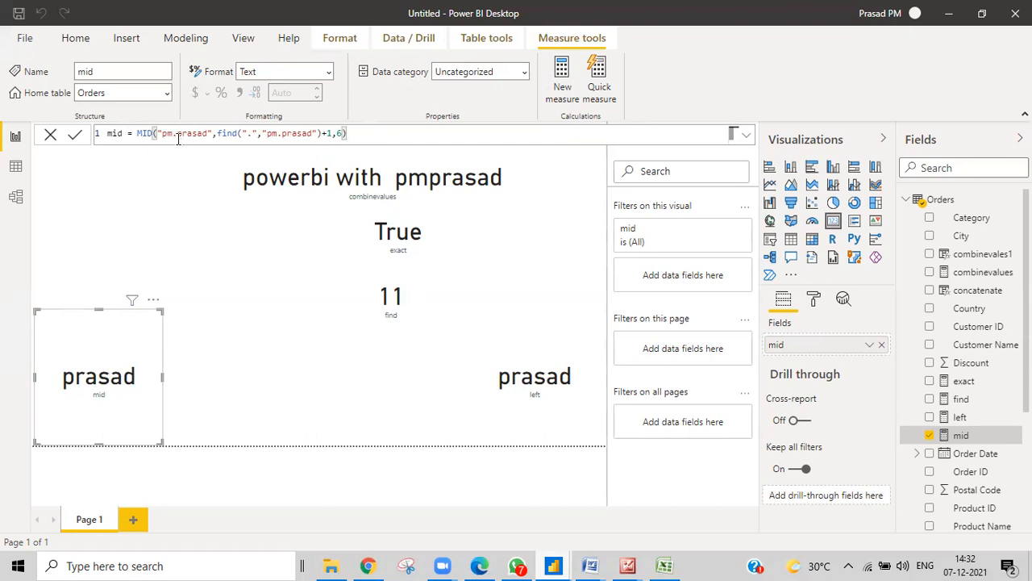
Change both strings in the mid formula from "pm.prasad" to "pfhm.prasad"
click(164, 133)
text(fh)
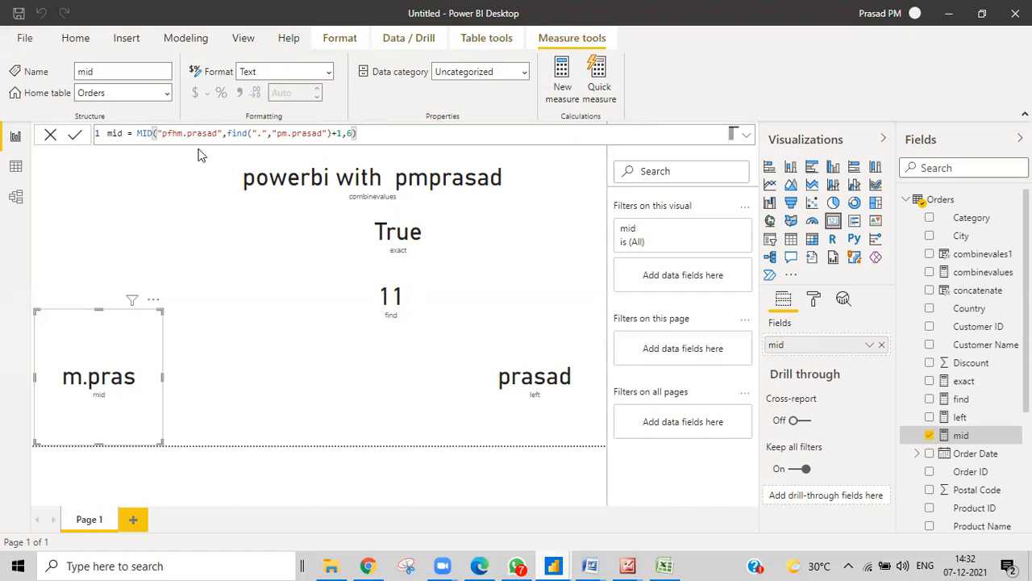
drag(162, 133, 217, 133)
key(ctrl+c)
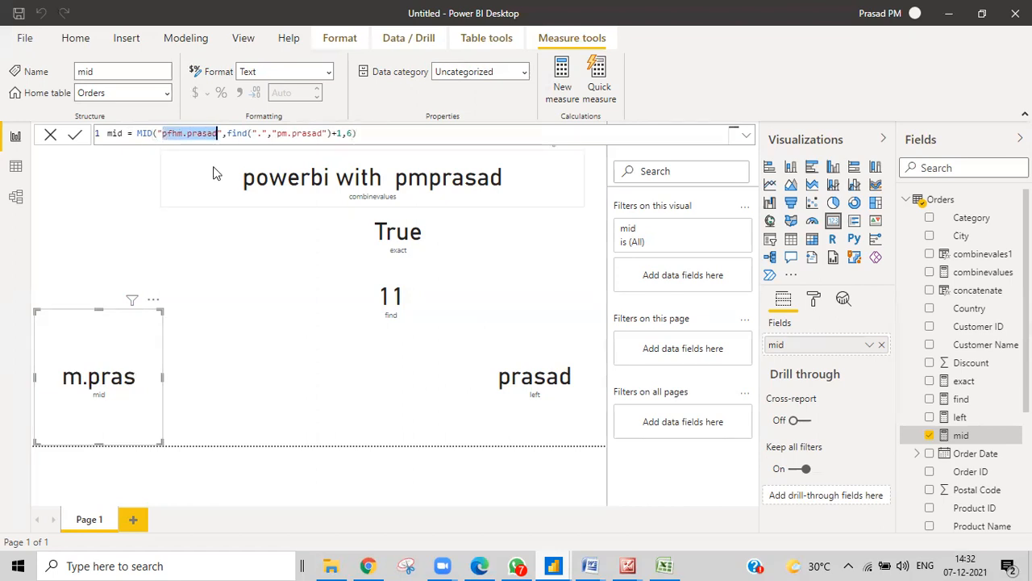
double_click(281, 133)
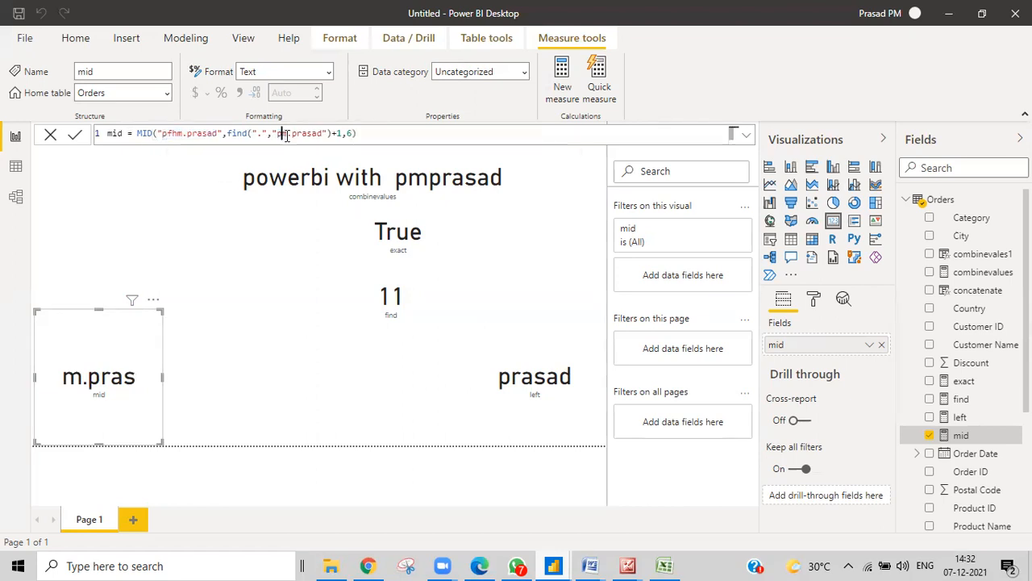
drag(281, 134, 324, 135)
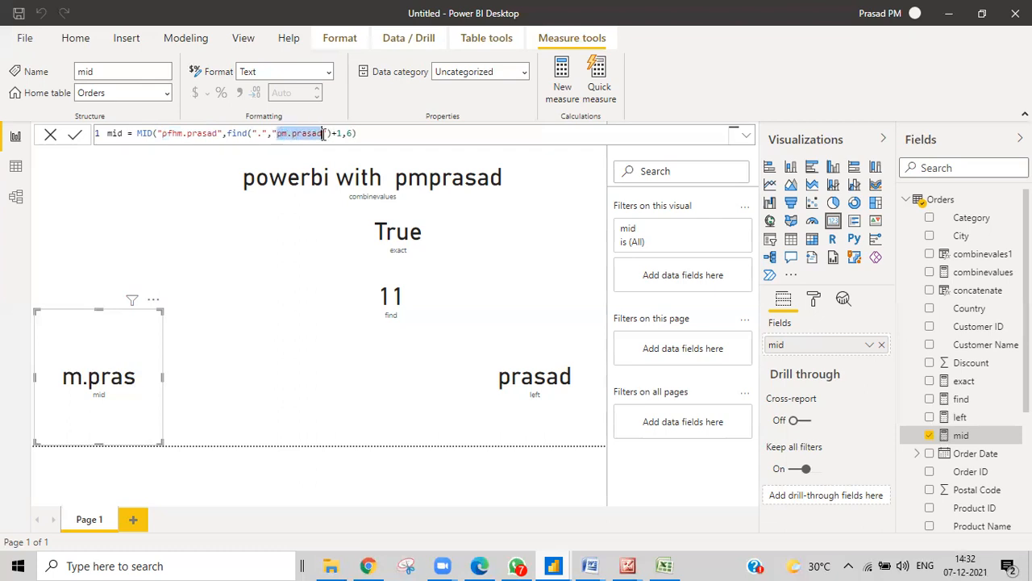
key(ctrl+v)
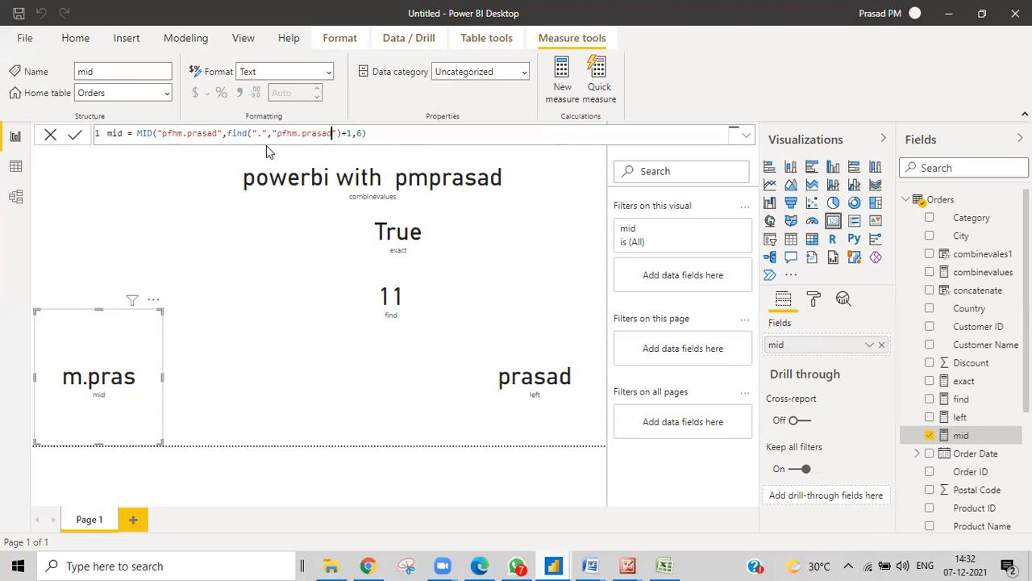
click(379, 135)
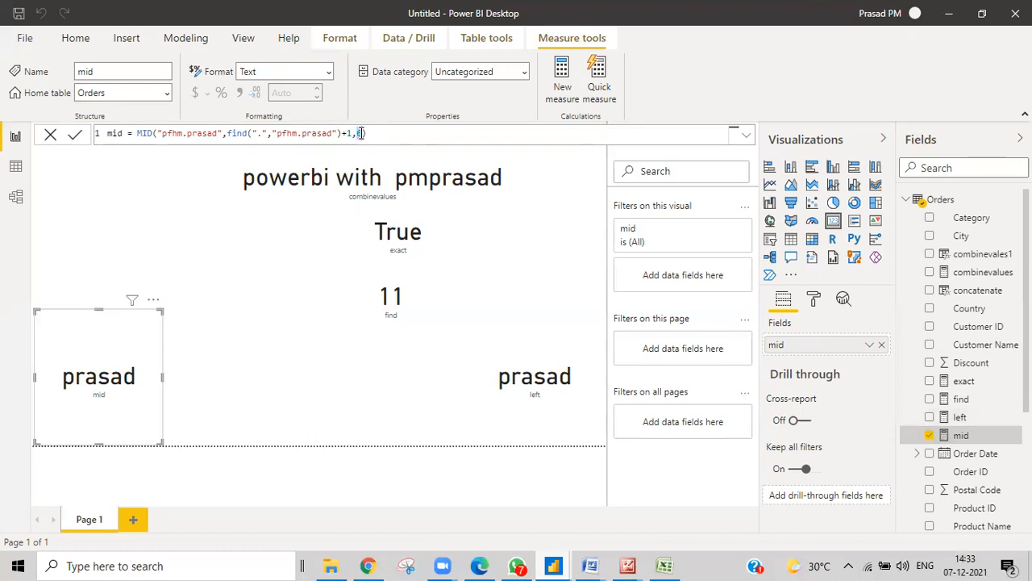
Replace the length 6 with len("pfhm.prasad")-find(".","pfhm.prasad")
key(BackSpace)
text(len)
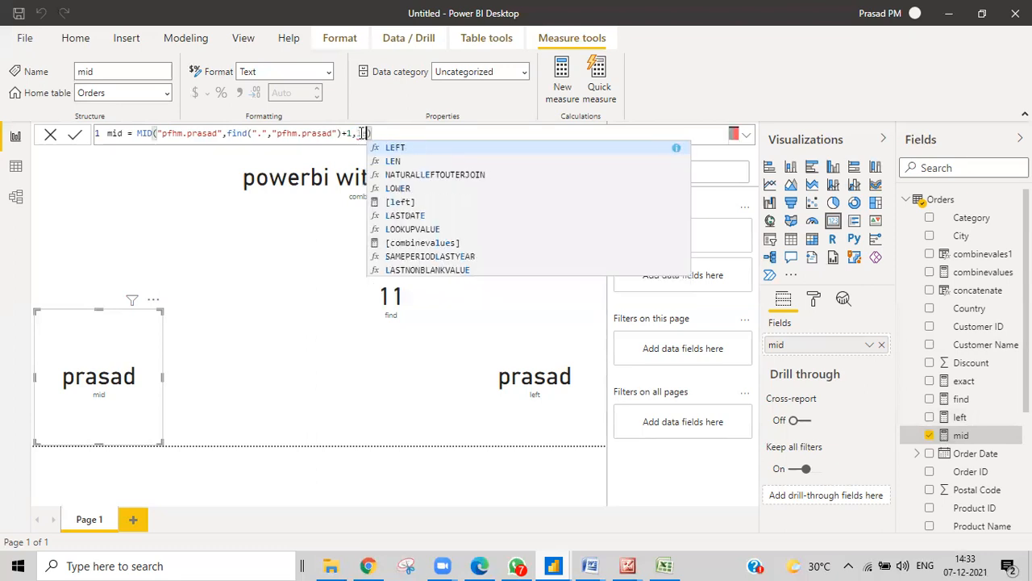
text(()
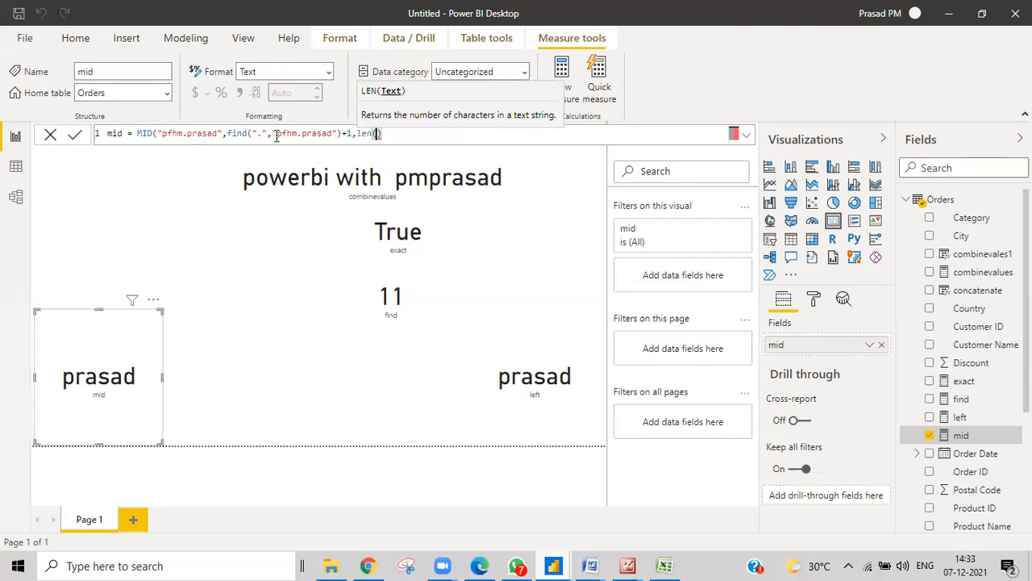
drag(272, 134, 333, 134)
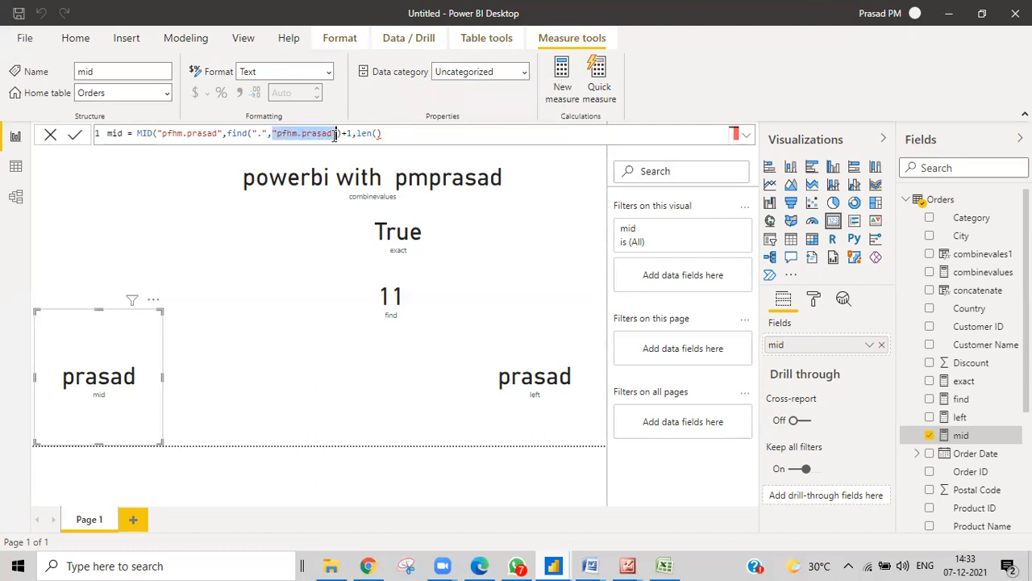
click(377, 134)
text("pfhm.prasad")
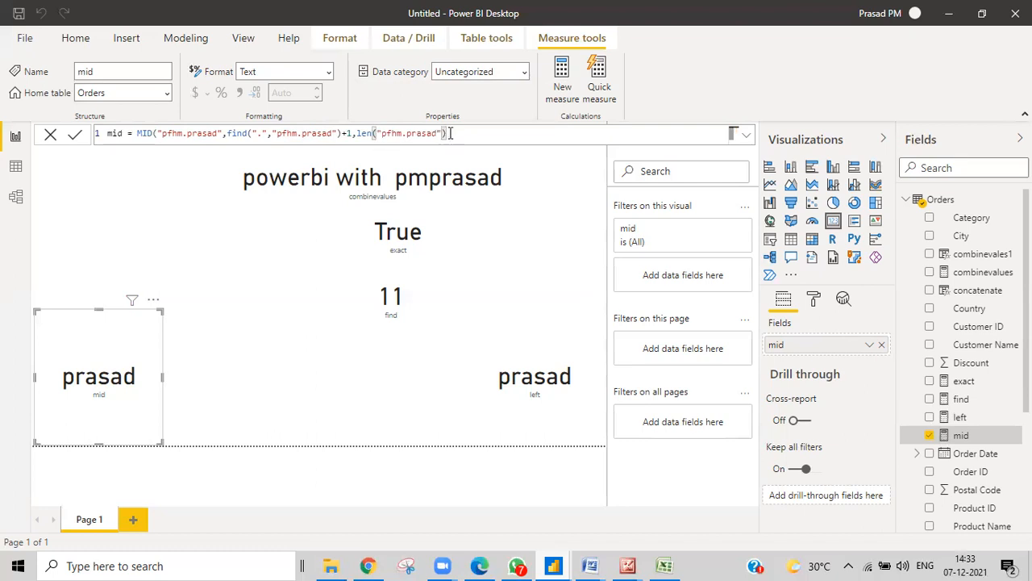
key(End)
text(-find)
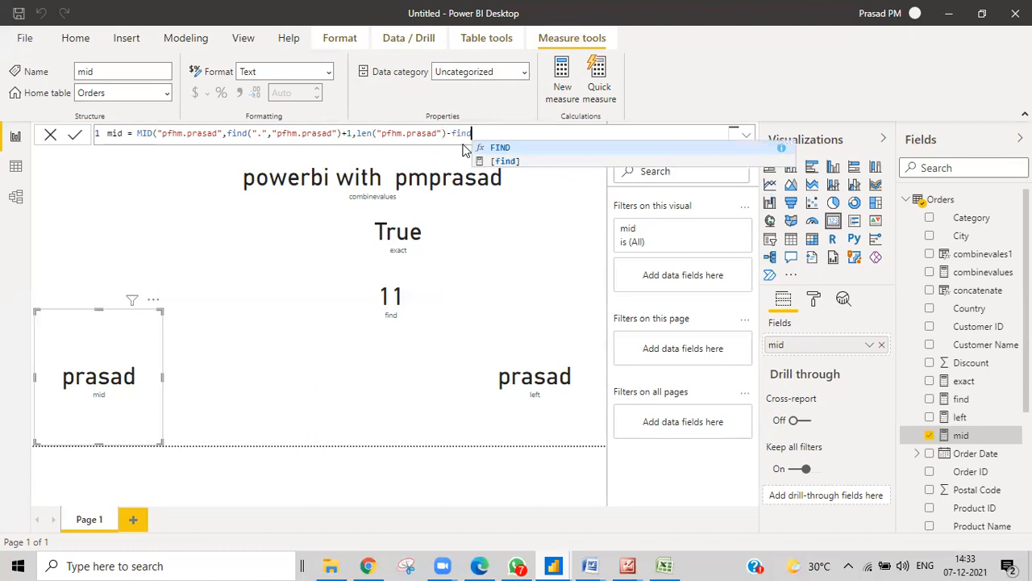
click(230, 134)
drag(230, 134, 342, 135)
key(ctrl+c)
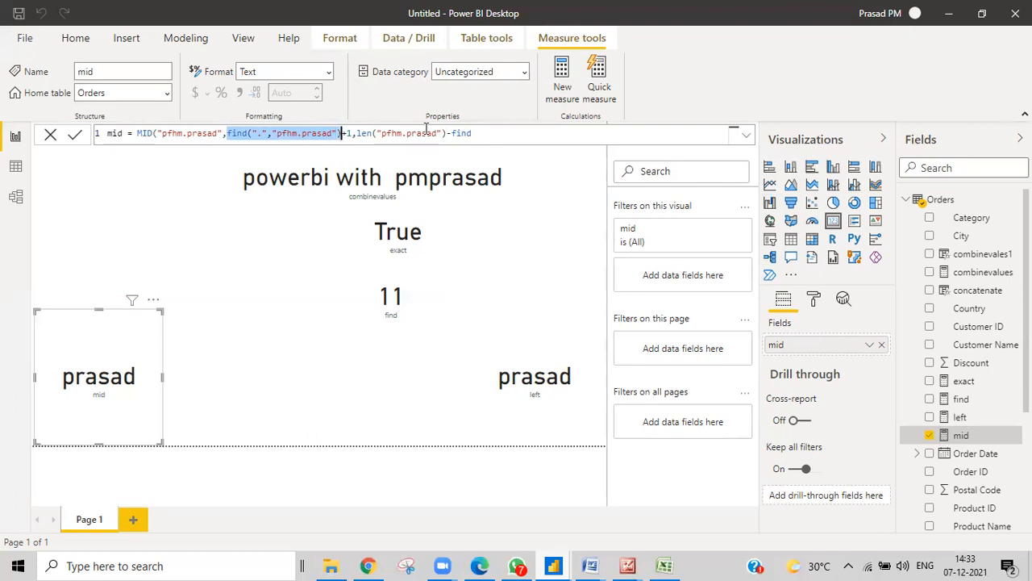
drag(473, 134, 451, 134)
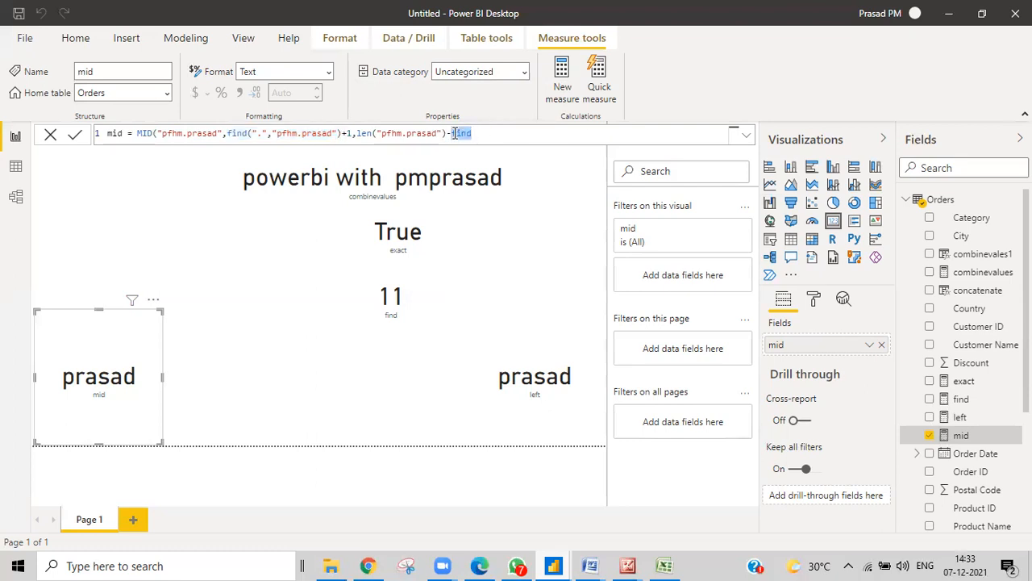
key(ctrl+v)
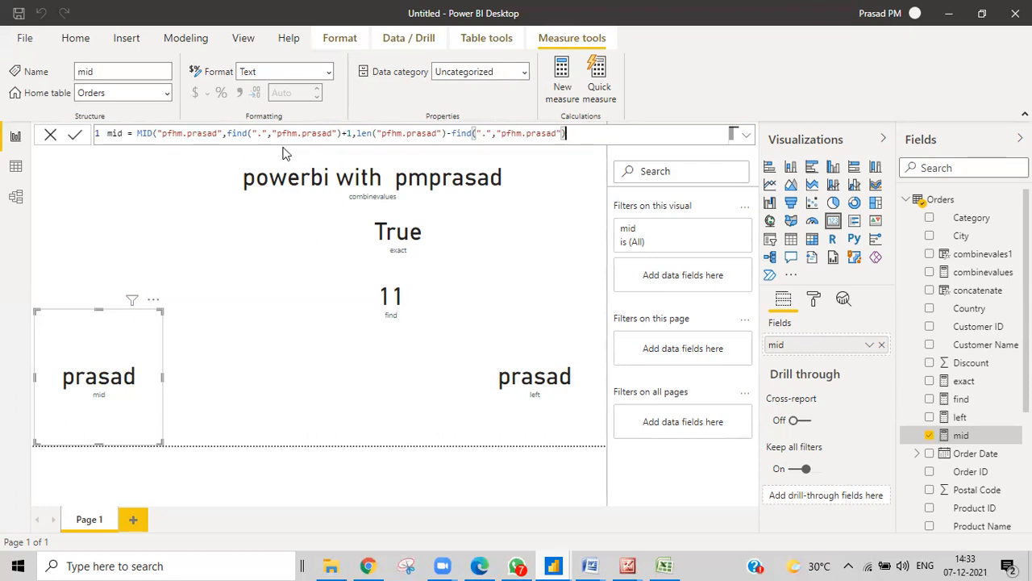
text())
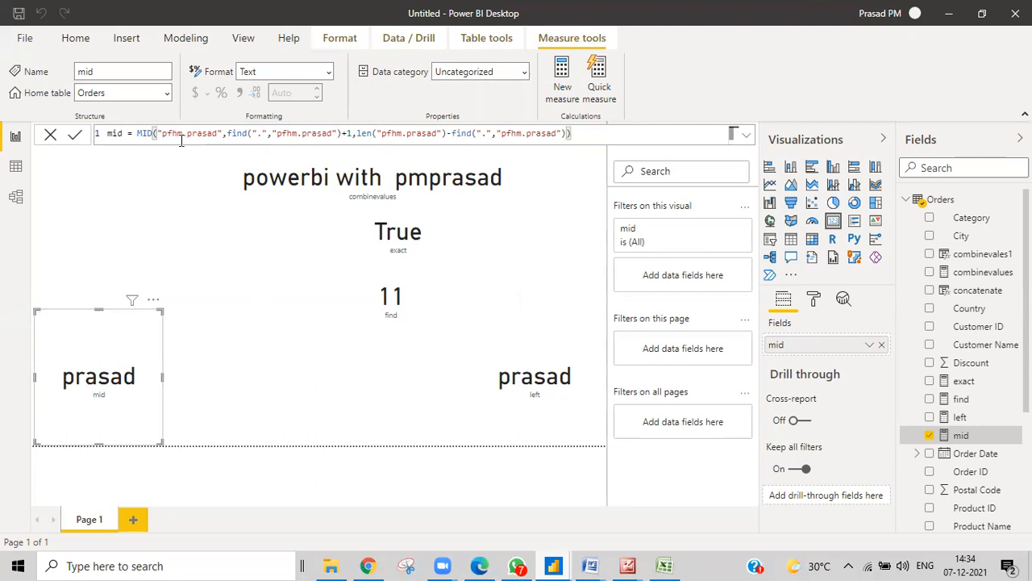
Insert 'bnm' after pfhm in MID's first string
drag(183, 133, 184, 164)
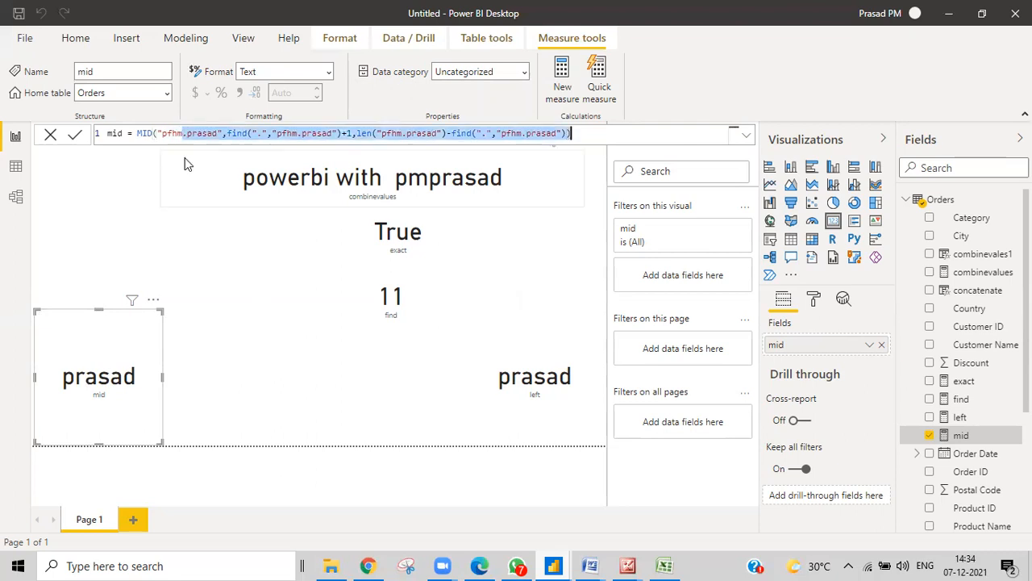
click(184, 134)
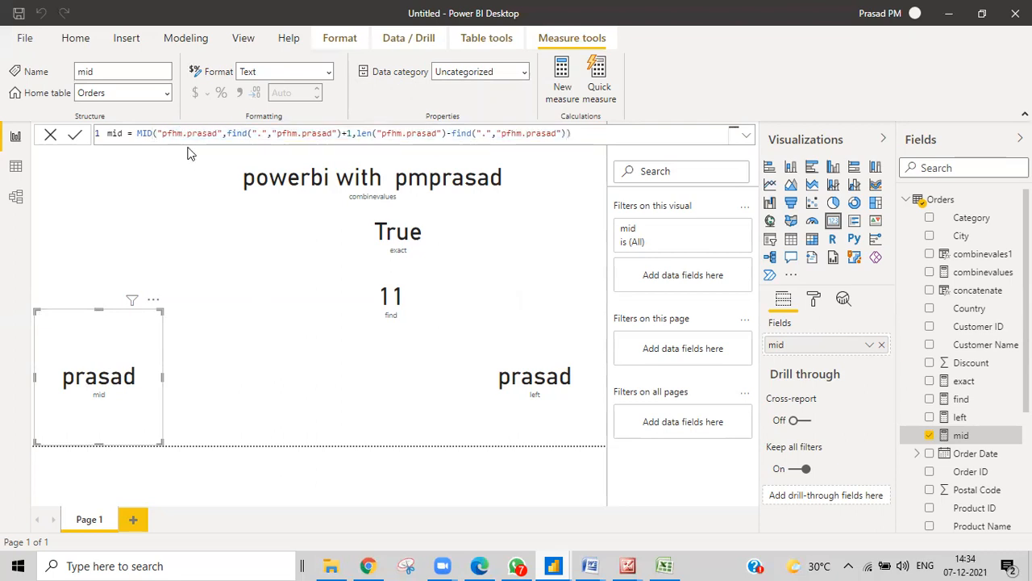
text(bnm)
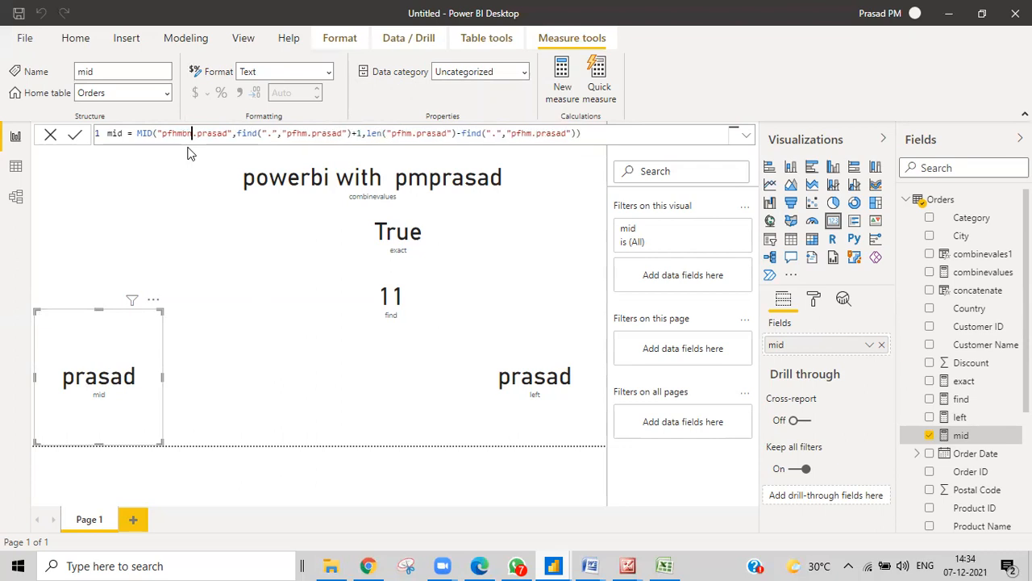
Add 'bnm' to the find and len strings and insert 'vvv' into the text, find and len strings
click(313, 136)
text(bnm)
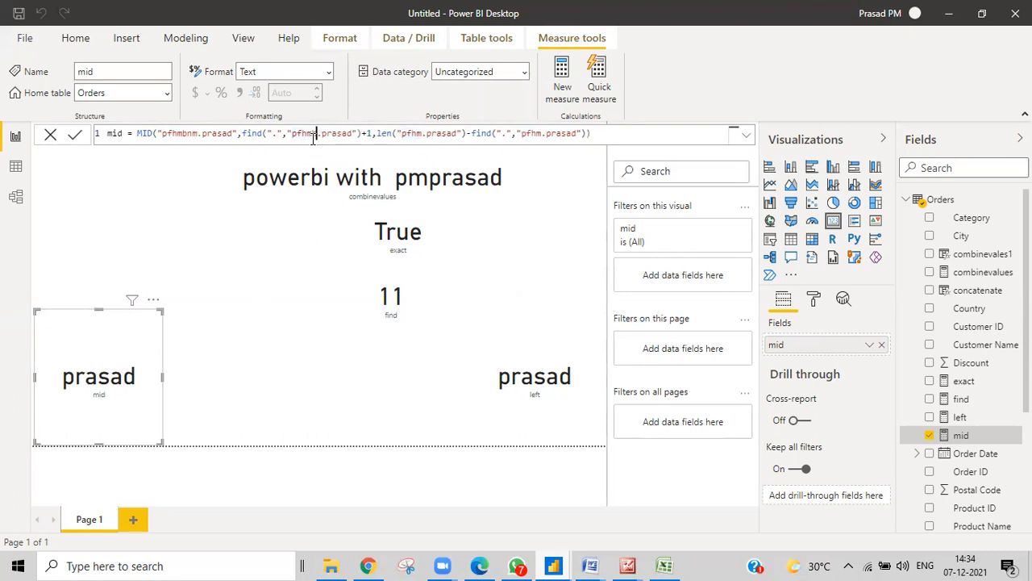
click(431, 136)
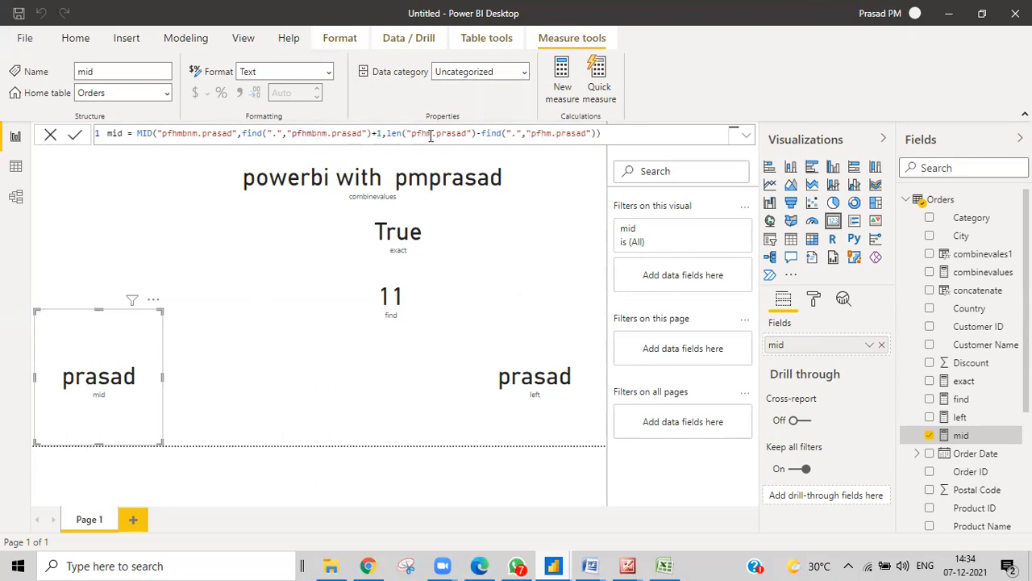
text(bnm)
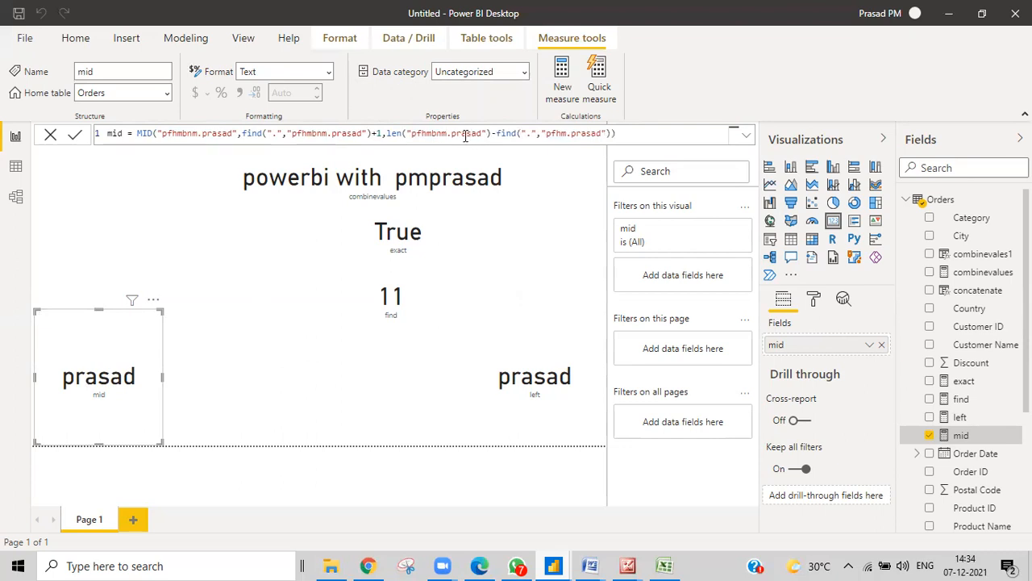
click(465, 135)
text(vvv)
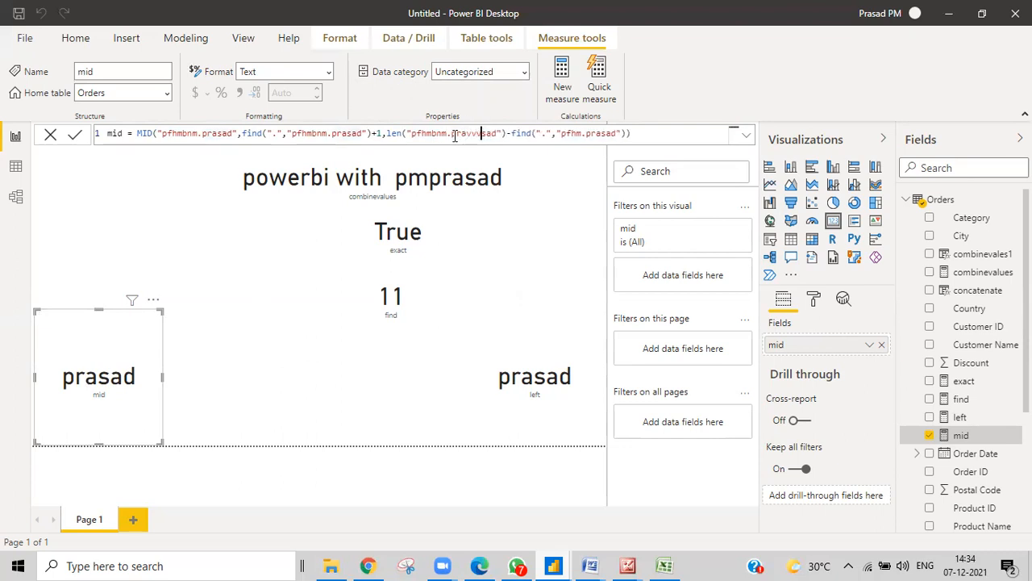
click(346, 133)
text(vvv)
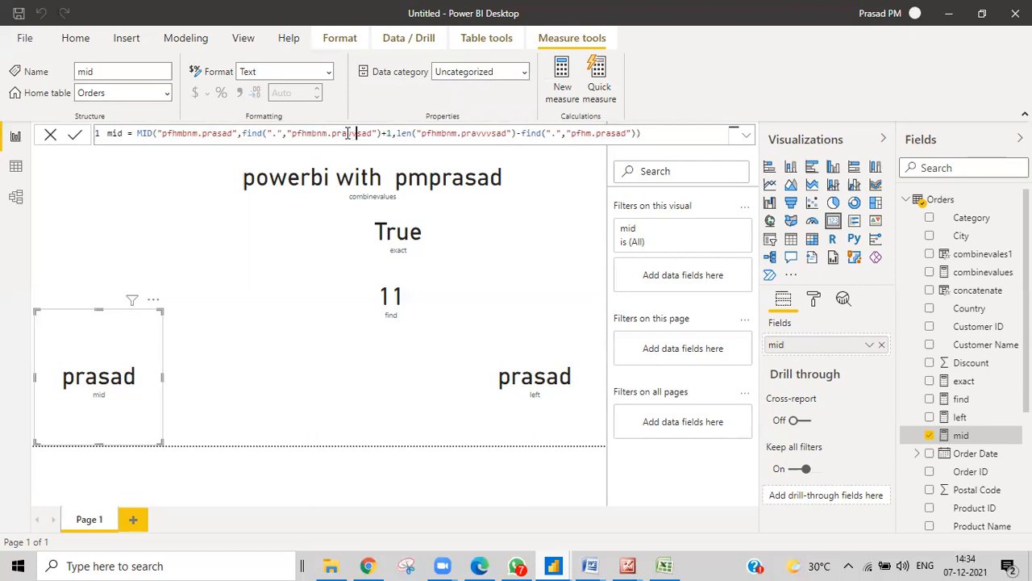
click(215, 135)
text(vv)
click(228, 134)
text(v)
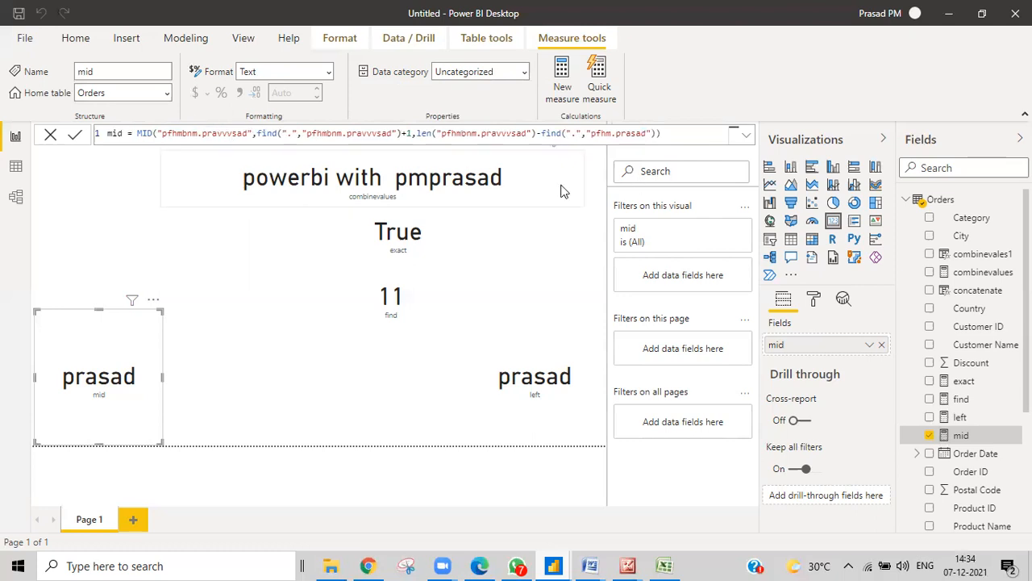
Make the last string pfhmbnm.pravvvsad too, then check the left and mid measure formulas
click(630, 133)
text(vvv)
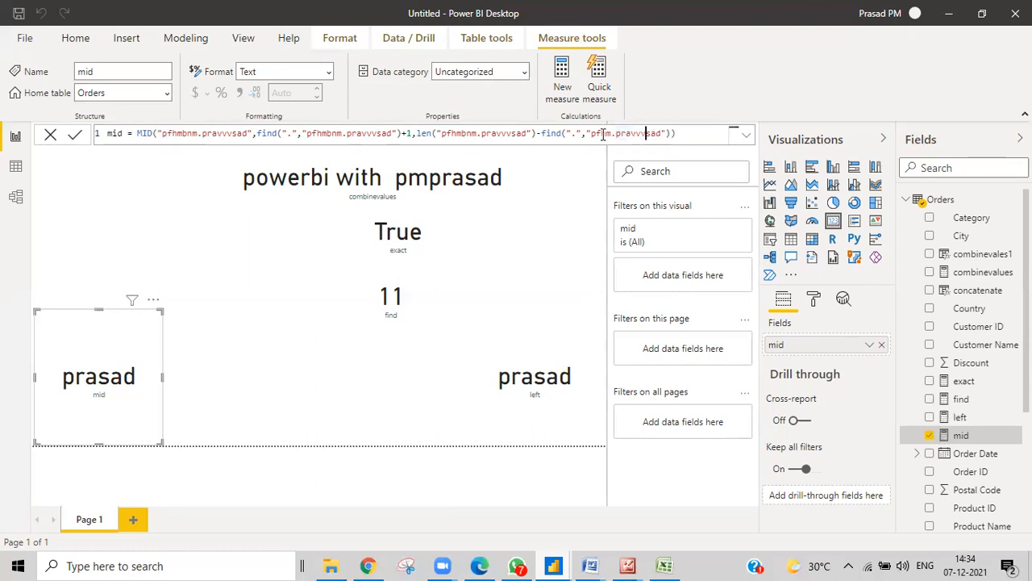
click(611, 134)
text(bnm)
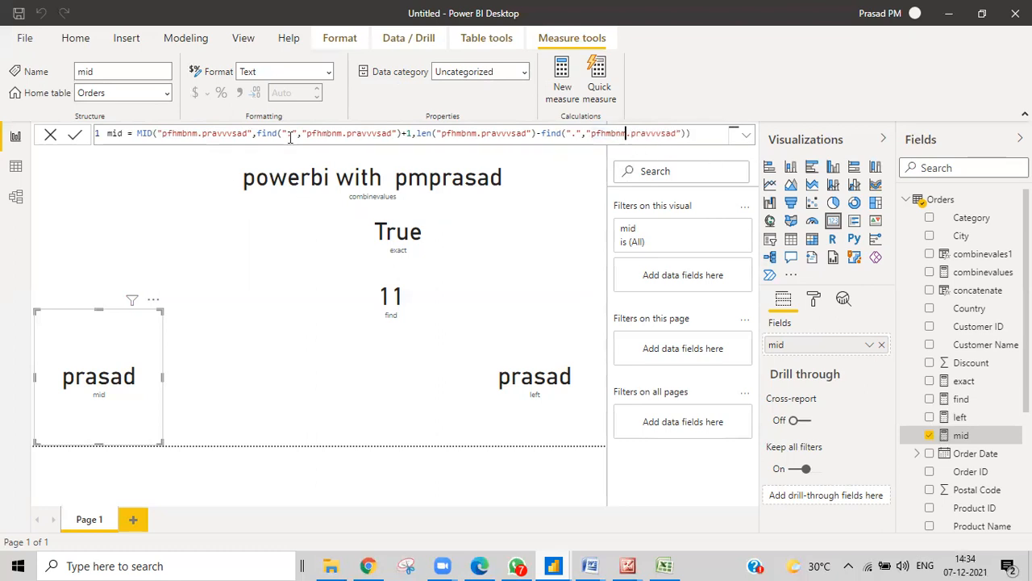
click(696, 135)
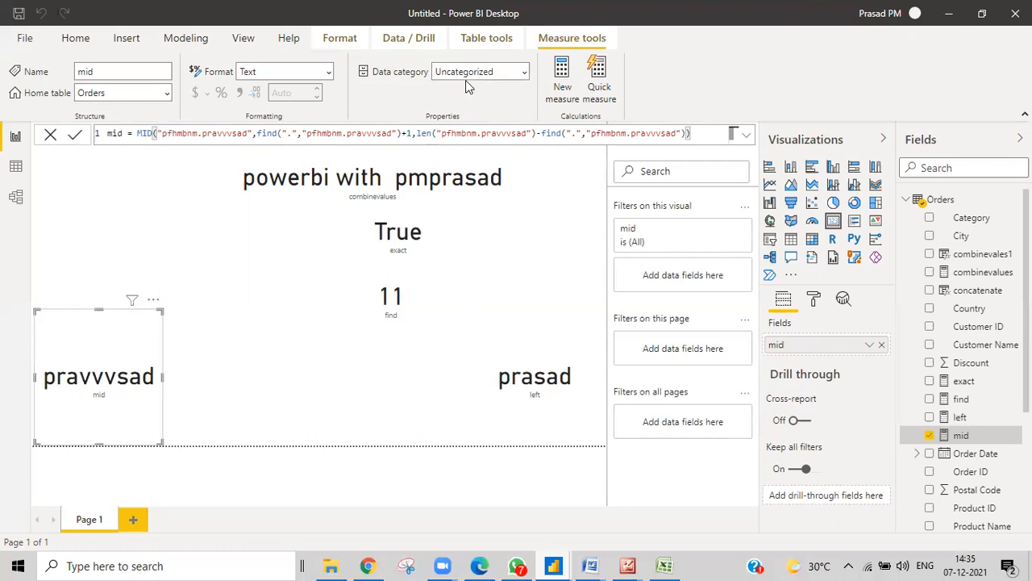
click(960, 417)
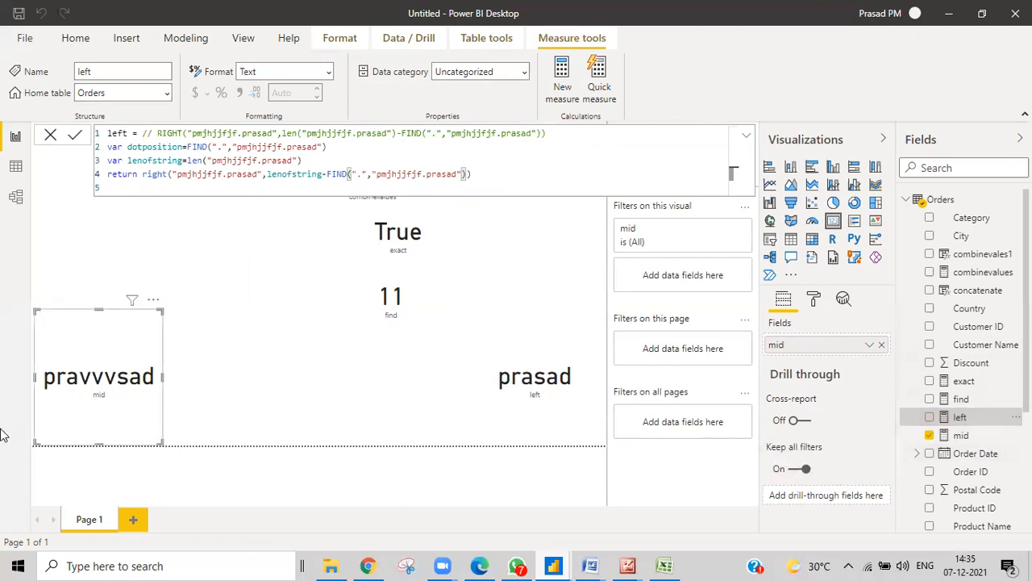
click(961, 434)
click(671, 566)
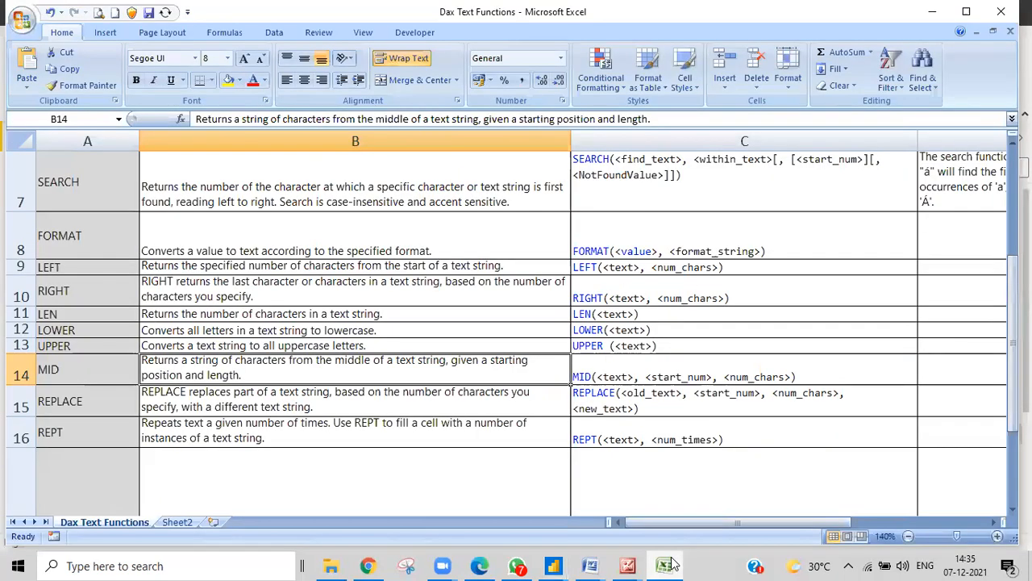
click(77, 410)
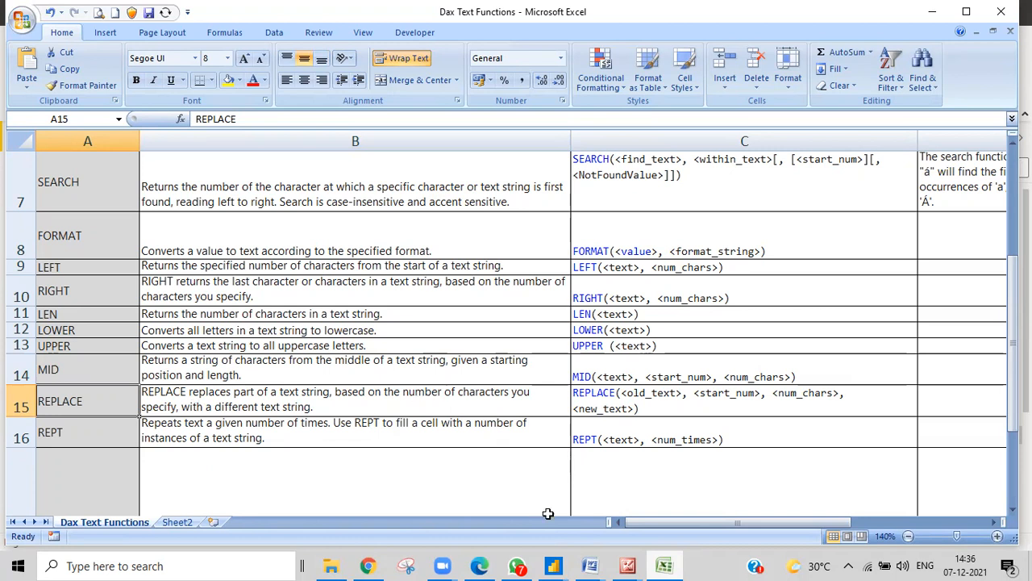
mouse_move(562, 564)
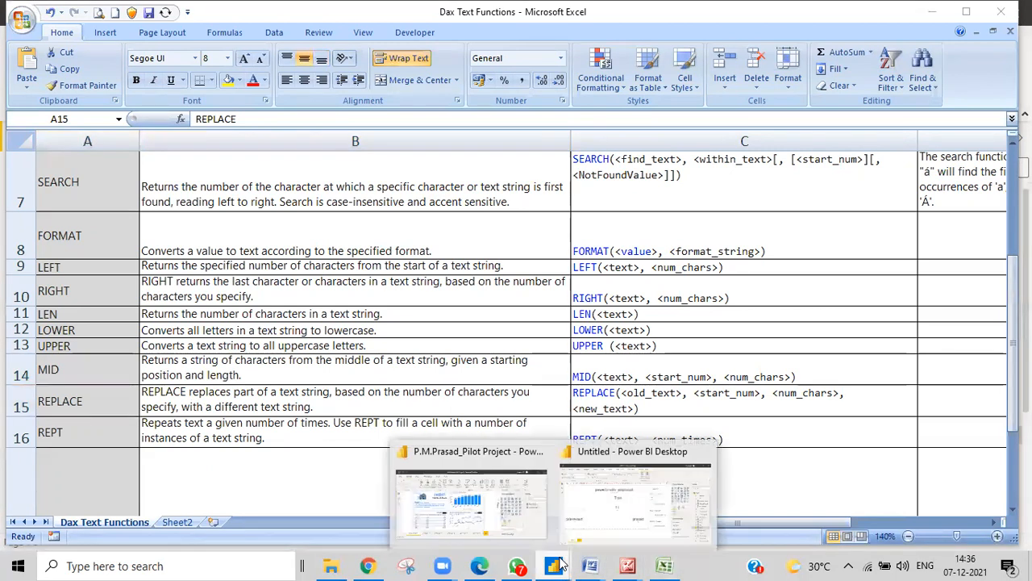
Start a new Orders measure named replace, using REPLACE on the text 'power bi without' plus the trainer's name
click(611, 479)
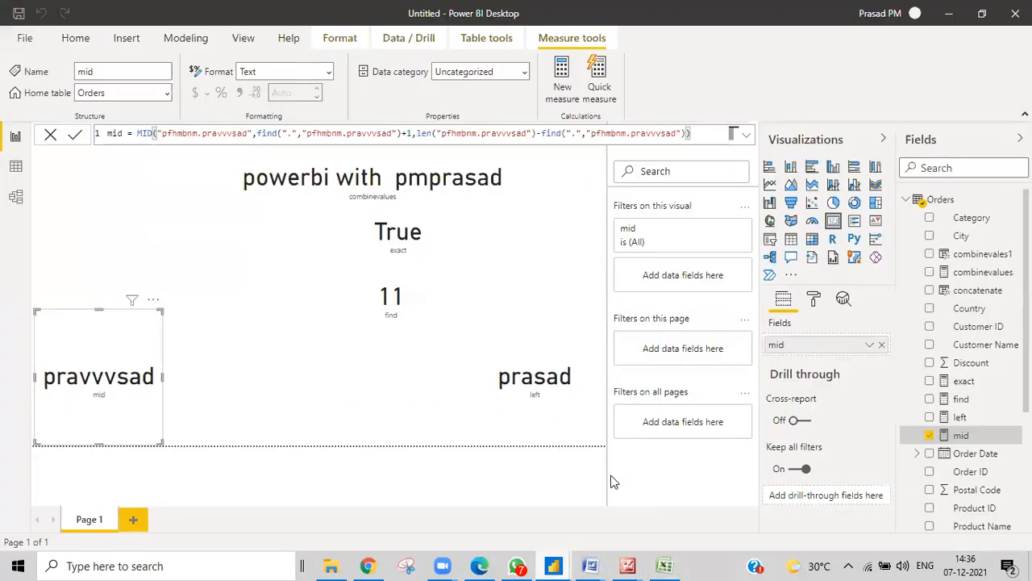
right_click(940, 200)
click(867, 208)
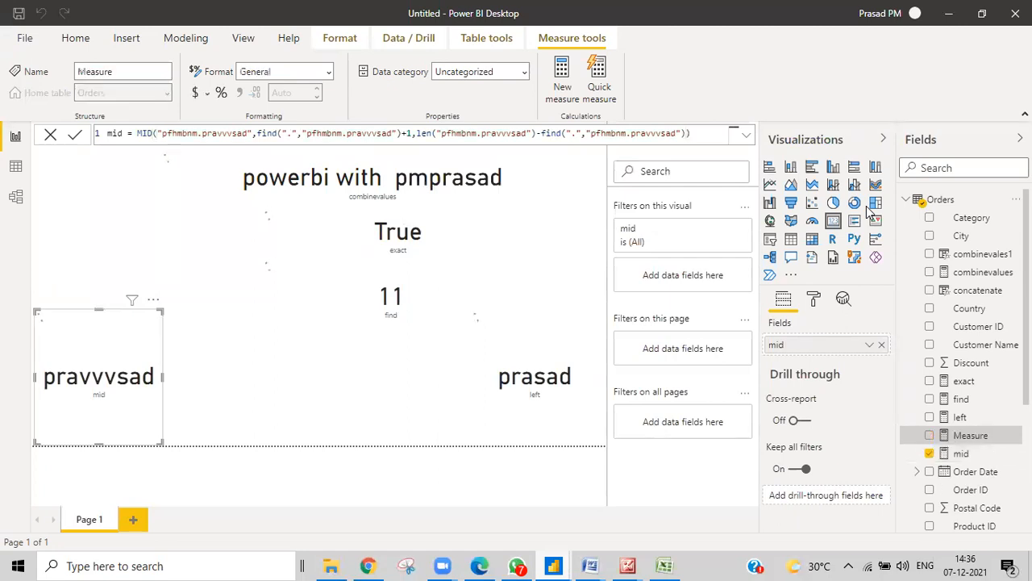
key(BackSpace)
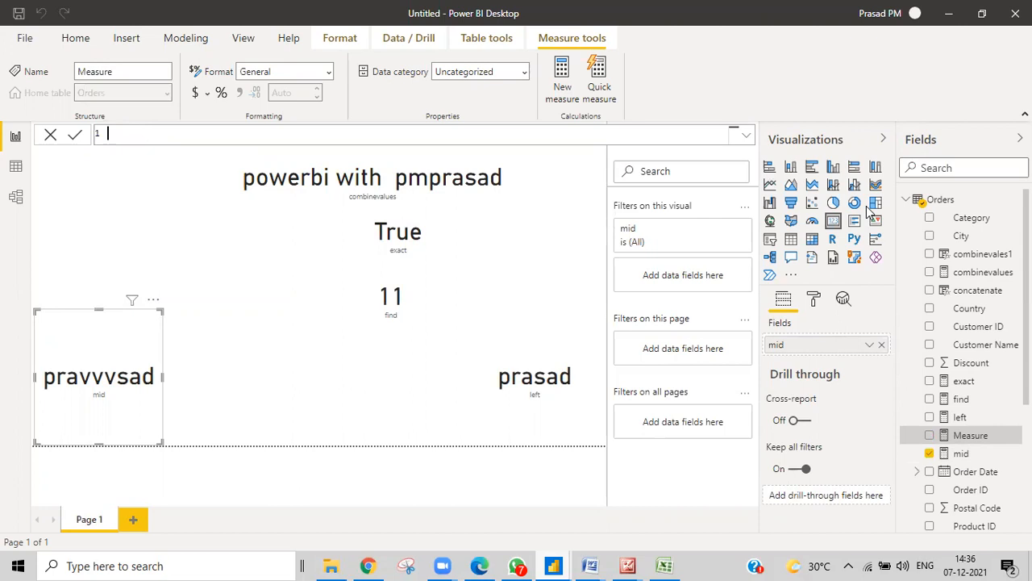
text(replace=replace)
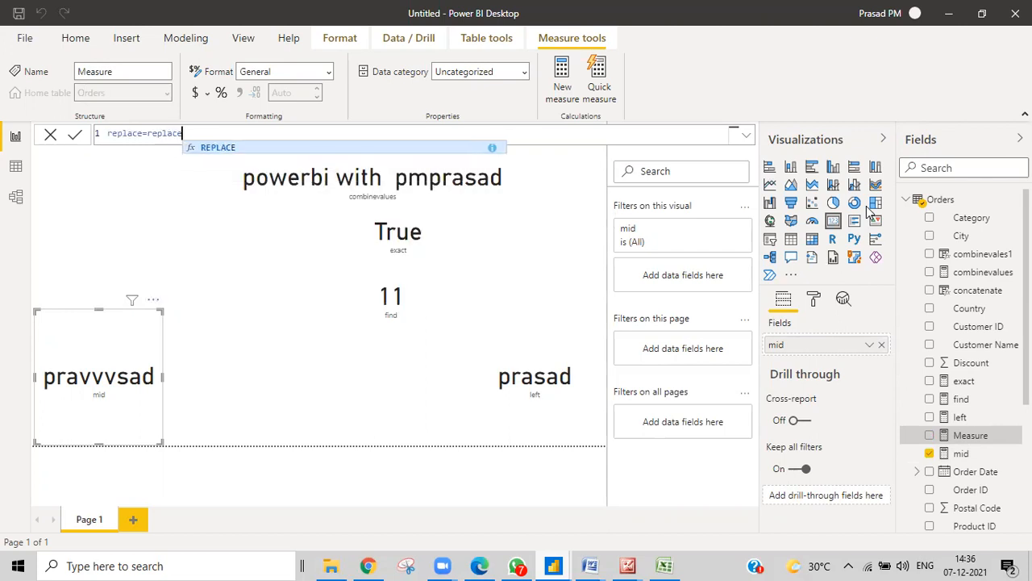
key(Tab)
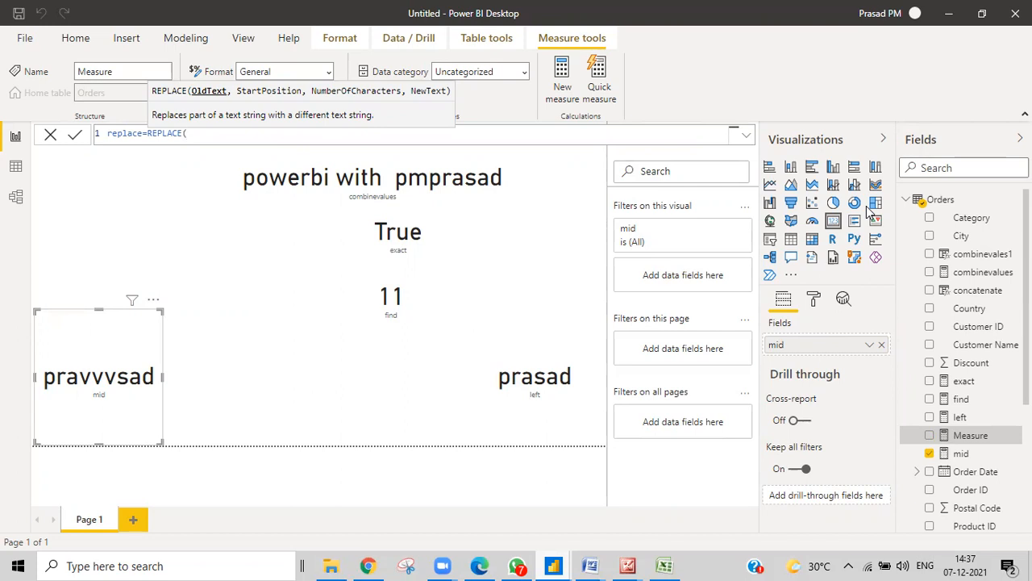
text("power bi without pm.prasad)
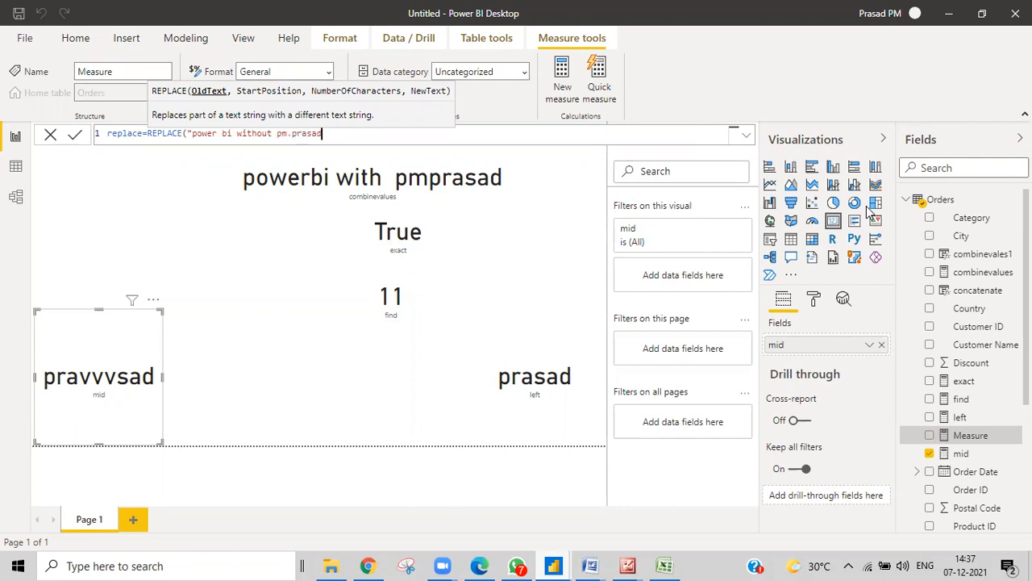
text())
Change 'without' to 'trainer', add REPLACE arguments 10, 7, "with", and commit the measure
click(273, 134)
key(BackSpace)
key(BackSpace)
key(BackSpace)
key(BackSpace)
key(BackSpace)
key(BackSpace)
key(BackSpace)
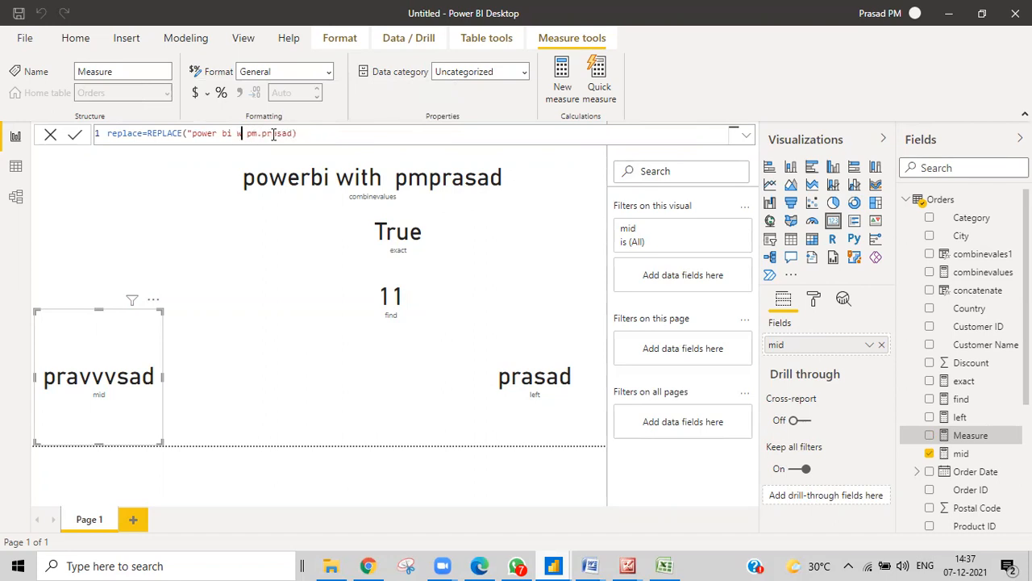
text(trainer)
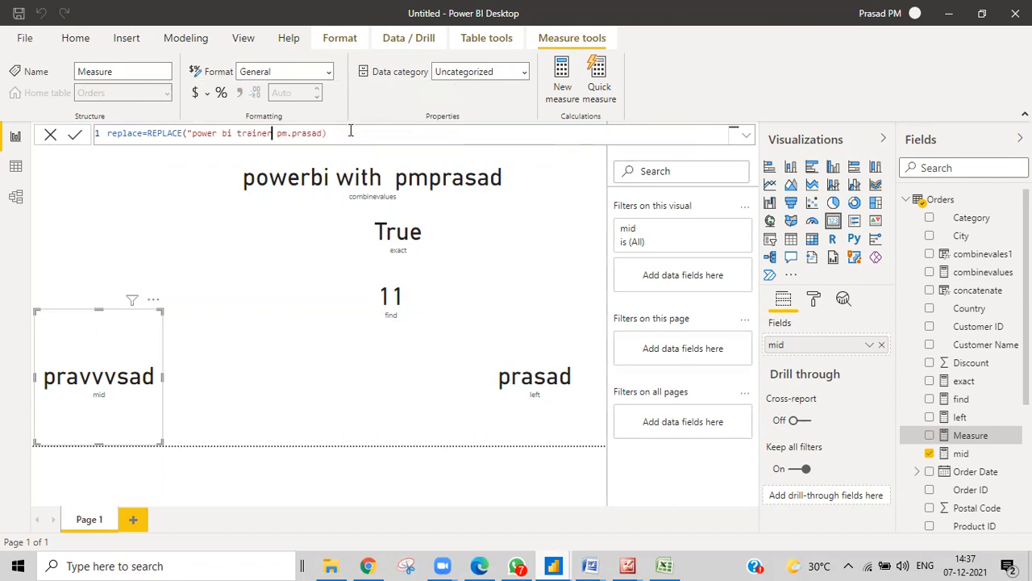
text("))
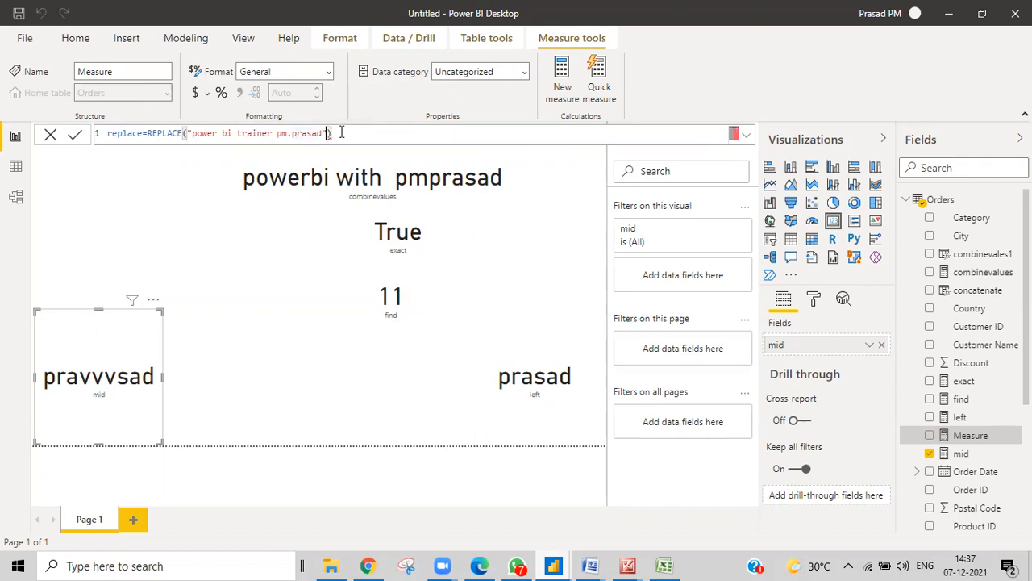
text(,)
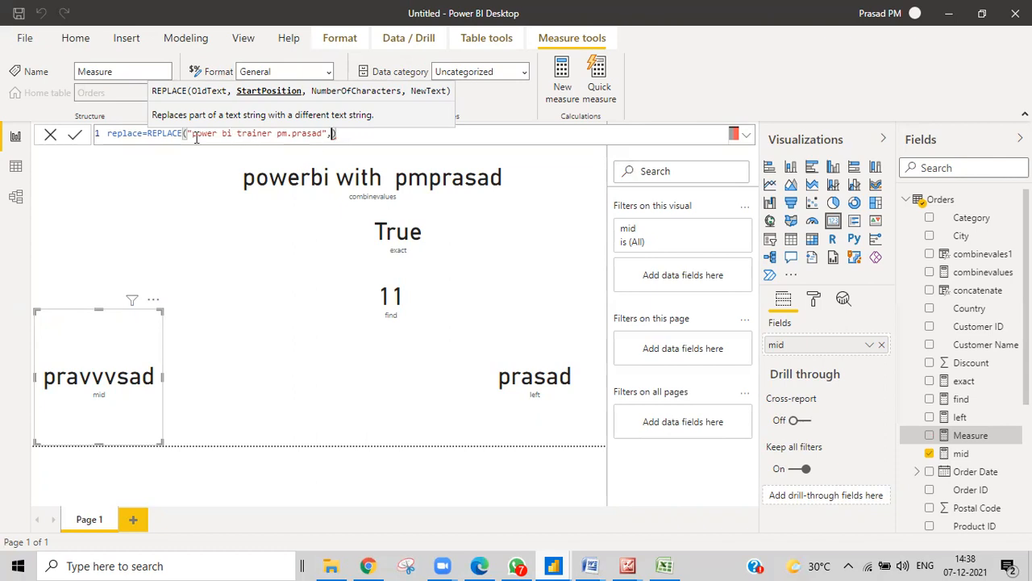
click(222, 135)
key(BackSpace)
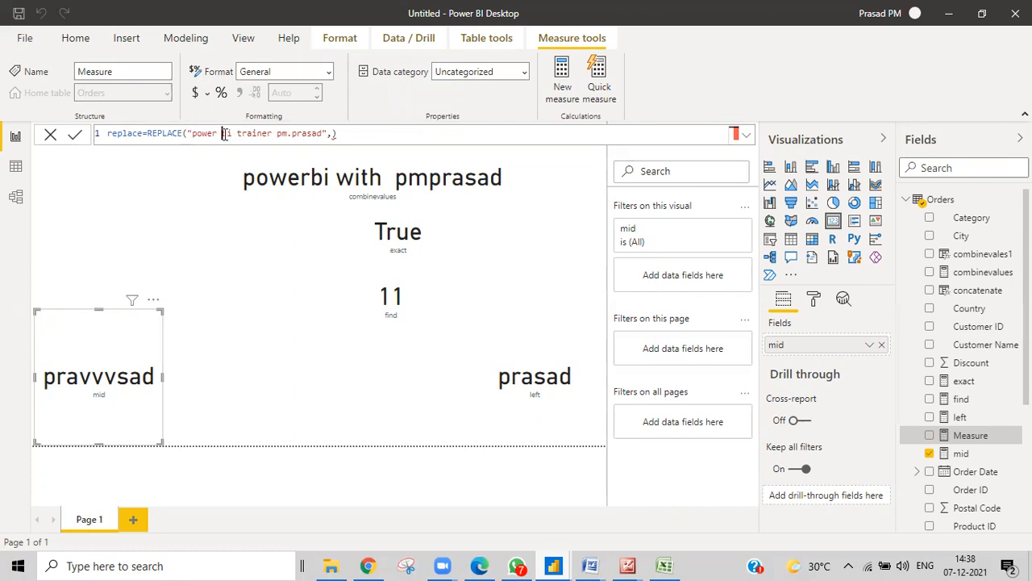
click(334, 137)
text(10)
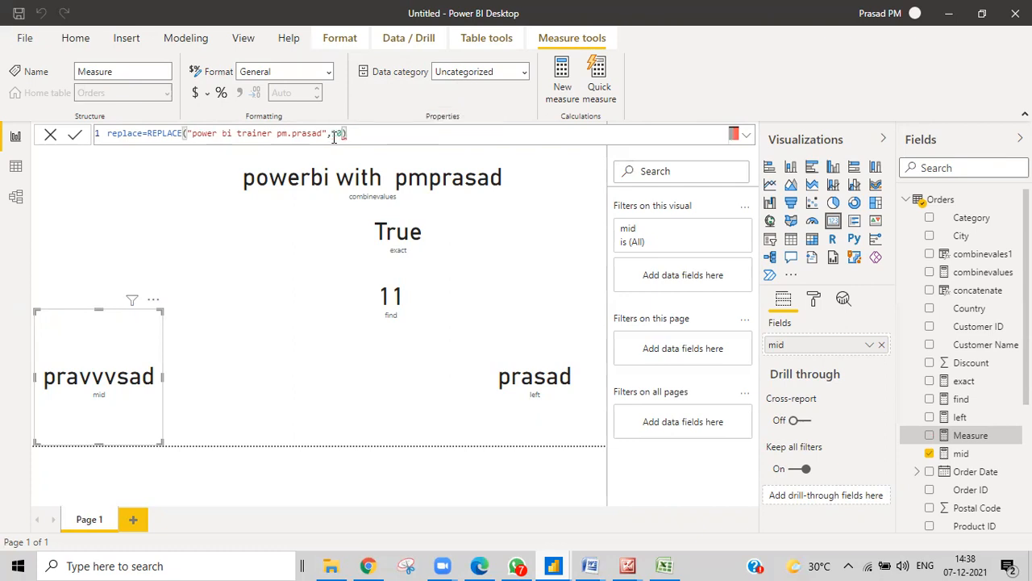
text(,)
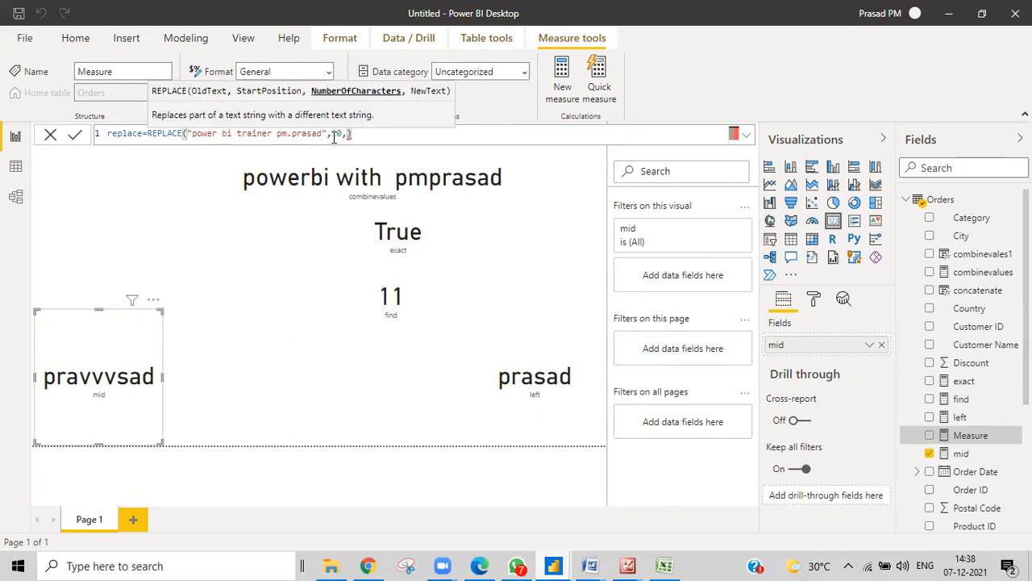
text(7,)
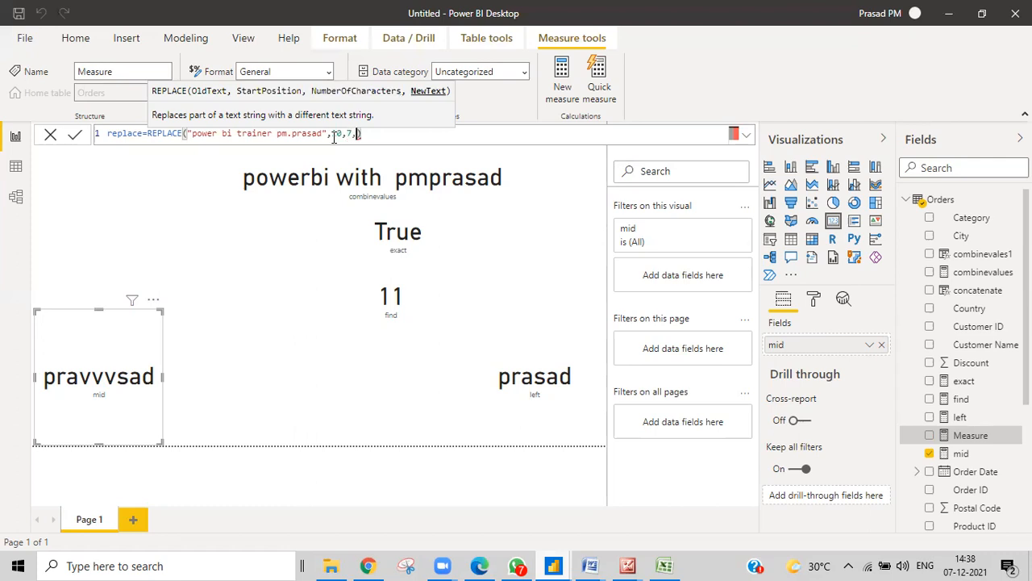
text("with")
key(Return)
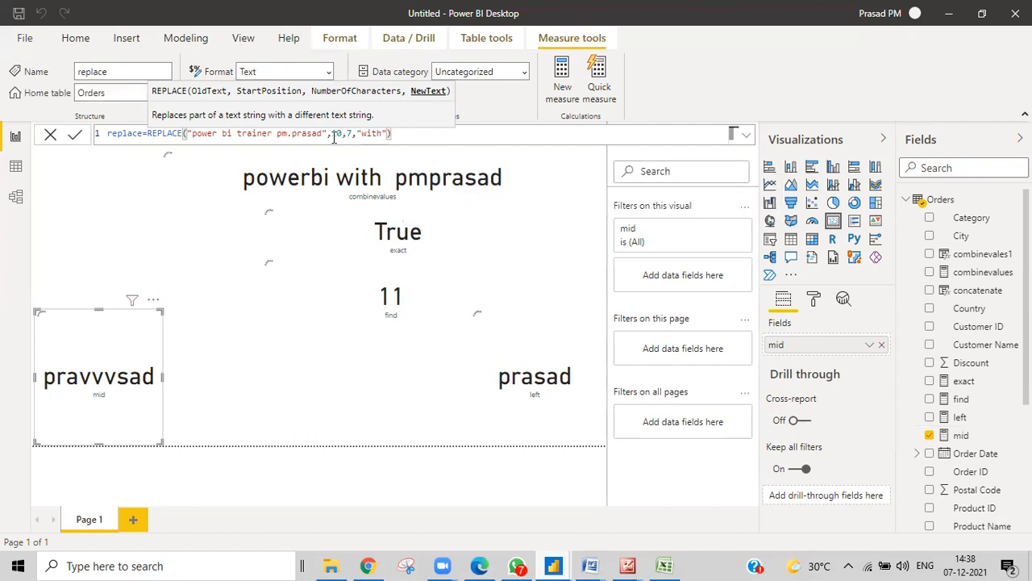
Add a card visual, move and widen it across the page, and drop the replace measure into it
click(298, 410)
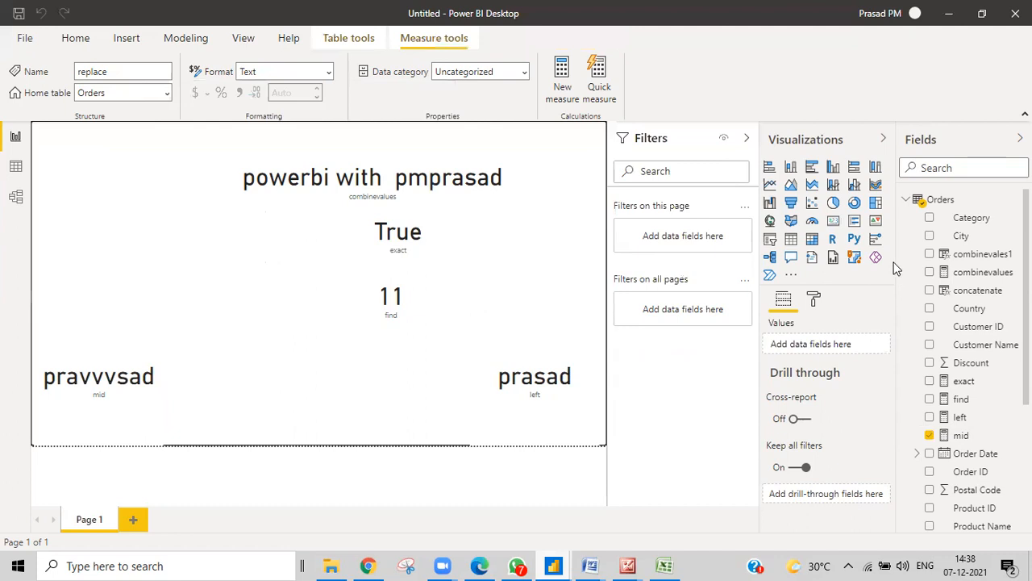
click(834, 222)
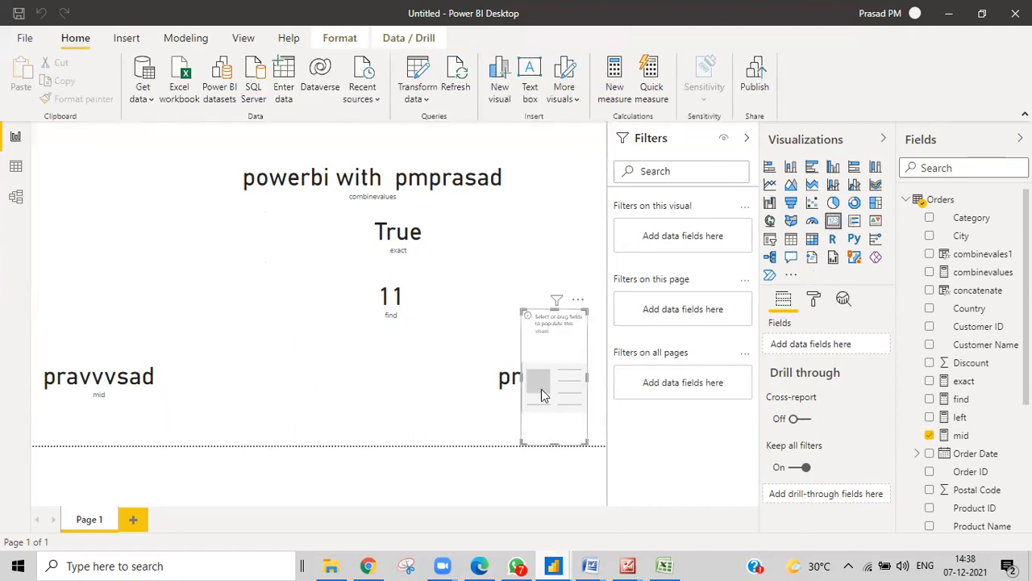
drag(551, 399, 365, 277)
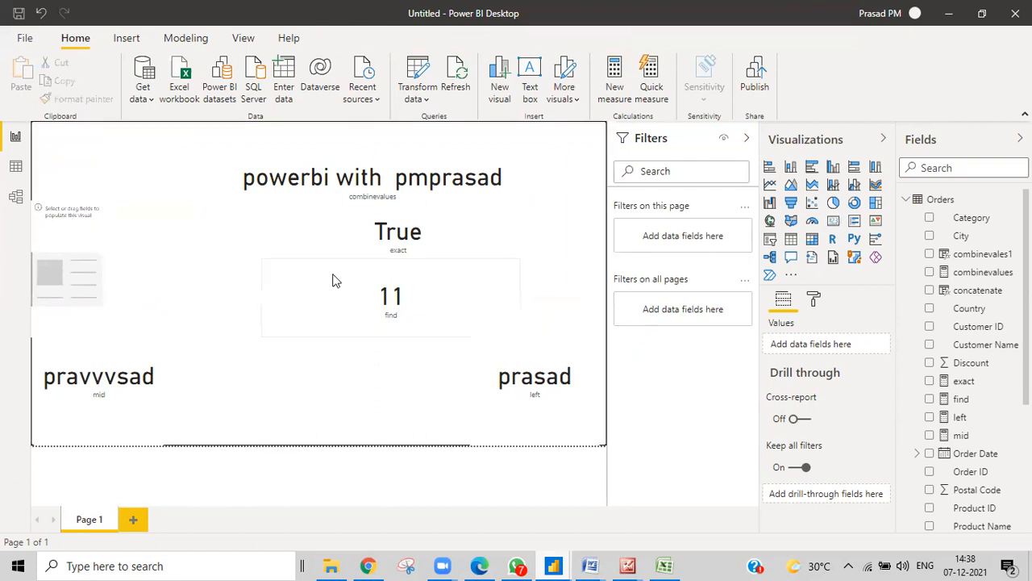
click(93, 273)
drag(100, 271, 361, 275)
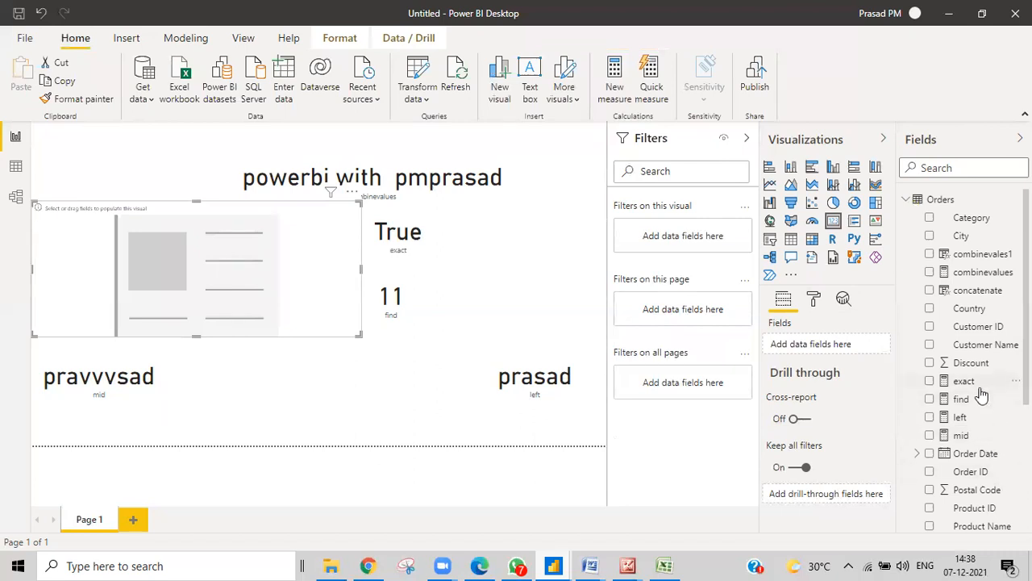
scroll(978, 396, down, 5)
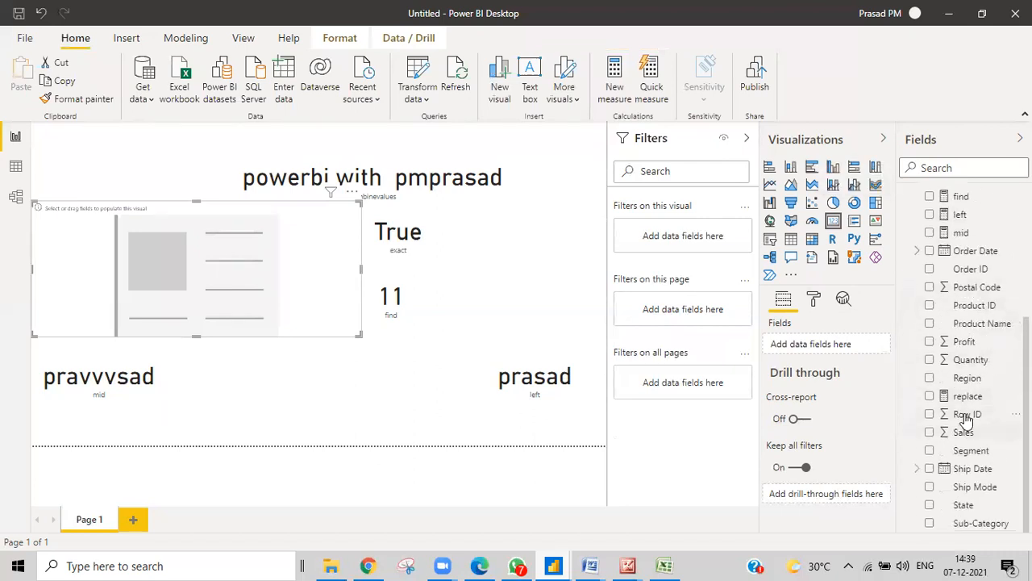
drag(965, 396, 169, 274)
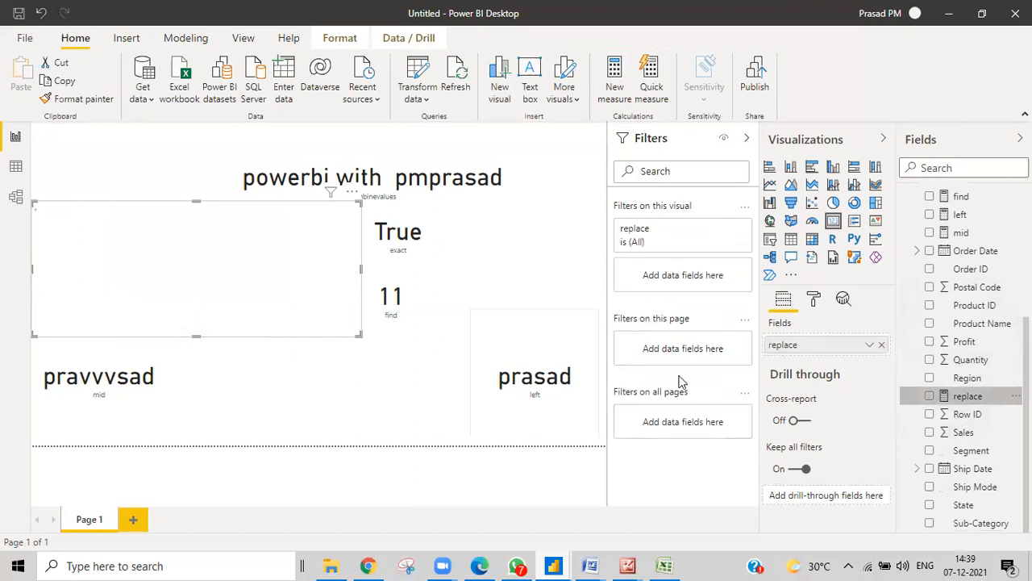
click(966, 396)
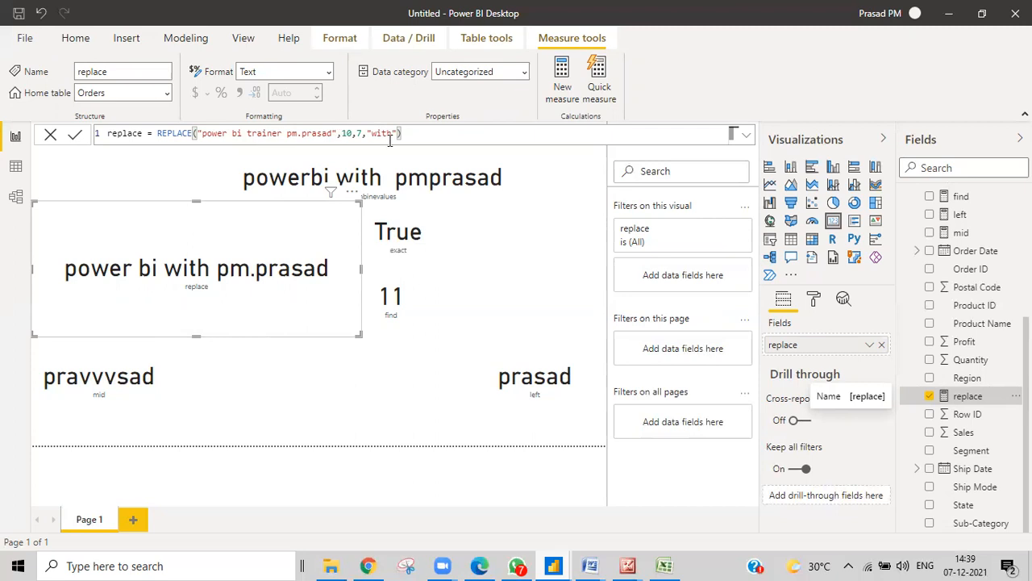
double_click(358, 133)
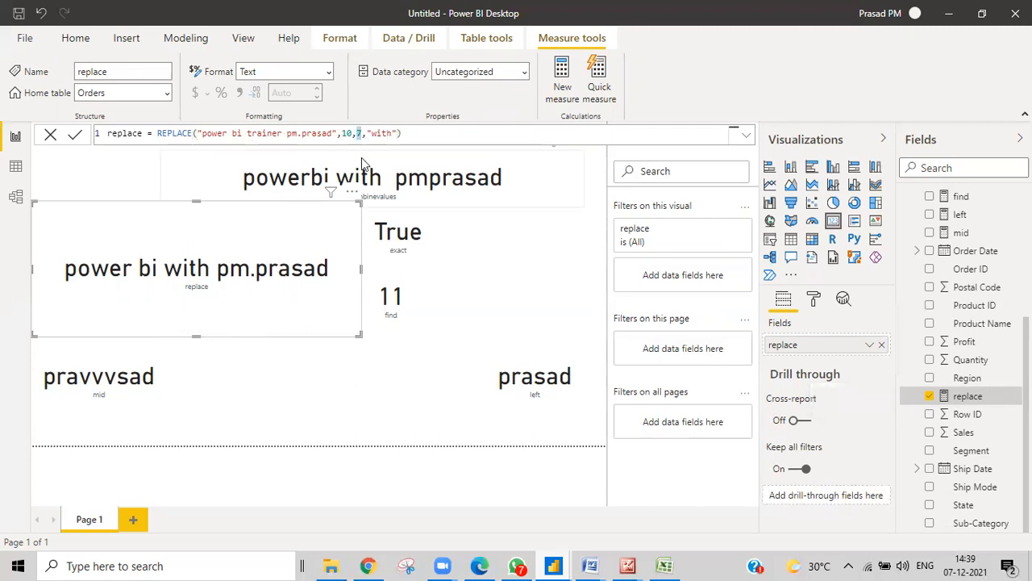
text(30)
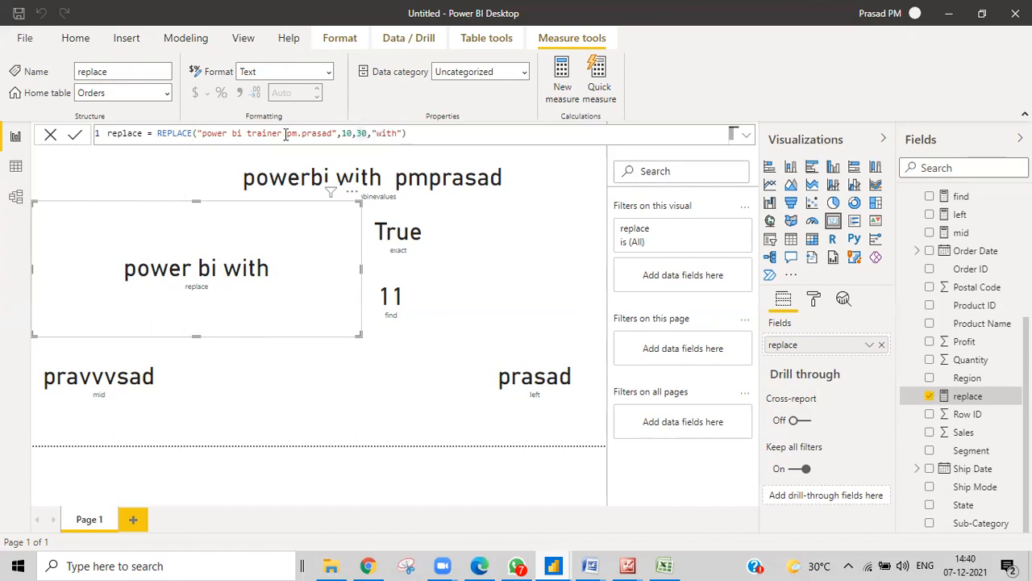
key(BackSpace)
key(BackSpace)
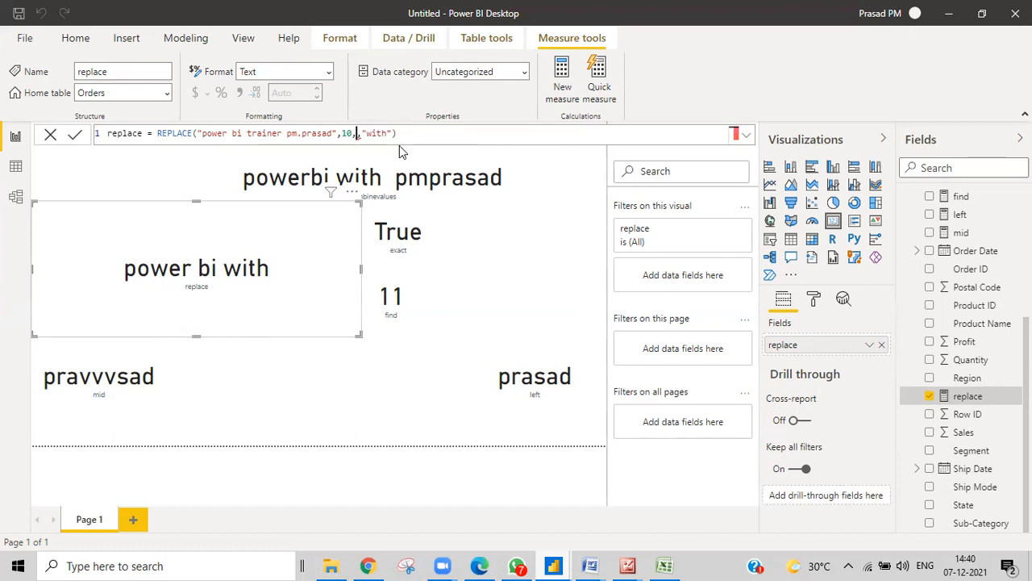
text(7)
key(Return)
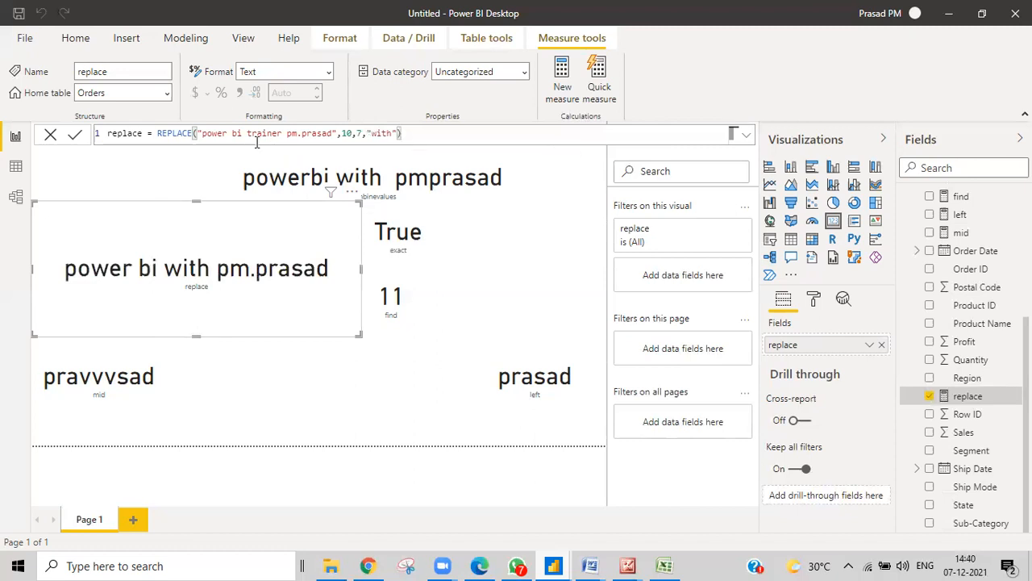
click(345, 133)
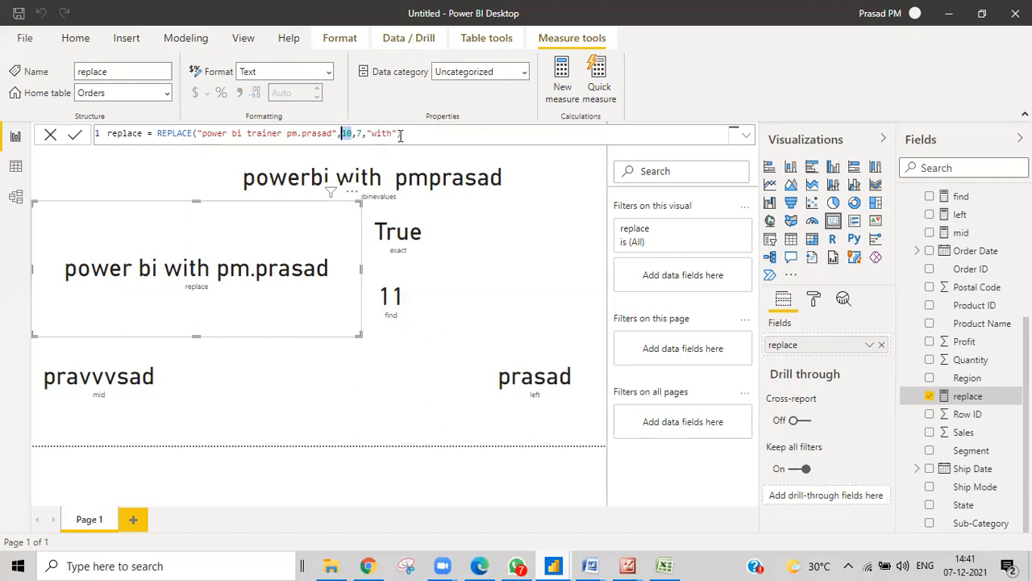
click(359, 133)
text(7)
double_click(349, 133)
In Excel cell B16, put parentheses around the sentence from 'Use REPT' to 'string.'
click(662, 565)
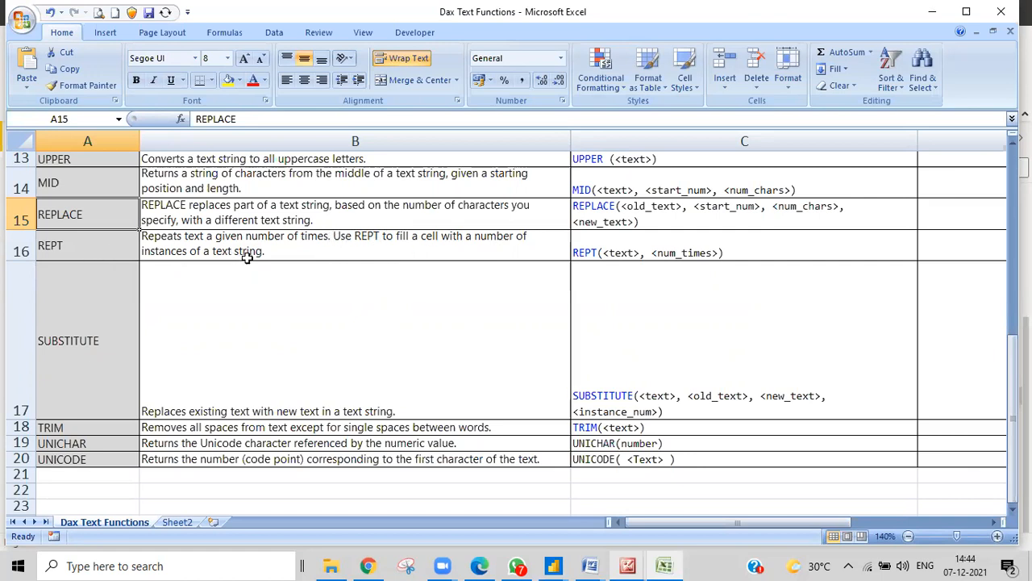
click(331, 237)
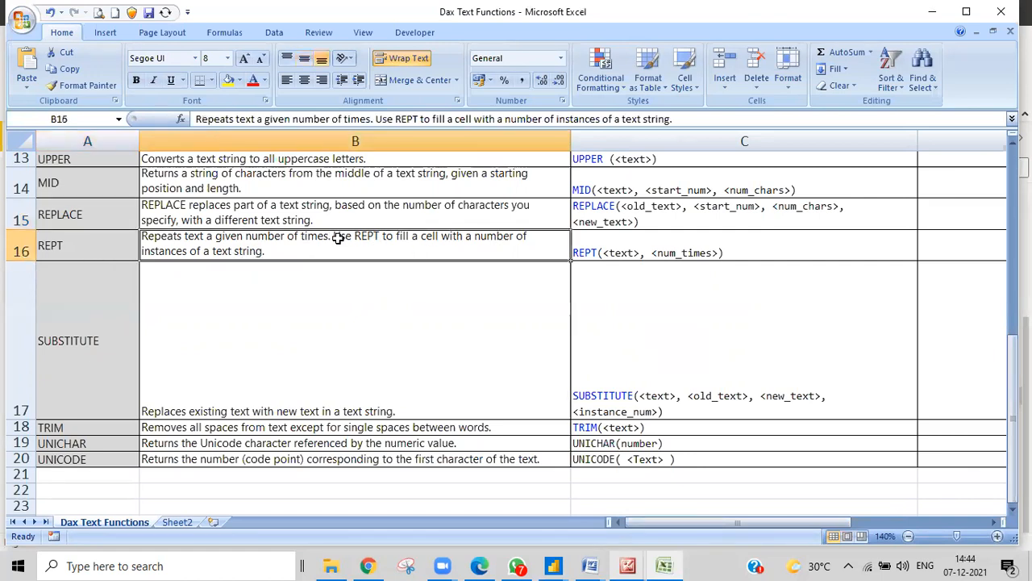
double_click(335, 238)
text(()
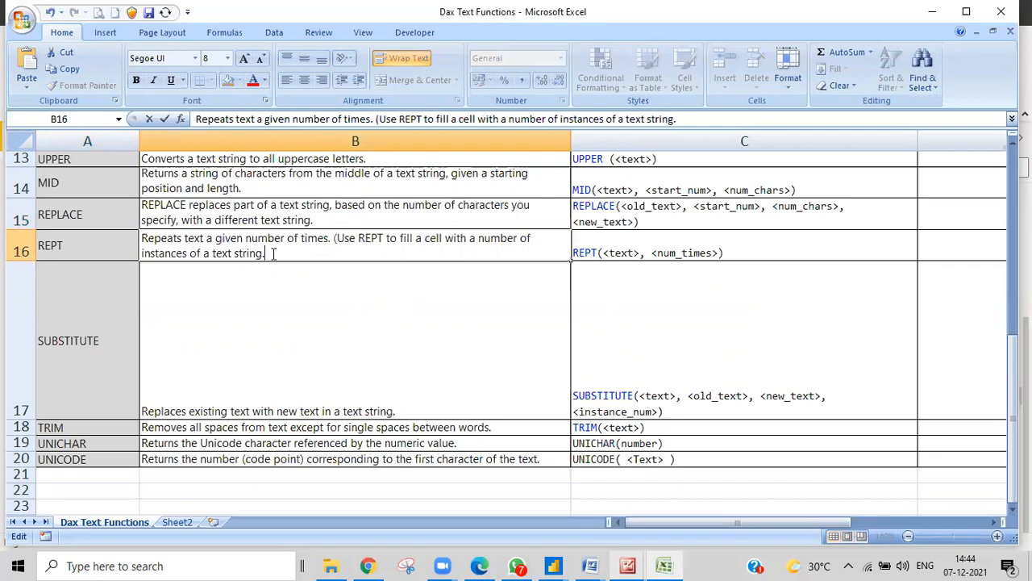
double_click(273, 253)
click(273, 254)
text())
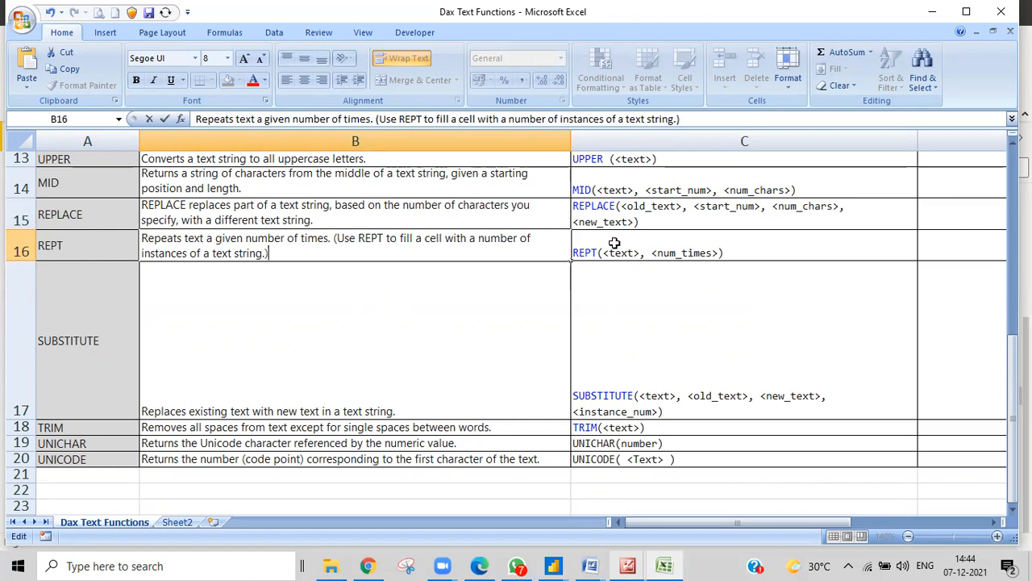
click(558, 565)
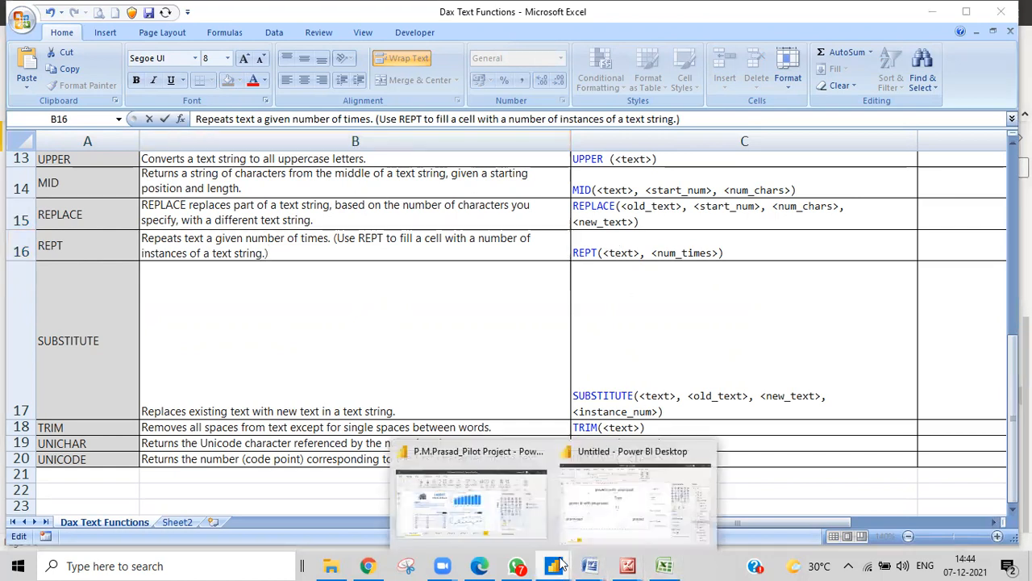
Add a blank Page 2 to the report and discard the unfinished empty measure in Orders
click(610, 545)
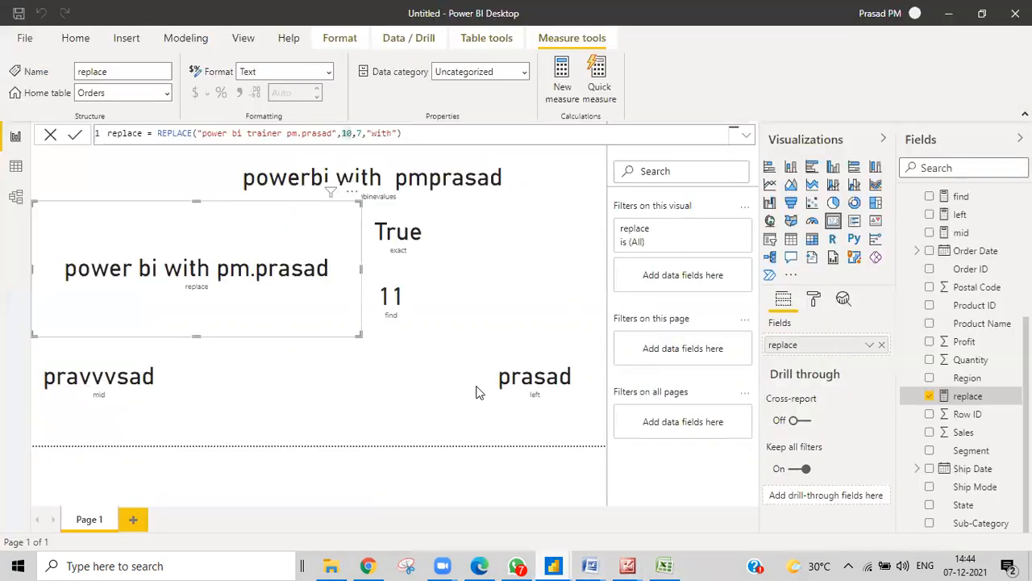
click(135, 519)
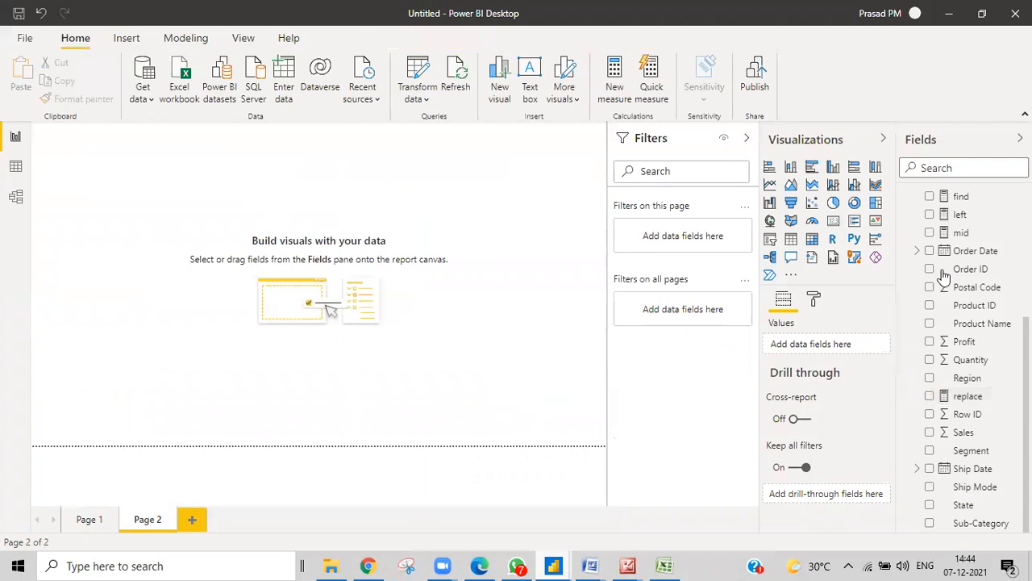
scroll(966, 246, up, 5)
right_click(966, 201)
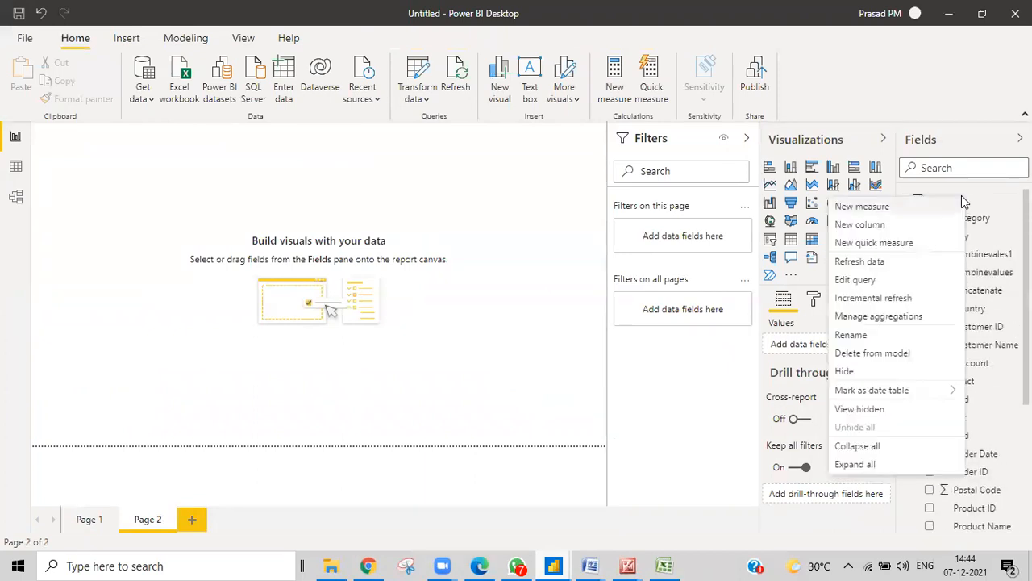
click(339, 249)
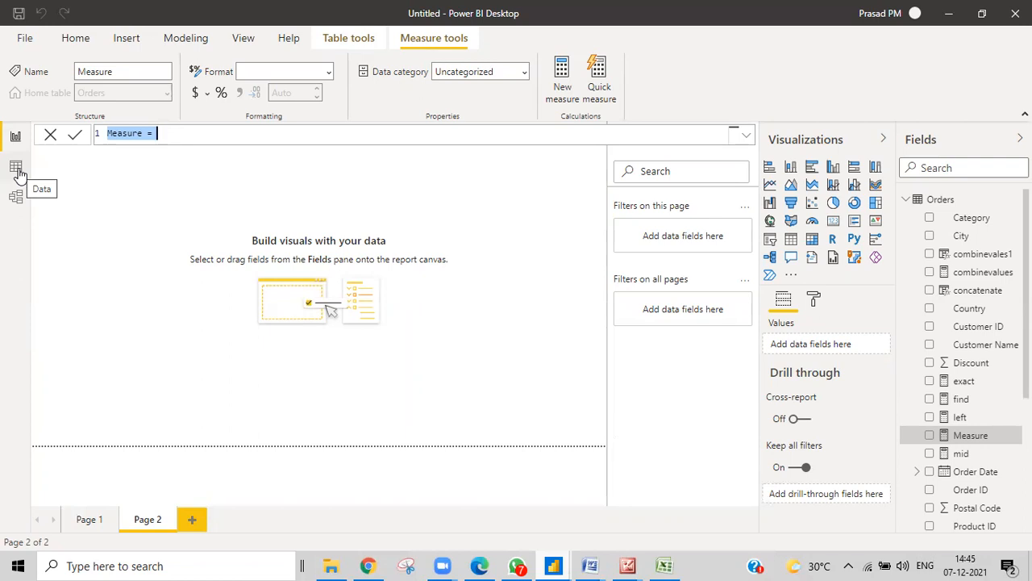
click(20, 173)
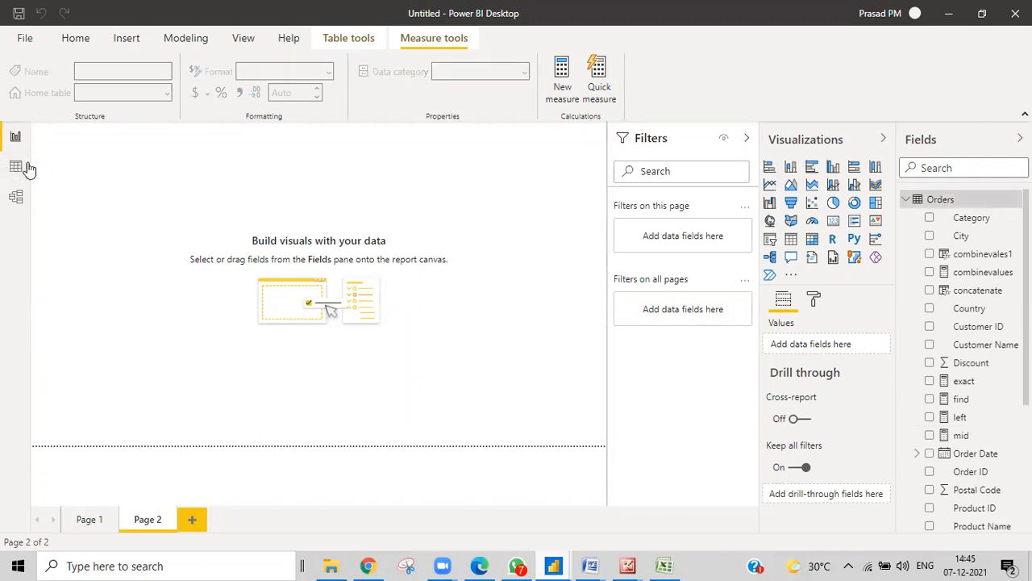
Switch to Data view and scroll across the Orders table's columns
click(13, 171)
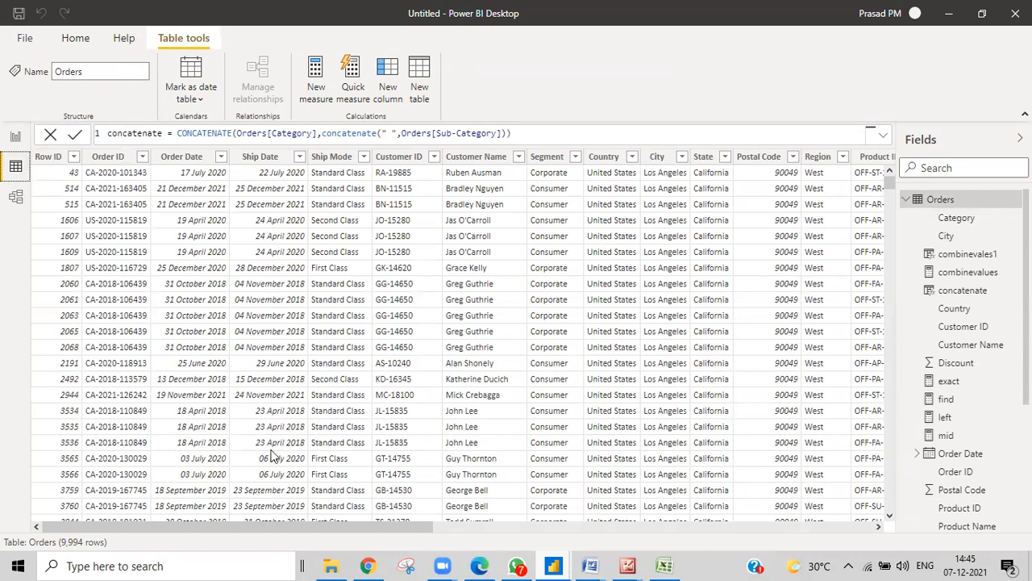
drag(254, 529, 192, 556)
Go back to Report view and add a new blank measure to the Orders table
click(14, 139)
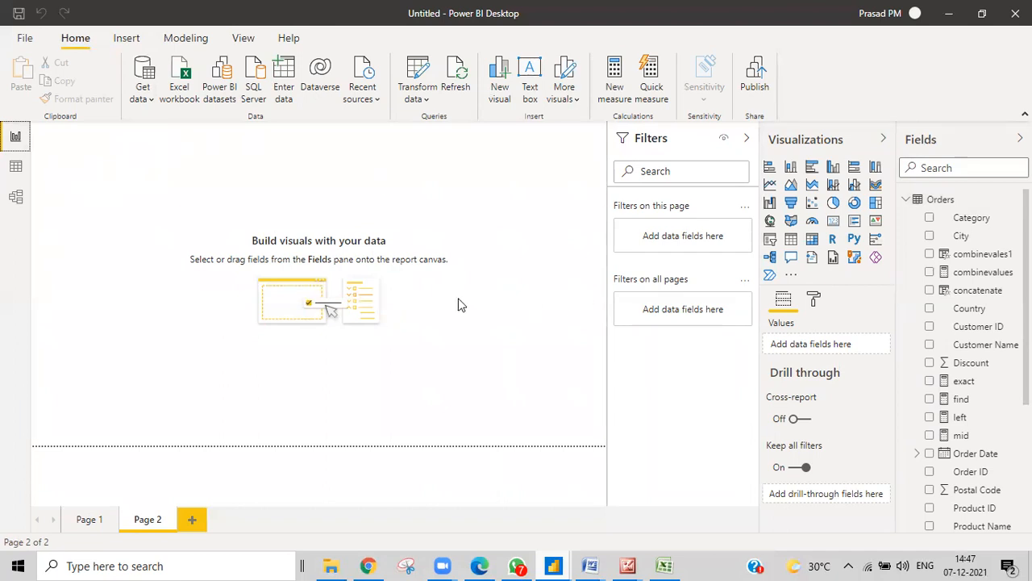
right_click(952, 202)
click(889, 209)
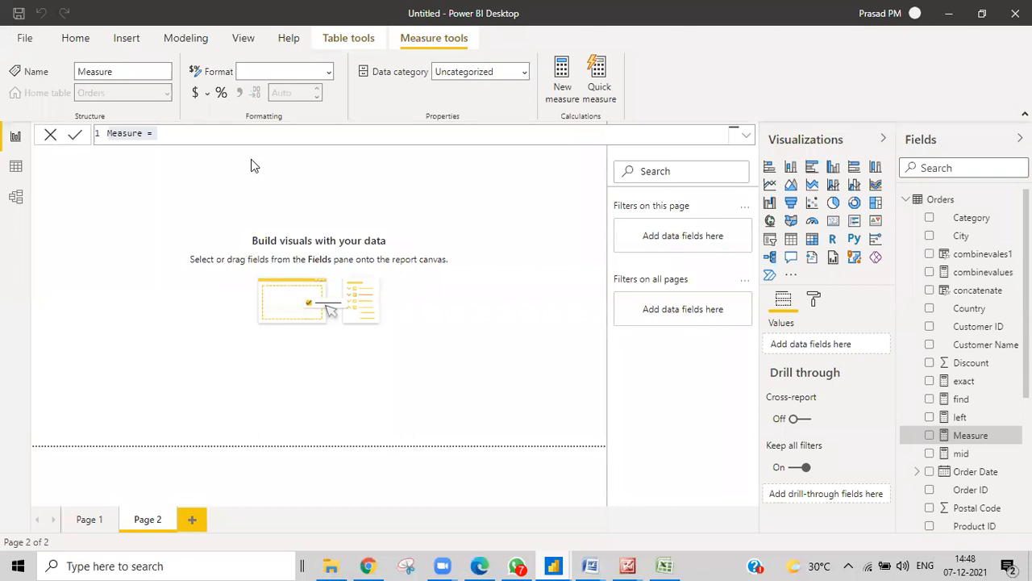
Enter rept = REPT with a sample name string repeated 3 times, and commit the measure
key(BackSpace)
key(BackSpace)
key(BackSpace)
key(BackSpace)
key(BackSpace)
key(BackSpace)
key(BackSpace)
key(BackSpace)
key(BackSpace)
key(BackSpace)
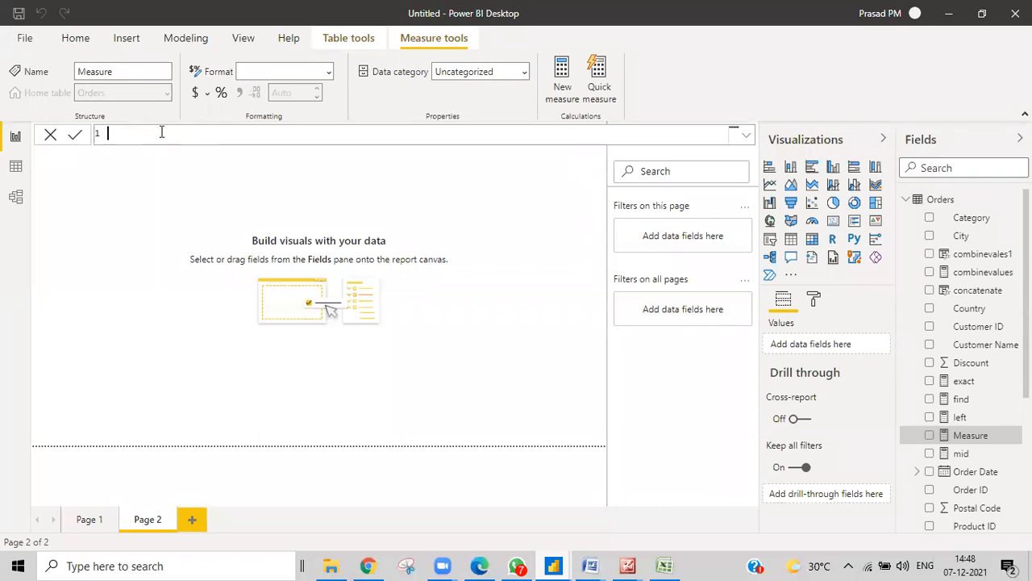
text(rept=rept)
key(Tab)
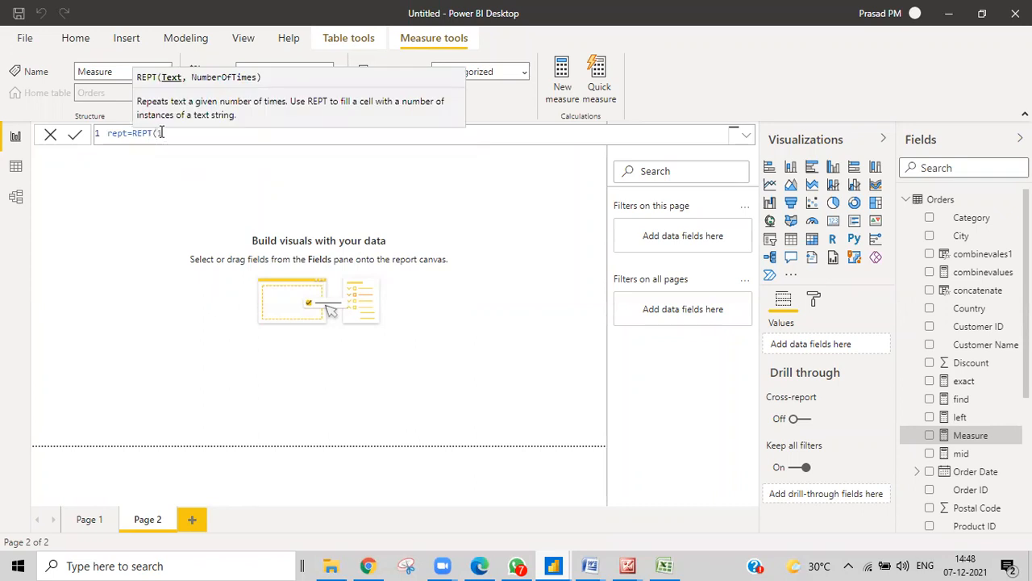
key(BackSpace)
text("1)
text(prasa)
text(d")
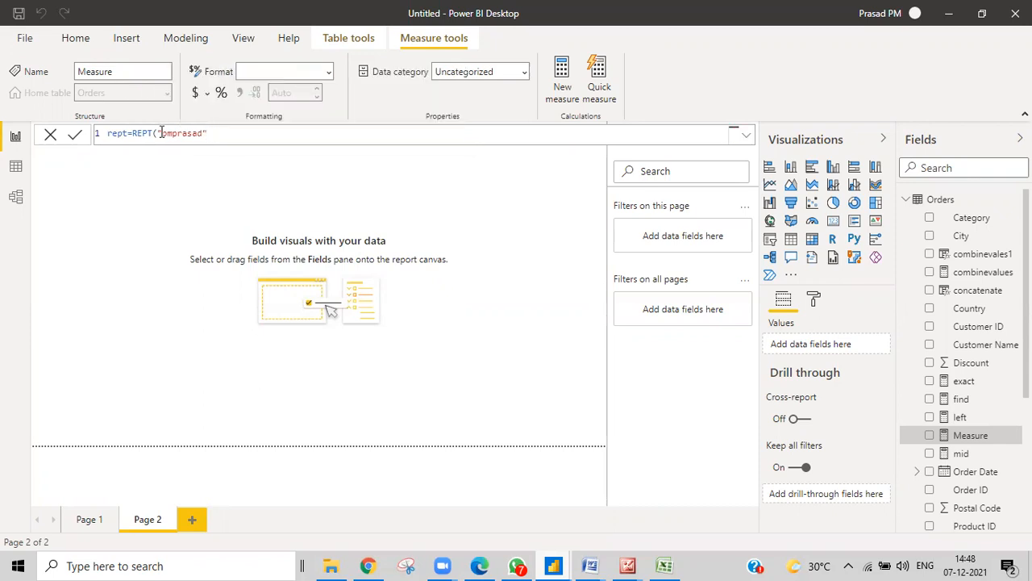
text(,3))
key(Return)
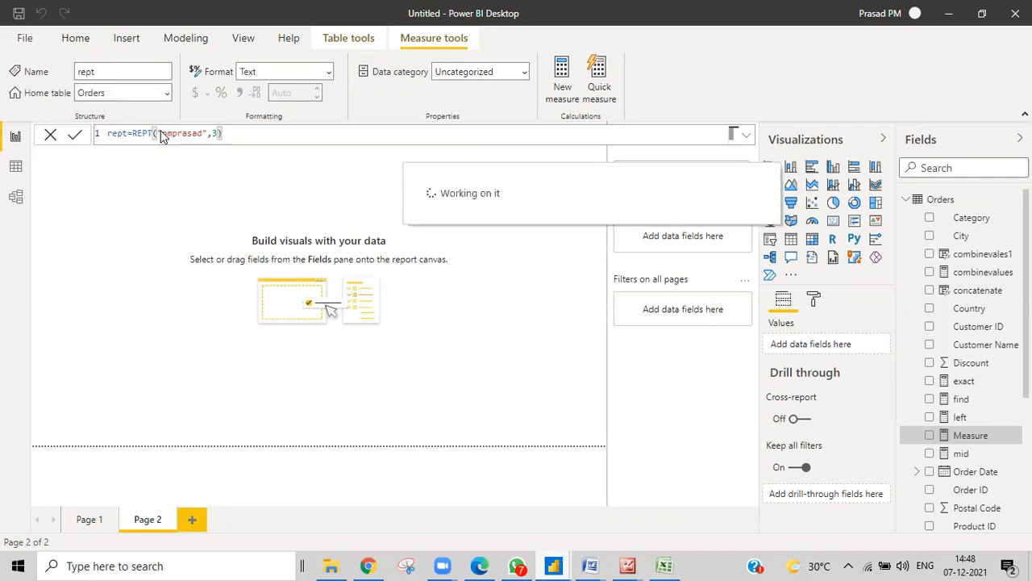
click(234, 193)
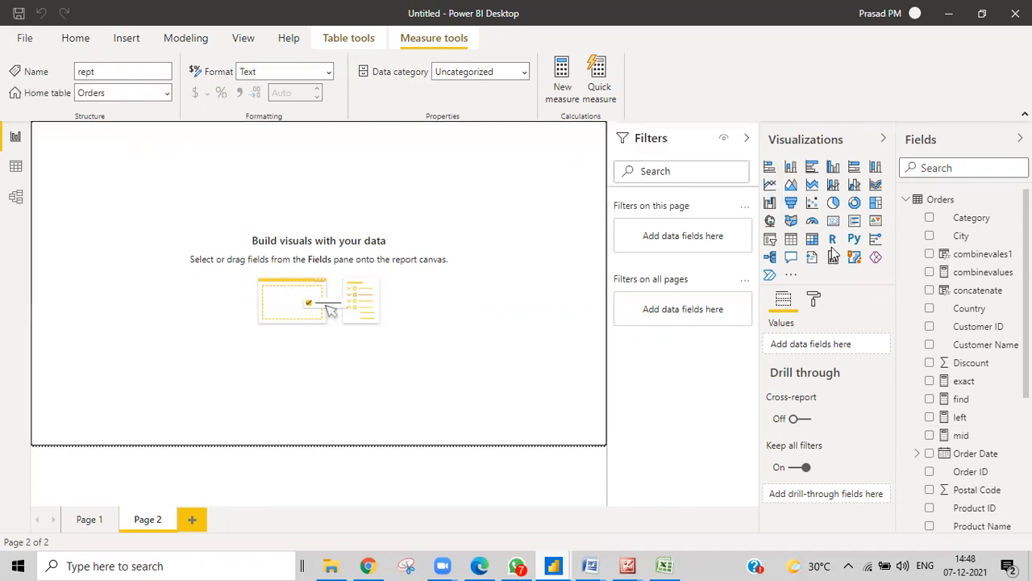
Add a multi-row card widened across the top of Page 2, fill it with the rept measure, then switch to Excel
click(834, 222)
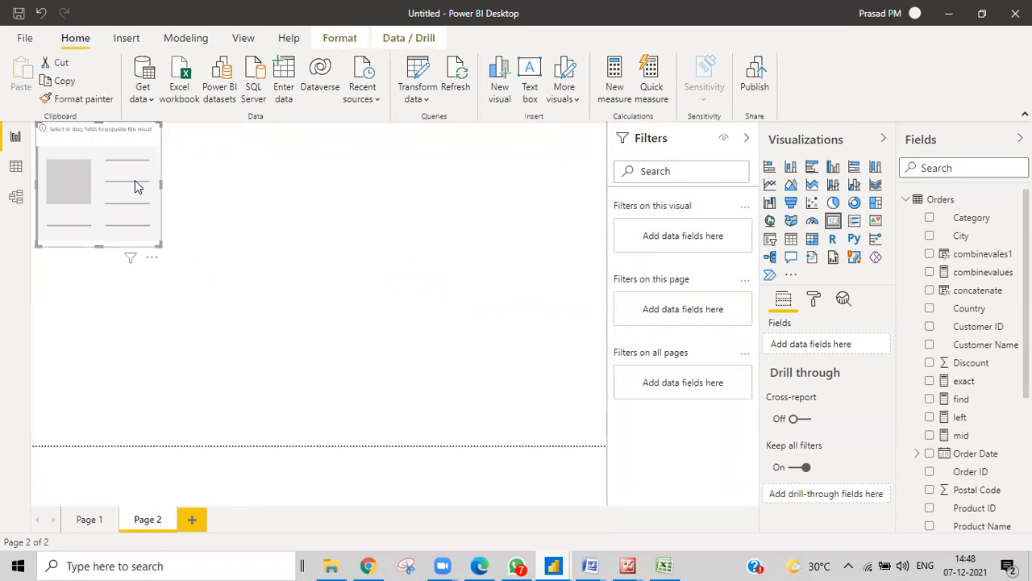
drag(160, 187, 482, 189)
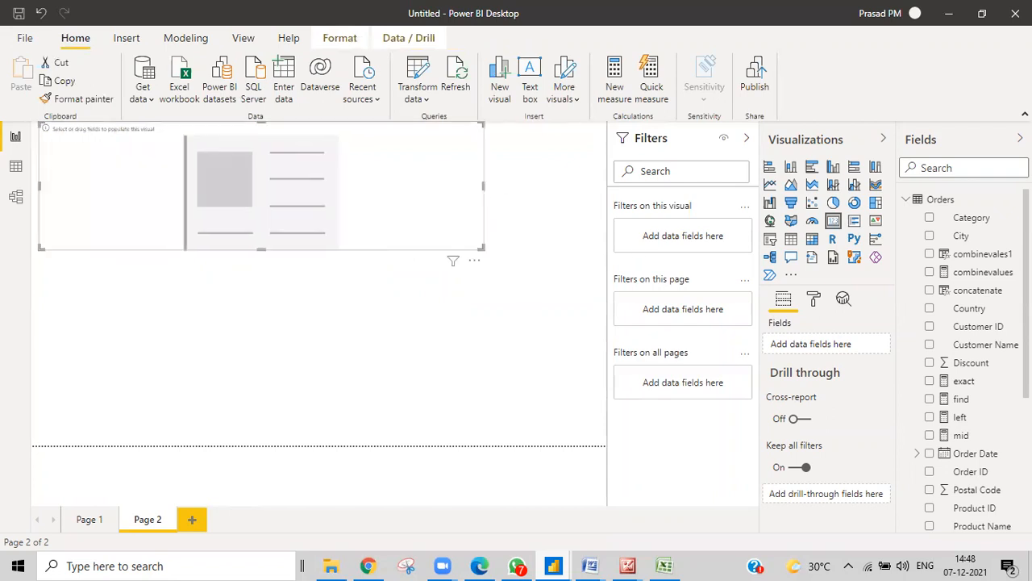
scroll(970, 390, down, 4)
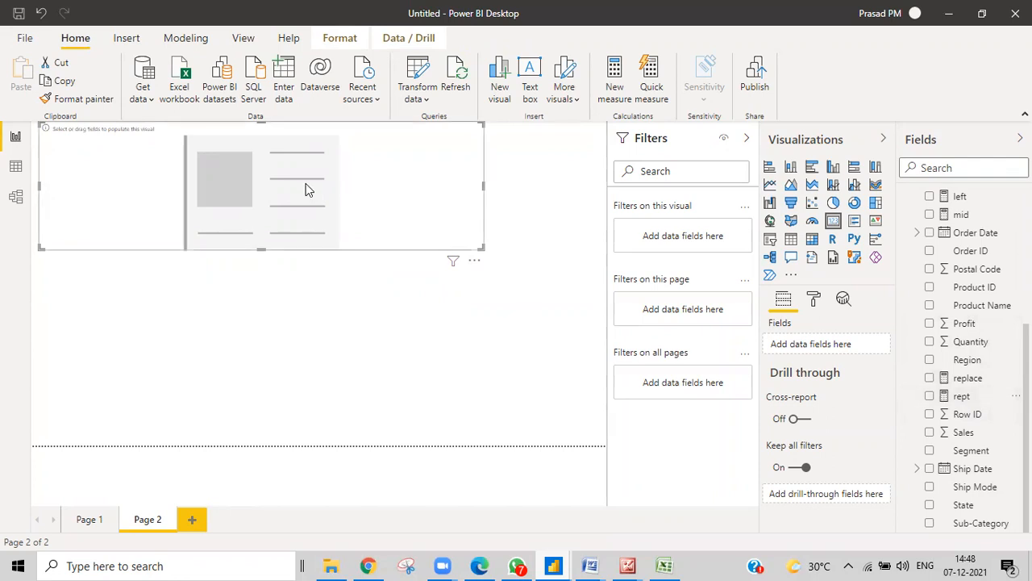
drag(951, 396, 288, 220)
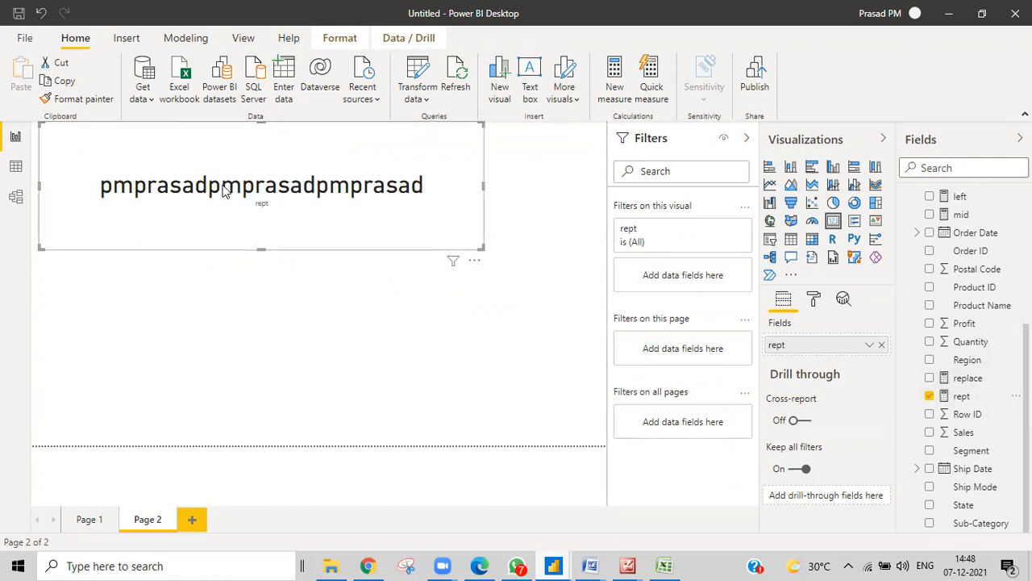
click(966, 398)
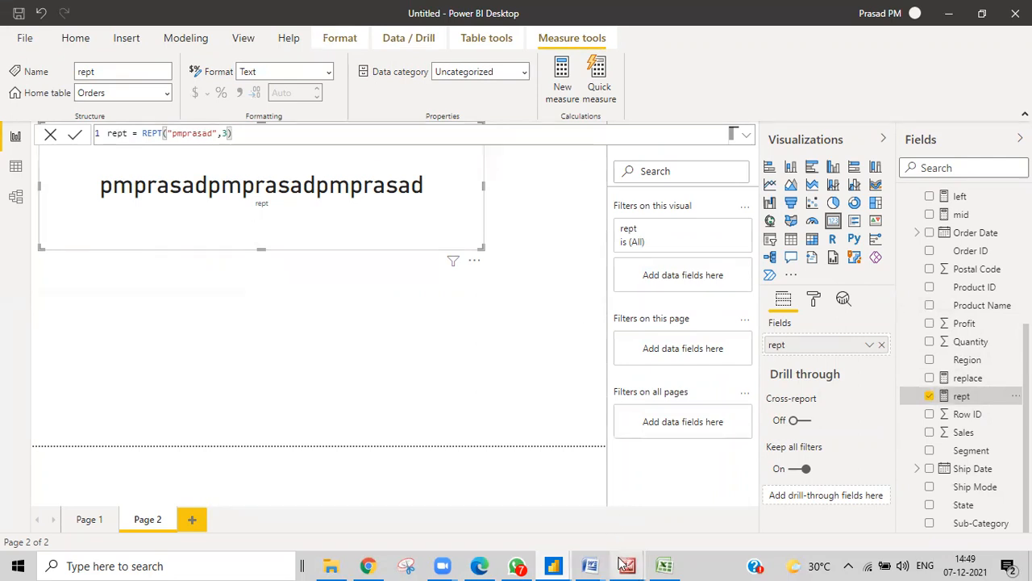
click(666, 565)
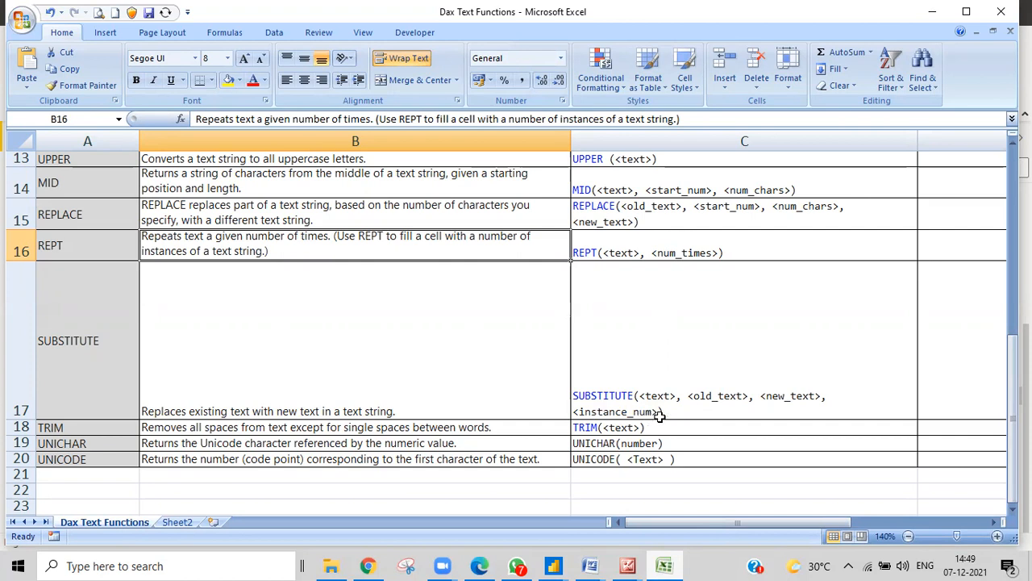
Check the SUBSTITUTE syntax in Excel, then return to the Untitled Power BI report
mouse_move(557, 565)
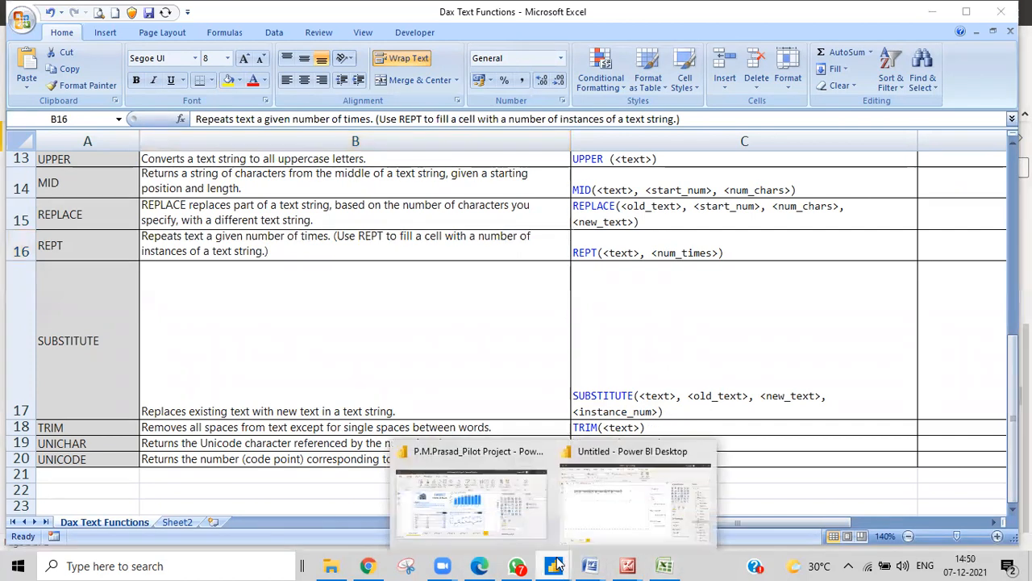
click(598, 524)
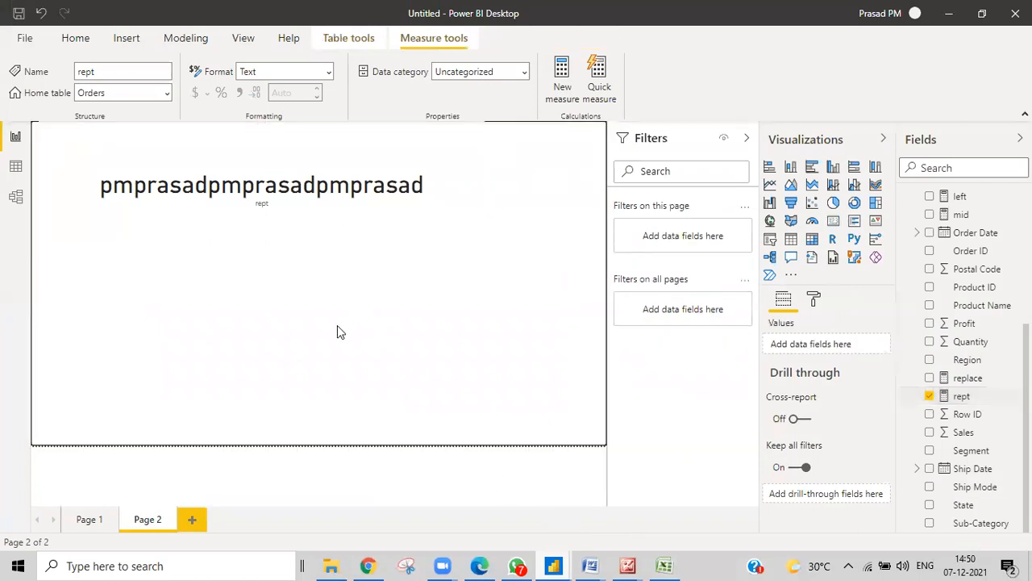
Shorten the rept card and place a copy of it directly below the original
click(265, 246)
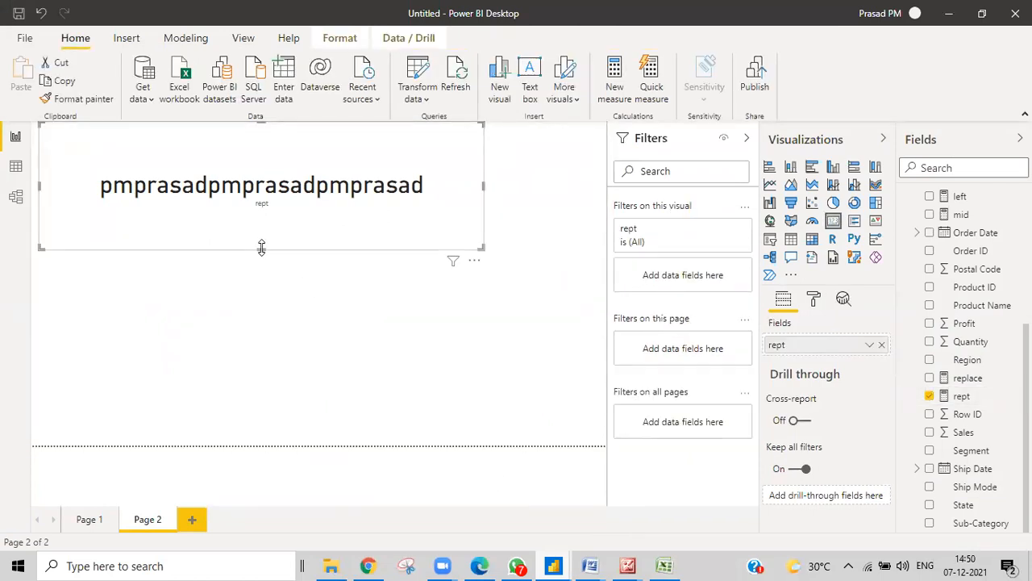
drag(261, 247, 263, 225)
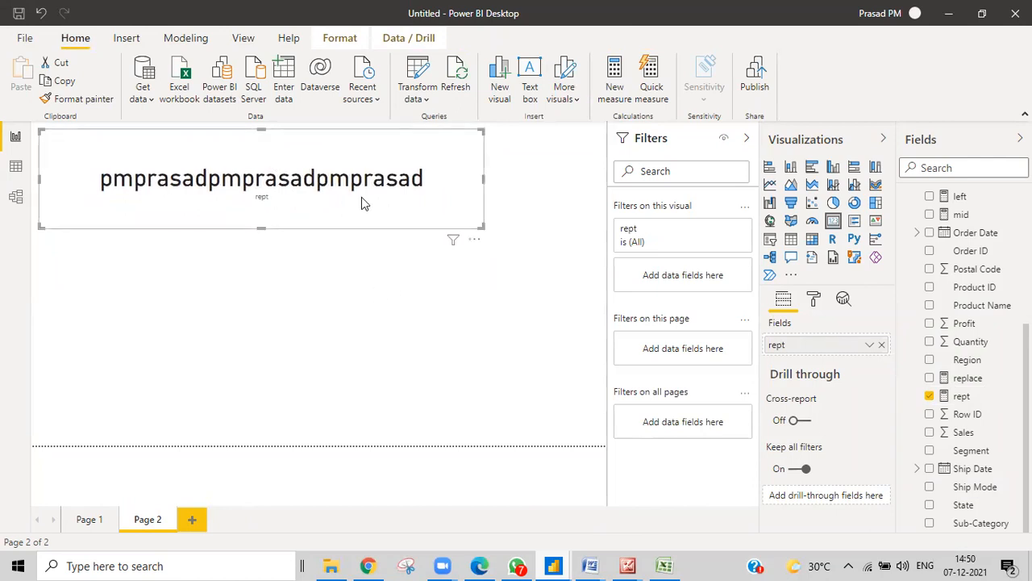
key(ctrl+c)
key(ctrl+v)
drag(325, 218, 322, 318)
Create a new blank measure in the Orders table
scroll(985, 267, up, 5)
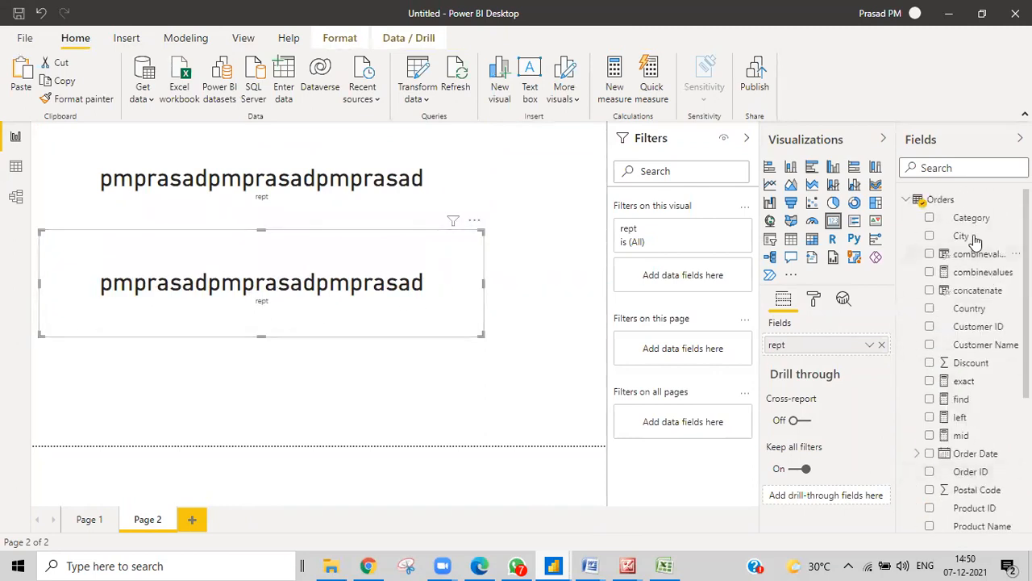
right_click(947, 204)
key(Escape)
click(857, 211)
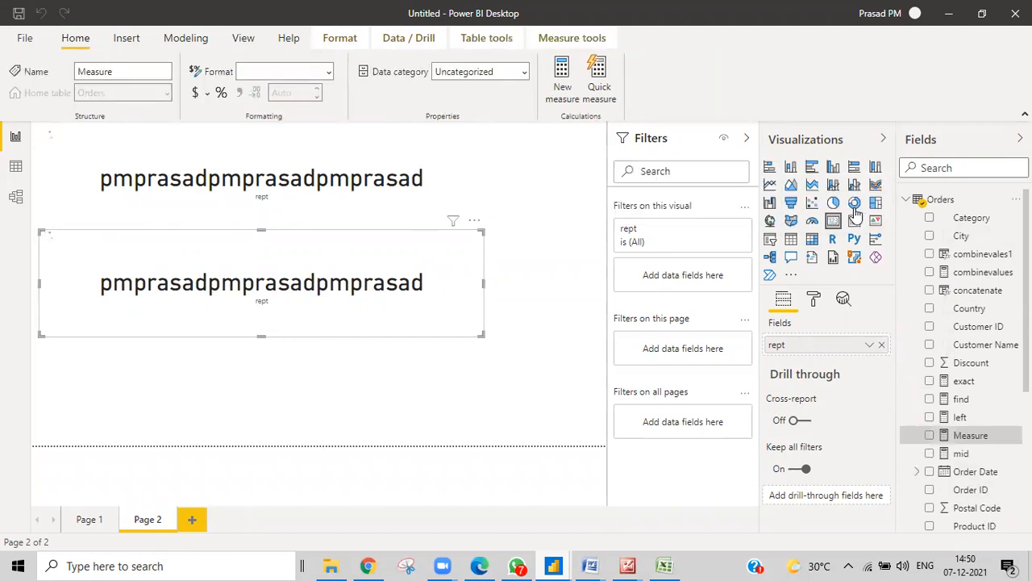
Replace the default formula with substitute = SUBSTITUTE on the sample text, swapping "pm" for "m"
key(ctrl+a)
key(BackSpace)
text(substitute)
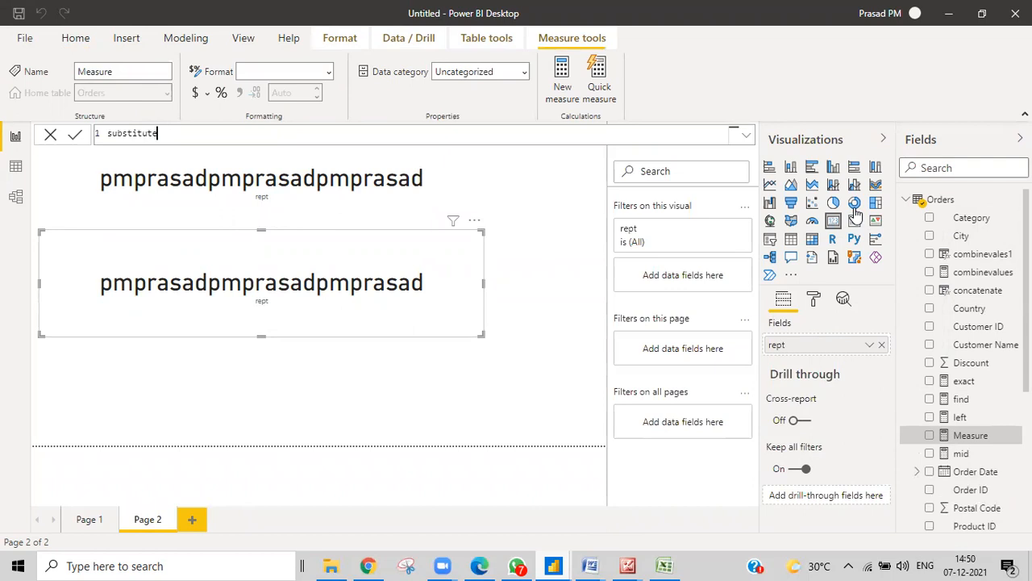
text(=su)
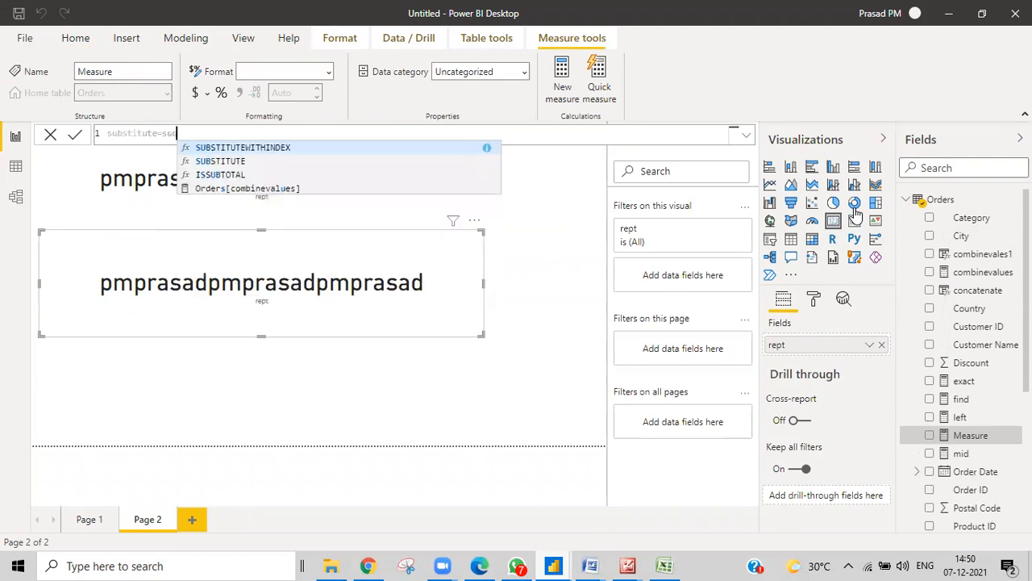
text(bs)
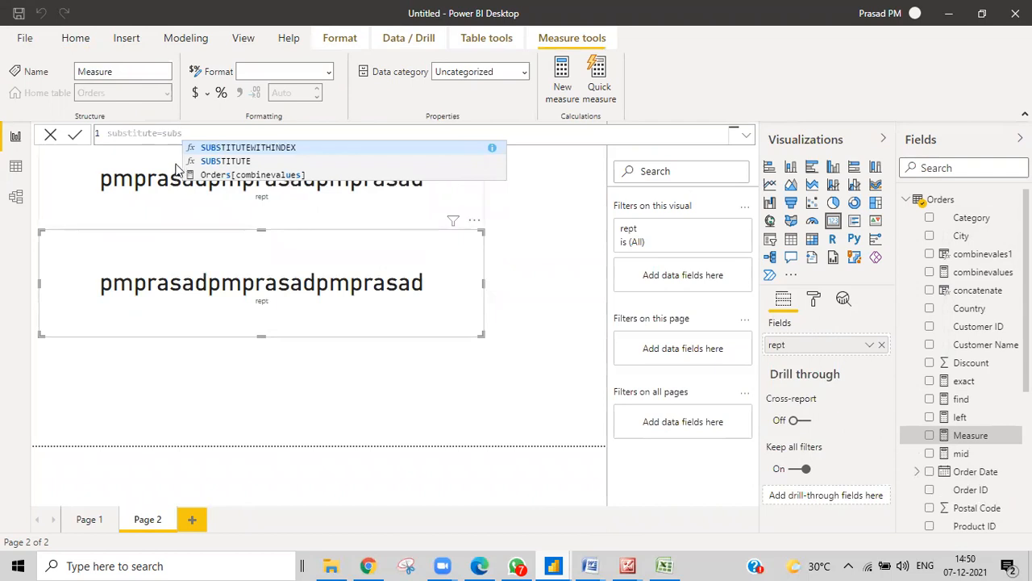
click(188, 164)
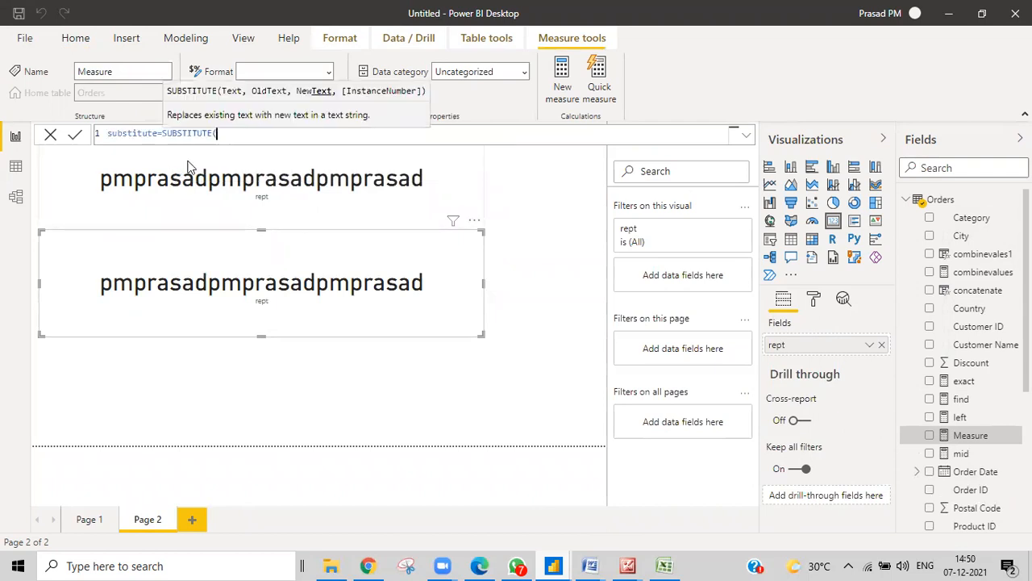
text("pm.prasad",)
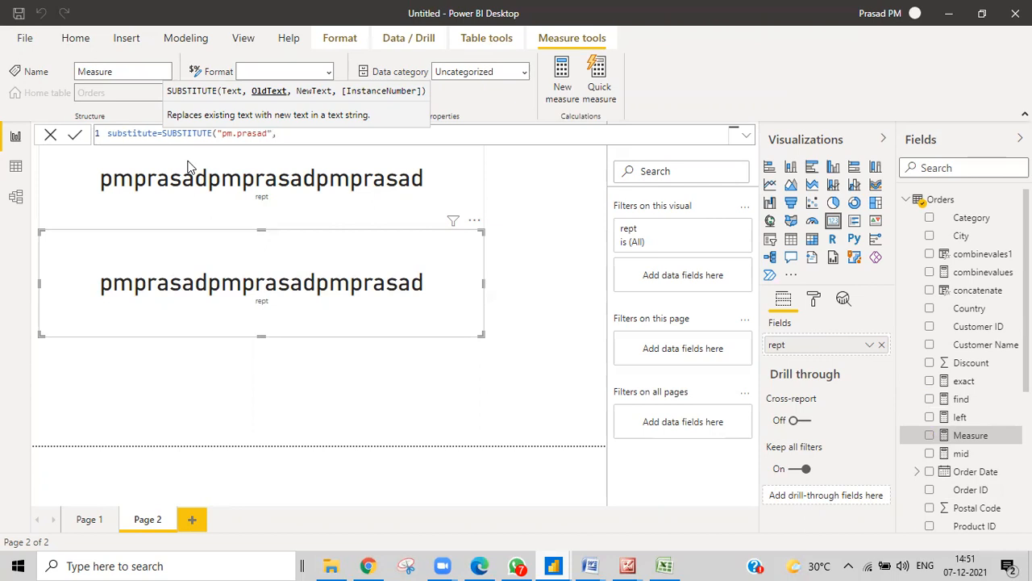
text("pm","m")
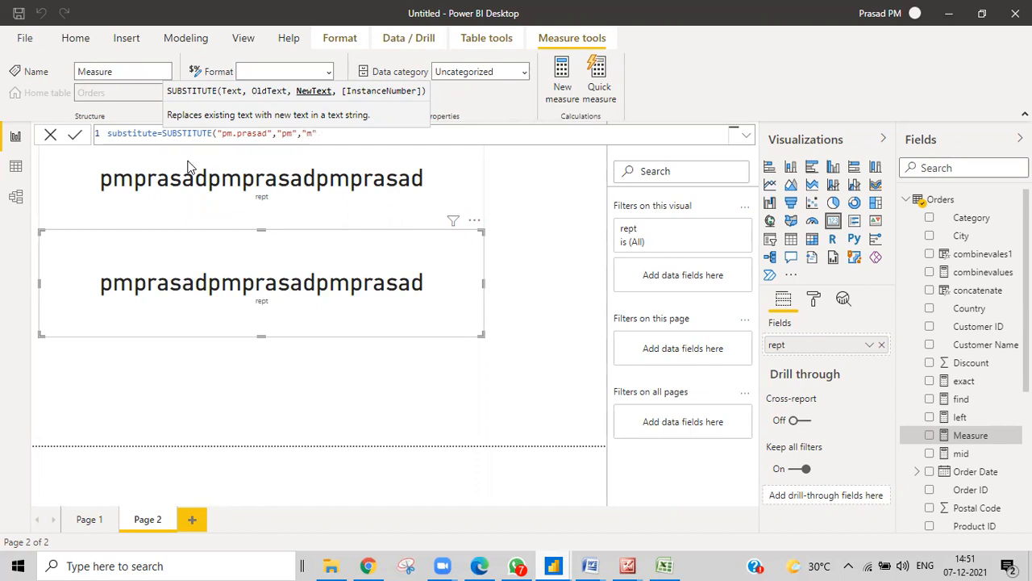
text())
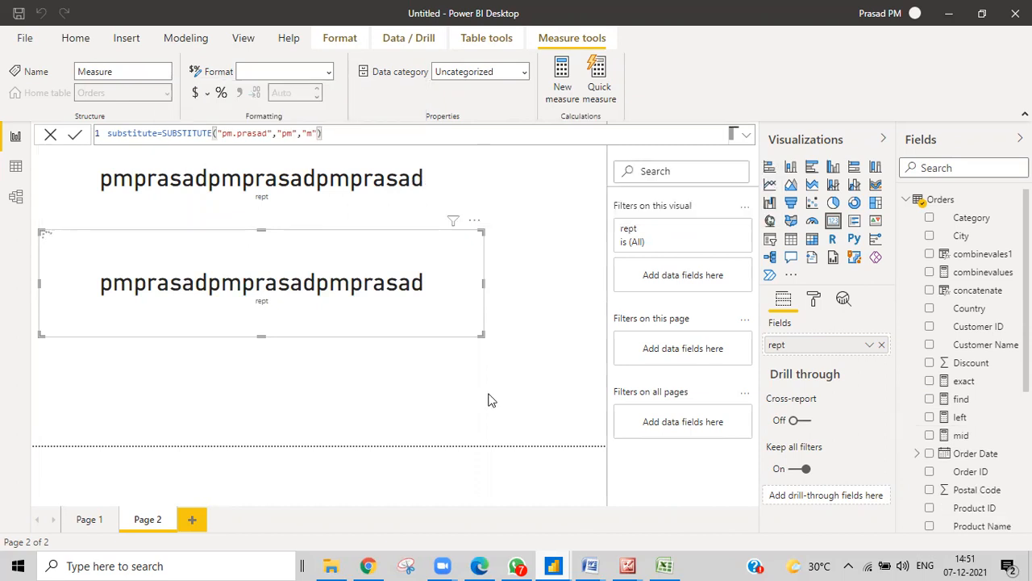
Swap rept out of the duplicate card for the substitute measure and open its formula
click(881, 344)
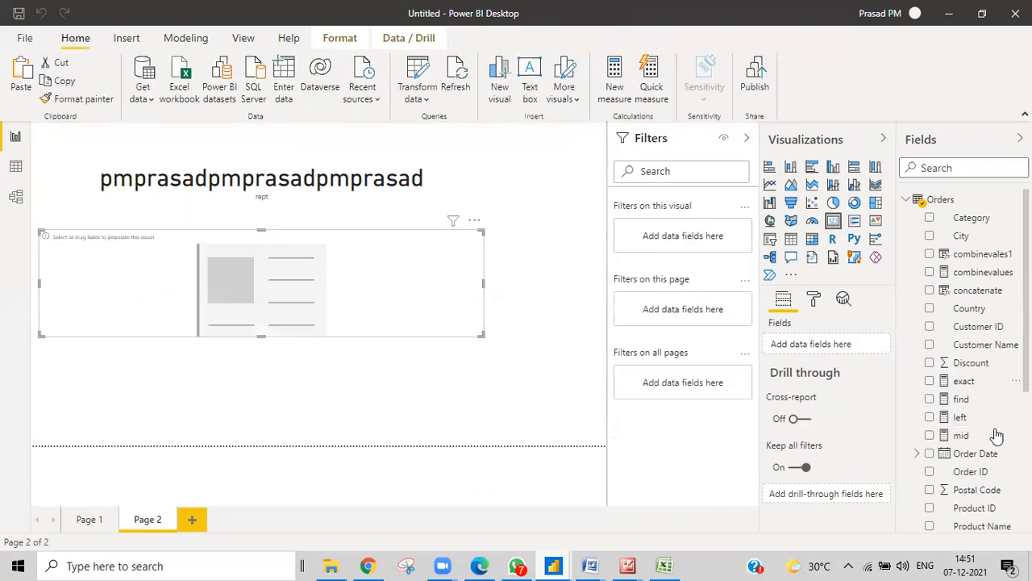
scroll(995, 431, down, 5)
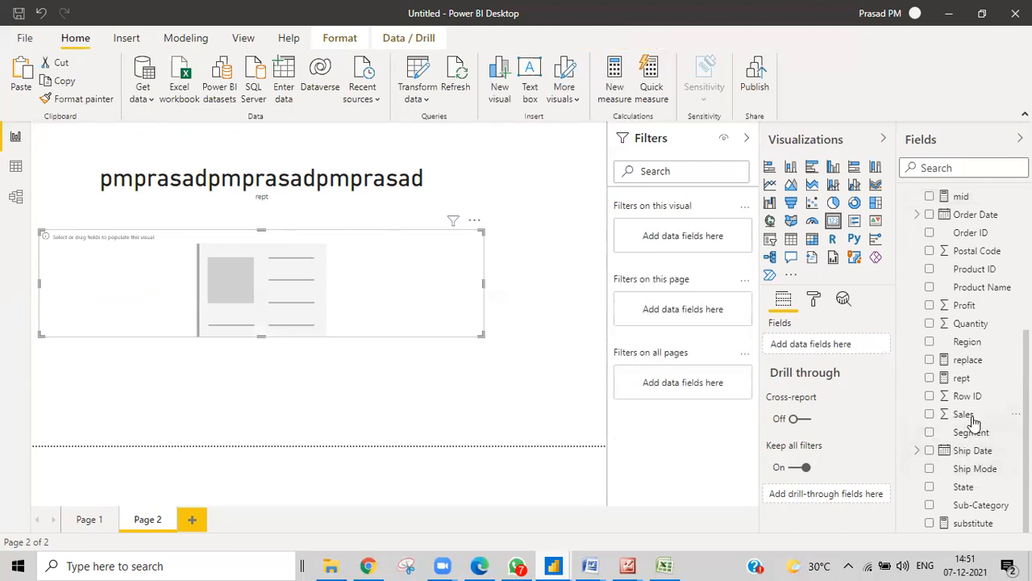
drag(967, 522, 798, 345)
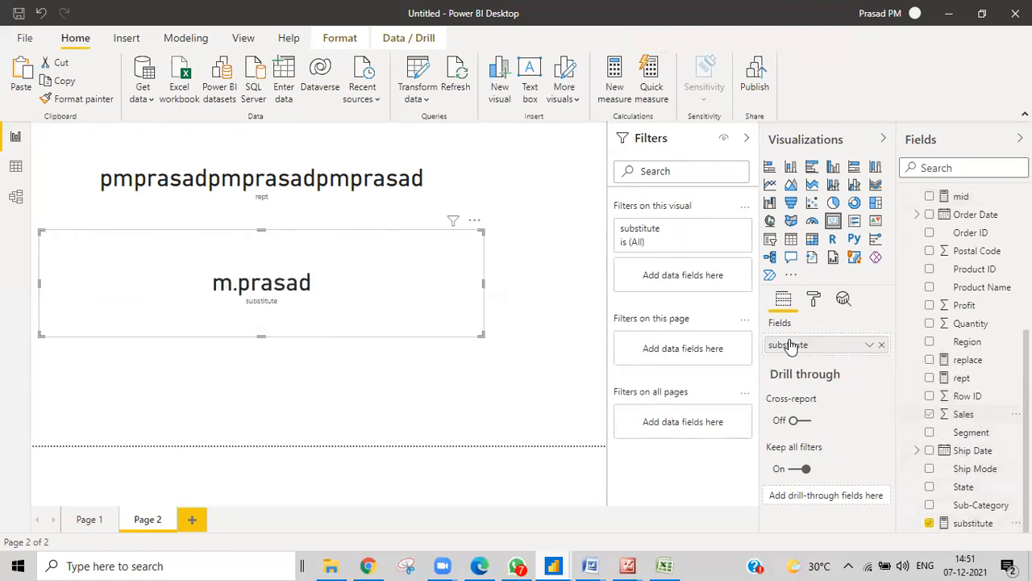
click(972, 524)
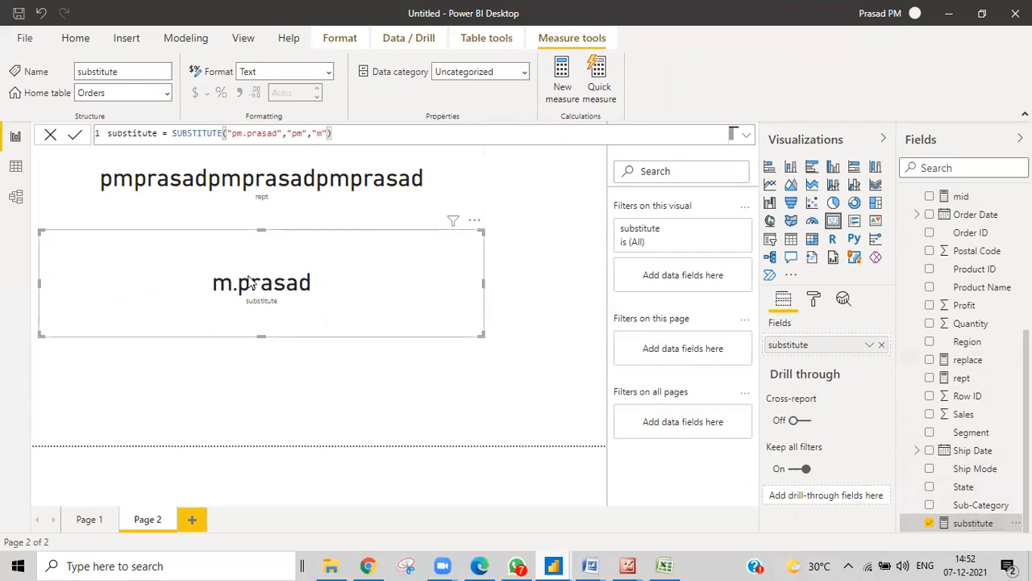
Change the search text from "pm" to "p" with a new replacement letter, and commit
click(323, 135)
key(BackSpace)
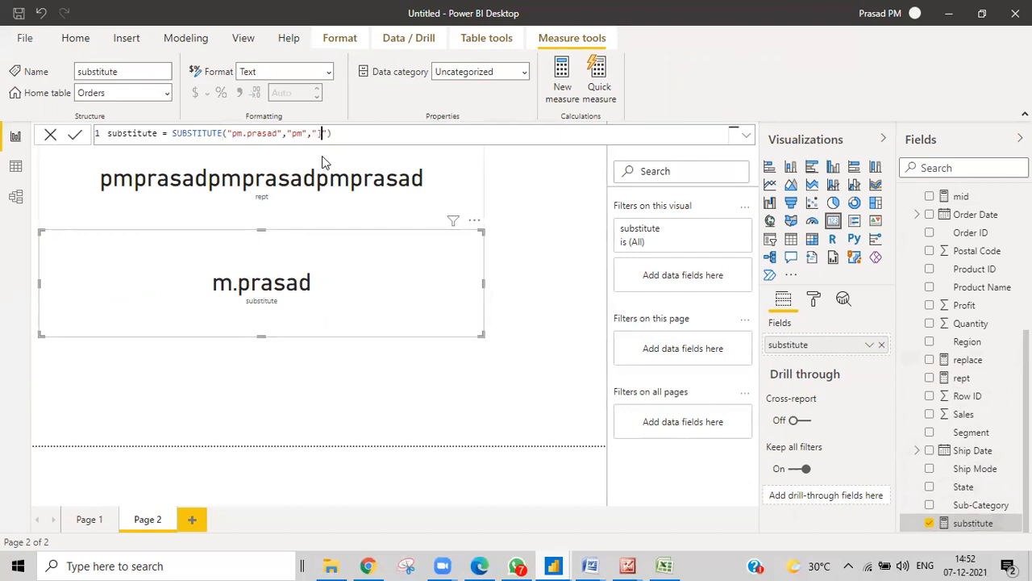
text(r)
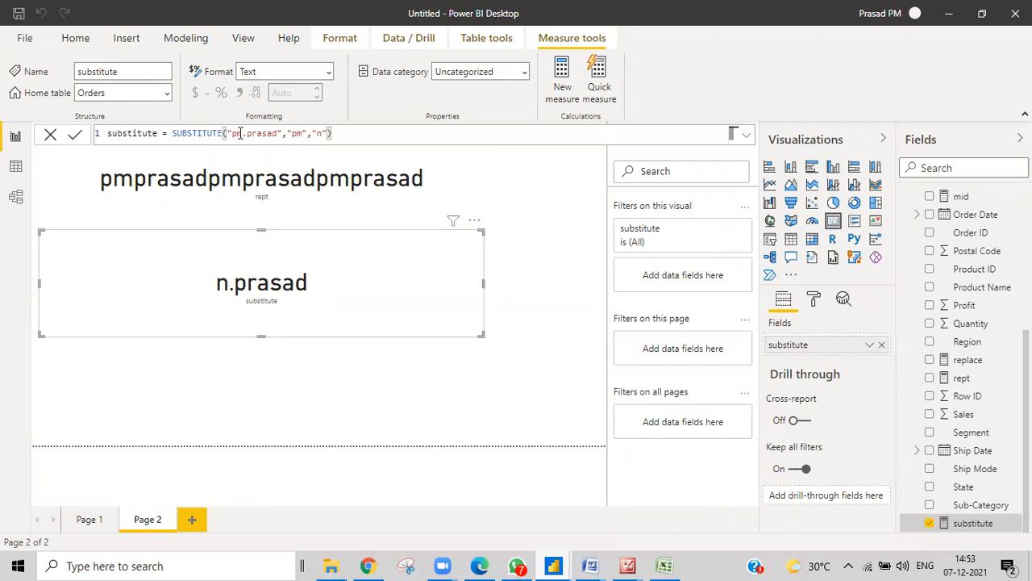
click(301, 134)
key(BackSpace)
key(Return)
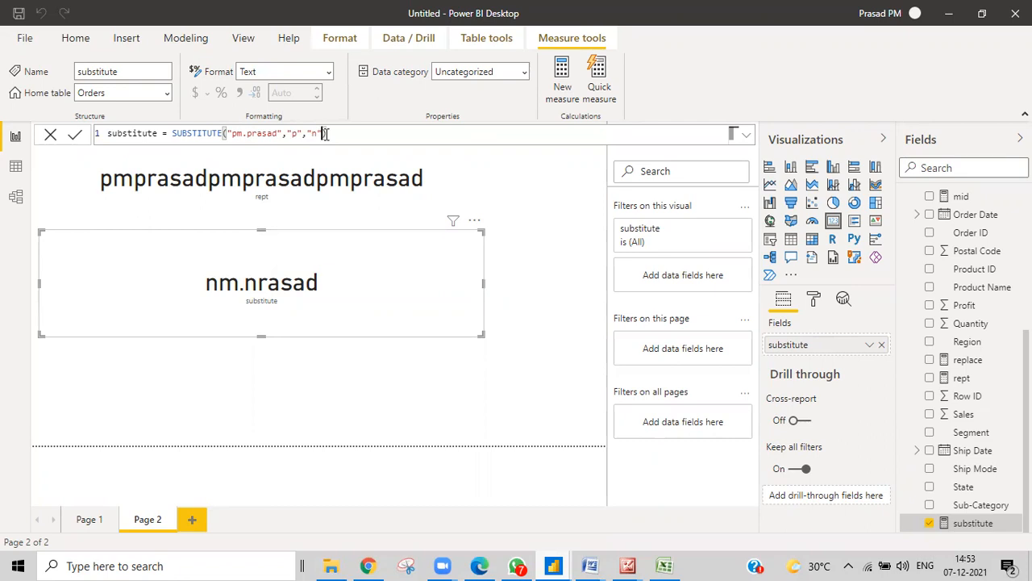
Add an instance-number argument, trying 1 then 2, so only the second p becomes n
click(323, 133)
text(,)
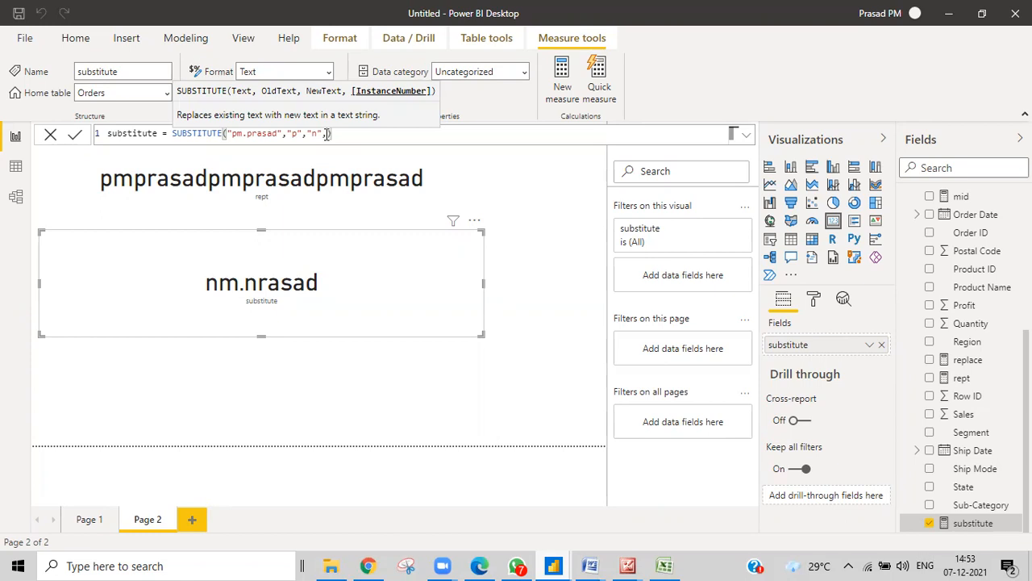
text(1)
key(Return)
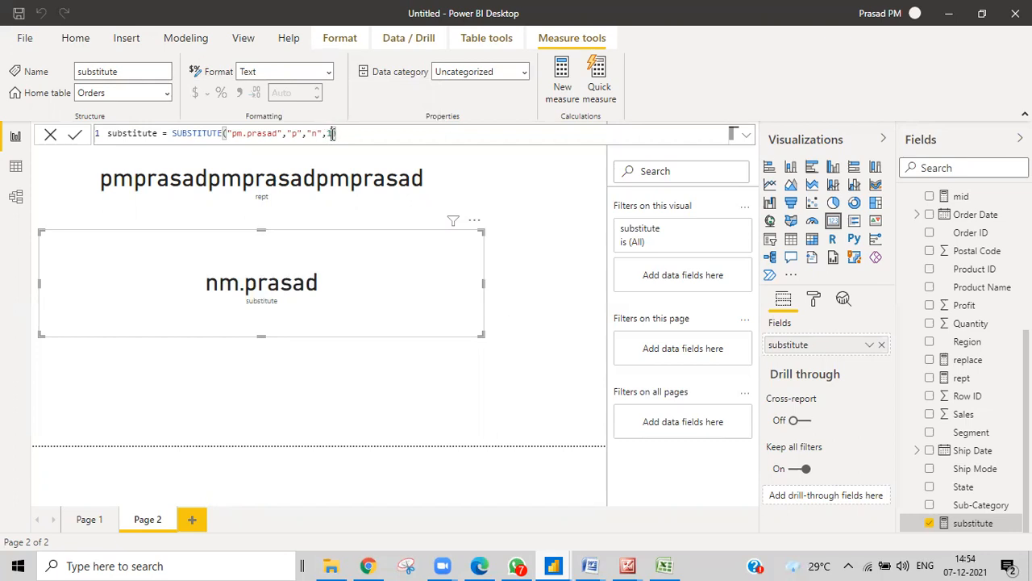
key(BackSpace)
text(2)
key(Return)
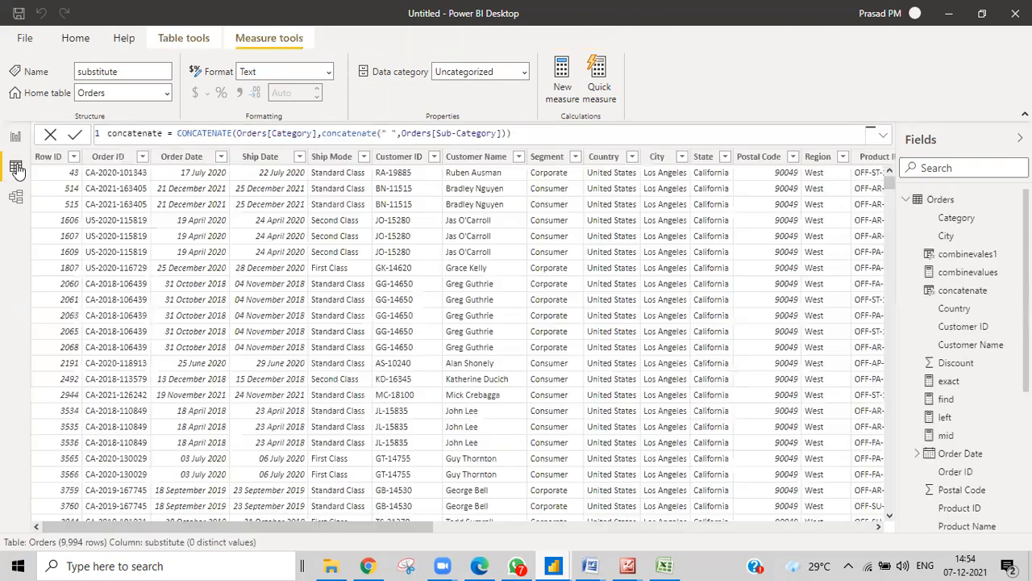
click(16, 167)
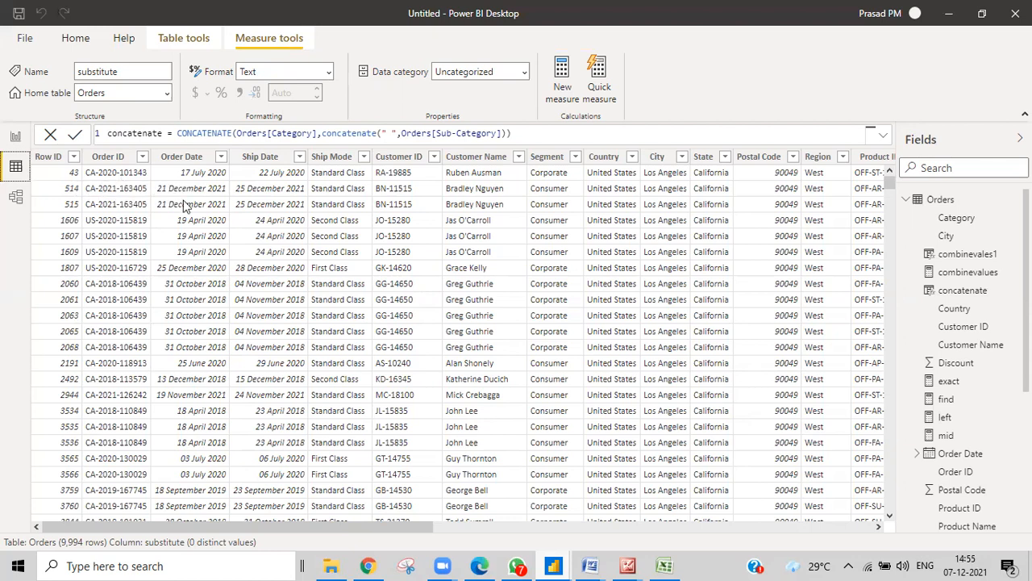
click(15, 137)
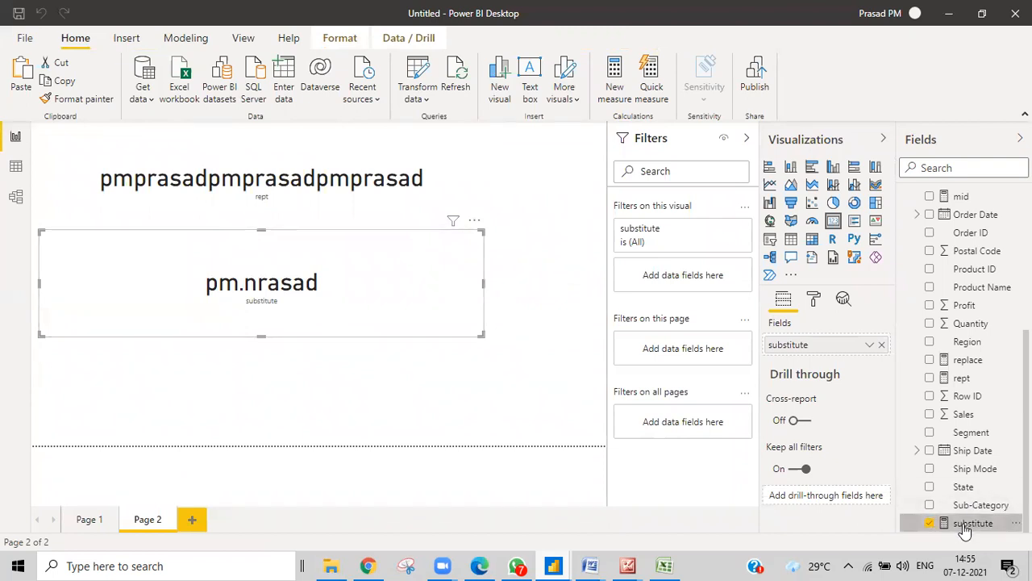
click(923, 518)
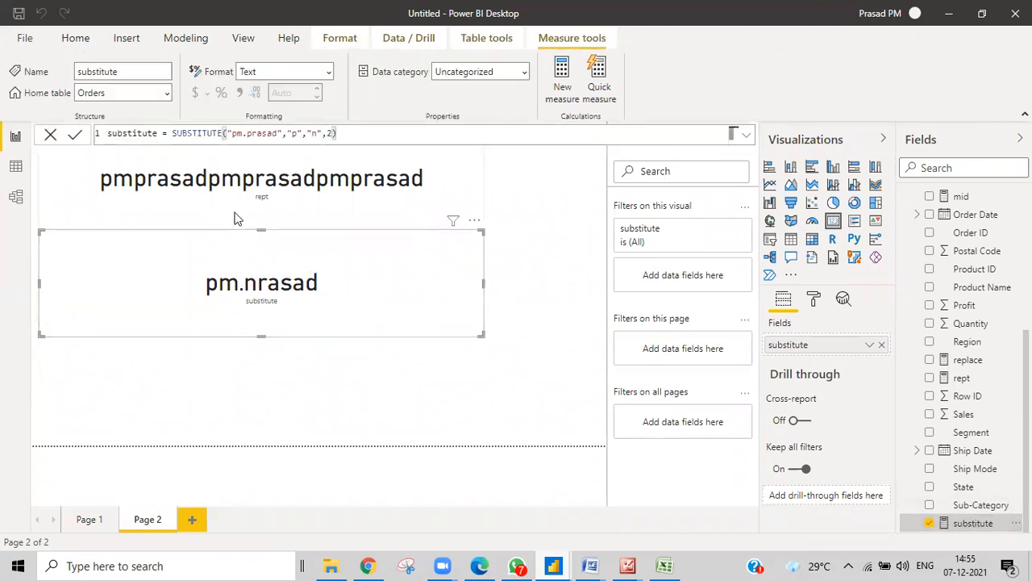
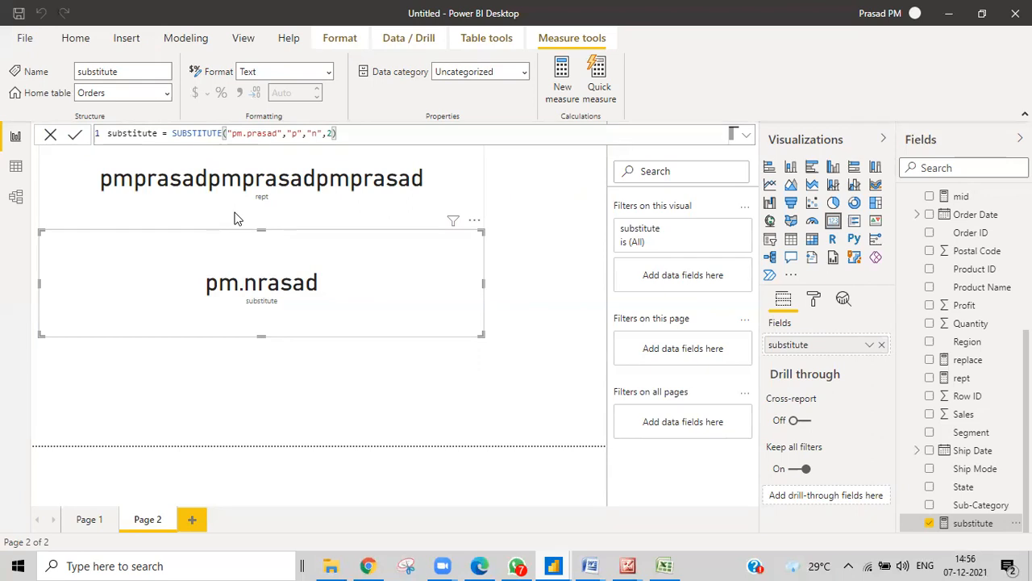
Switch to the Dax Text Functions reference workbook in Excel
click(664, 566)
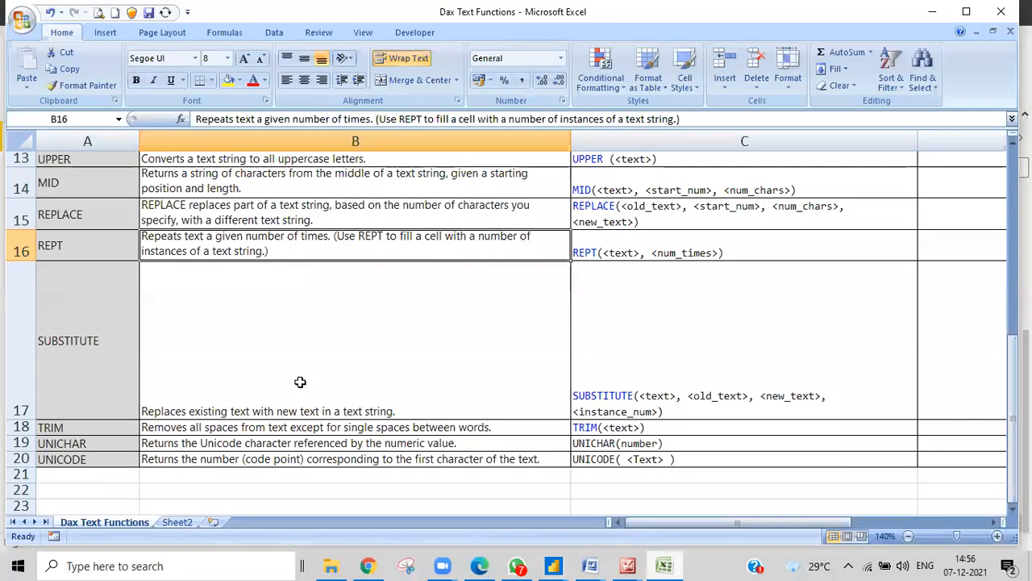
Review the REPT, SUBSTITUTE and TRIM rows, then return to the untitled Power BI report
scroll(300, 382, up, 2)
scroll(260, 392, down, 2)
mouse_move(553, 565)
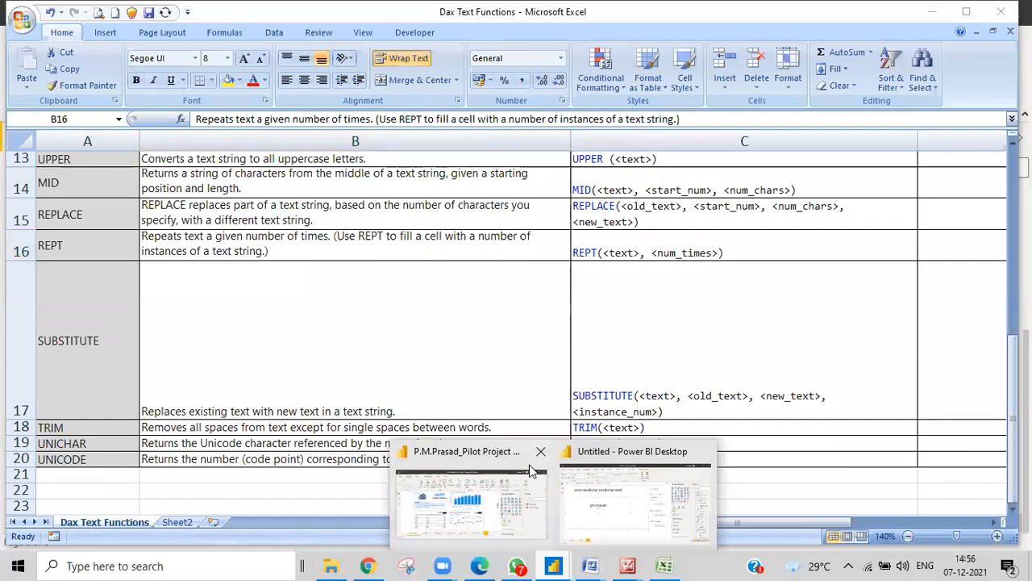
click(576, 493)
Create a new measure trim = TRIM("pm. prasad")
click(460, 380)
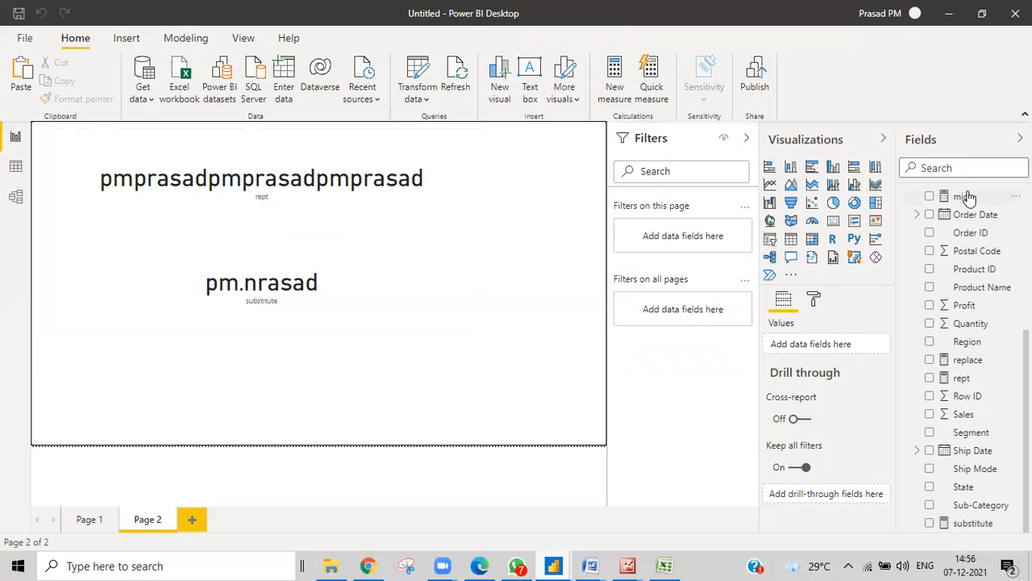
right_click(943, 205)
click(864, 219)
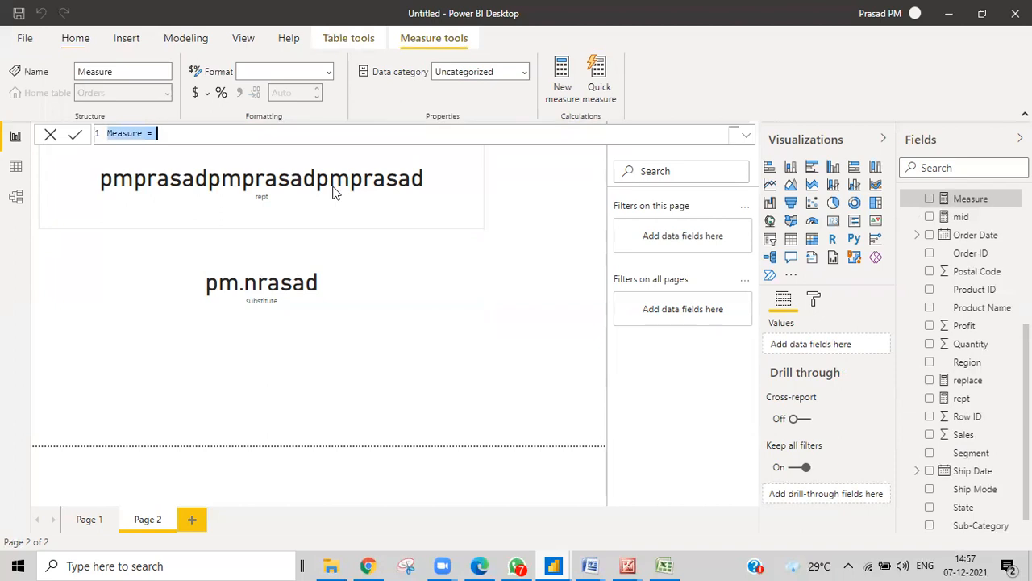
text(trim=trim)
key(Tab)
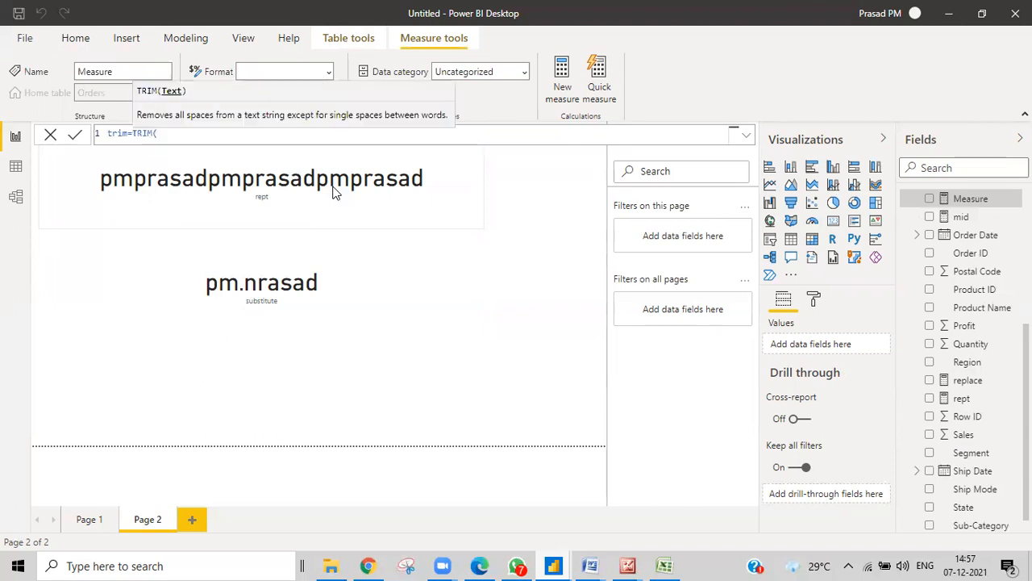
text("pm.)
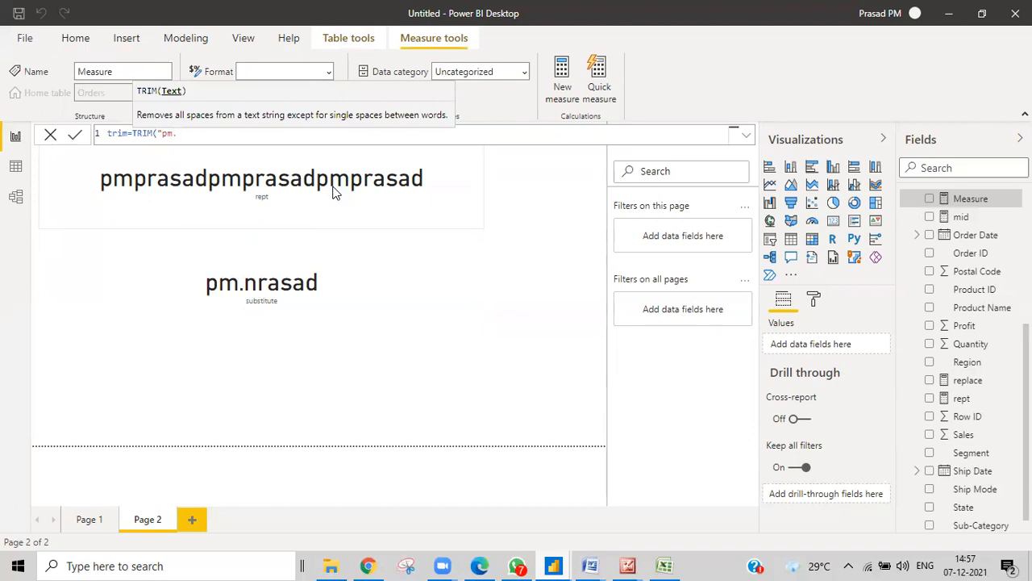
text(   prasad"))
key(Return)
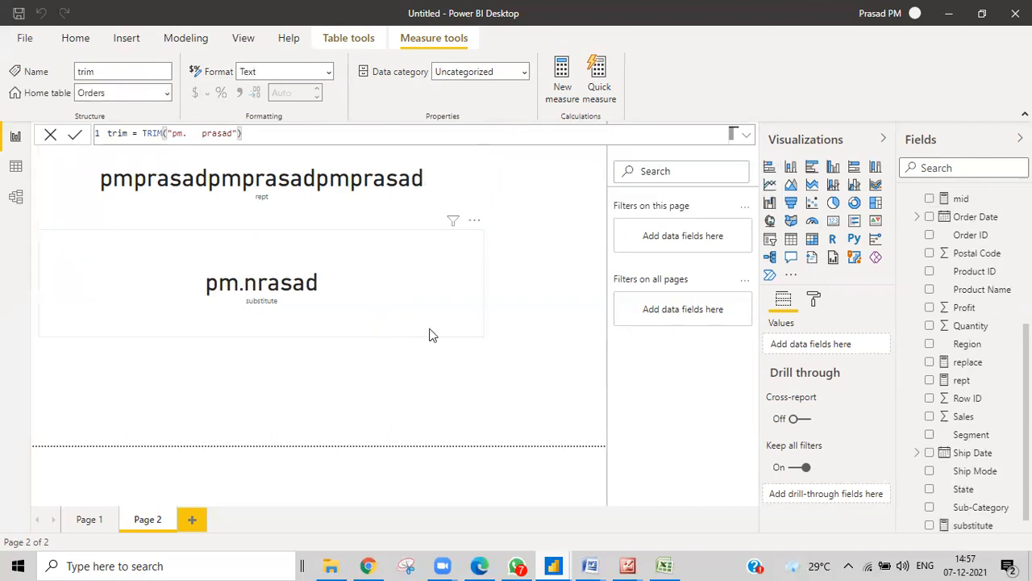
click(500, 336)
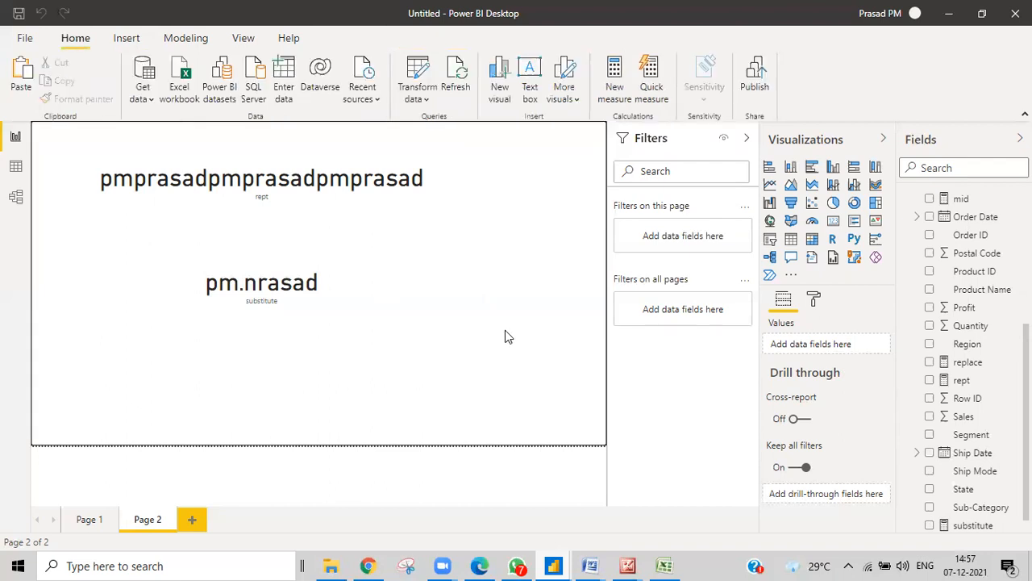
Add a third card on Page 2 showing the trim measure, reading pm. prasad
click(833, 220)
scroll(948, 489, down, 1)
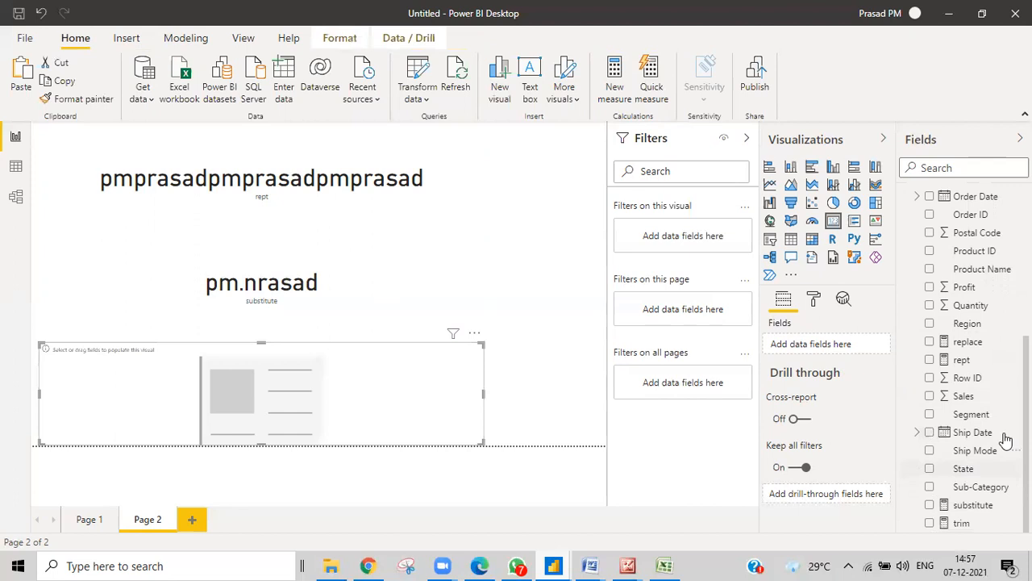
drag(962, 523, 391, 421)
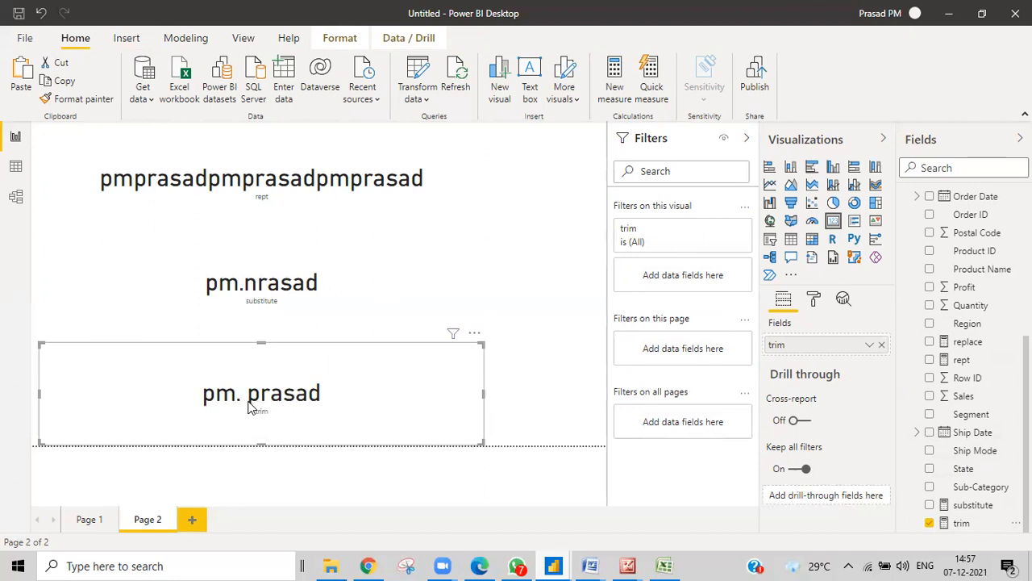
mouse_move(247, 406)
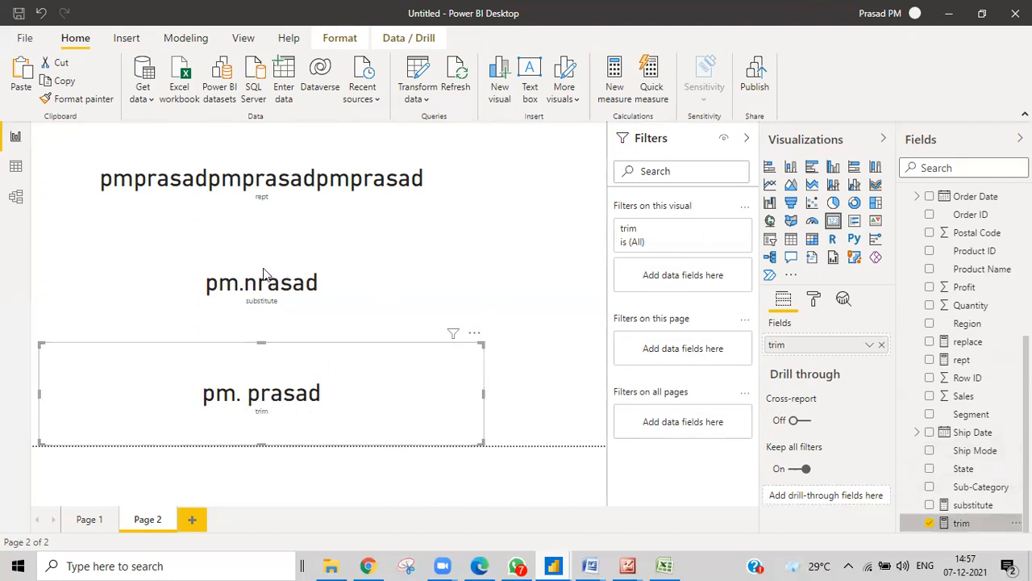
Change the trim text to "pm" and "prasad" separated by many spaces, without the period
click(189, 135)
key(BackSpace)
click(254, 136)
key(Return)
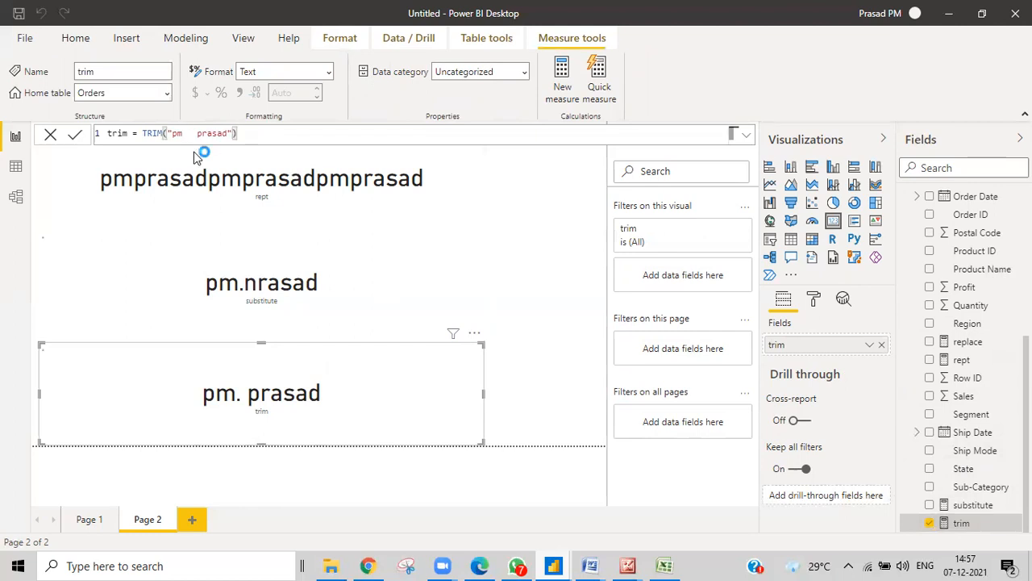
click(192, 134)
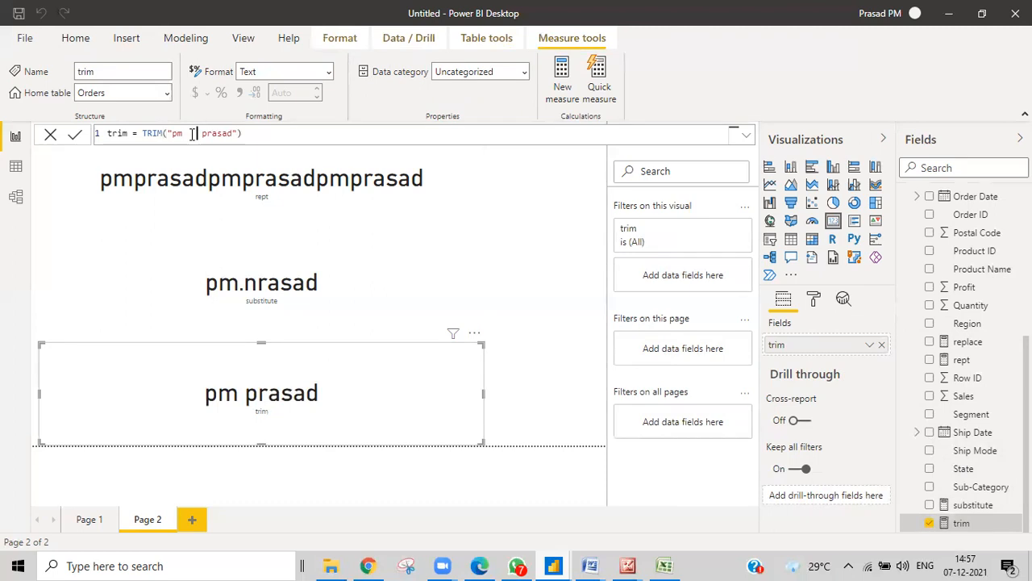
click(286, 135)
key(Return)
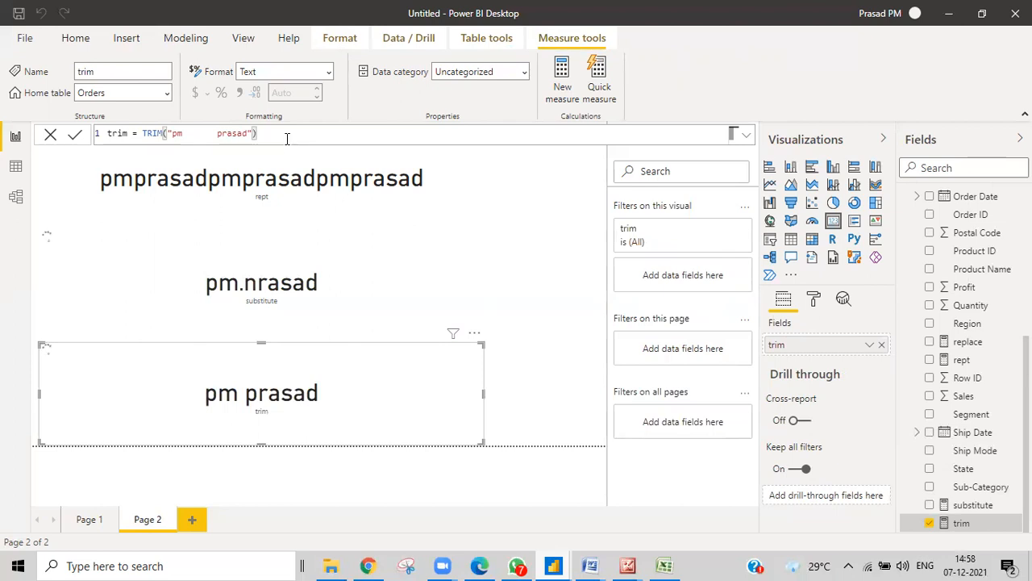
Remove TRIM to see the untrimmed spaces, restore TRIM, and narrow the card
key(BackSpace)
click(168, 133)
key(BackSpace)
key(BackSpace)
key(BackSpace)
key(BackSpace)
key(BackSpace)
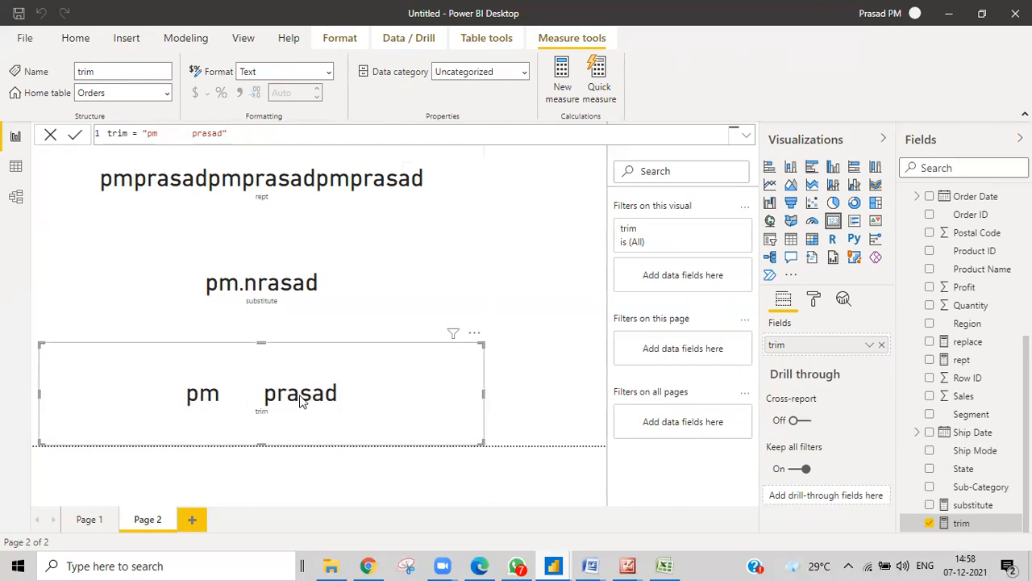
click(142, 133)
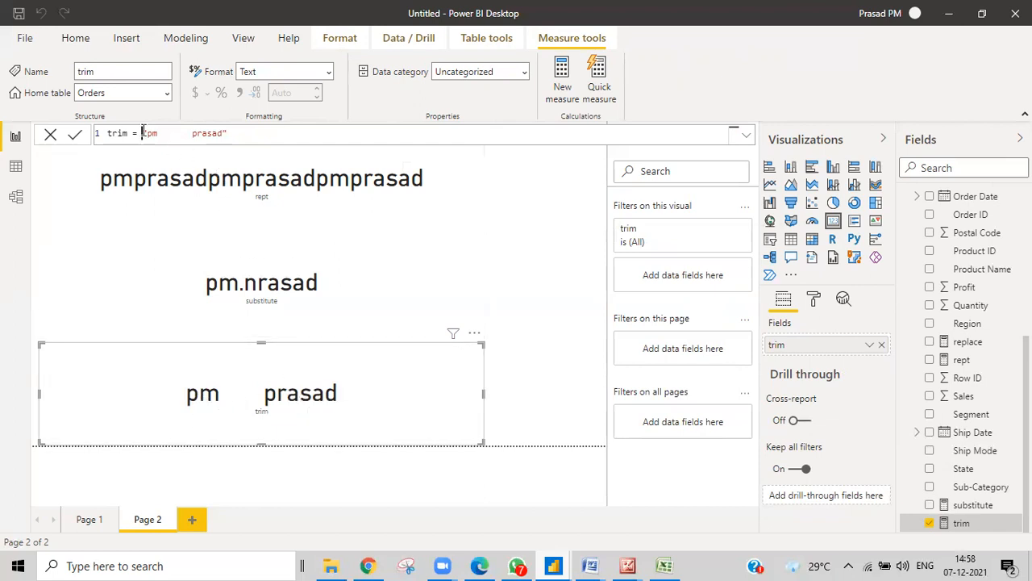
text(trim)
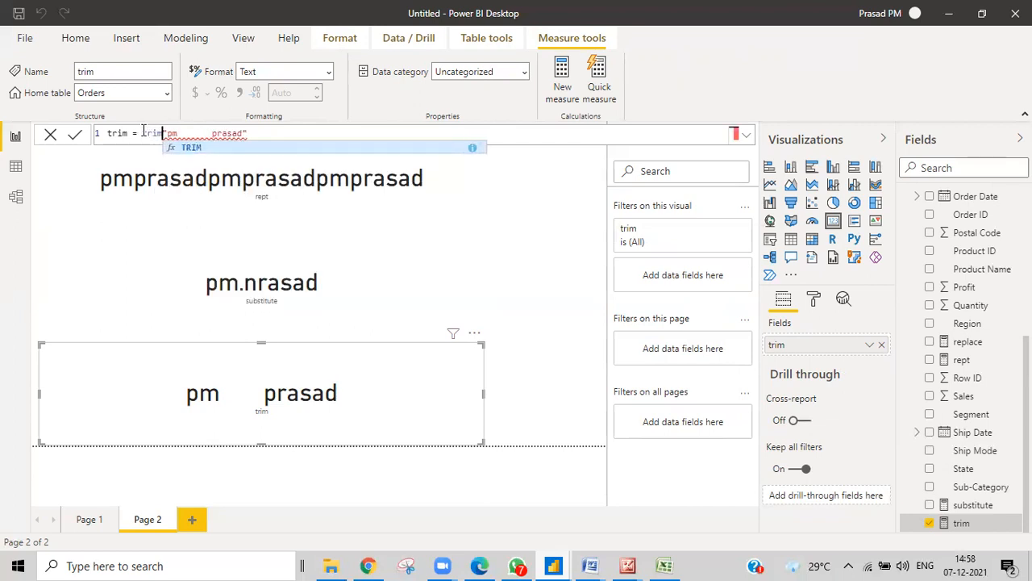
key(Tab)
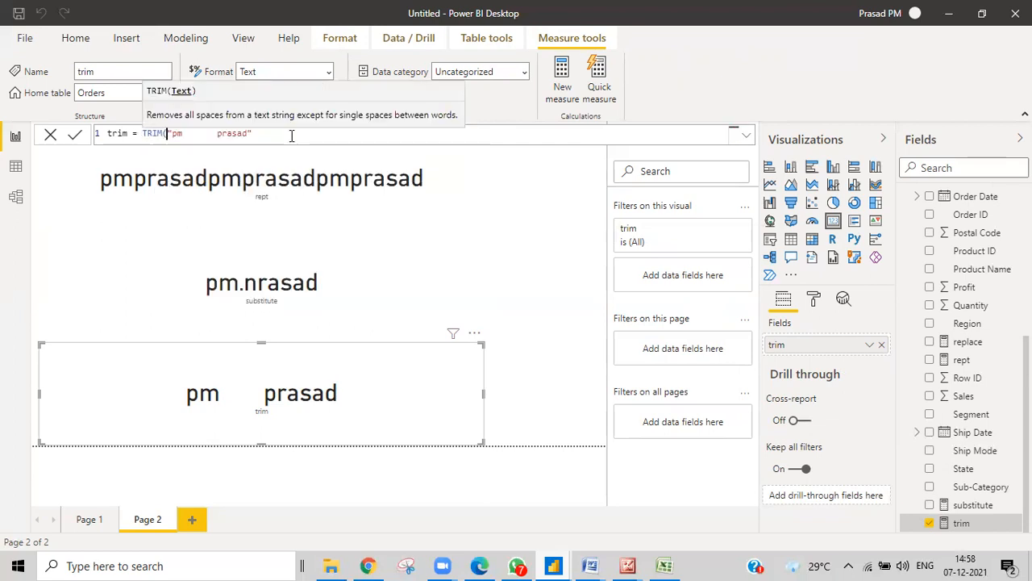
click(291, 134)
text())
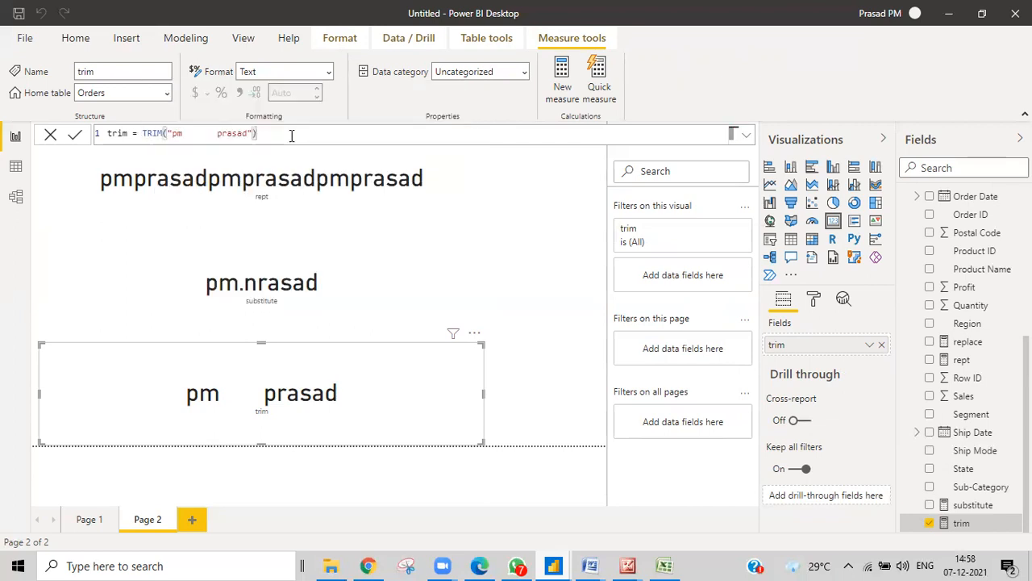
key(Return)
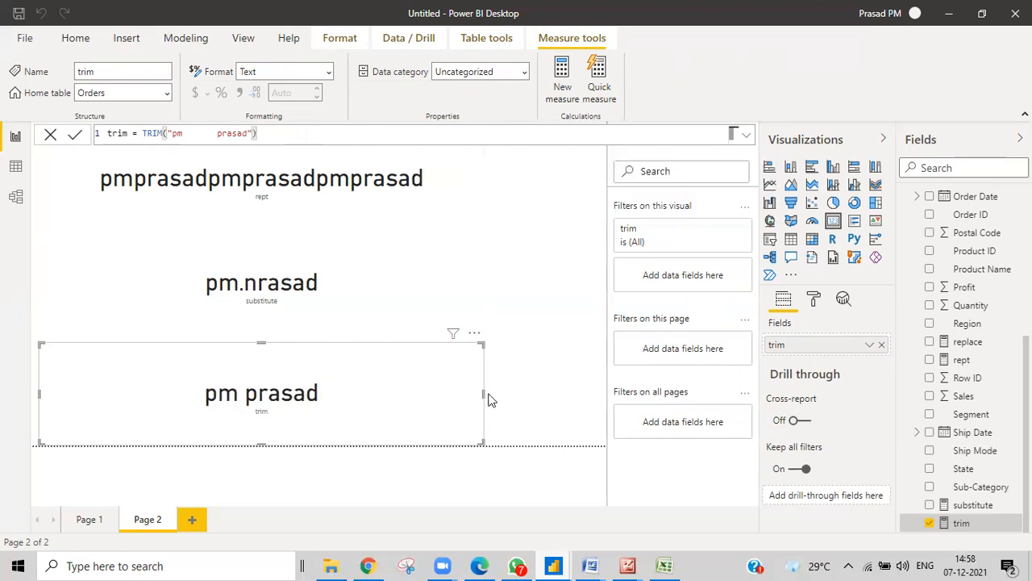
drag(484, 394, 289, 396)
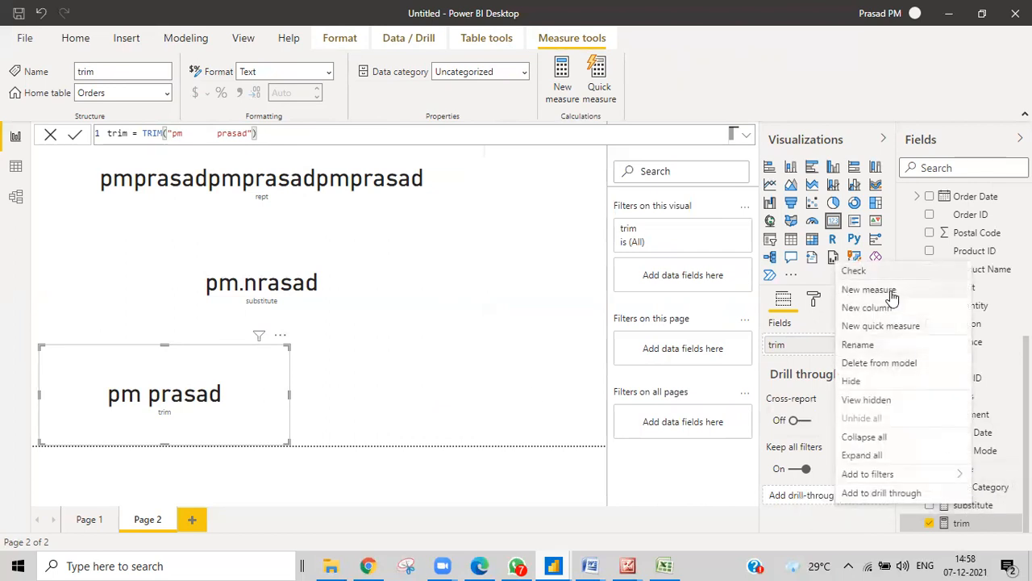
Create a new measure unichar = UNICHAR(110044)
click(887, 289)
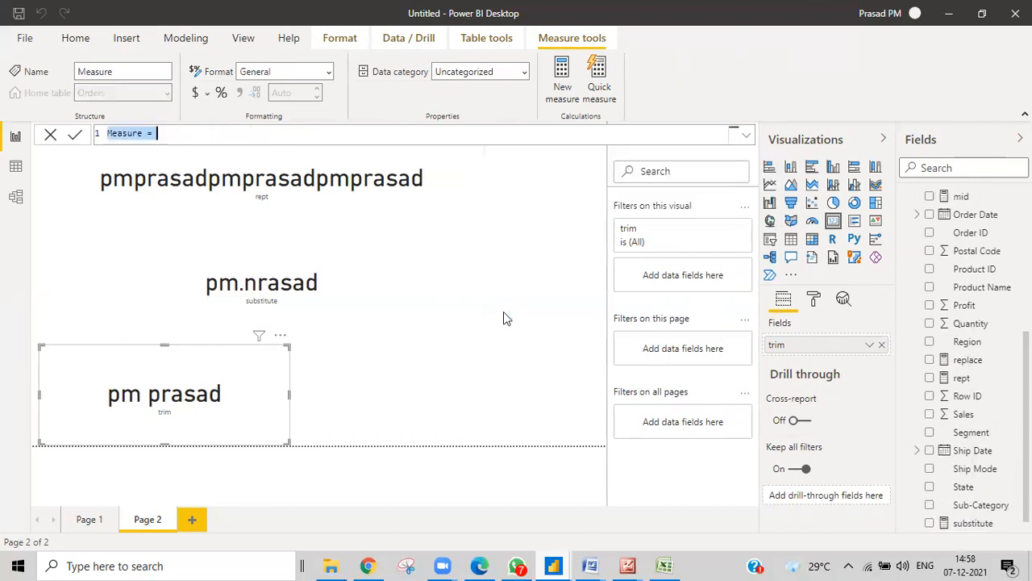
key(BackSpace)
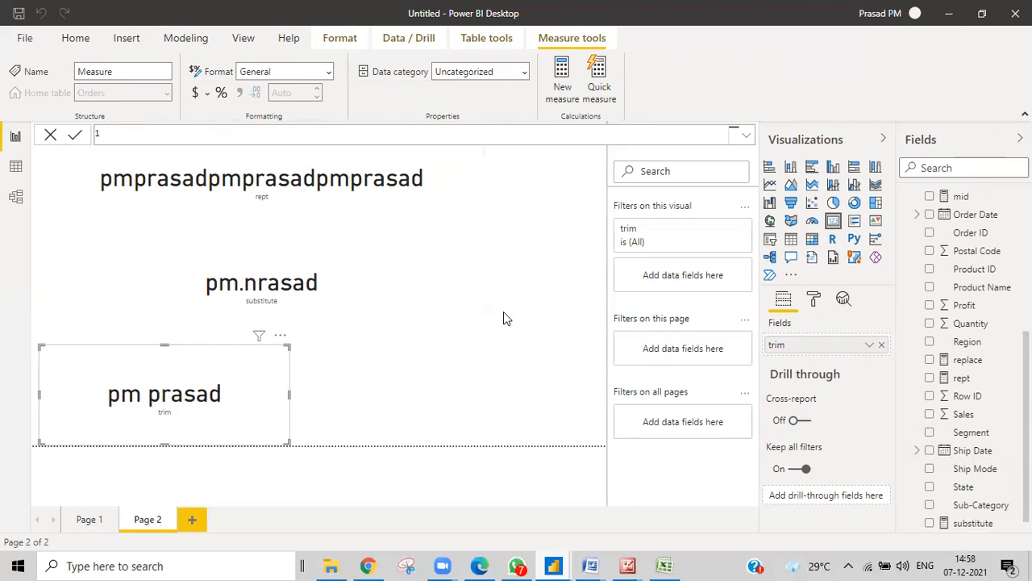
text(unichar=uni)
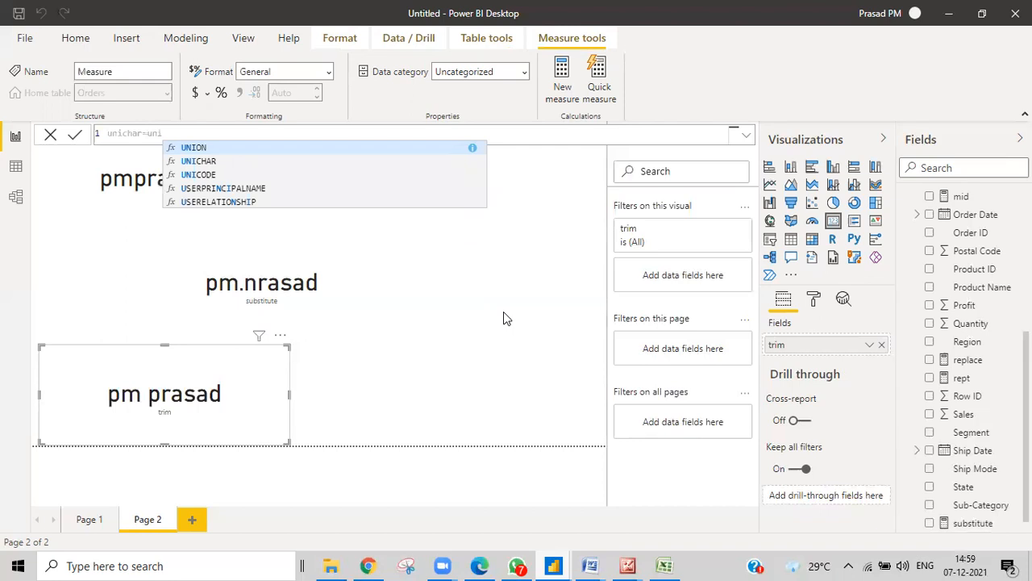
click(175, 162)
text(110044)
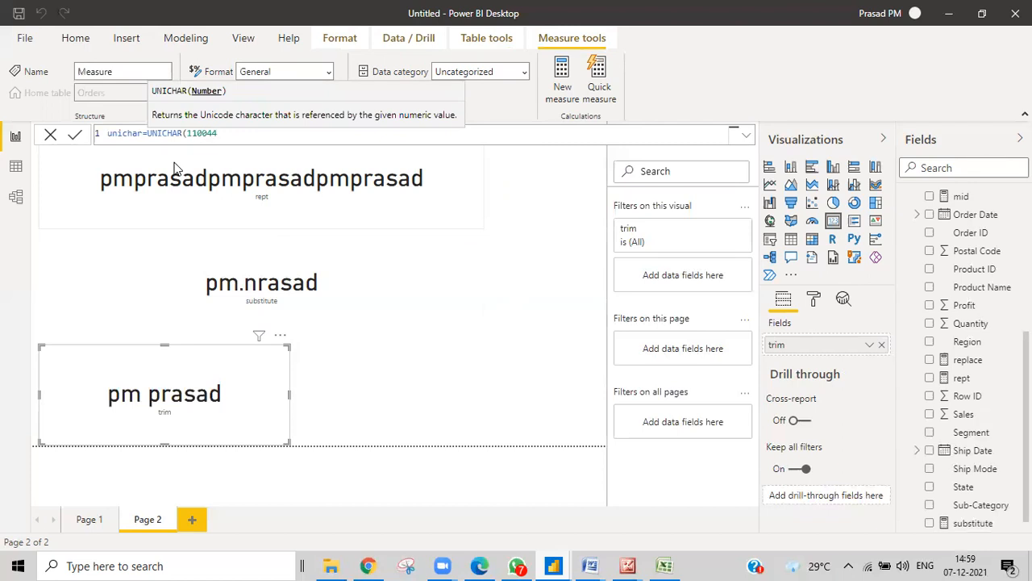
text())
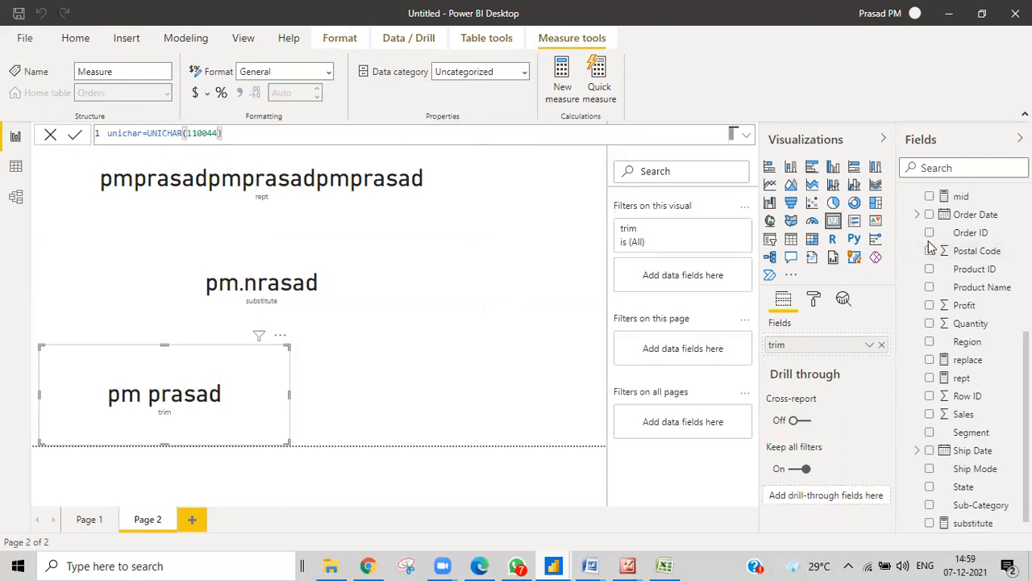
key(Return)
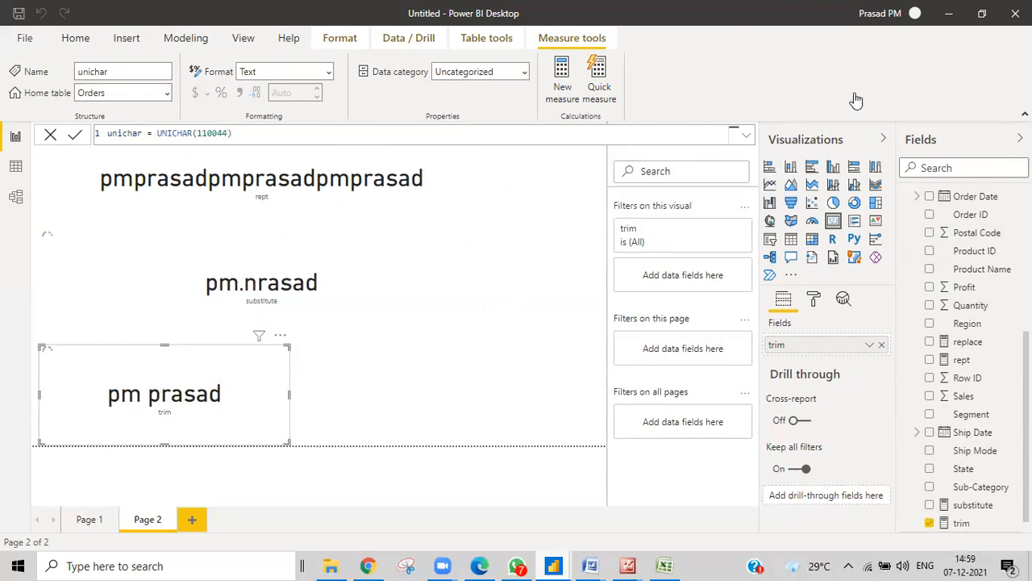
Add a fourth card on Page 2 displaying the unichar measure
click(516, 289)
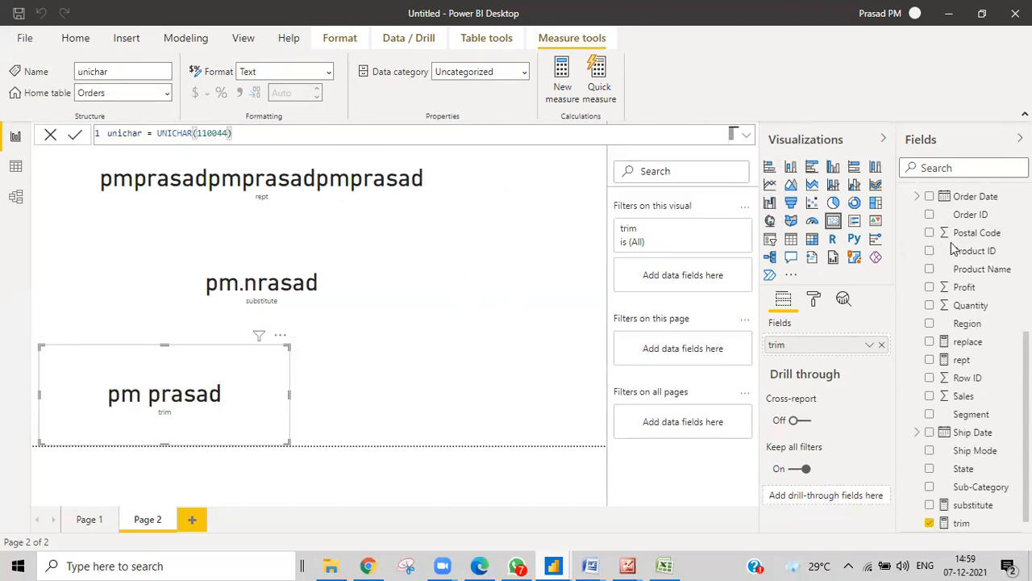
click(833, 223)
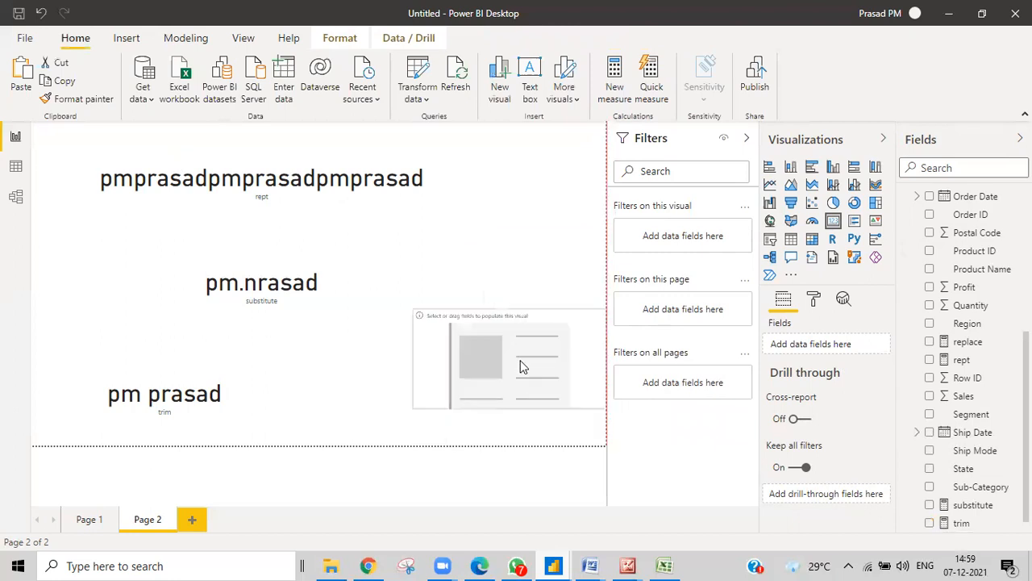
scroll(960, 379, down, 1)
drag(968, 524, 504, 361)
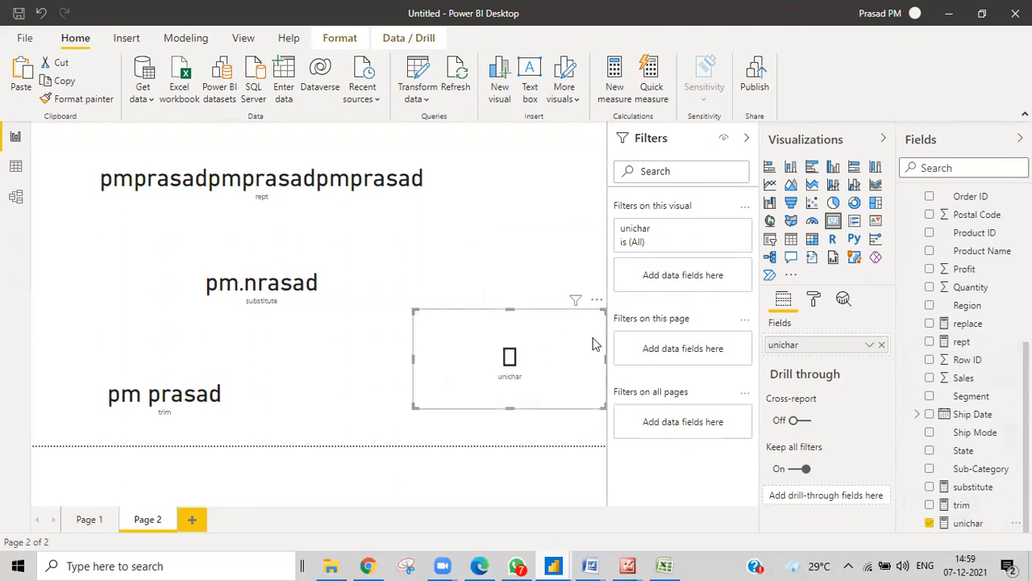
Correct the unichar character code to UNICHAR(11044)
click(968, 522)
click(206, 134)
key(Delete)
key(Return)
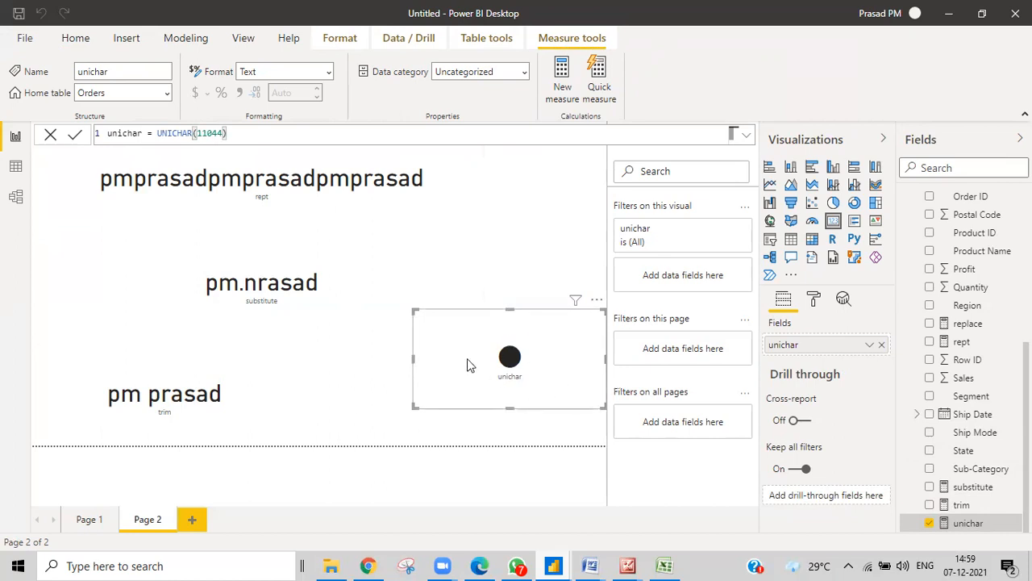
Try code 11046, then settle on UNICHAR(11049) so the card shows a diamond
click(224, 133)
key(BackSpace)
text(6)
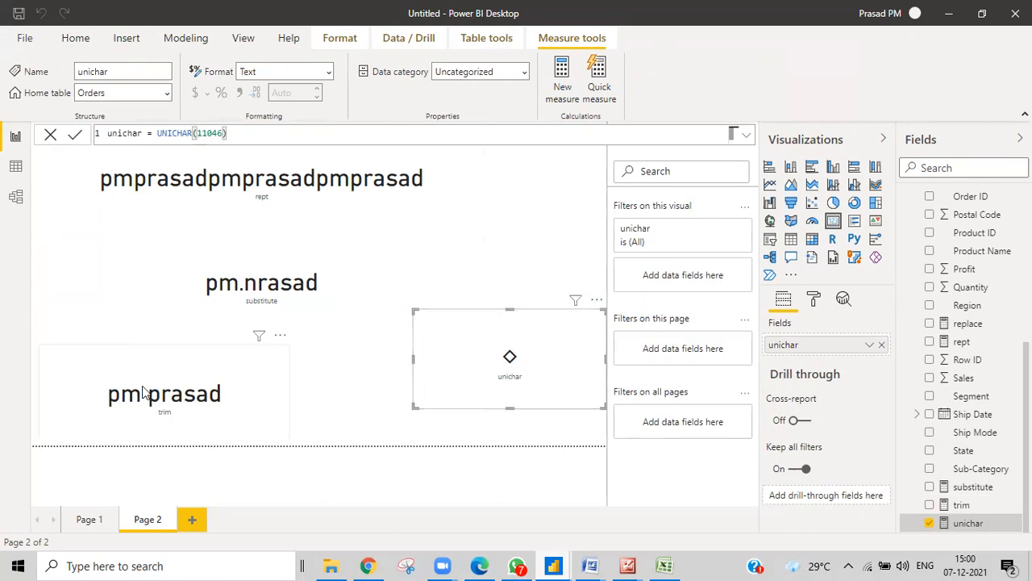
click(228, 135)
key(BackSpace)
text(9)
key(Return)
Wrap the formula as SUBSTITUTE("pm prasad"," ",UNICHAR(11049)) to replace spaces with diamonds
click(157, 133)
text(substitu)
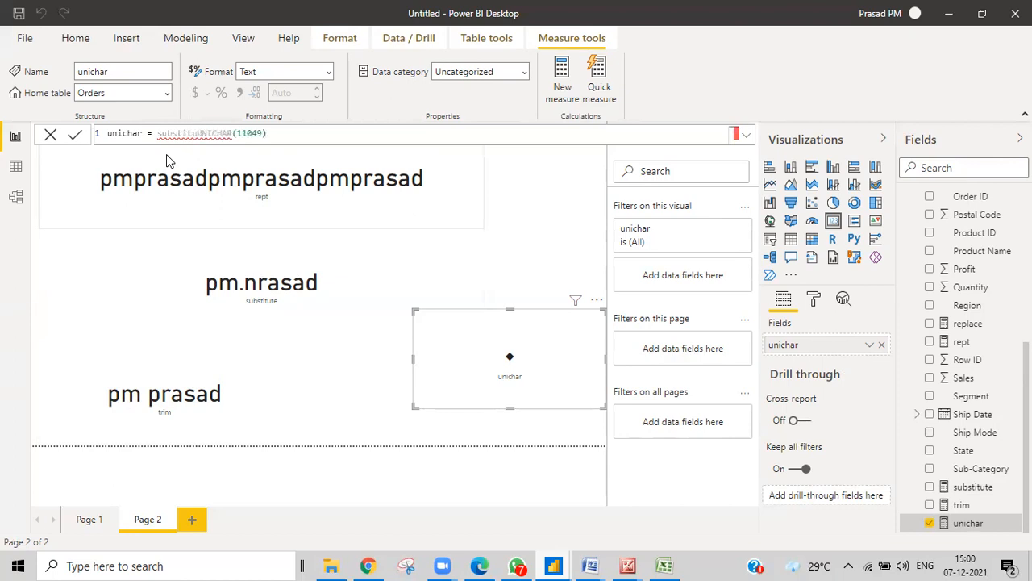
text(te()
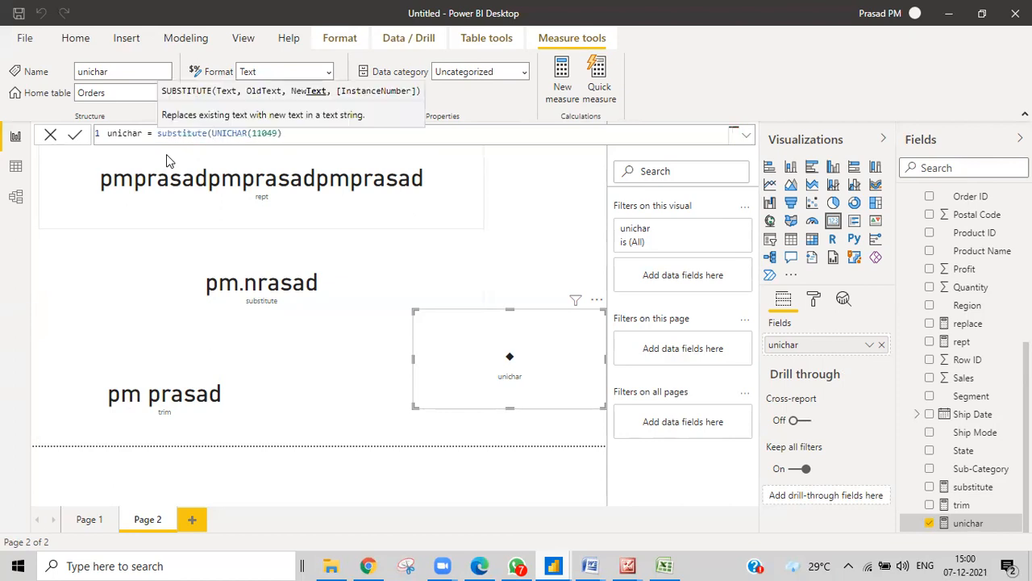
text("pm pras)
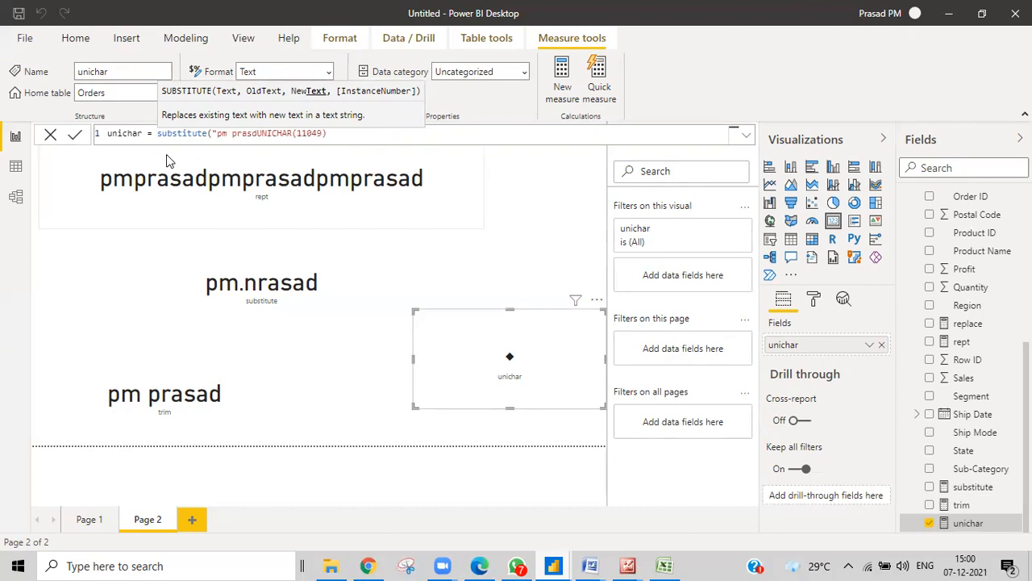
text(ad)
key(Left)
key(Left)
key(Left)
key(Left)
key(Left)
key(Left)
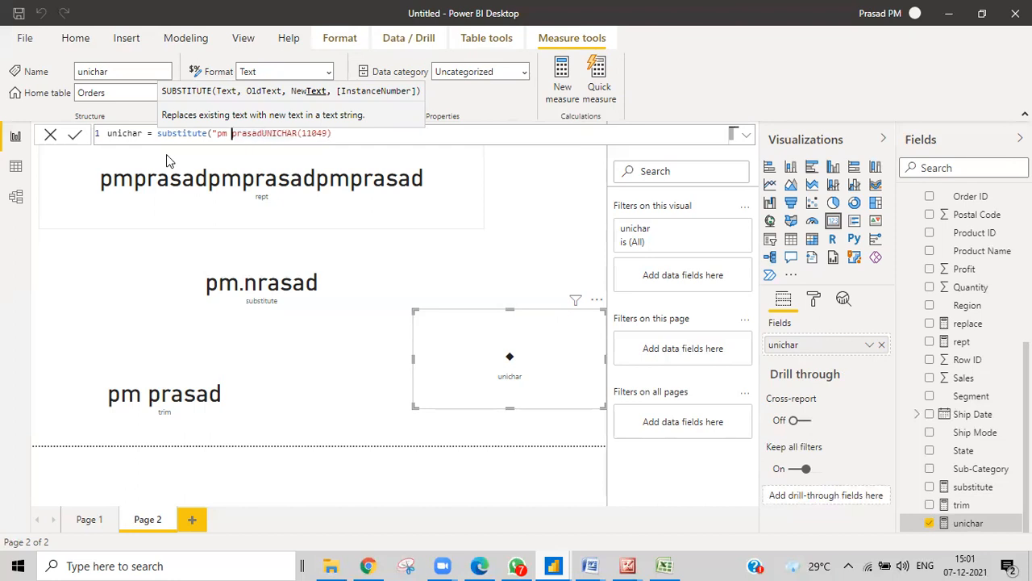
key(Right)
key(Right)
key(Right)
key(Right)
key(Right)
key(Right)
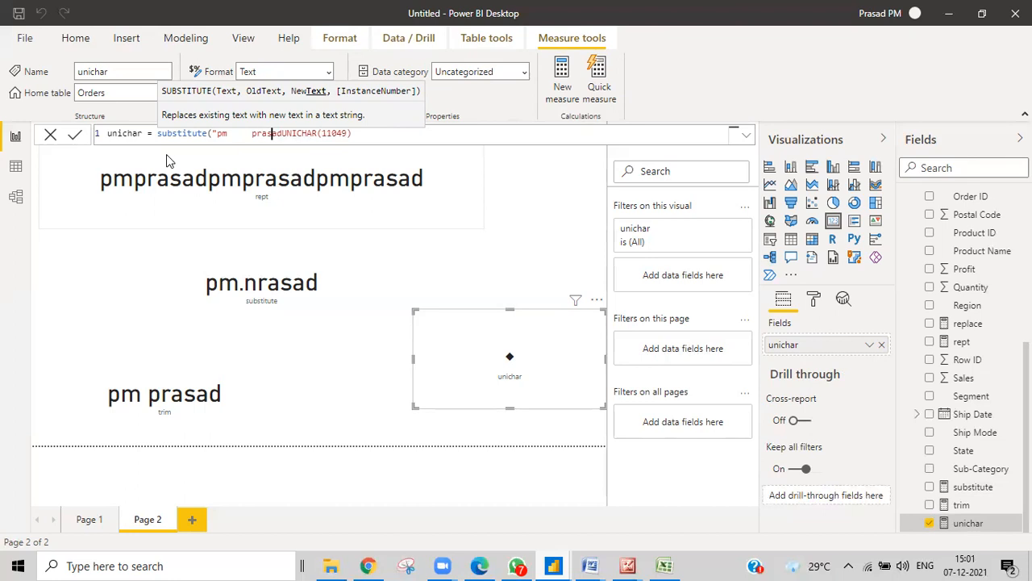
text(")
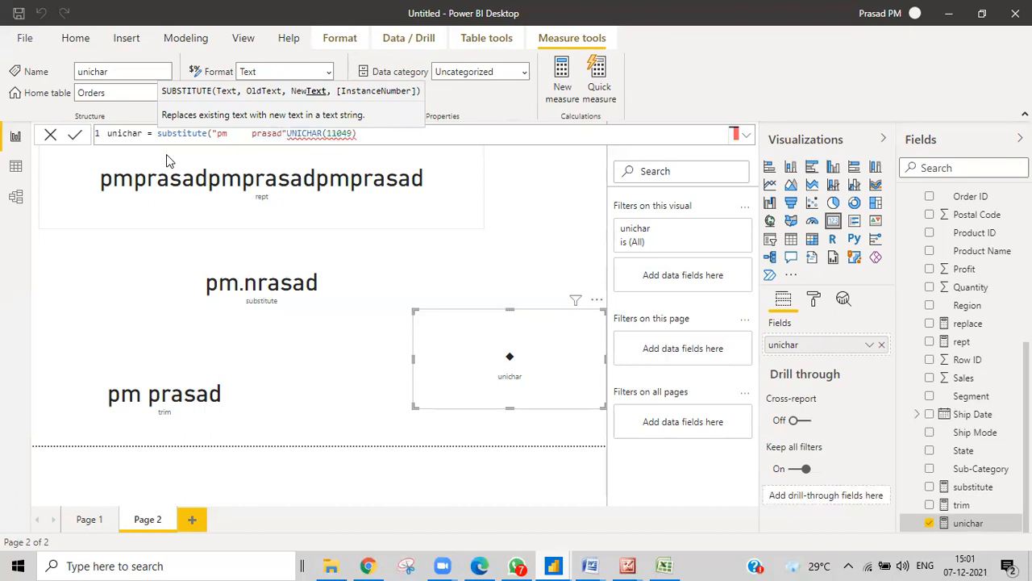
text(,)
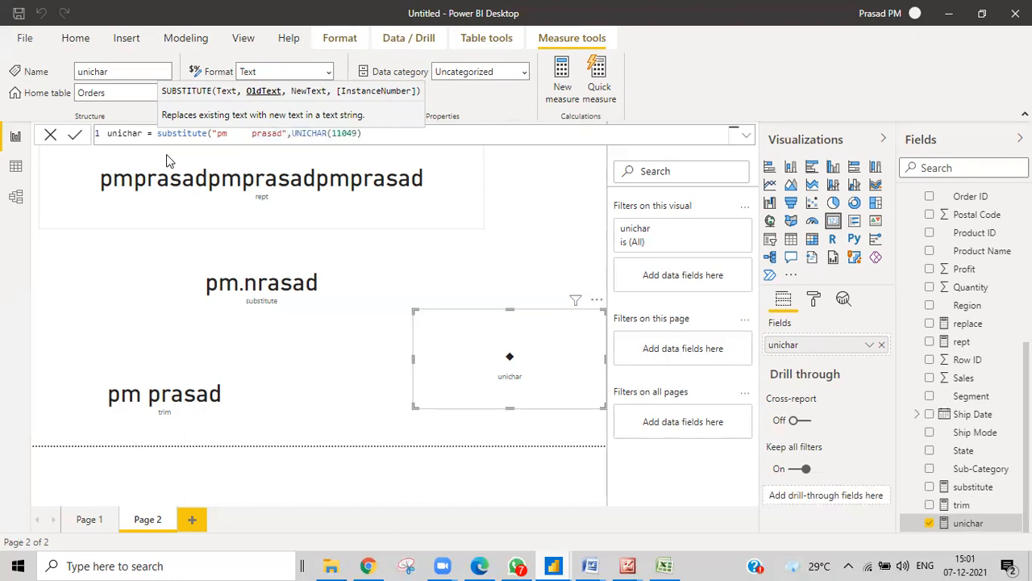
text(" ",)
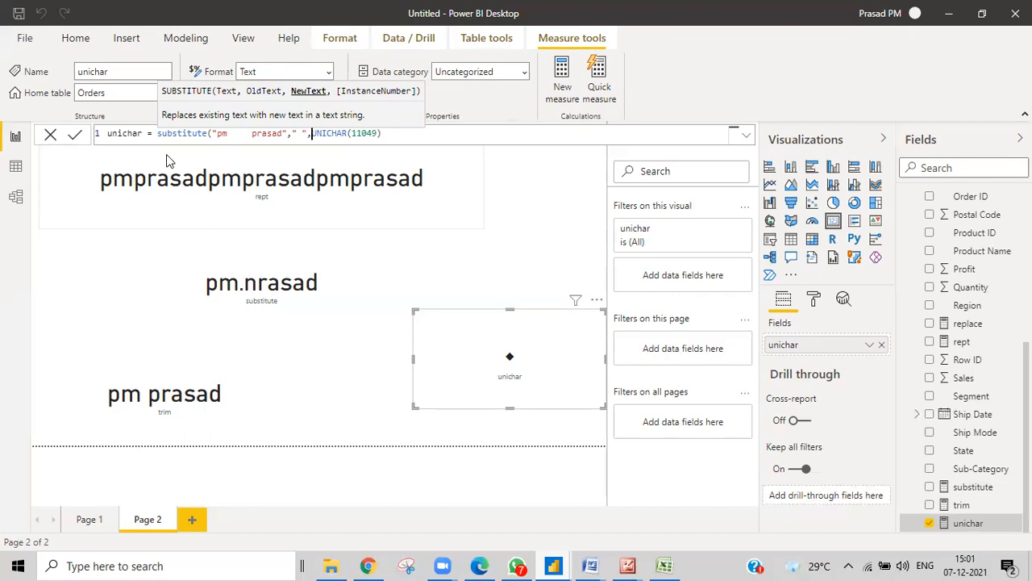
click(391, 136)
text())
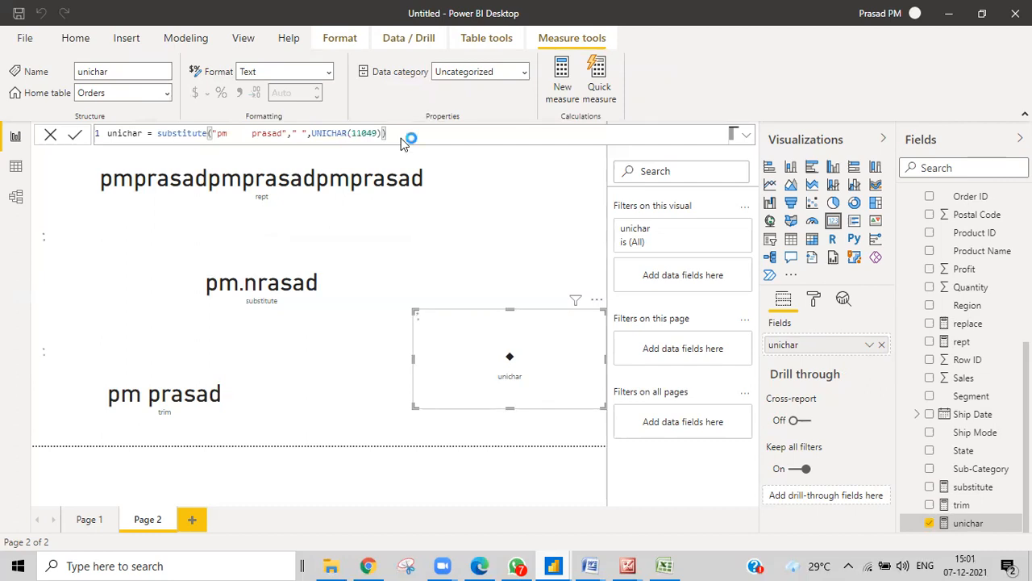
key(Return)
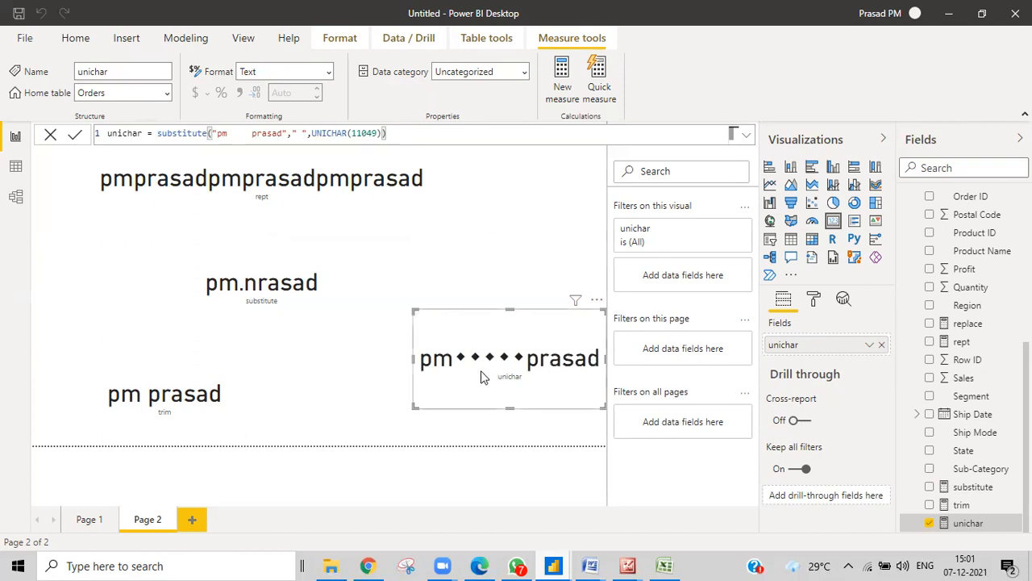
Add instance number 1 so only the first space becomes a diamond
click(384, 133)
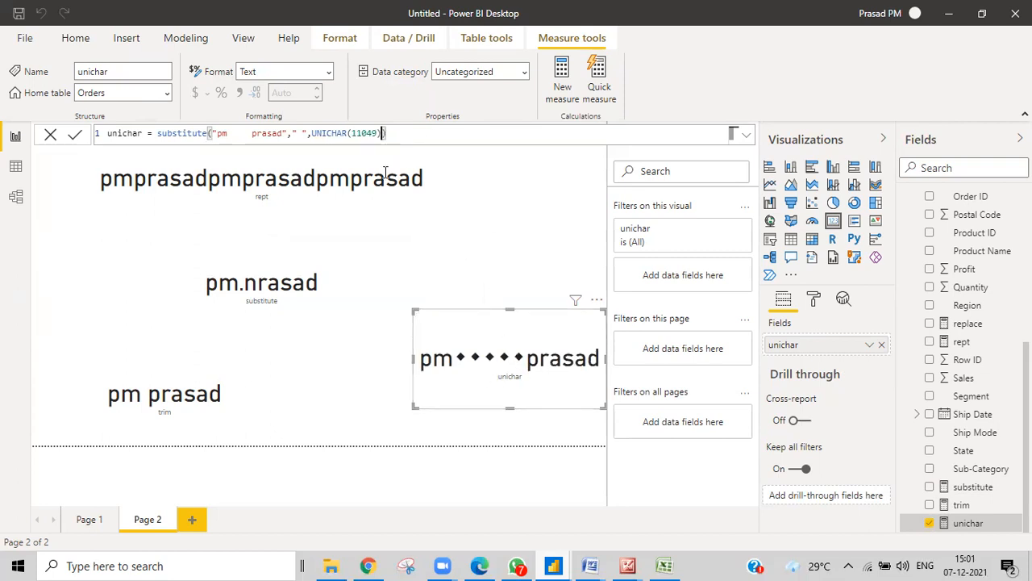
text(,1)
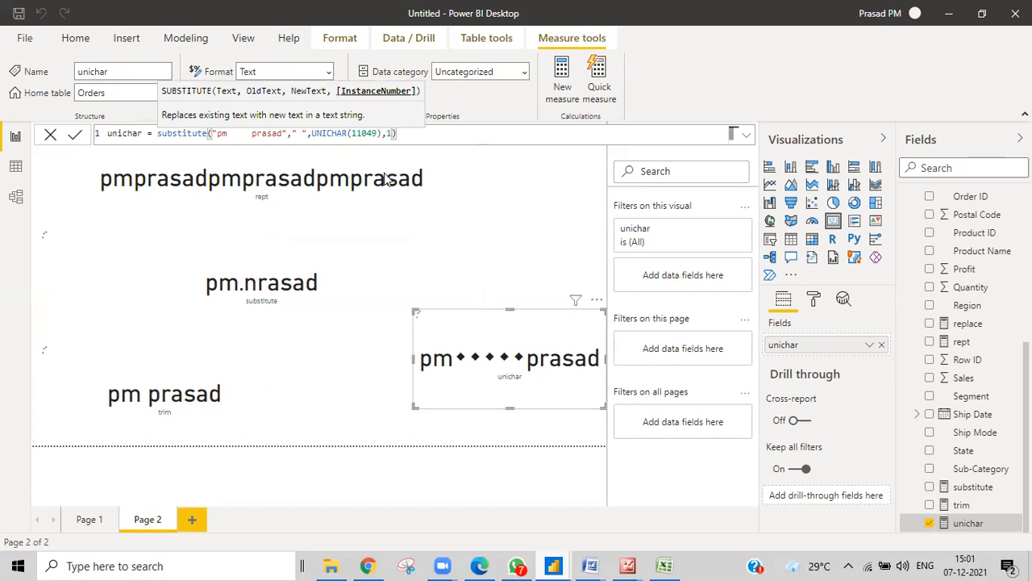
key(Return)
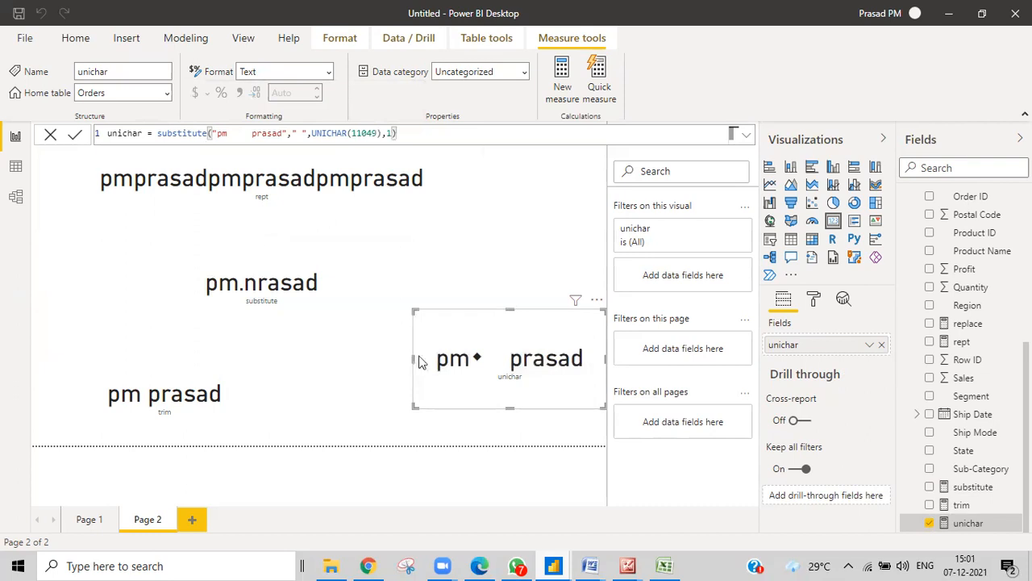
Wrap the sample text in TRIM so the card reads pm◆prasad
click(214, 134)
text(trim)
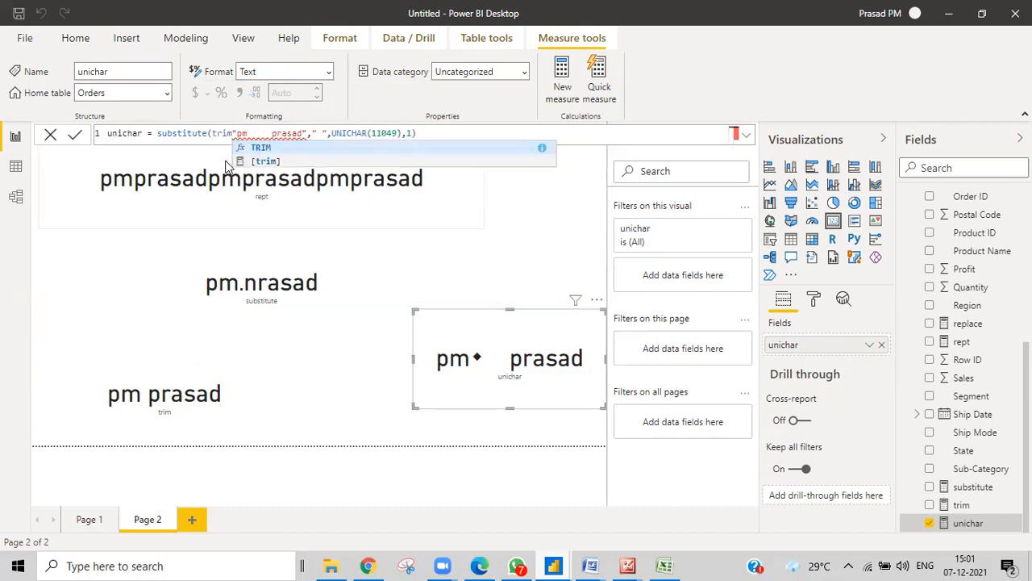
text(()
click(313, 137)
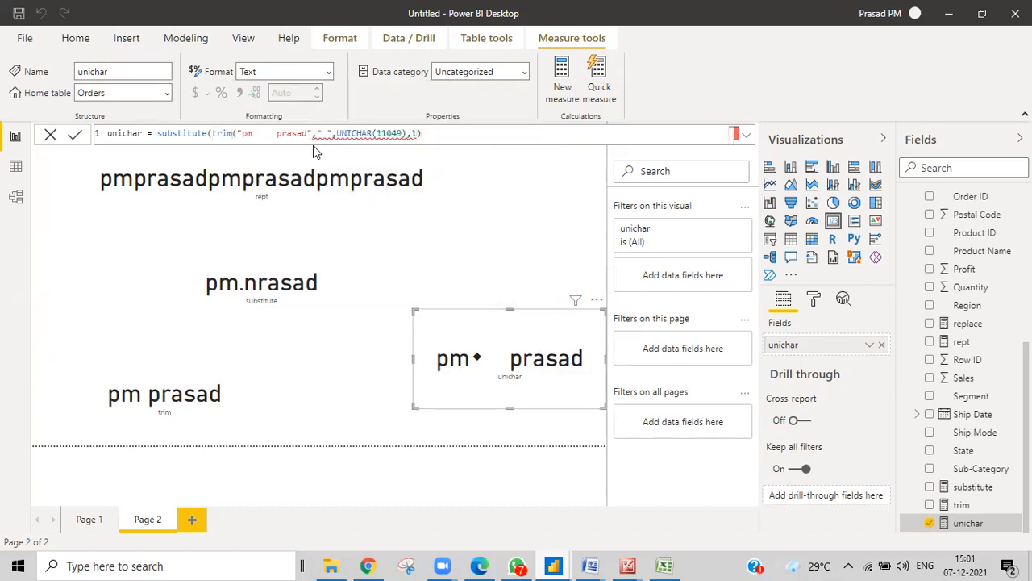
text())
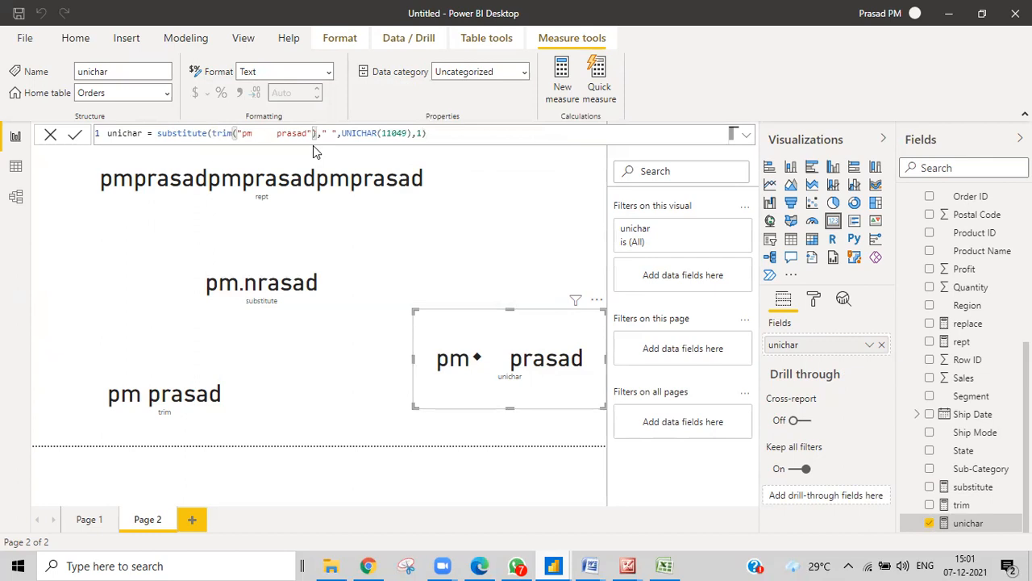
key(Return)
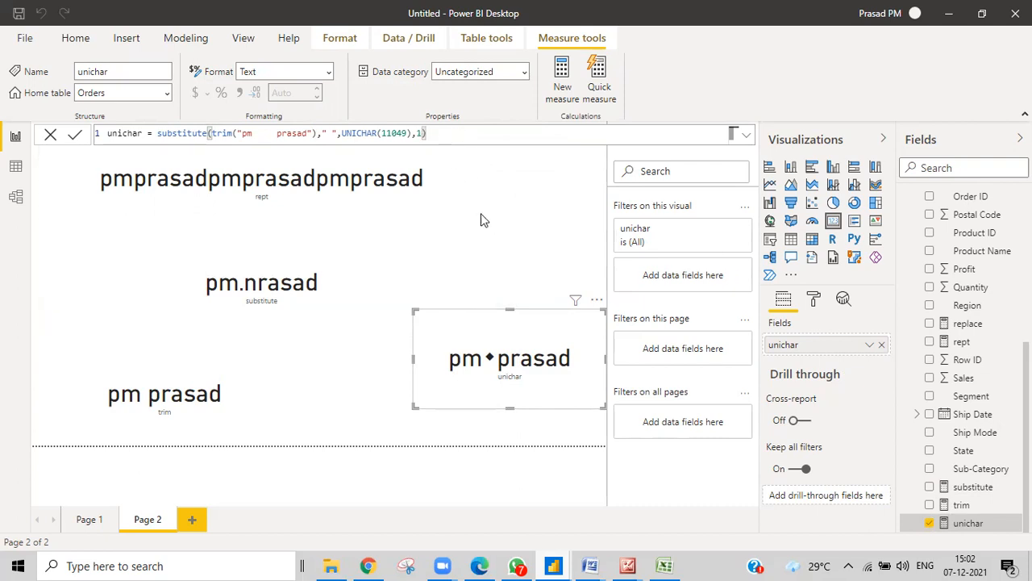
drag(438, 135, 159, 135)
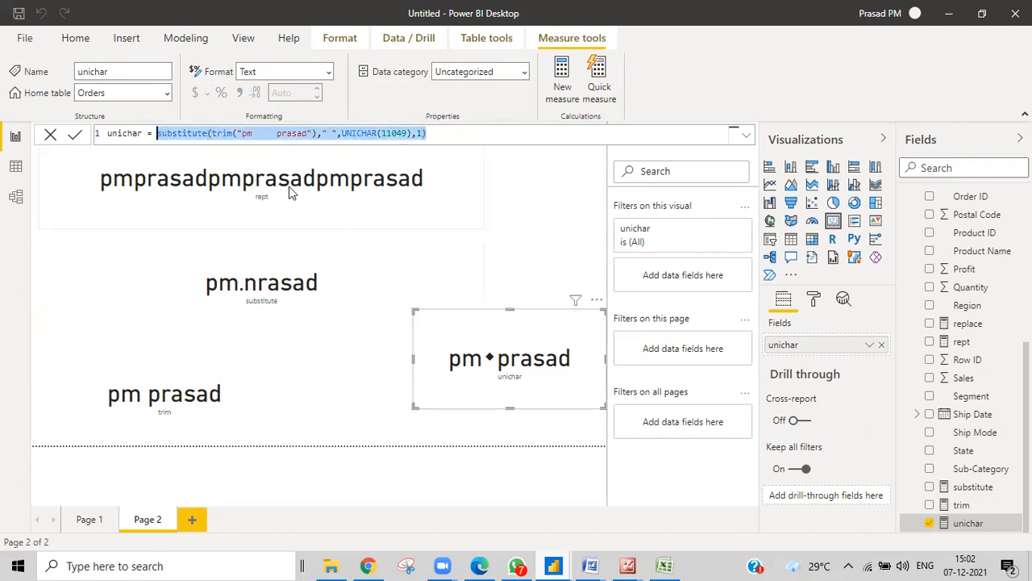
Replace the unichar formula with a quoted ten-digit sample number
key(Delete)
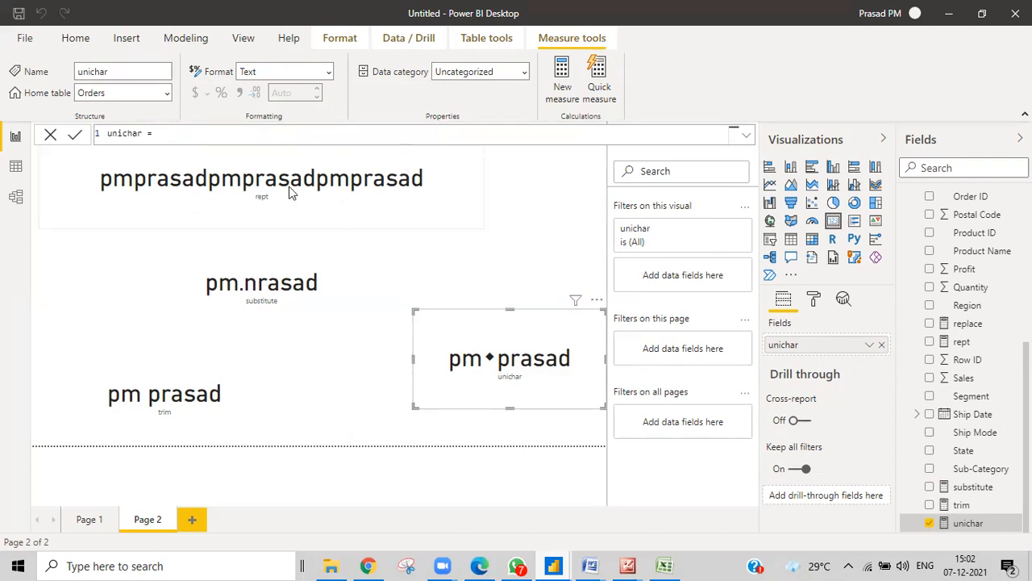
text(")
text(123456)
text(78")
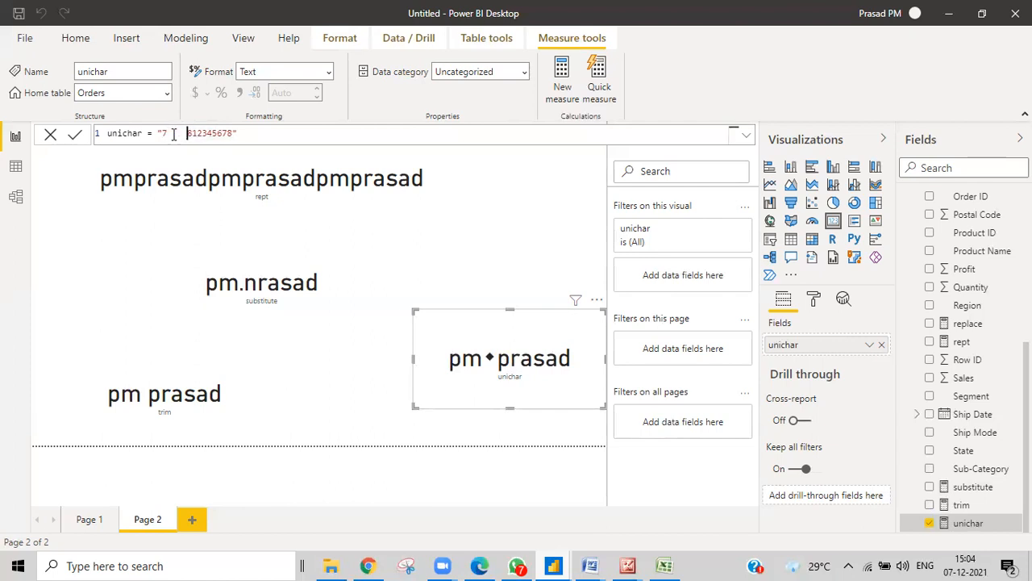
click(226, 132)
drag(226, 133, 187, 132)
click(188, 133)
text(rmpt)
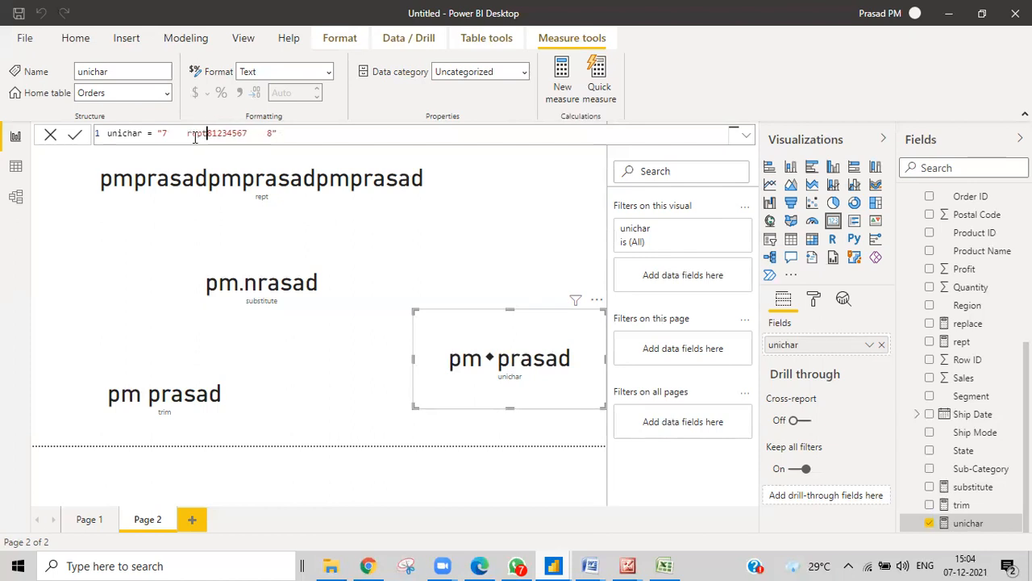
text(()
text(")
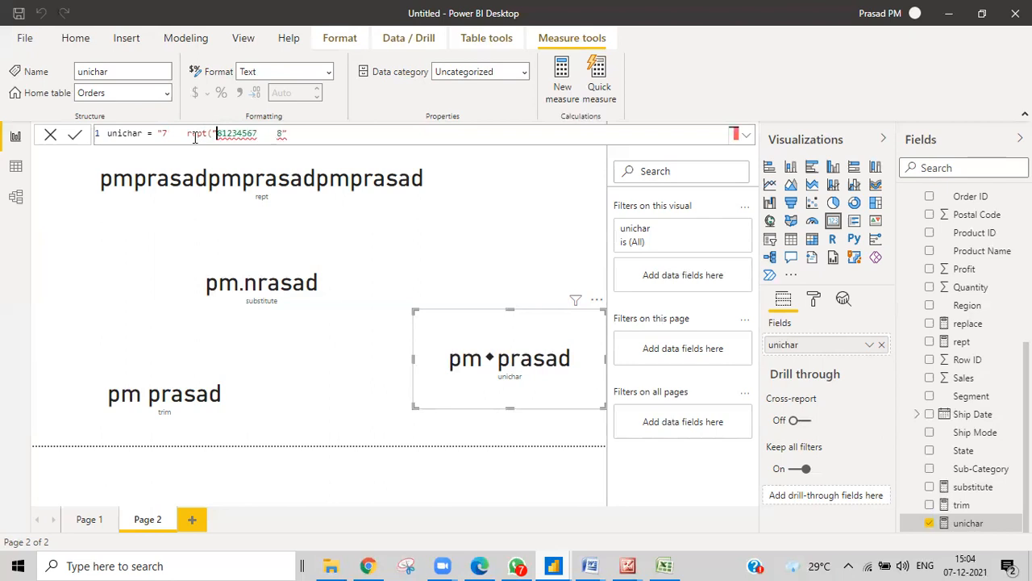
text(*")
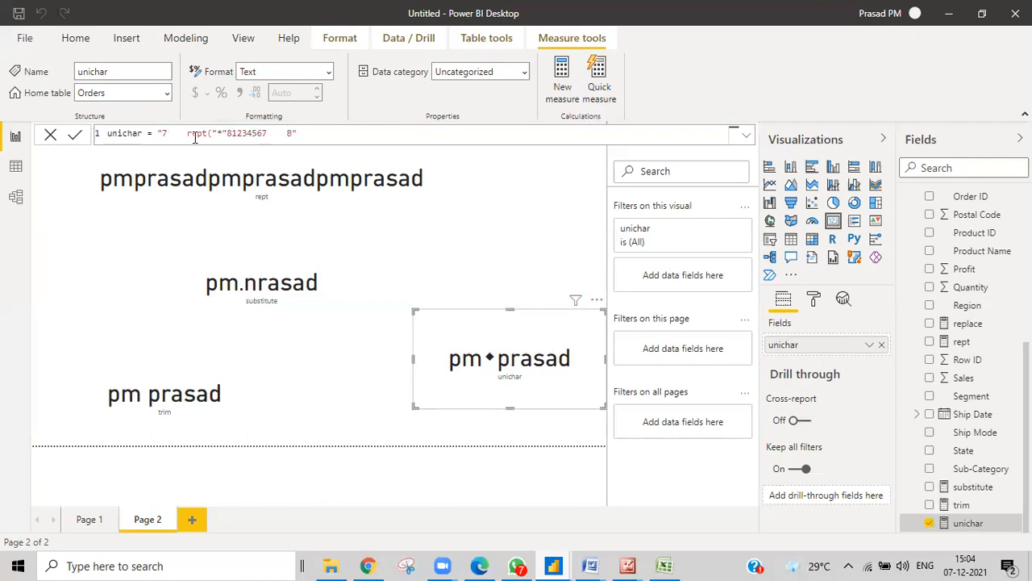
text(,)
text(10n)
text(()
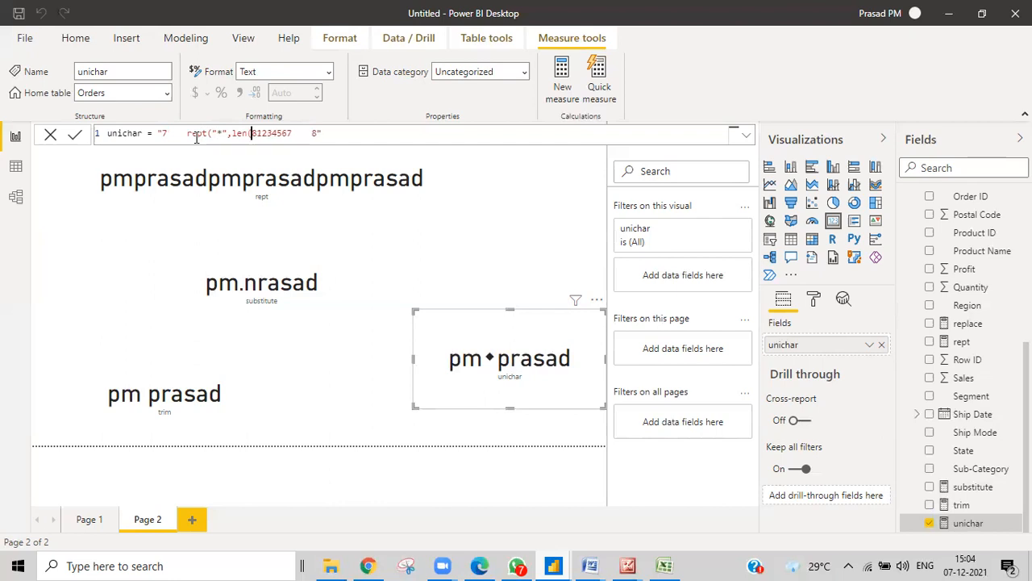
key(Right)
key(Right)
key(Right)
key(Right)
key(Right)
key(Right)
key(Right)
key(Right)
text())
click(254, 134)
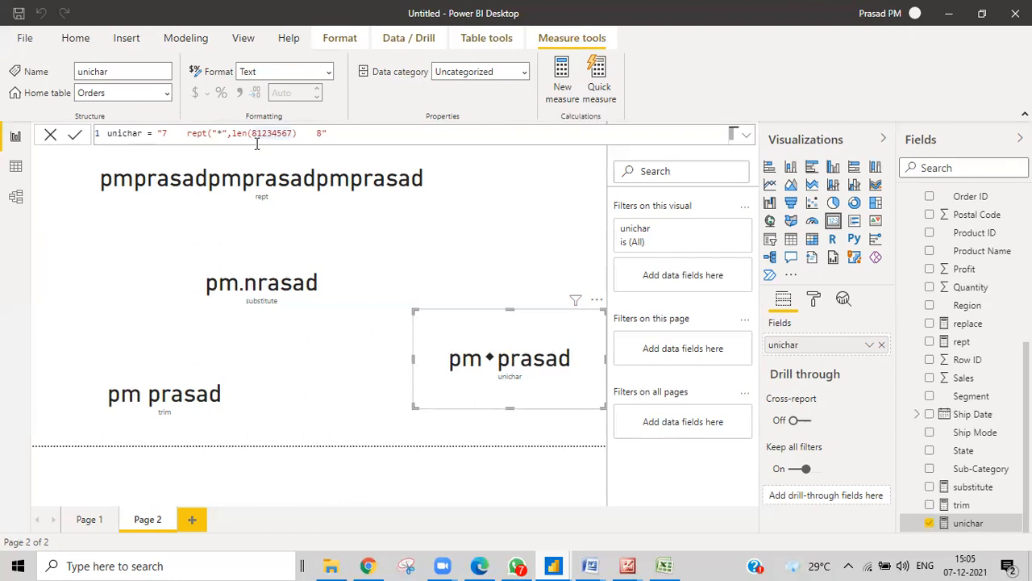
text(78)
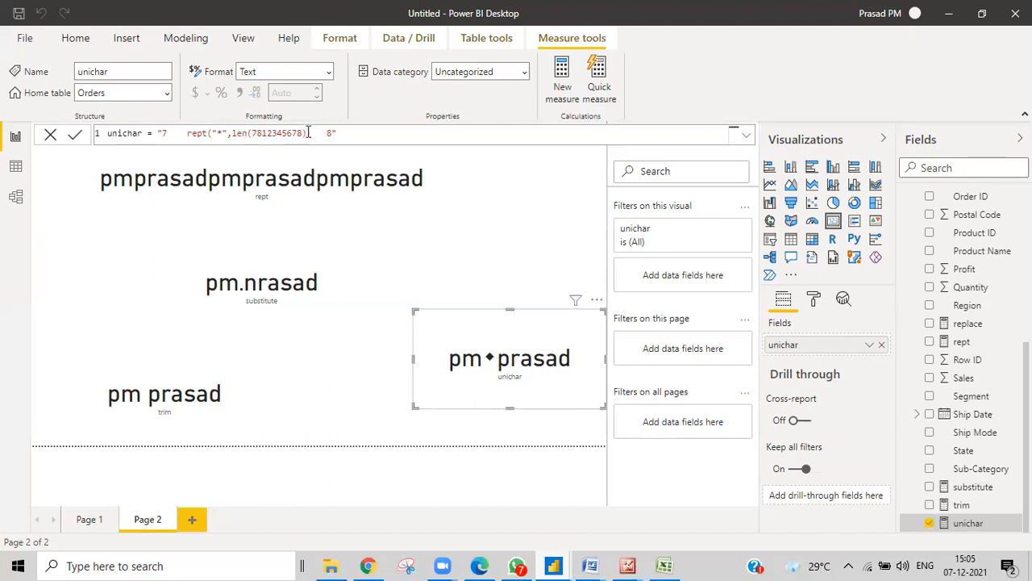
text()-2))
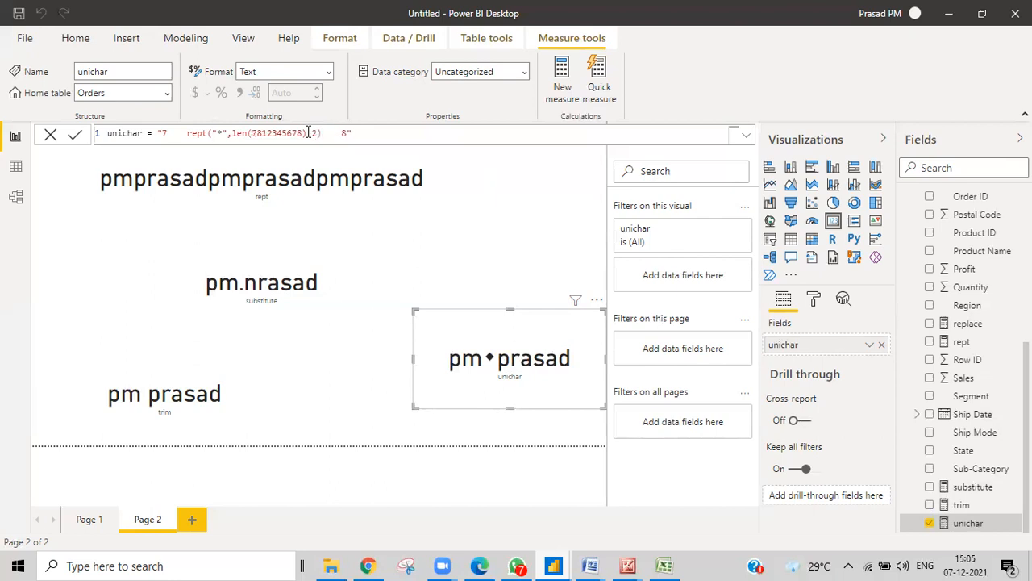